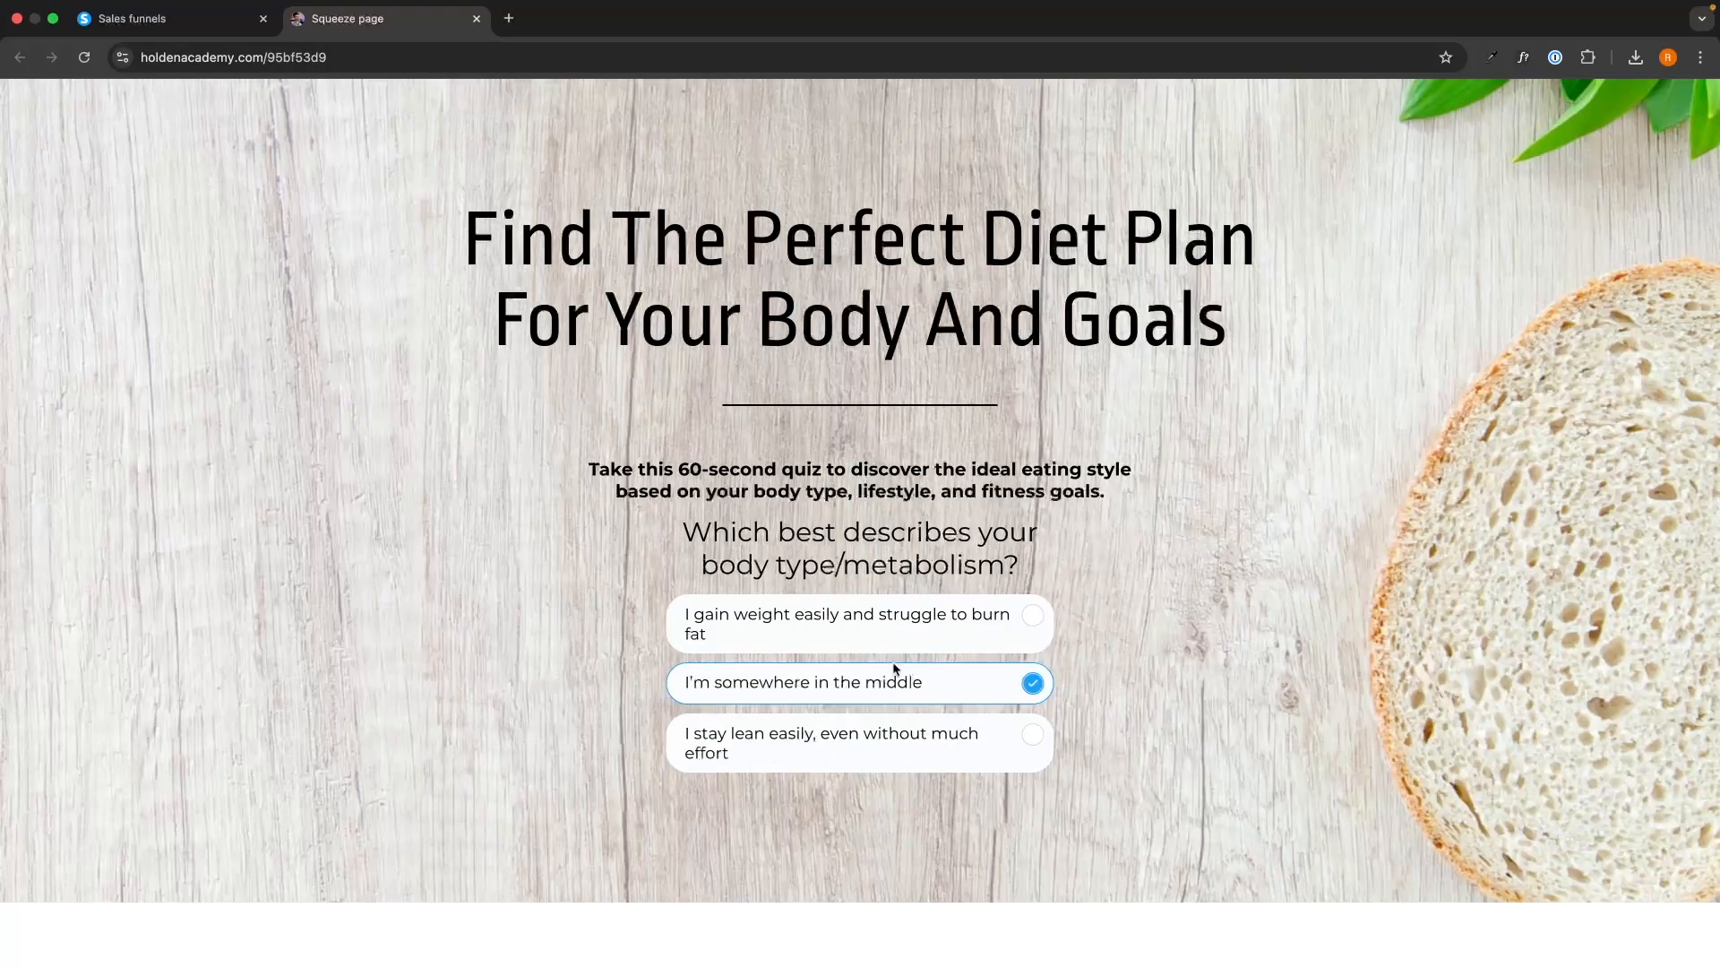
Try the answer options in the published diet quiz and look through the funnel pack download page.
click(906, 632)
click(920, 671)
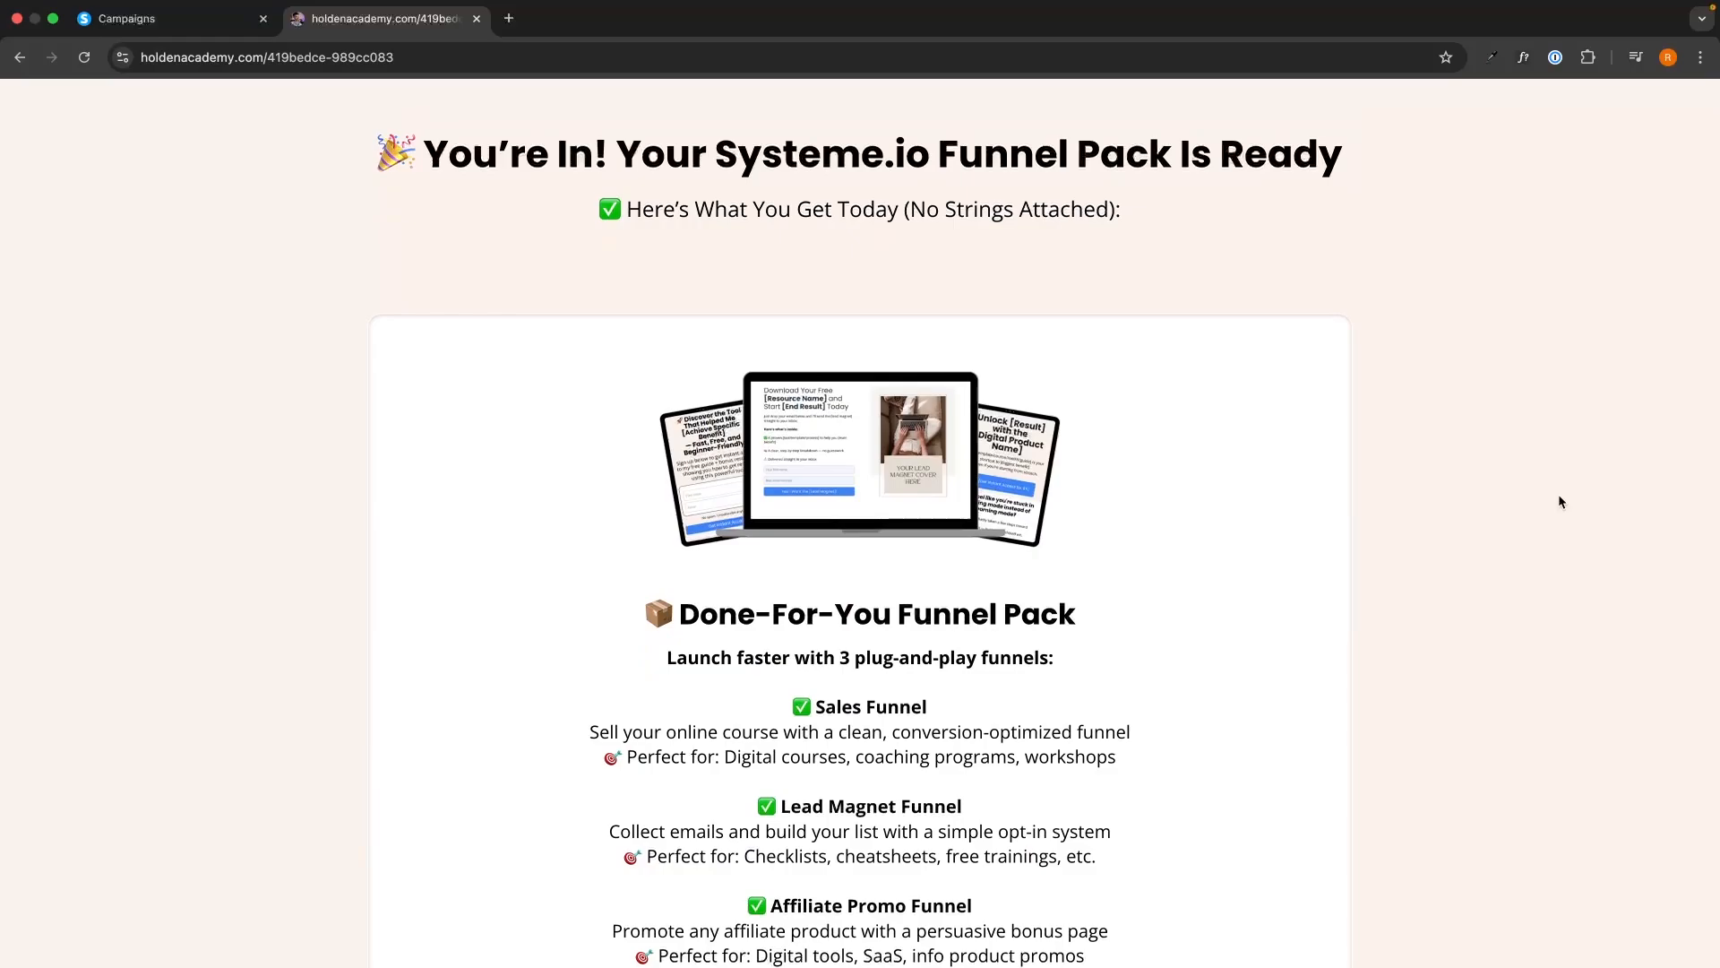
scroll(1559, 501, down, 2)
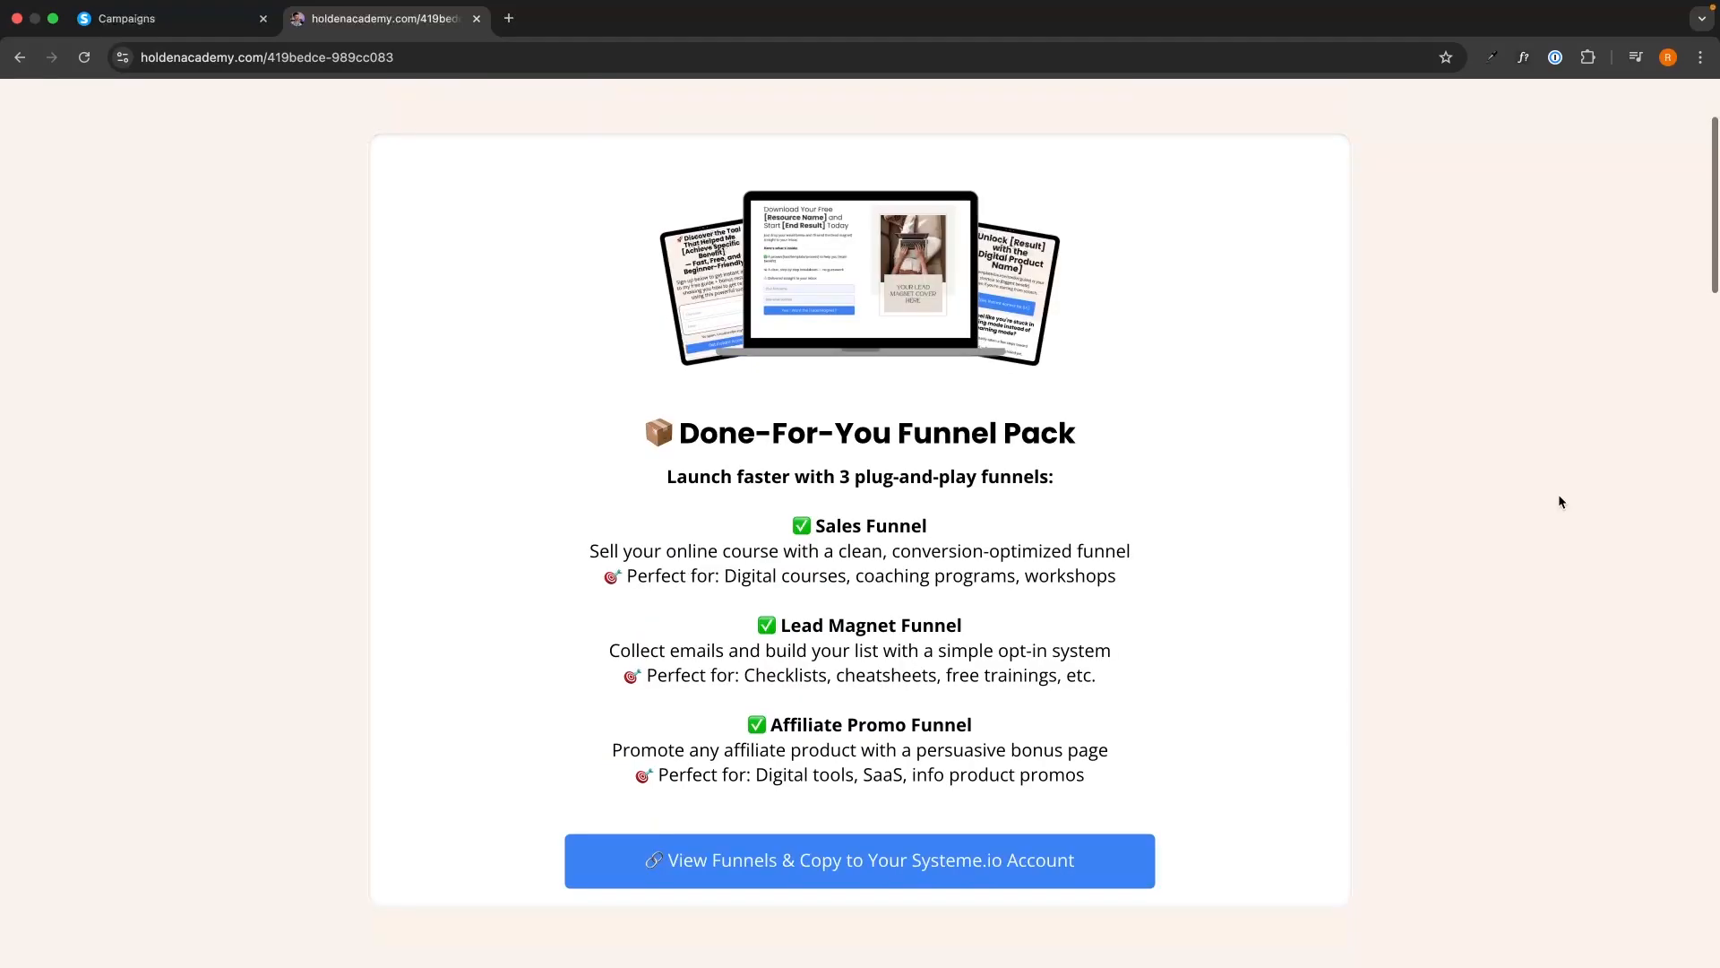
scroll(1559, 502, down, 15)
scroll(1559, 501, up, 8)
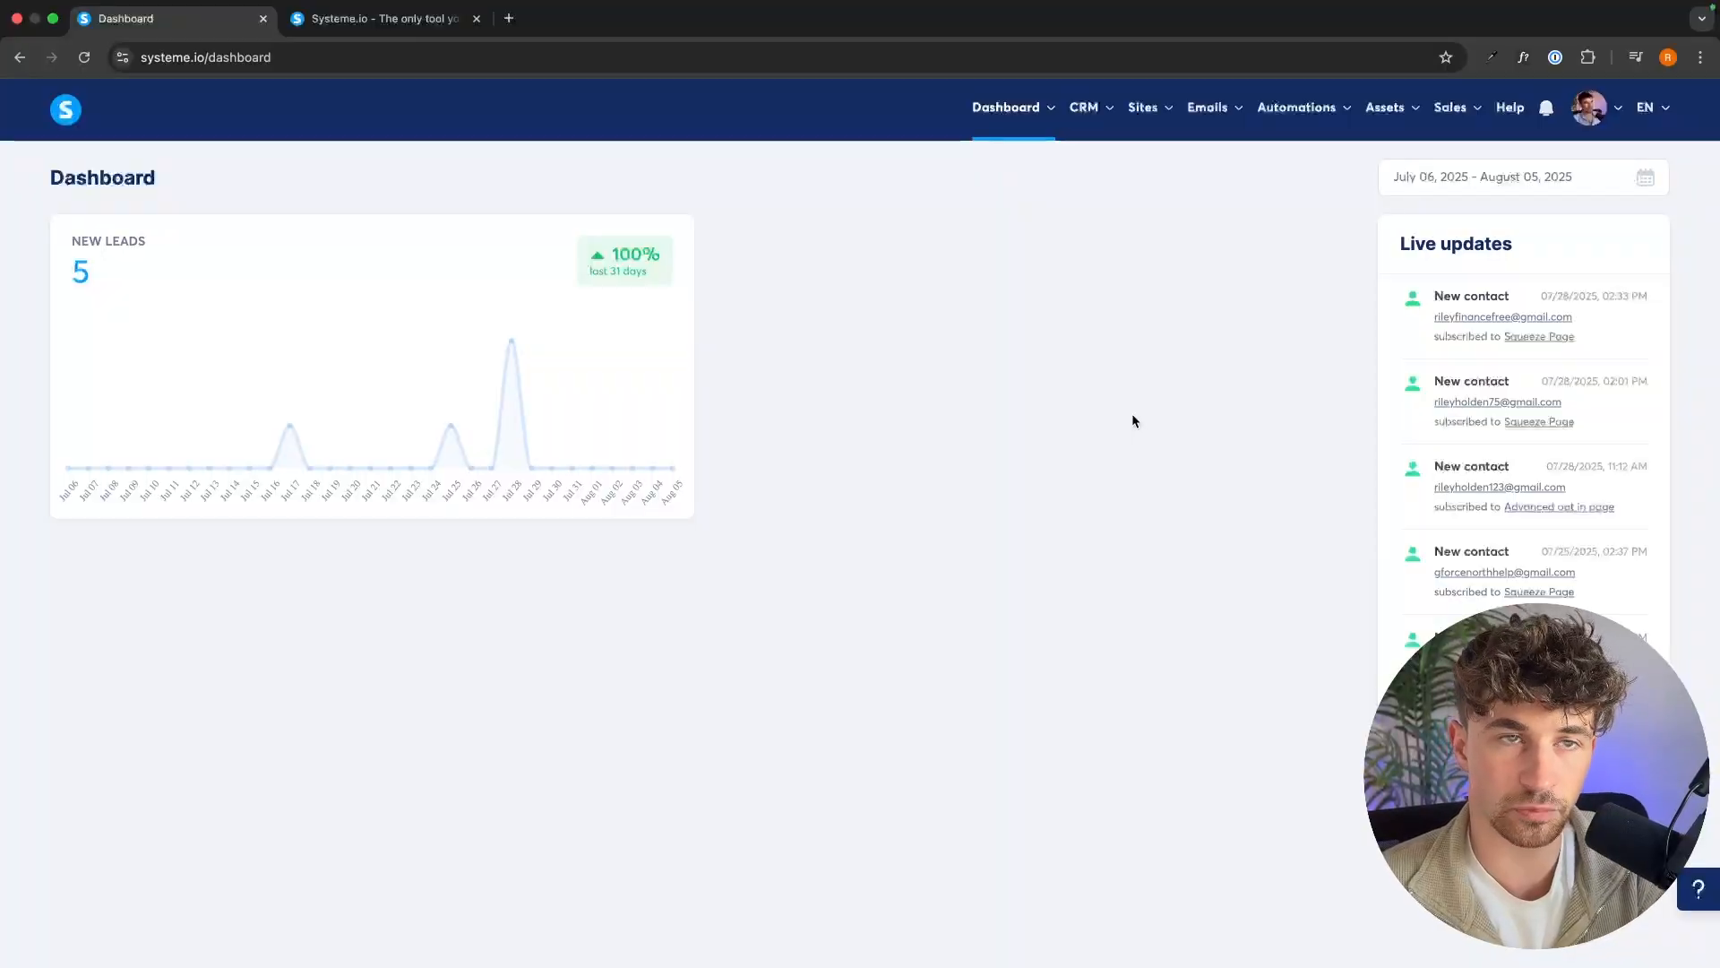
Close the Systeme.io home page and open the list of sales funnels.
click(367, 23)
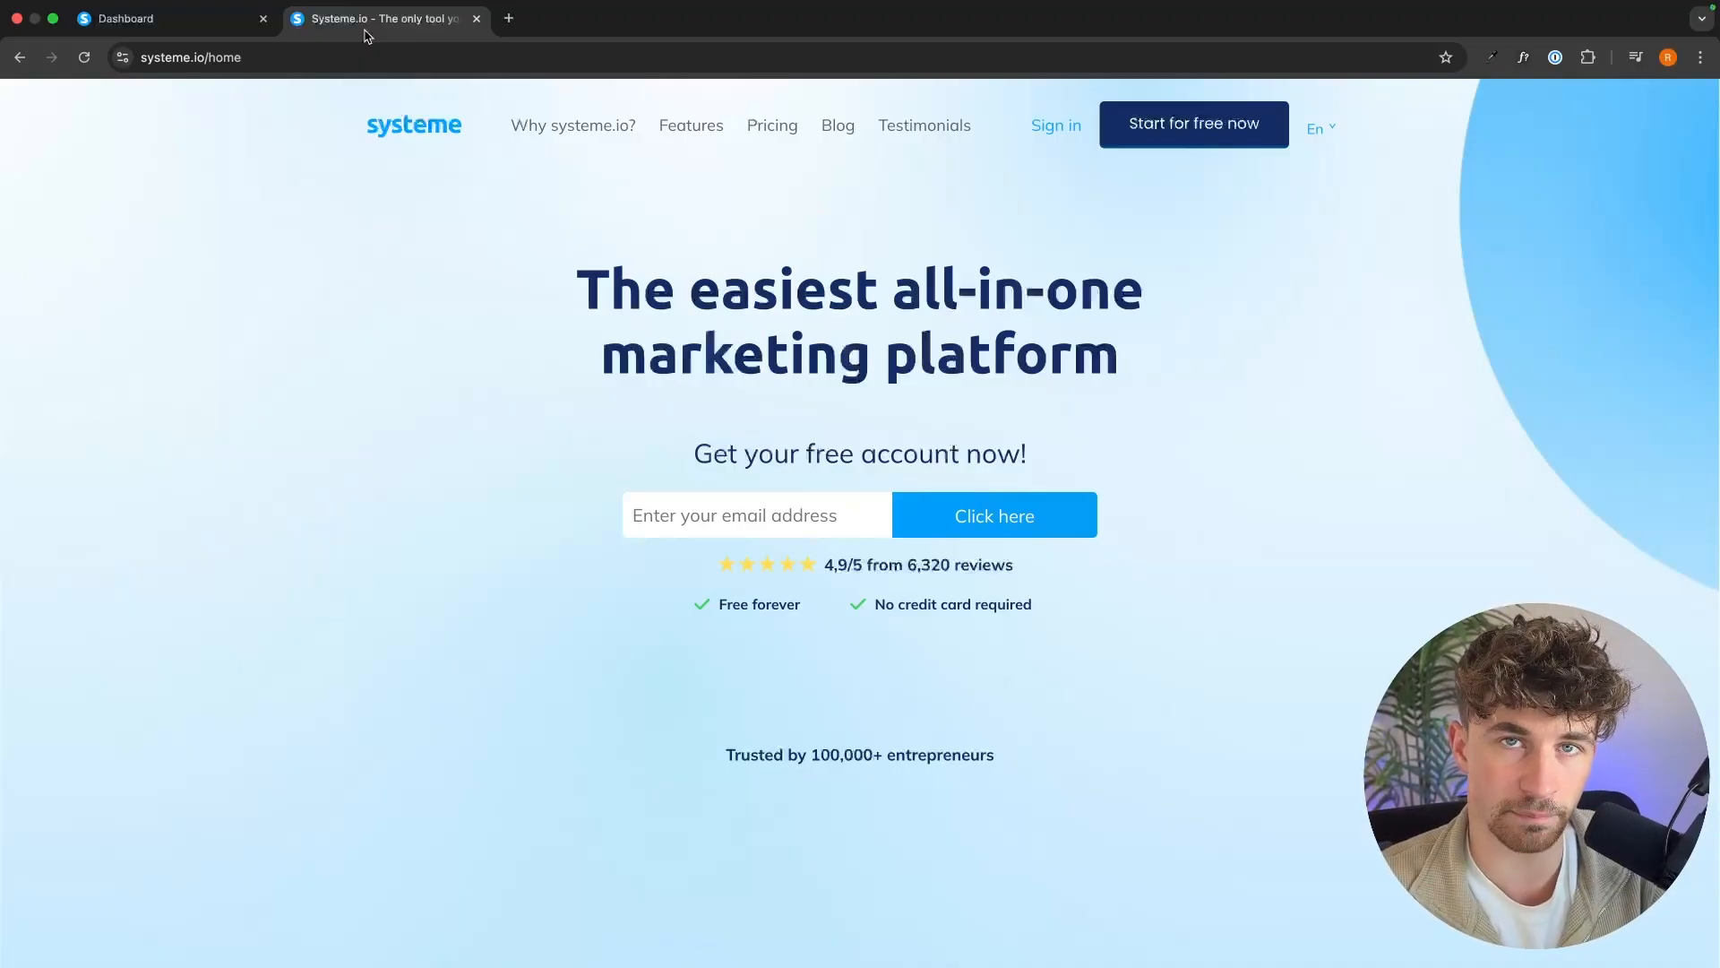
key(super+w)
mouse_move(1145, 134)
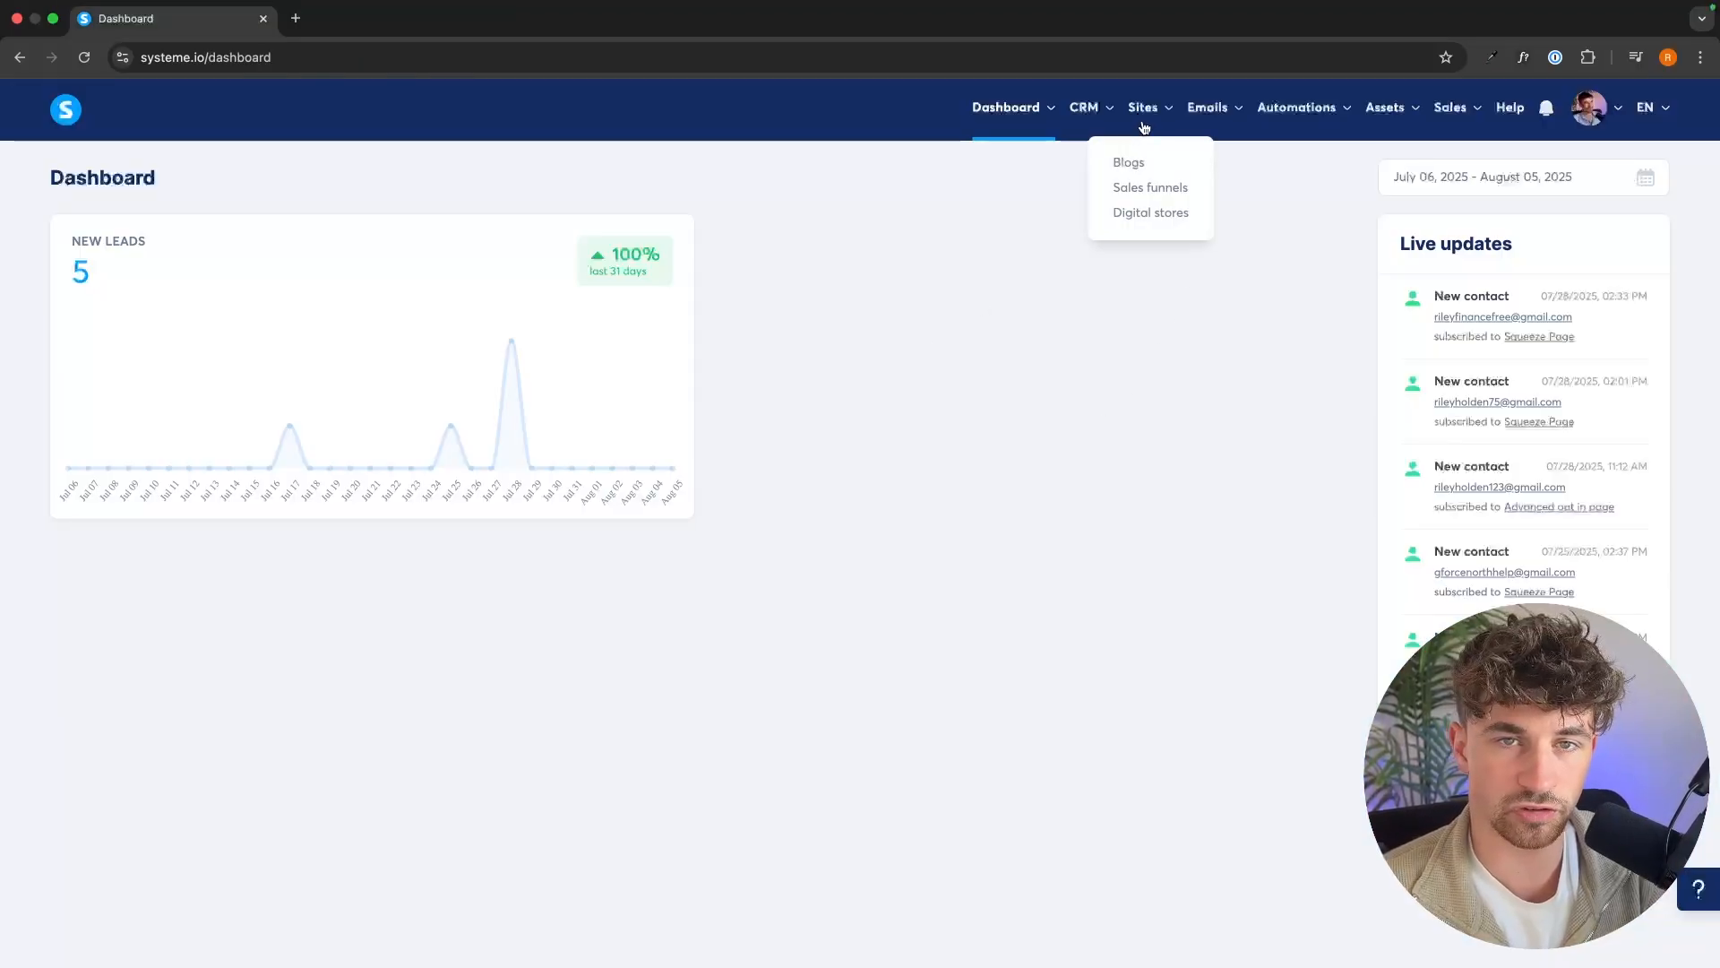
click(1144, 190)
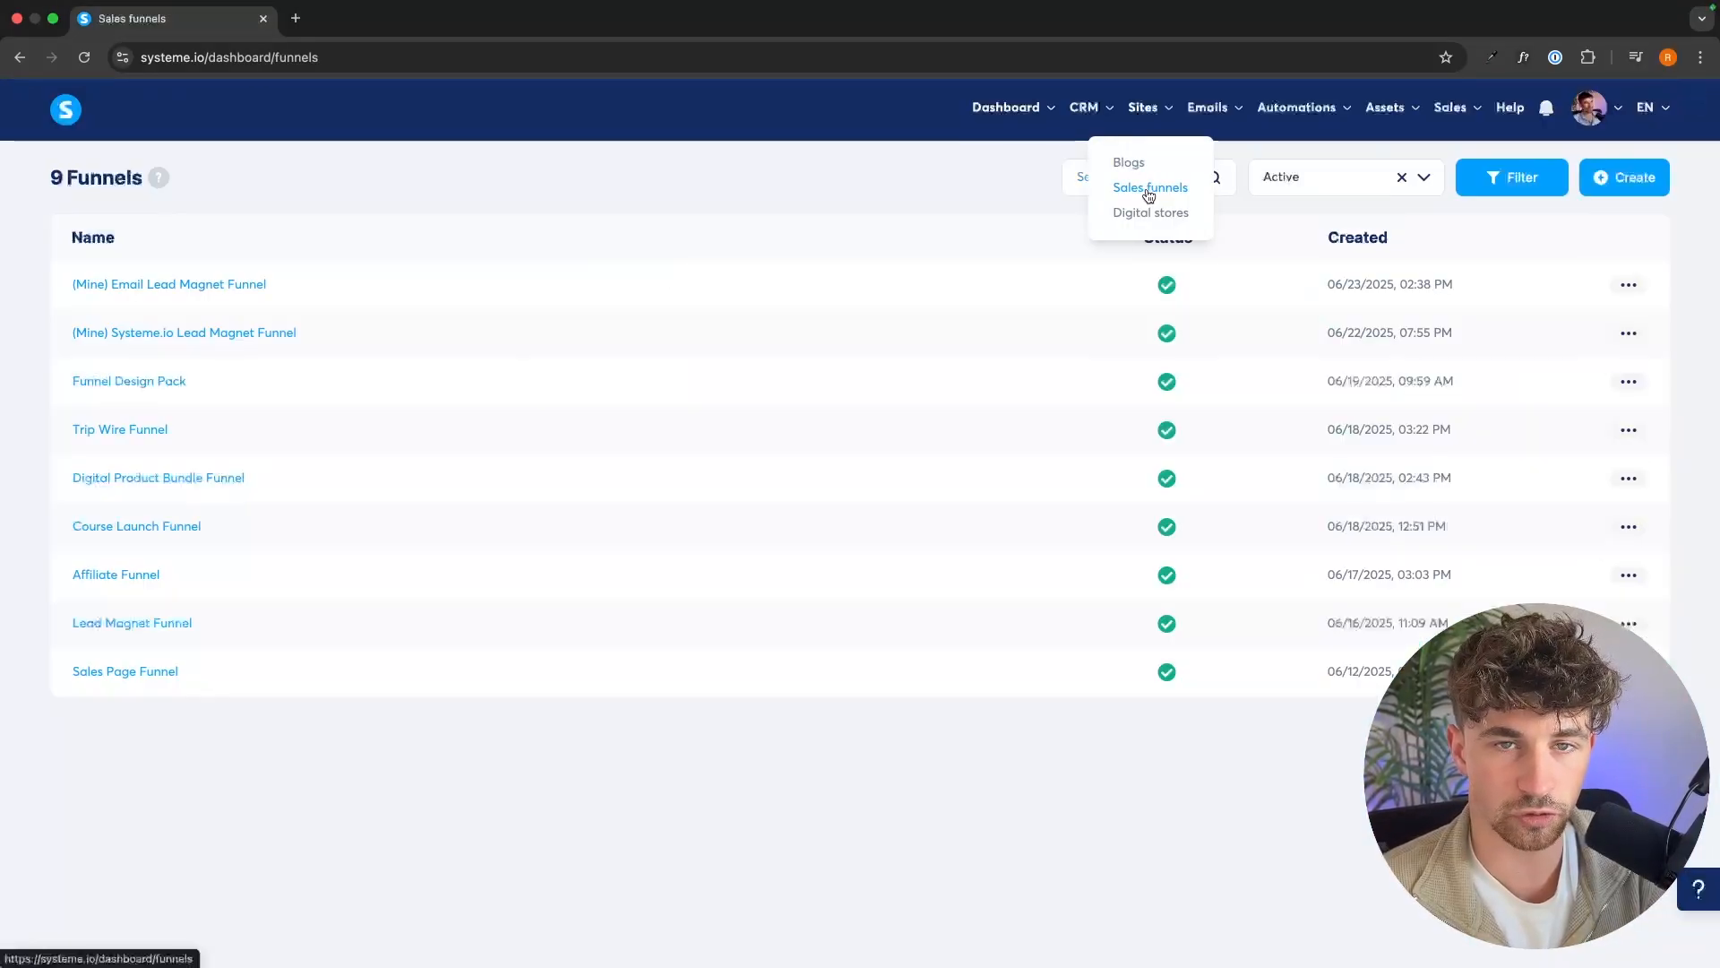
Create a funnel named "Survey Funnel" with the goal "Build an audience".
click(1624, 177)
click(735, 336)
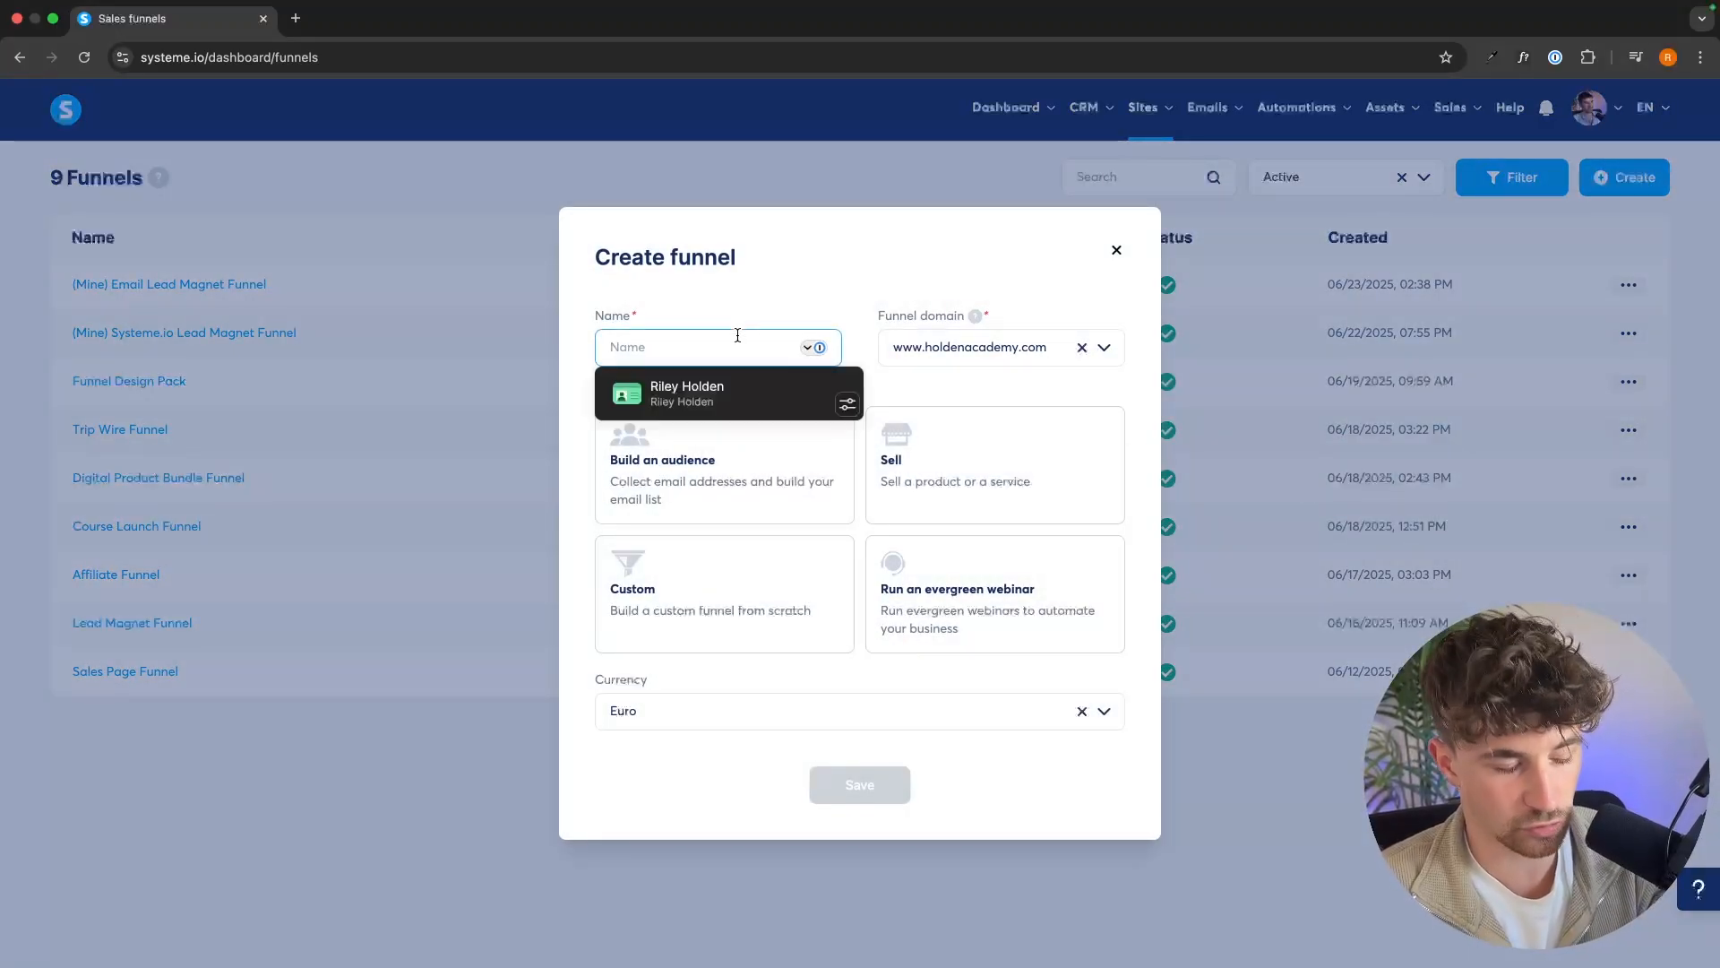
text(Surv)
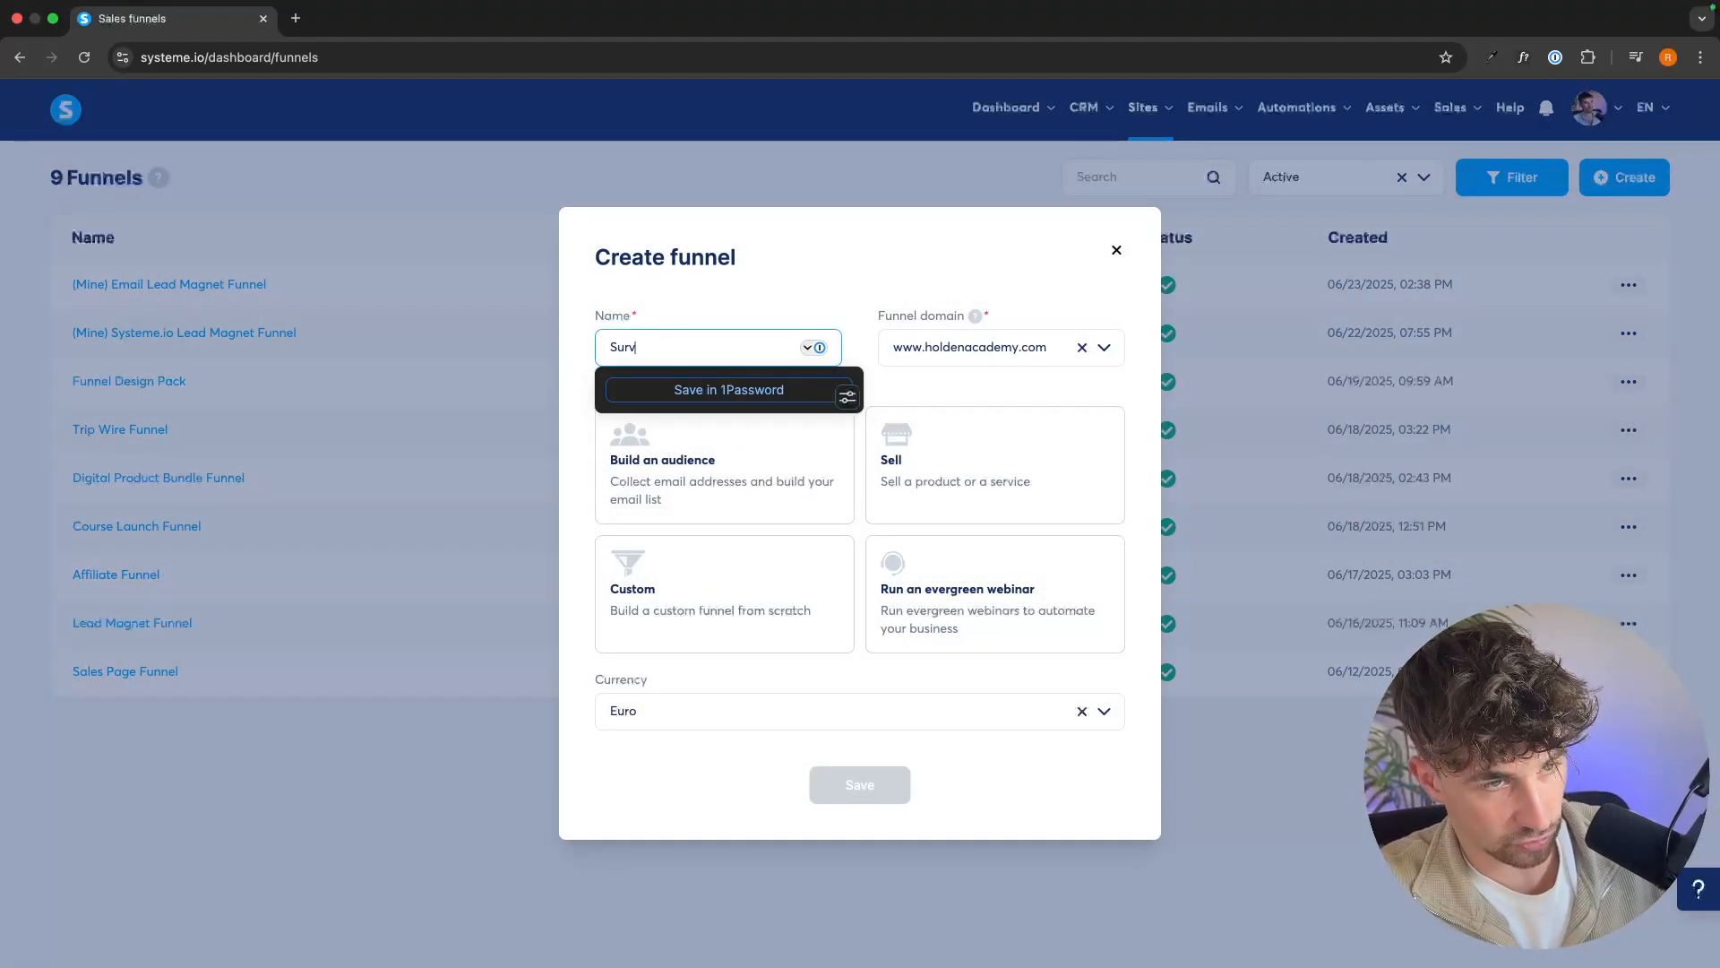
text(ey Funnel)
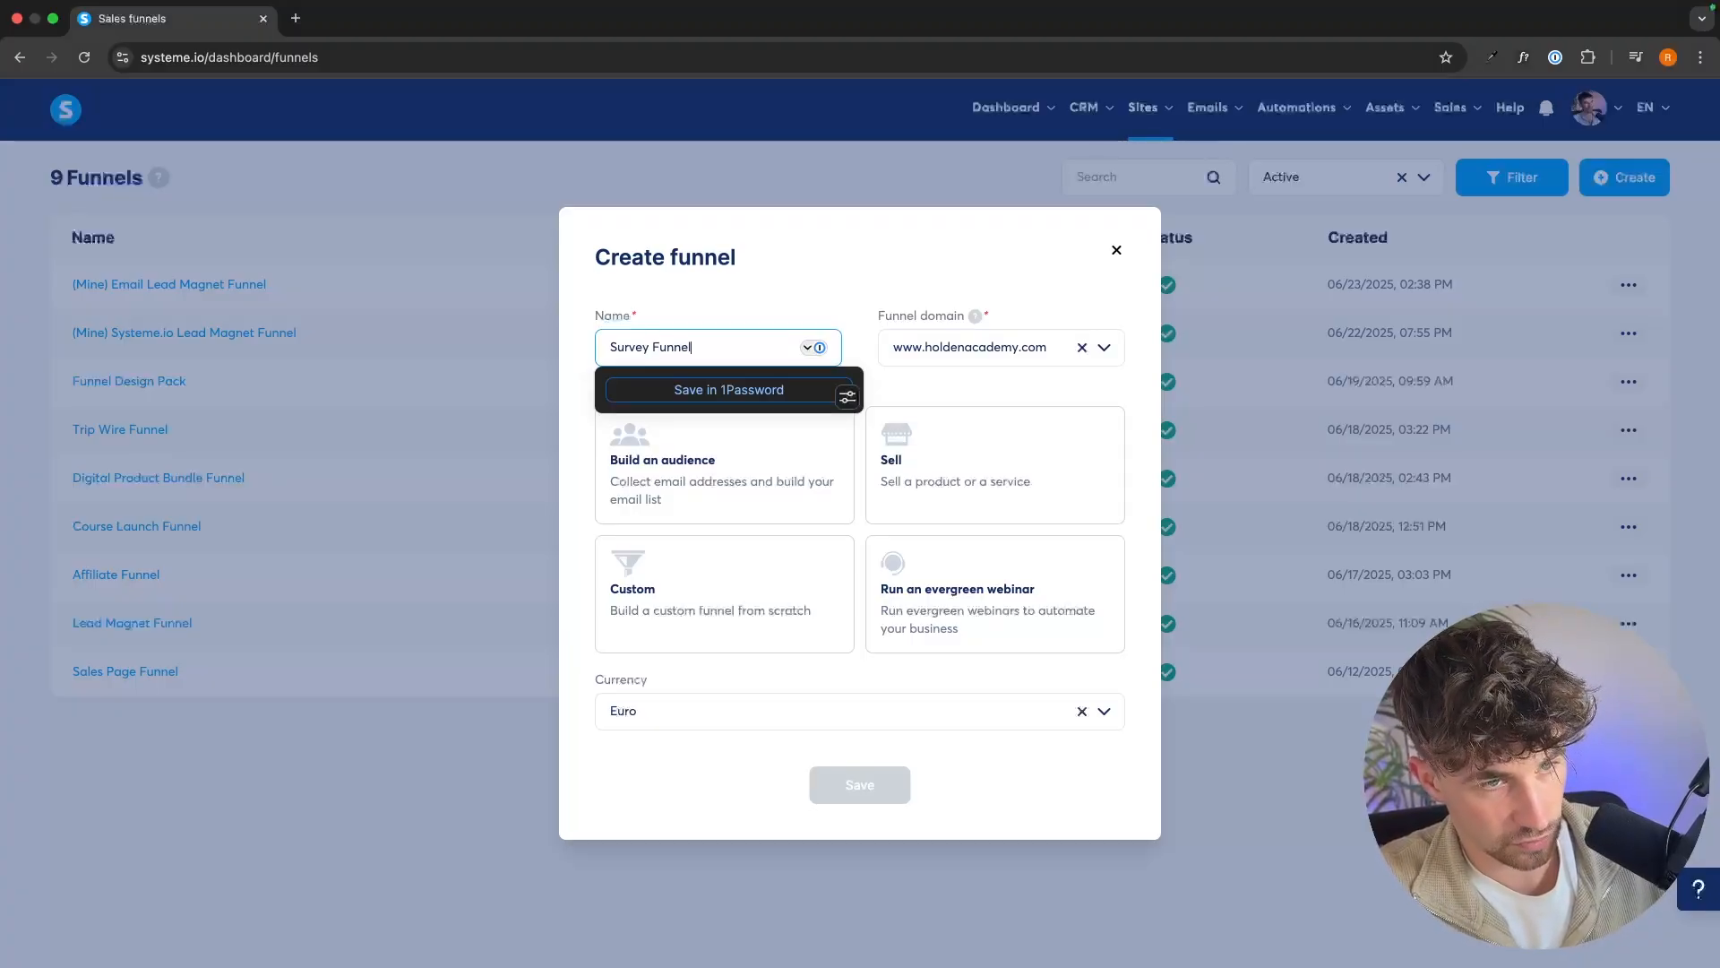
click(758, 294)
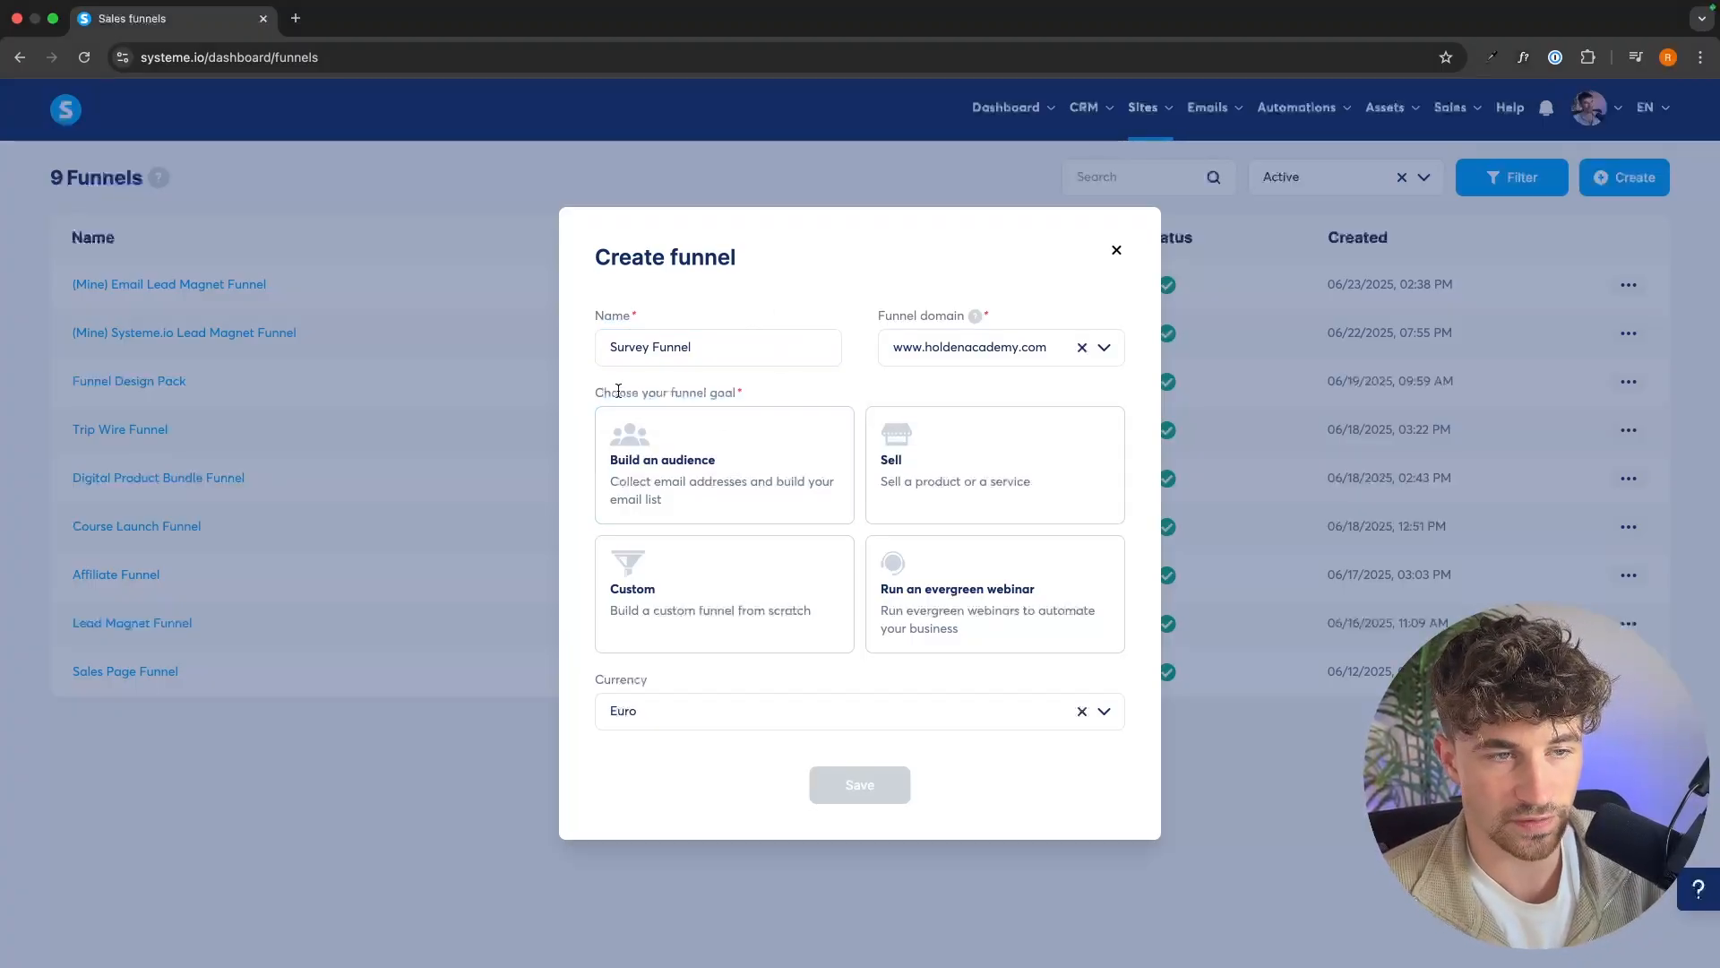
drag(591, 392, 766, 391)
click(765, 390)
click(762, 472)
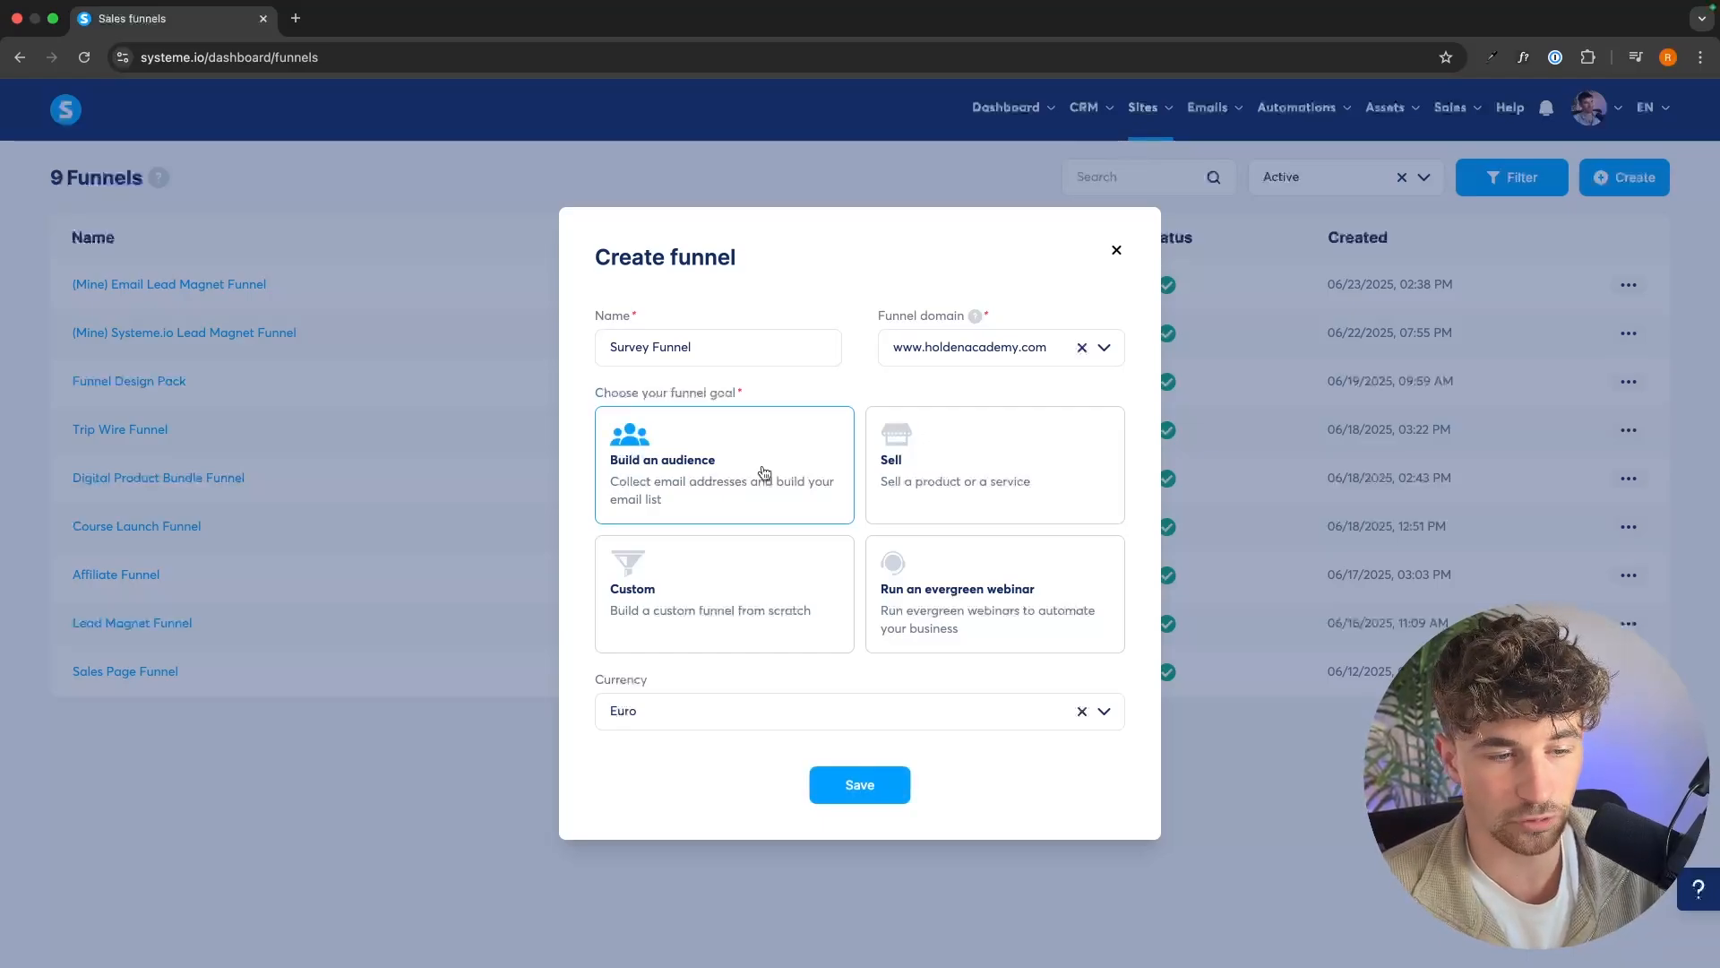
click(859, 784)
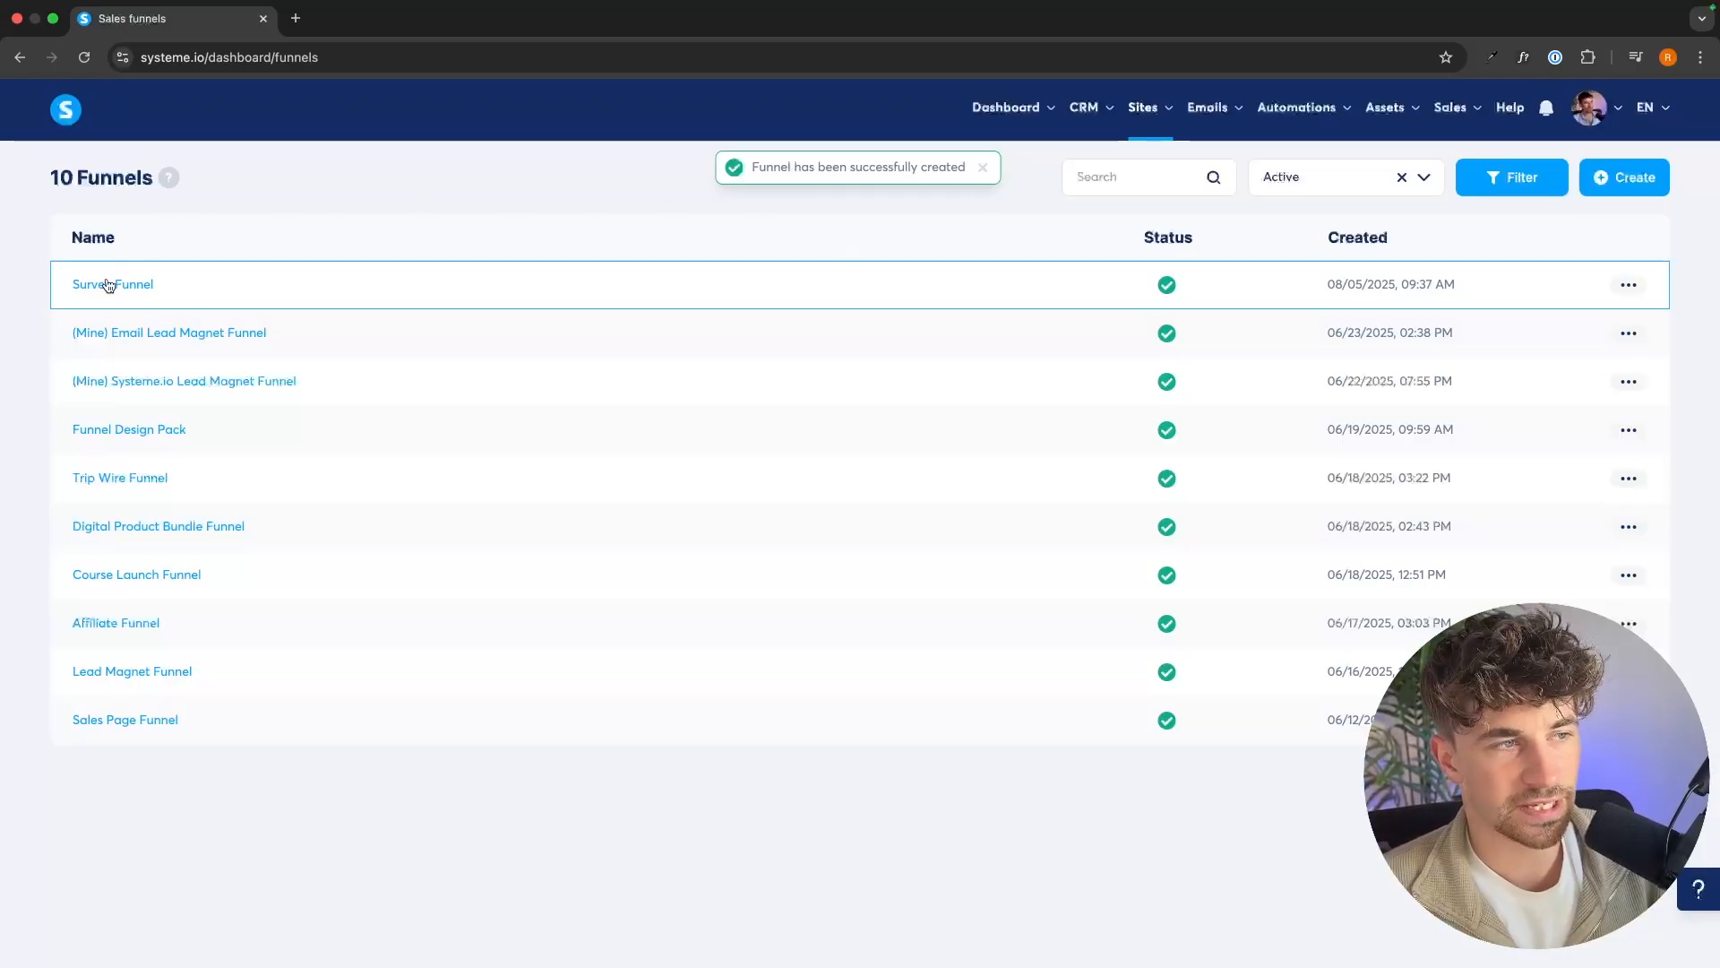
Open the Survey Funnel and choose the "The Best Lawyer Firm" template for its squeeze page.
click(109, 285)
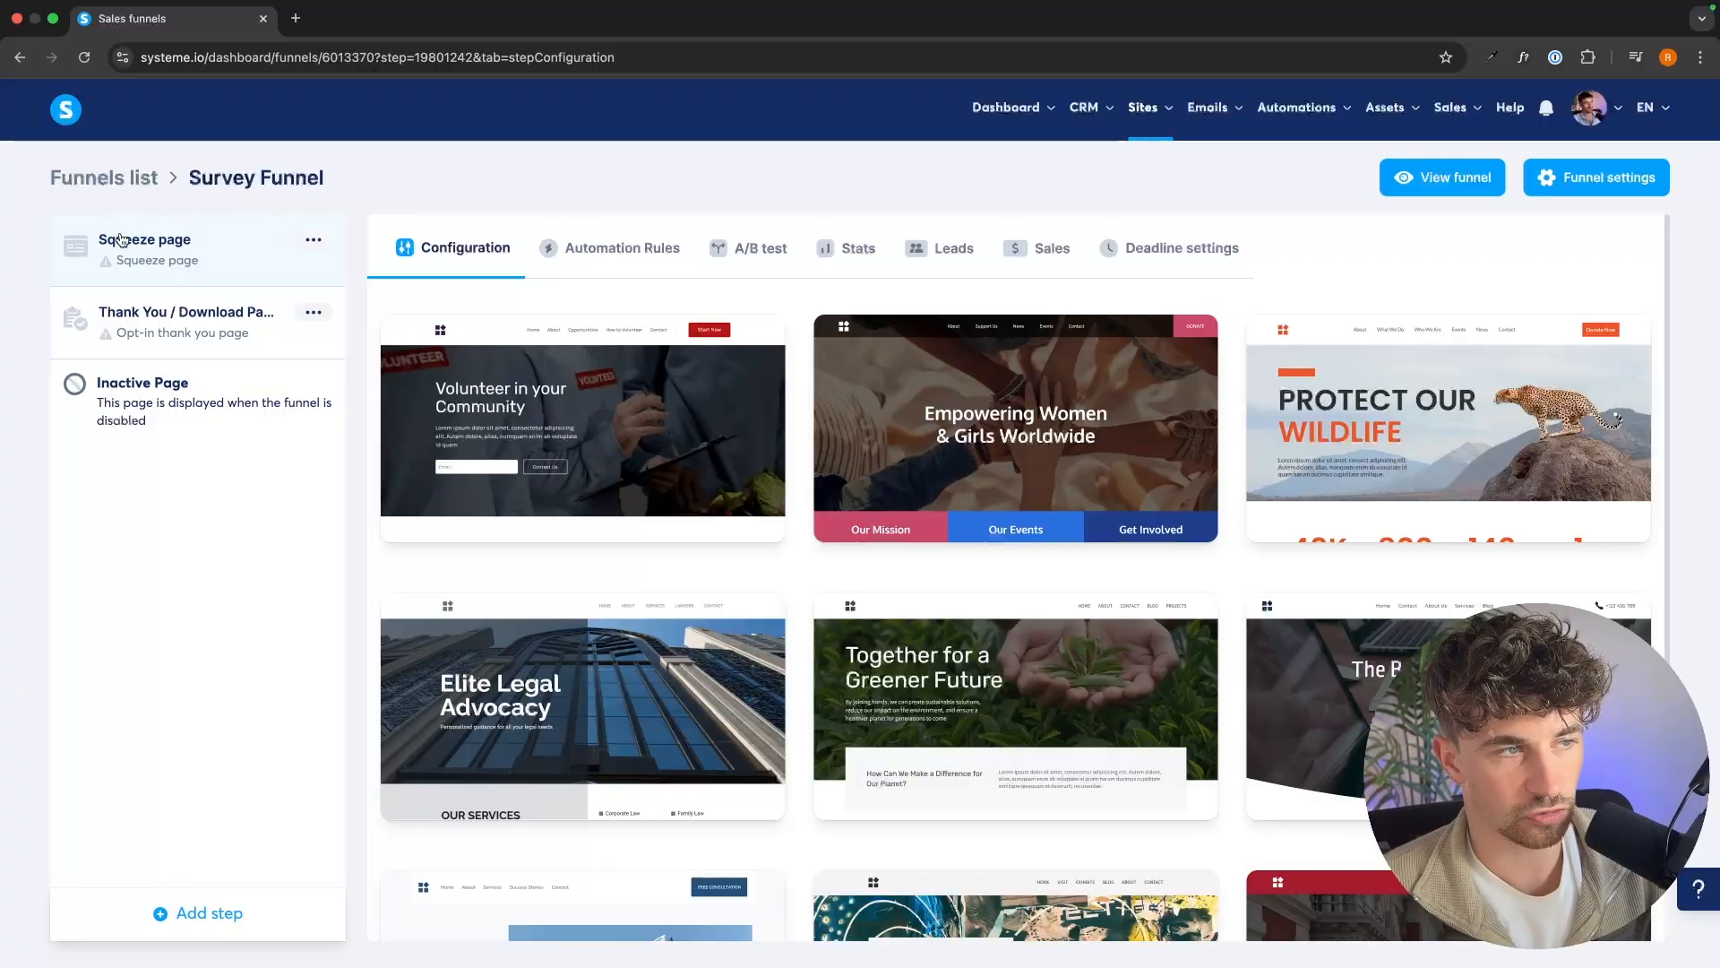
click(180, 923)
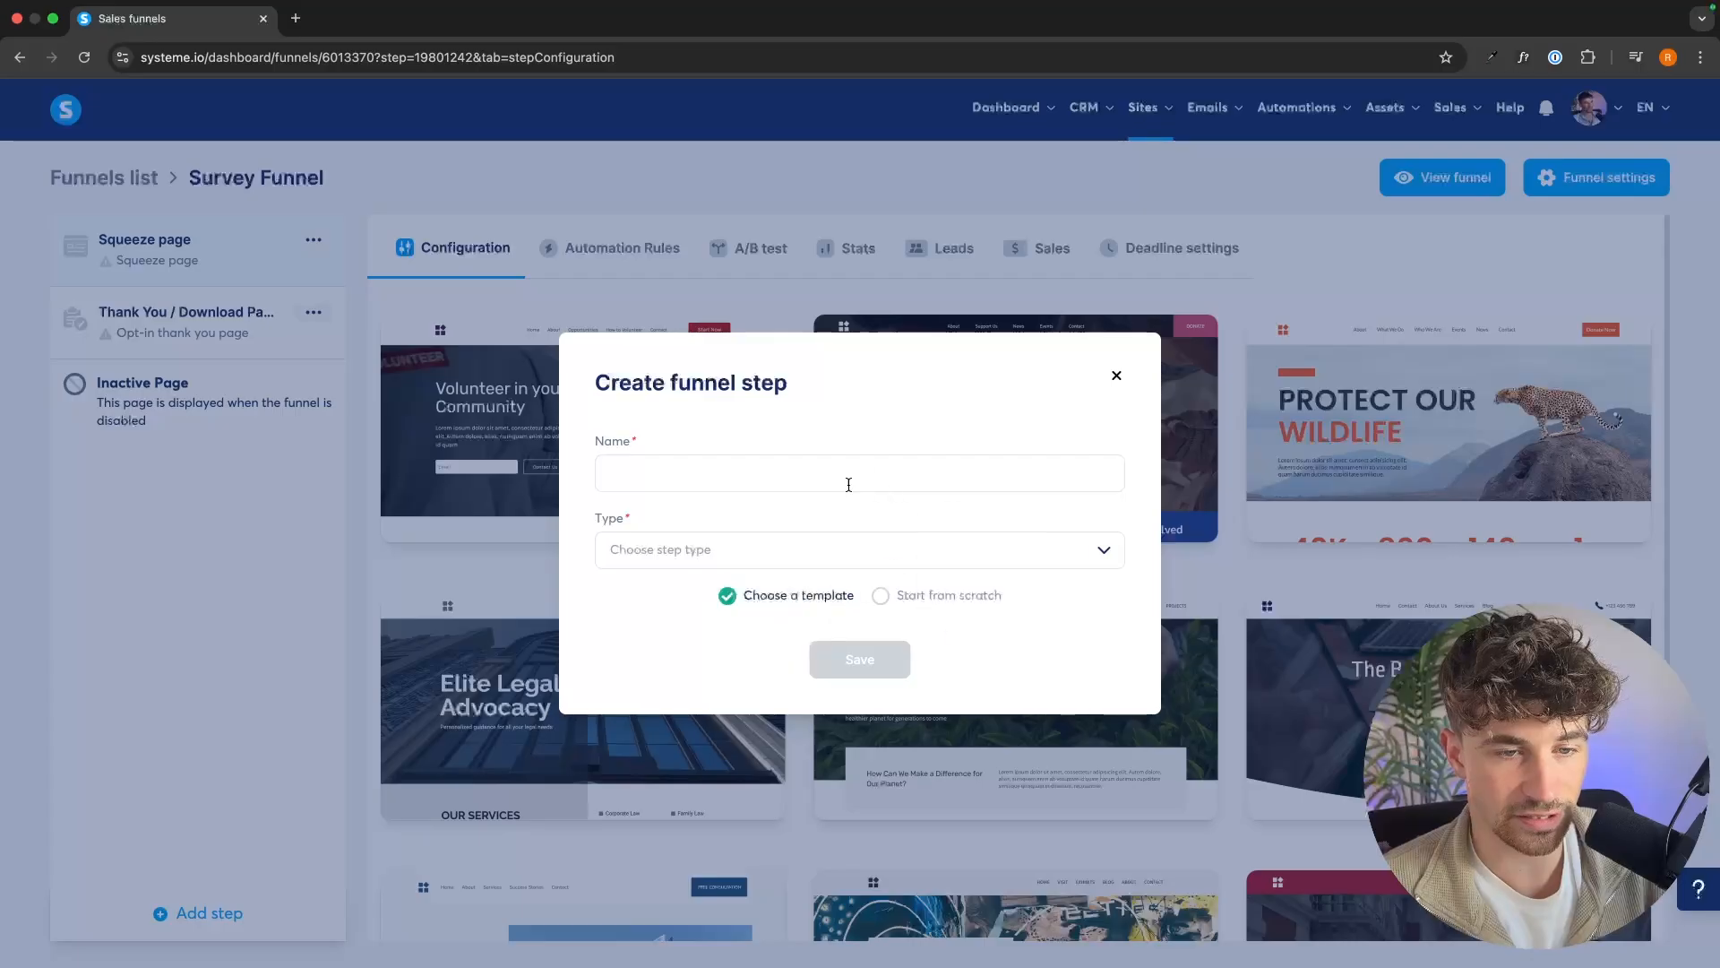
click(1117, 376)
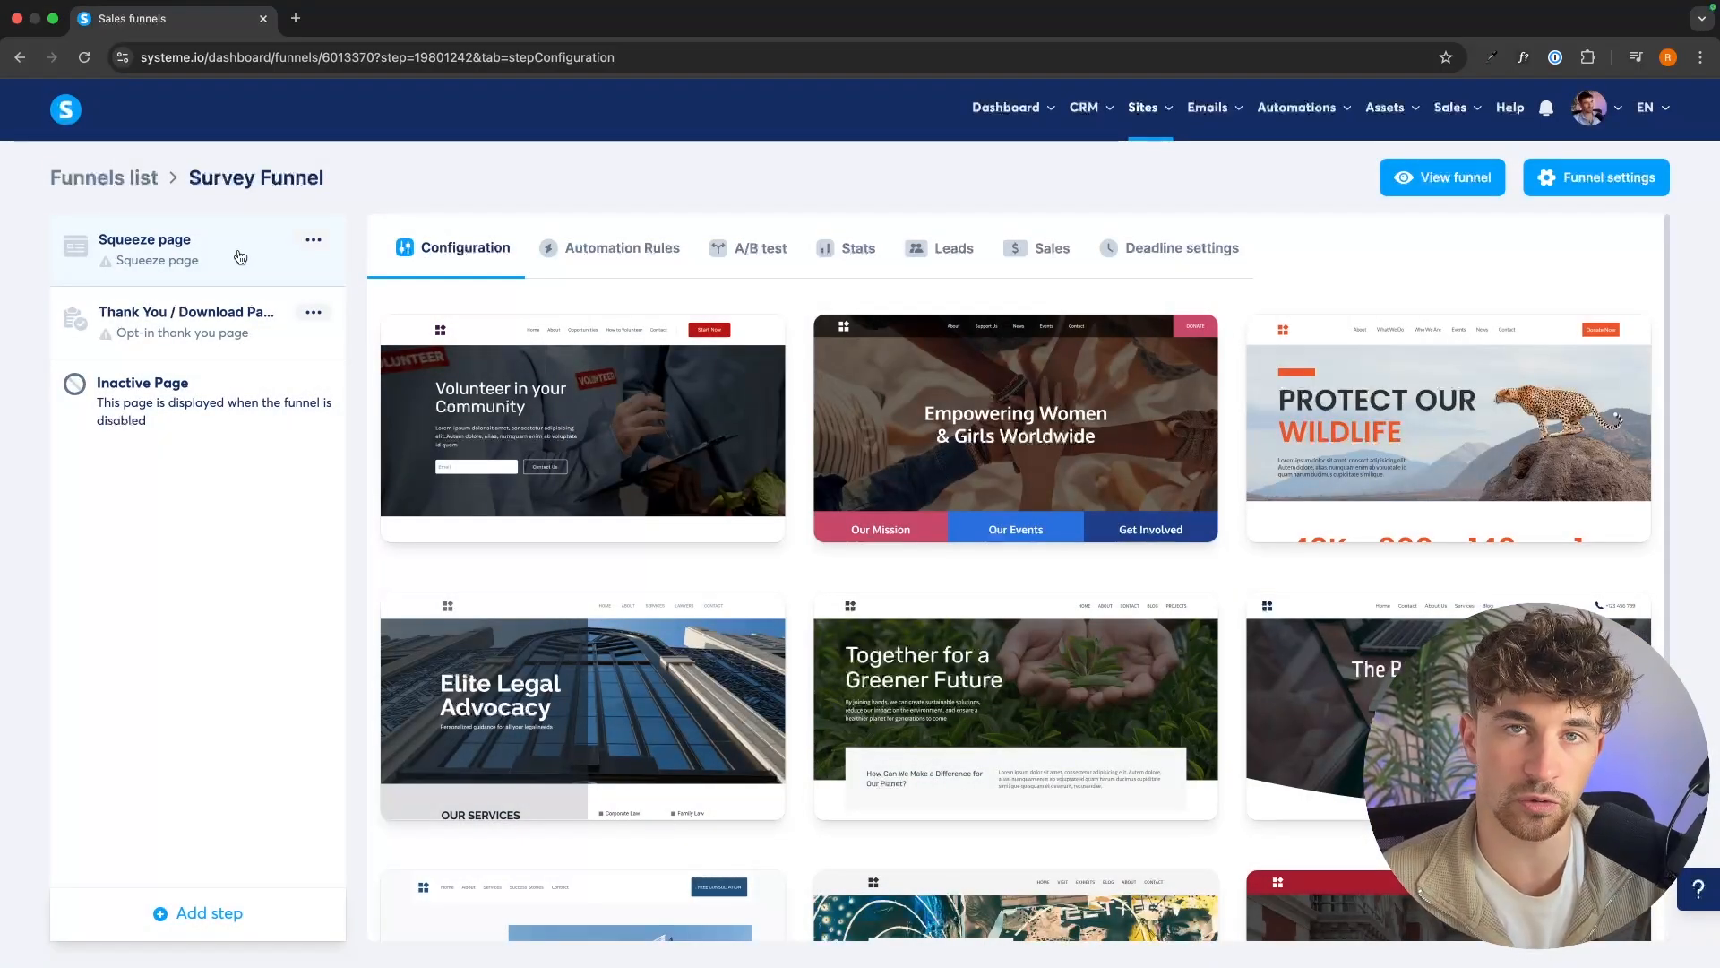
scroll(1404, 427, down, 3)
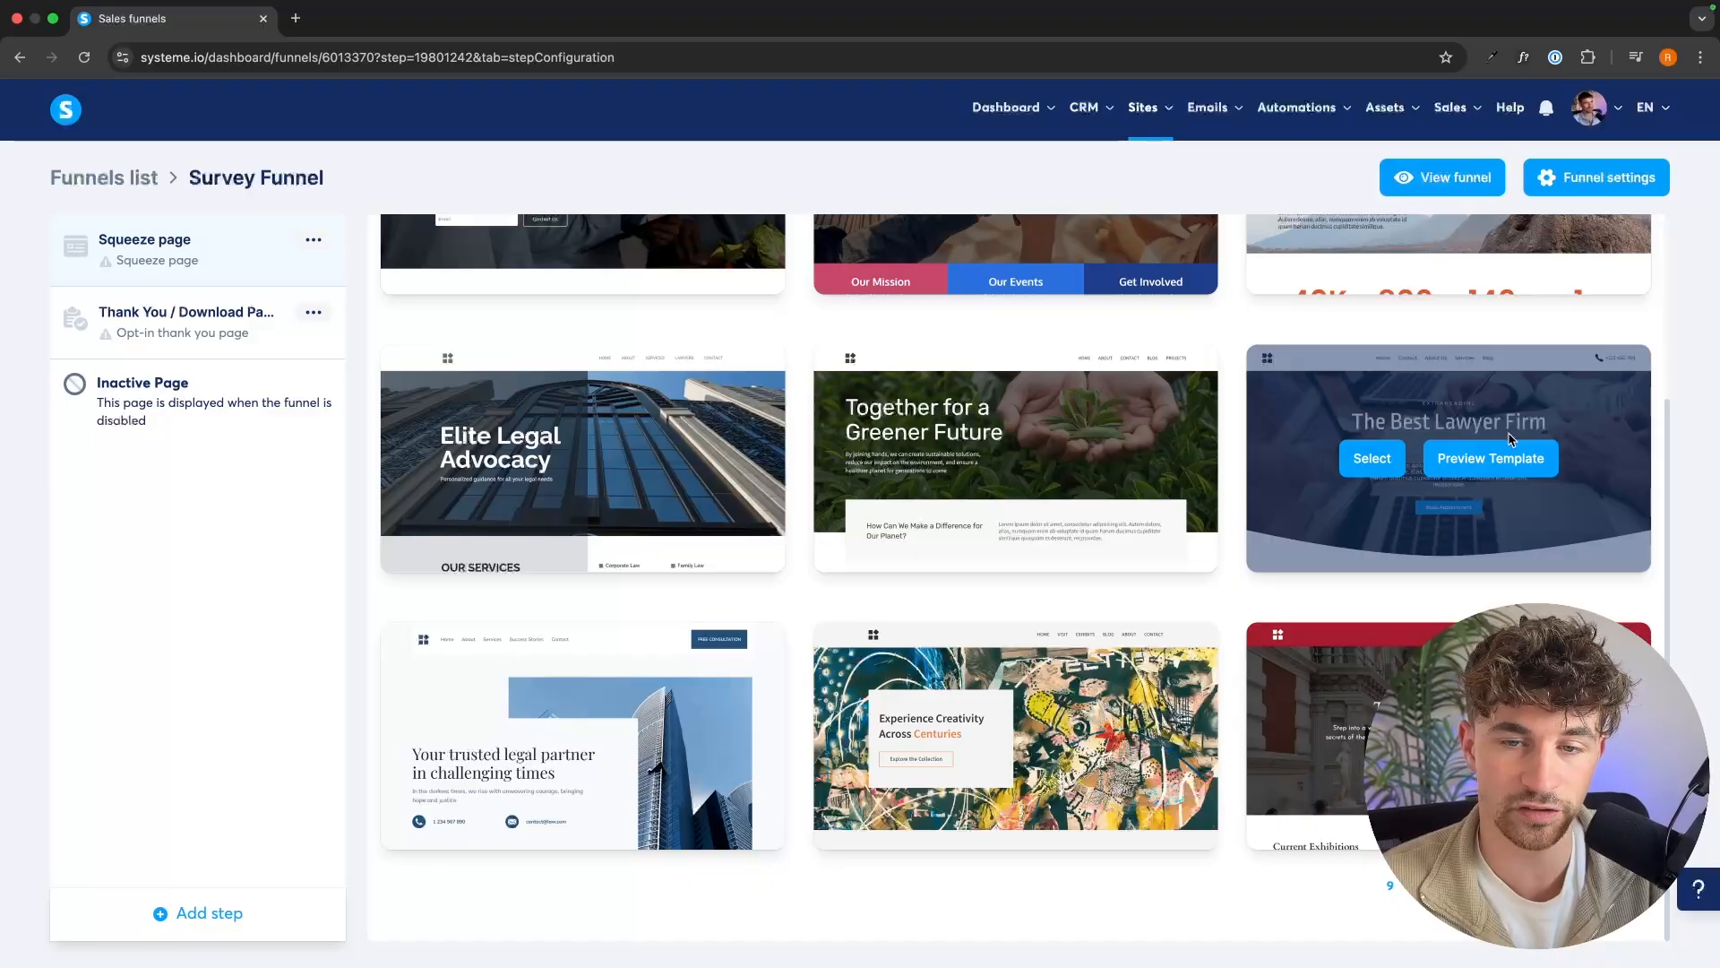
click(1396, 470)
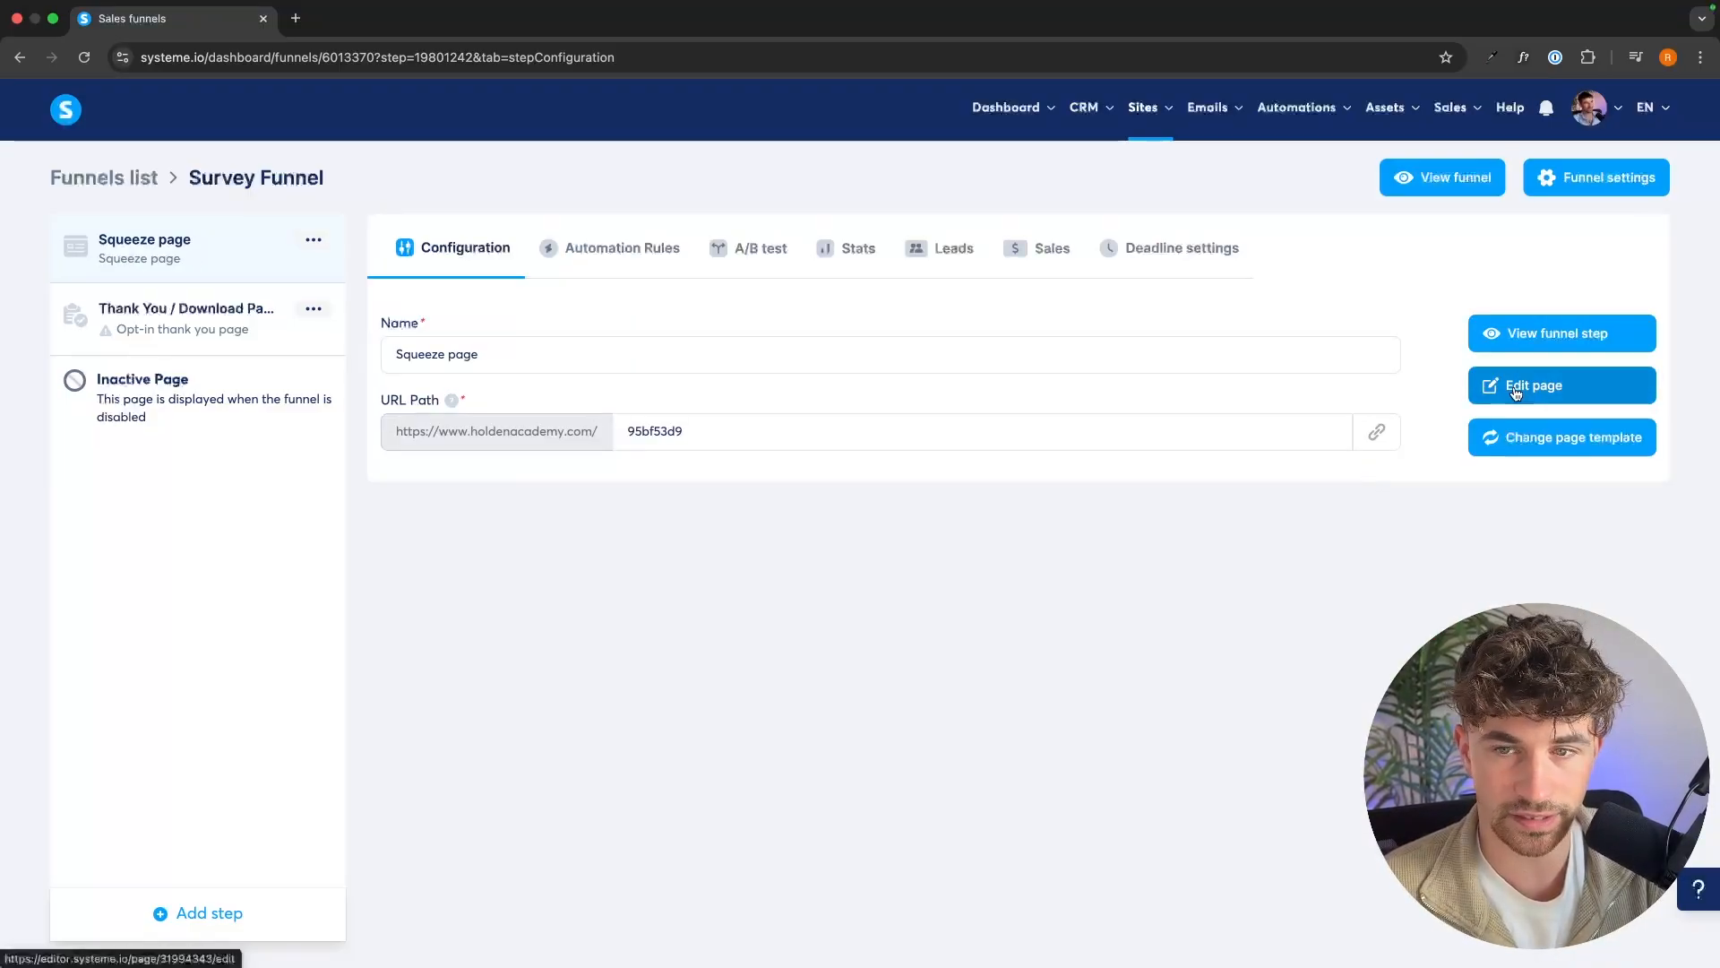
Open the squeeze page for editing and delete its header section with the navigation links and phone number.
click(1516, 391)
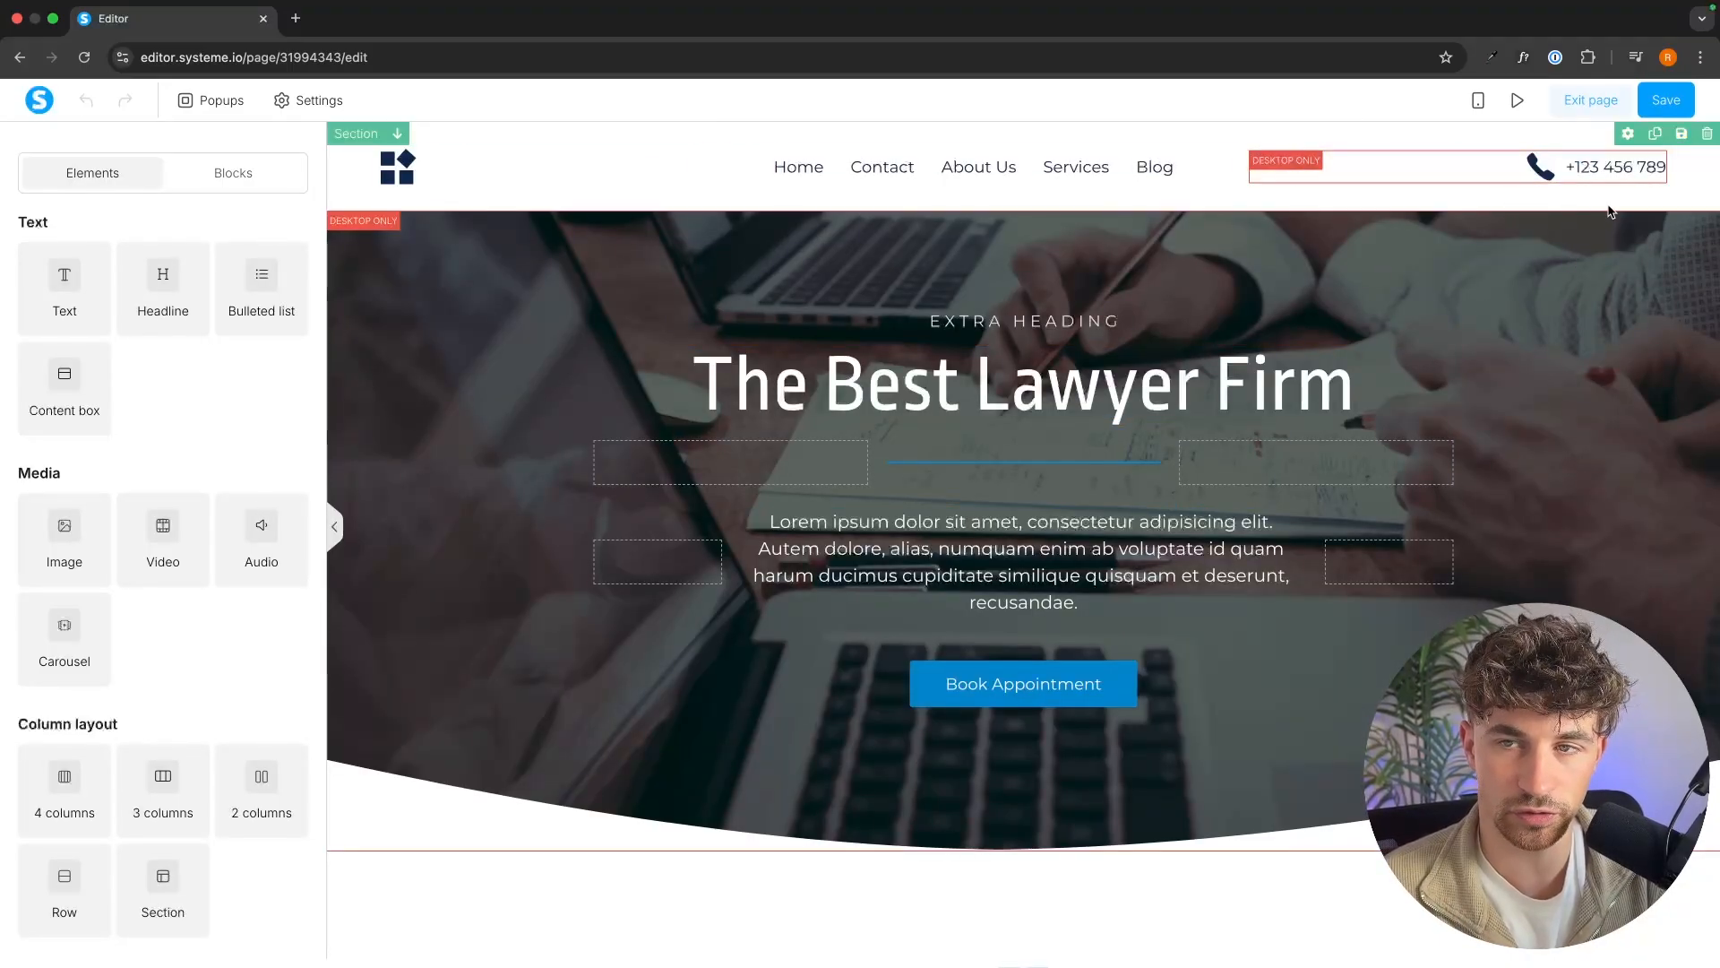
click(1703, 136)
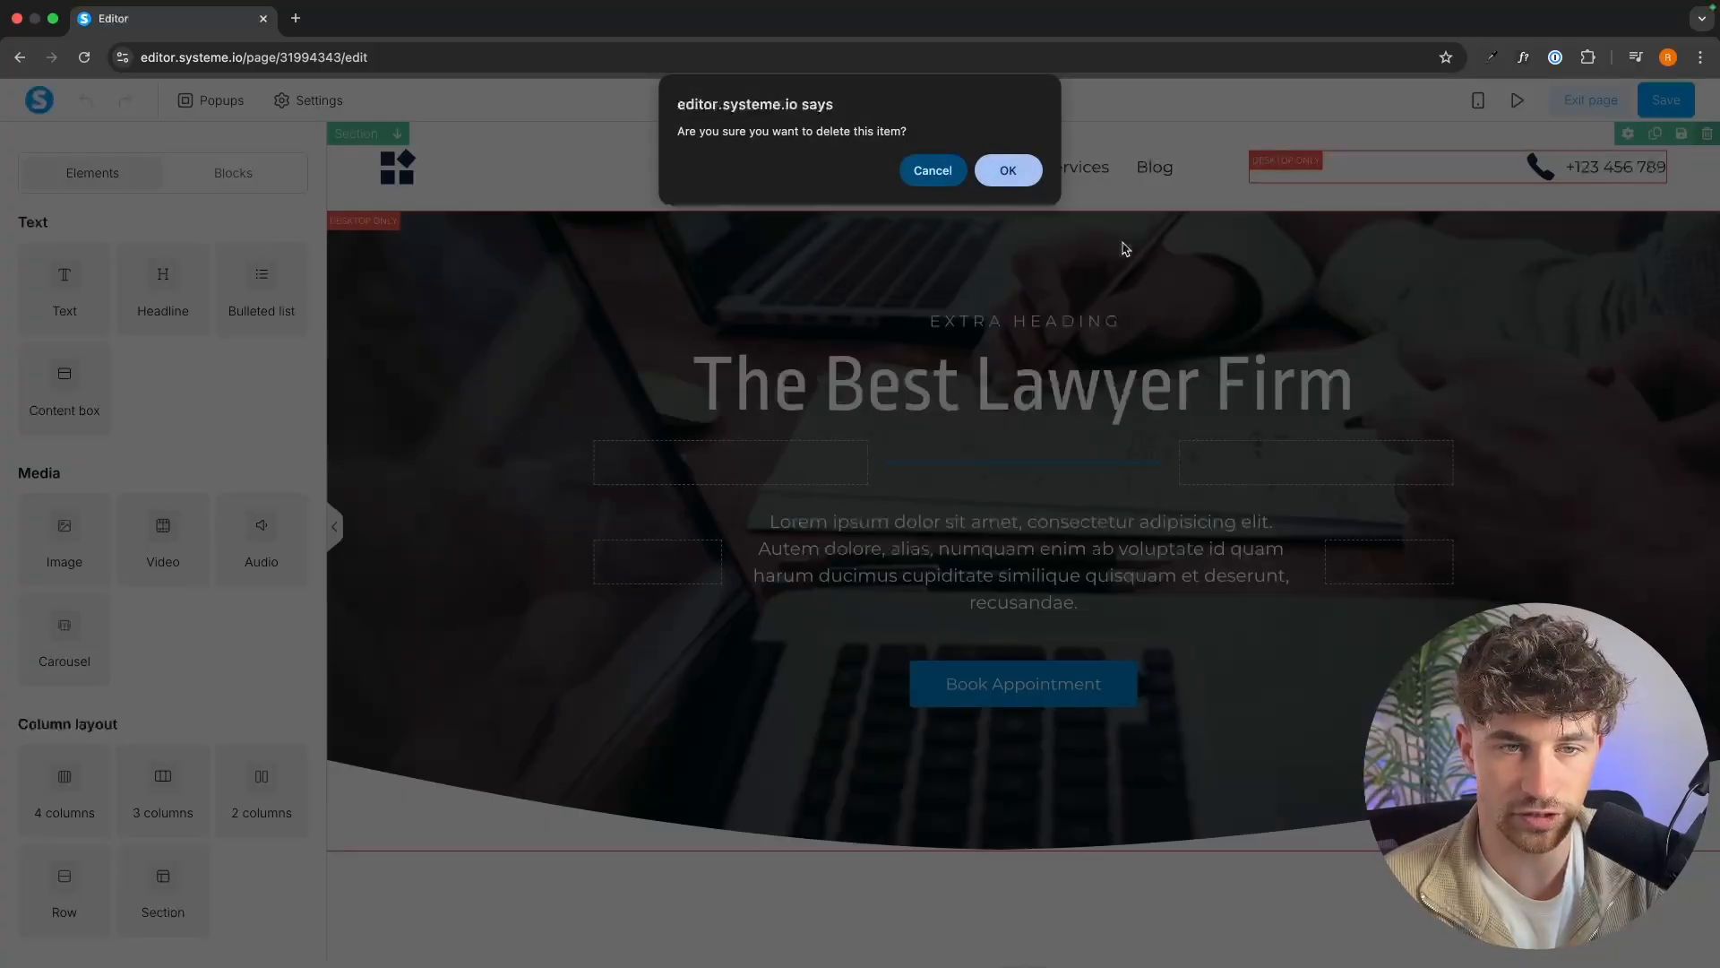
click(1008, 170)
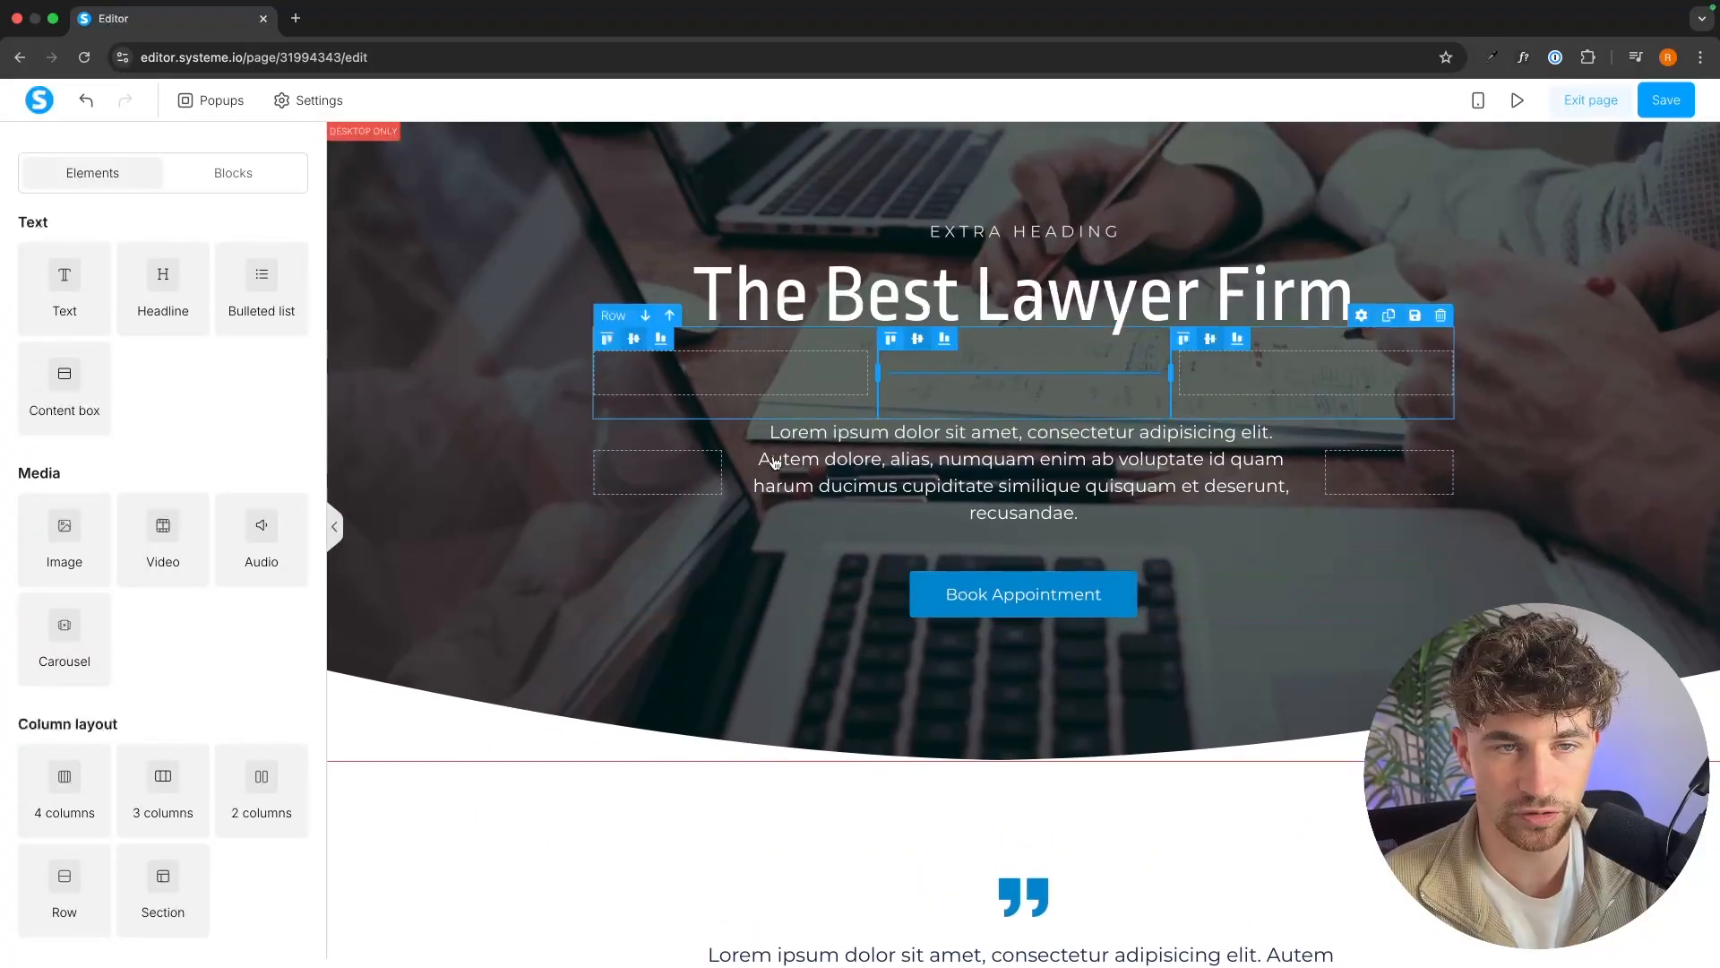
Delete the testimonial, "Why Are We The Best?" and "Work With Us" sections below the hero section.
scroll(977, 538, down, 5)
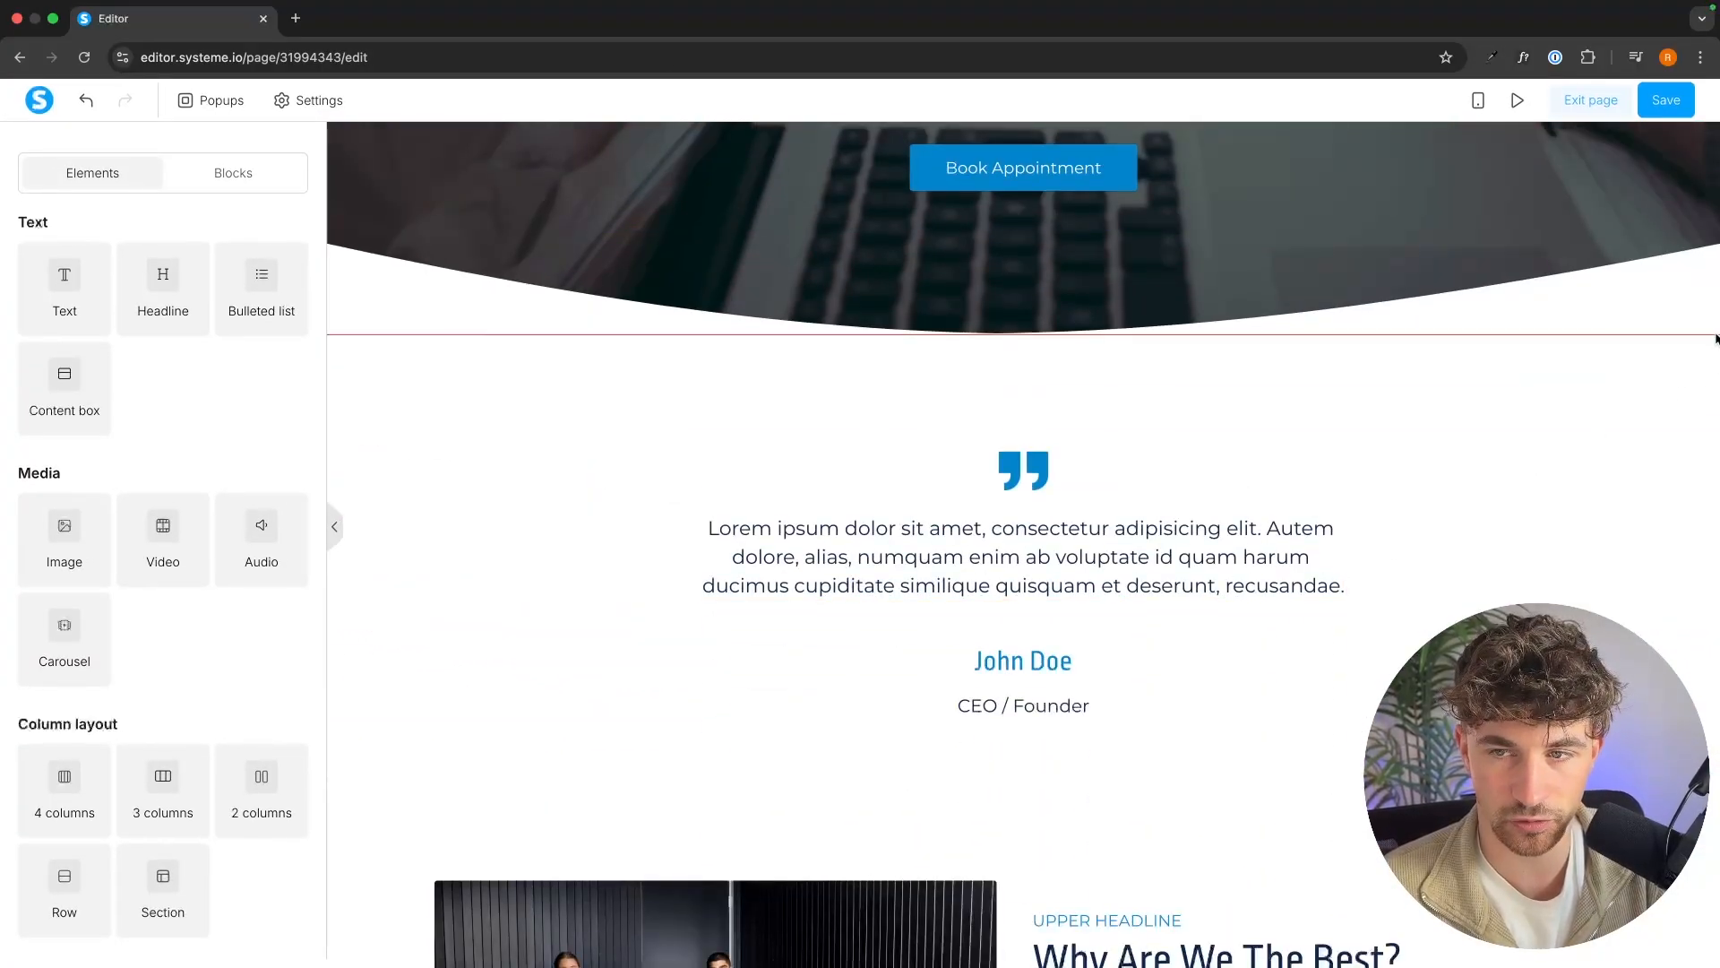
click(1705, 324)
key(Return)
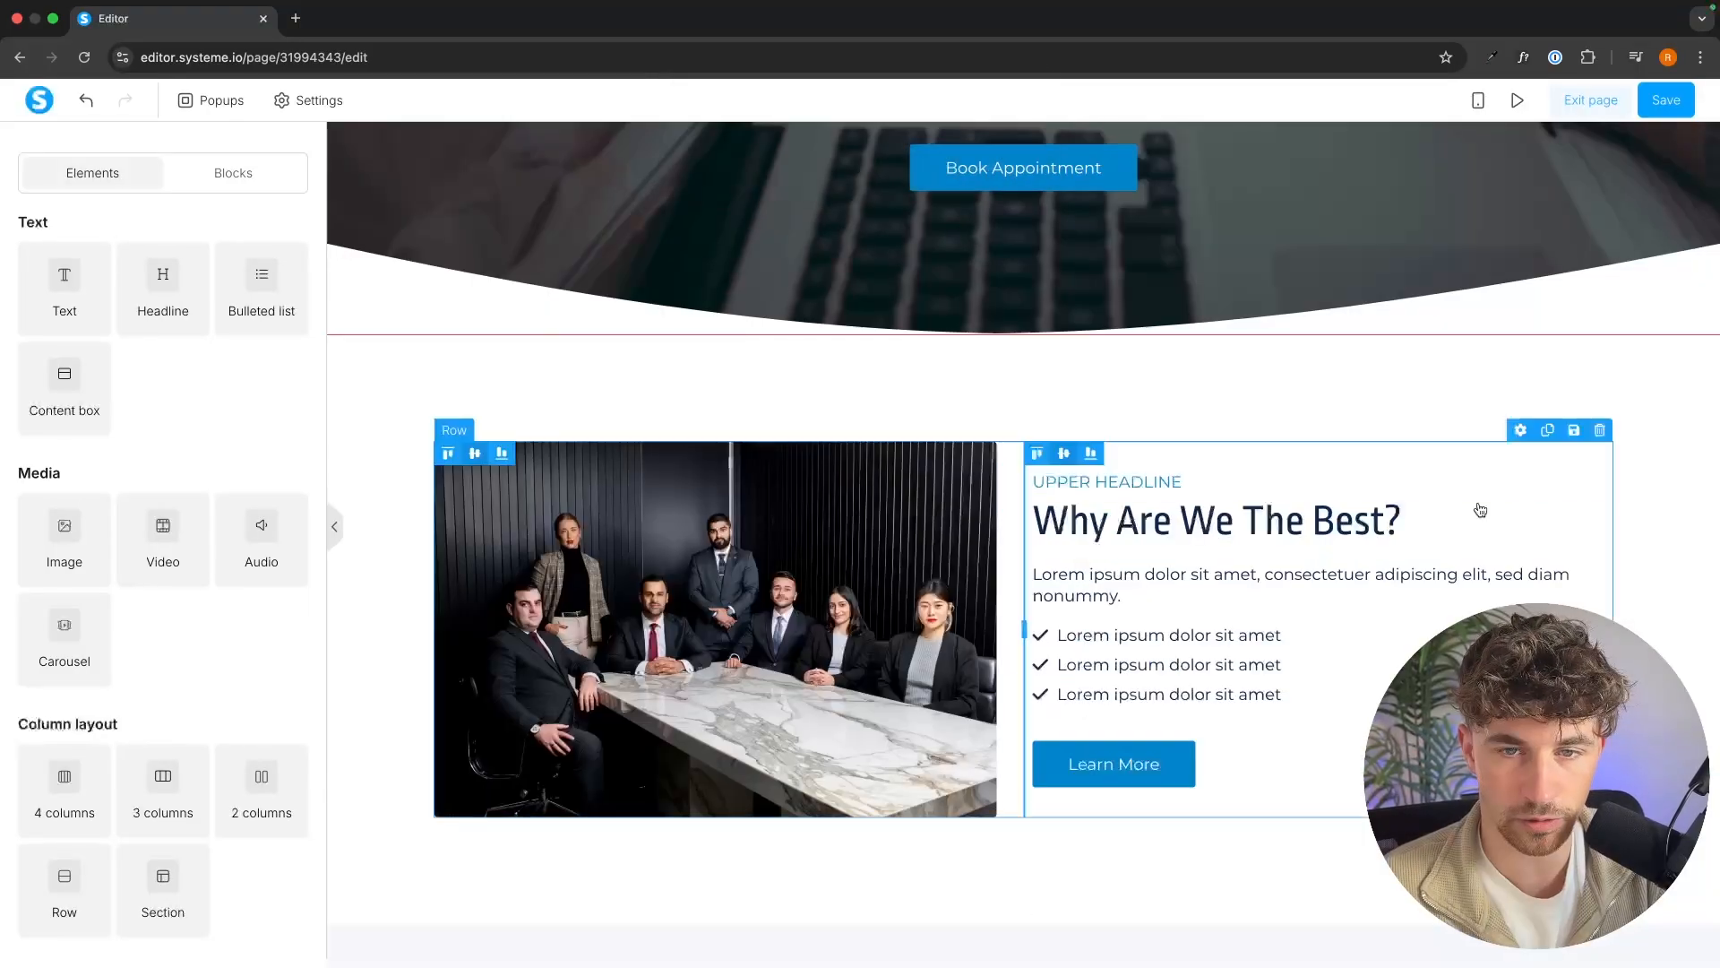
click(1705, 324)
click(1026, 168)
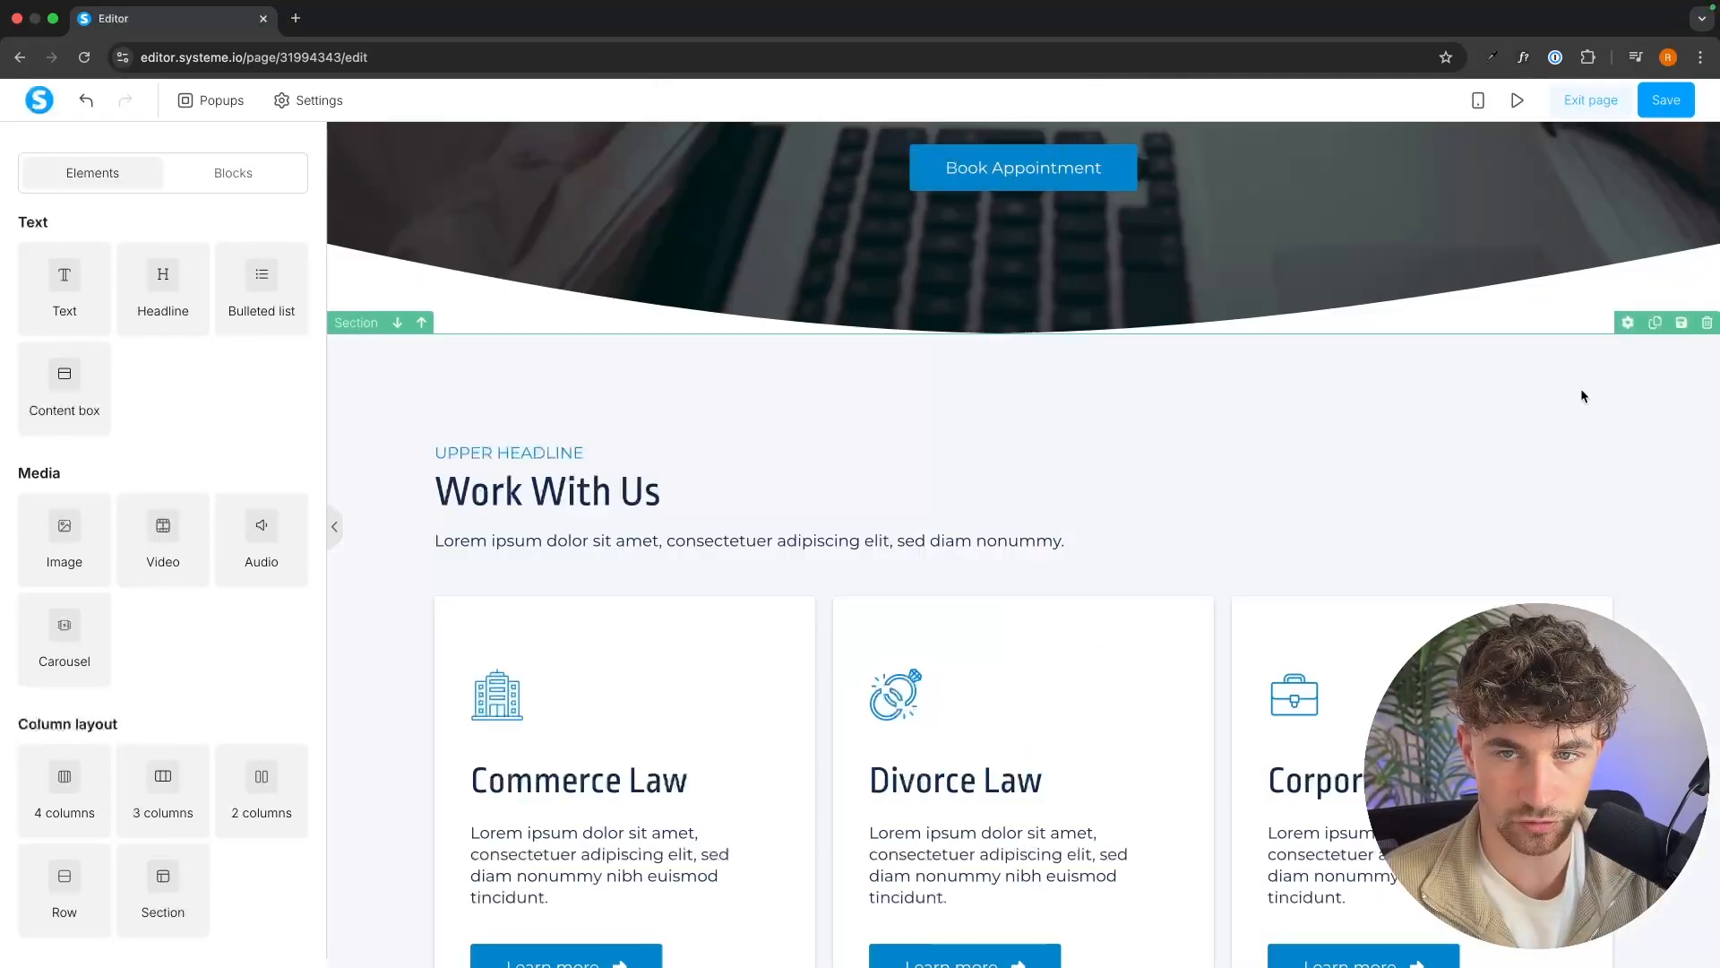
click(1706, 326)
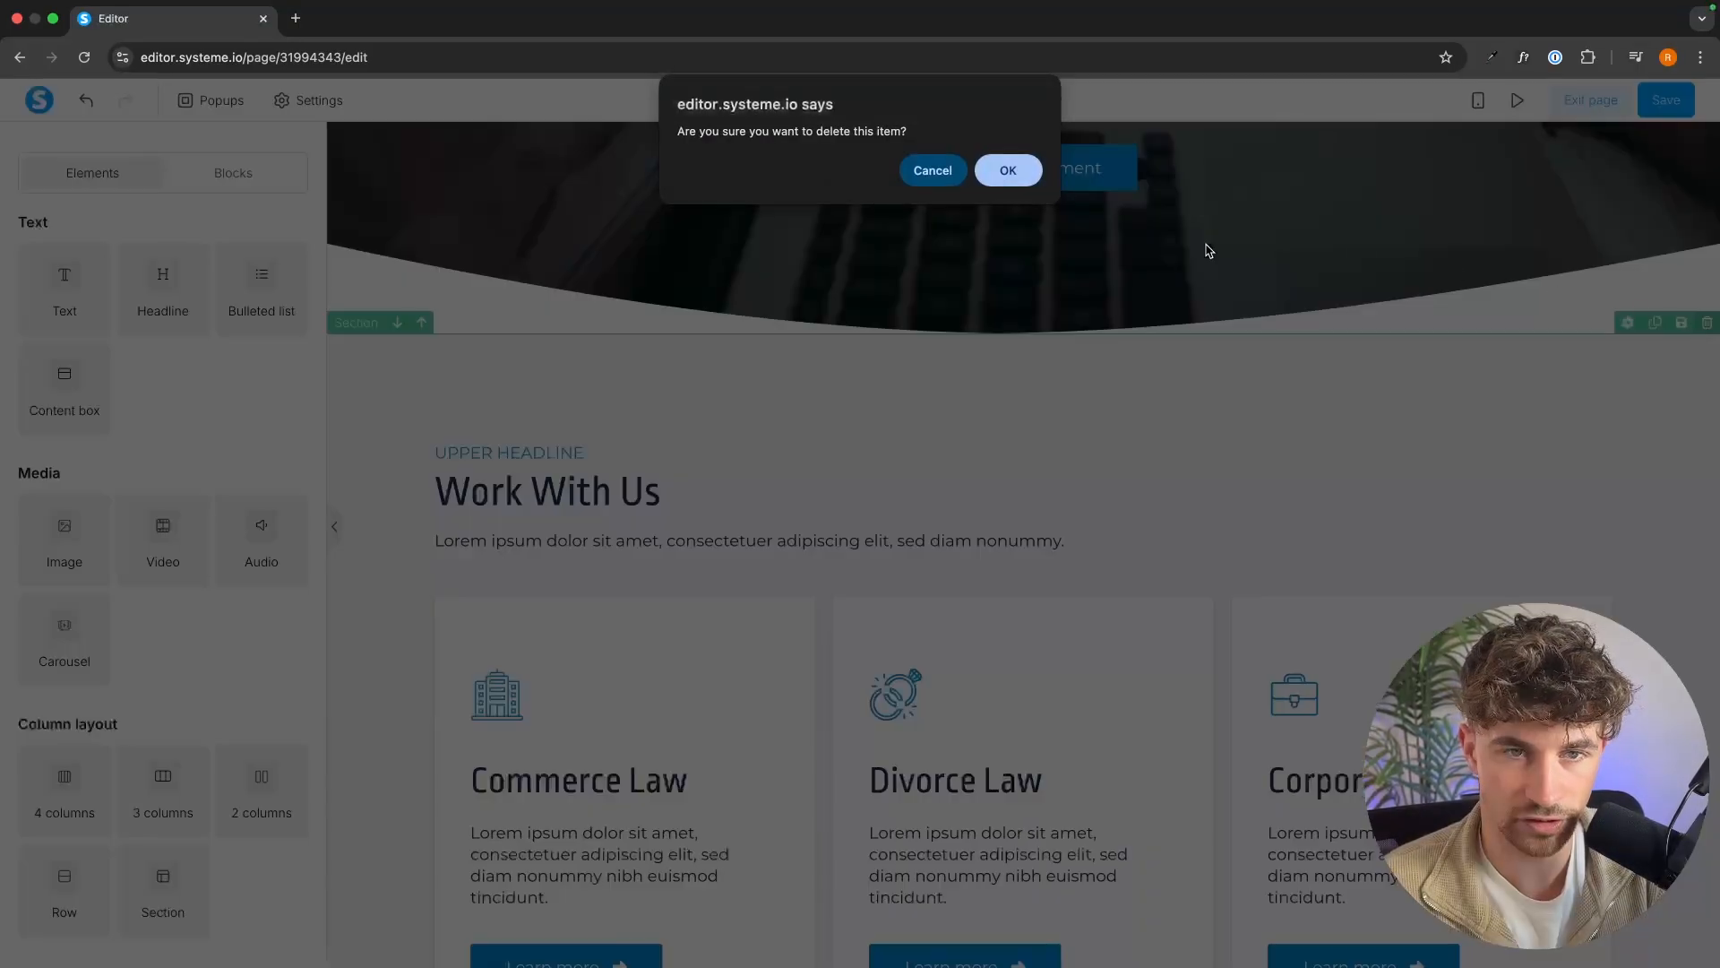
click(1010, 168)
Replace the hero headline with "Find The Perfect Diet Plan For Your Body And Goals" and color it white (#ffffff).
triple_click(1266, 308)
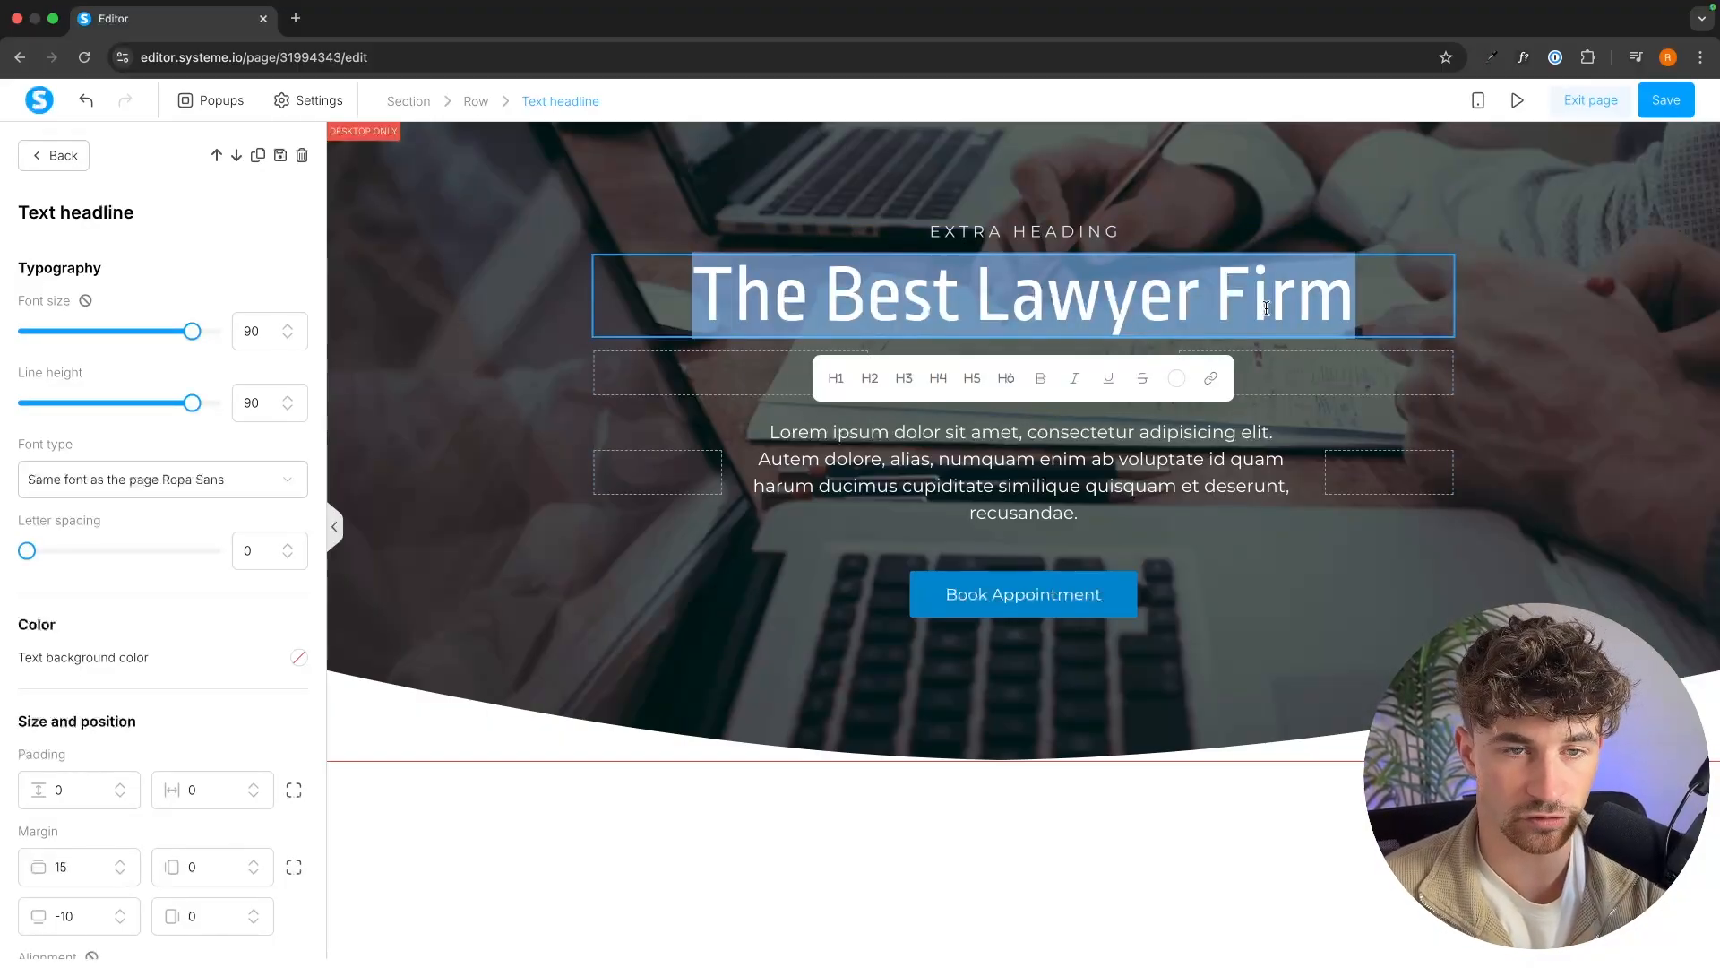
key(BackSpace)
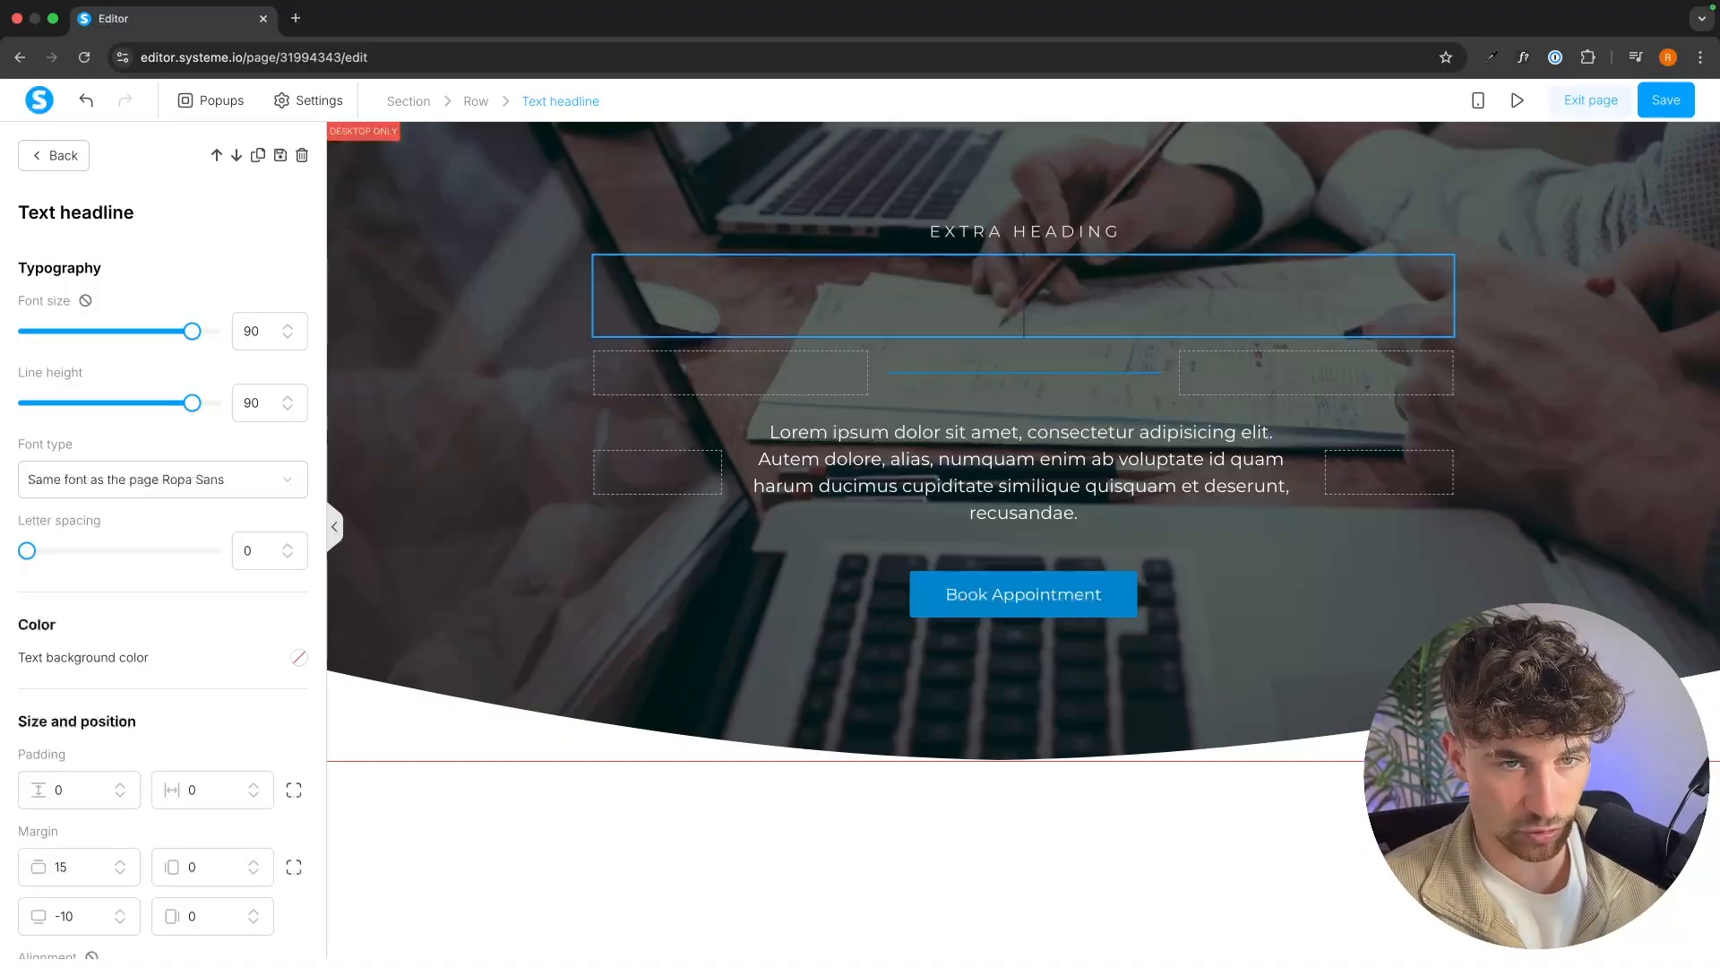
text(Find The Perfect Diet Plan For Your Body And Goals)
drag(1398, 376, 625, 304)
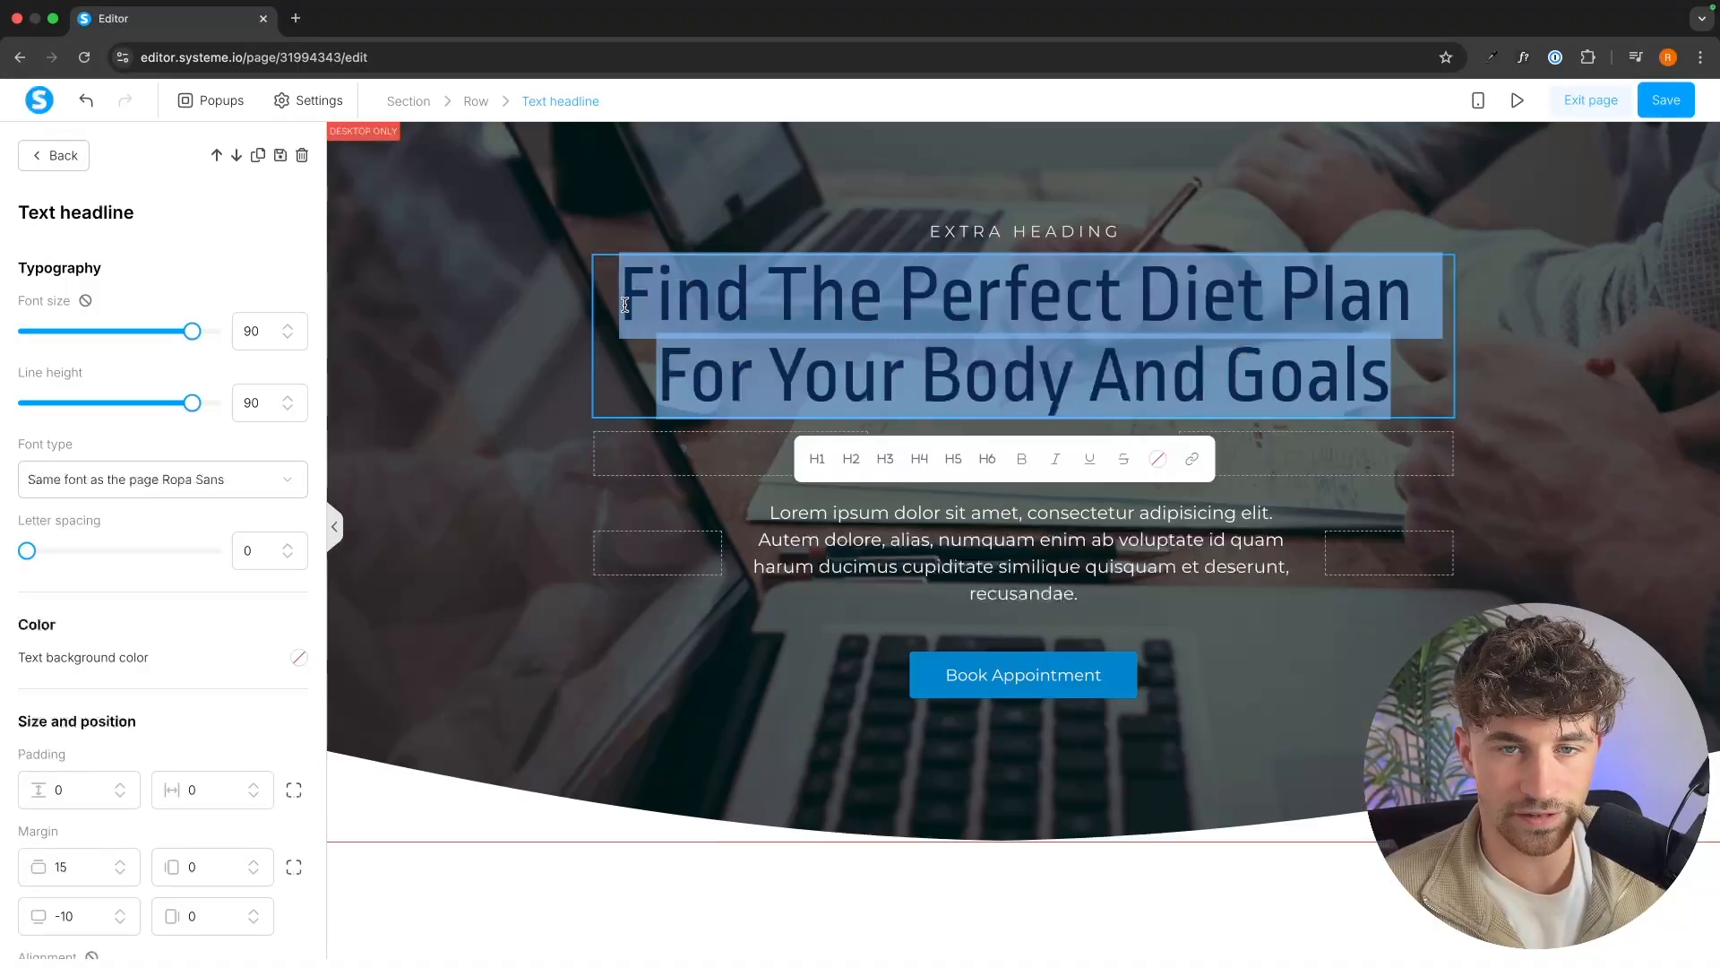
click(1158, 459)
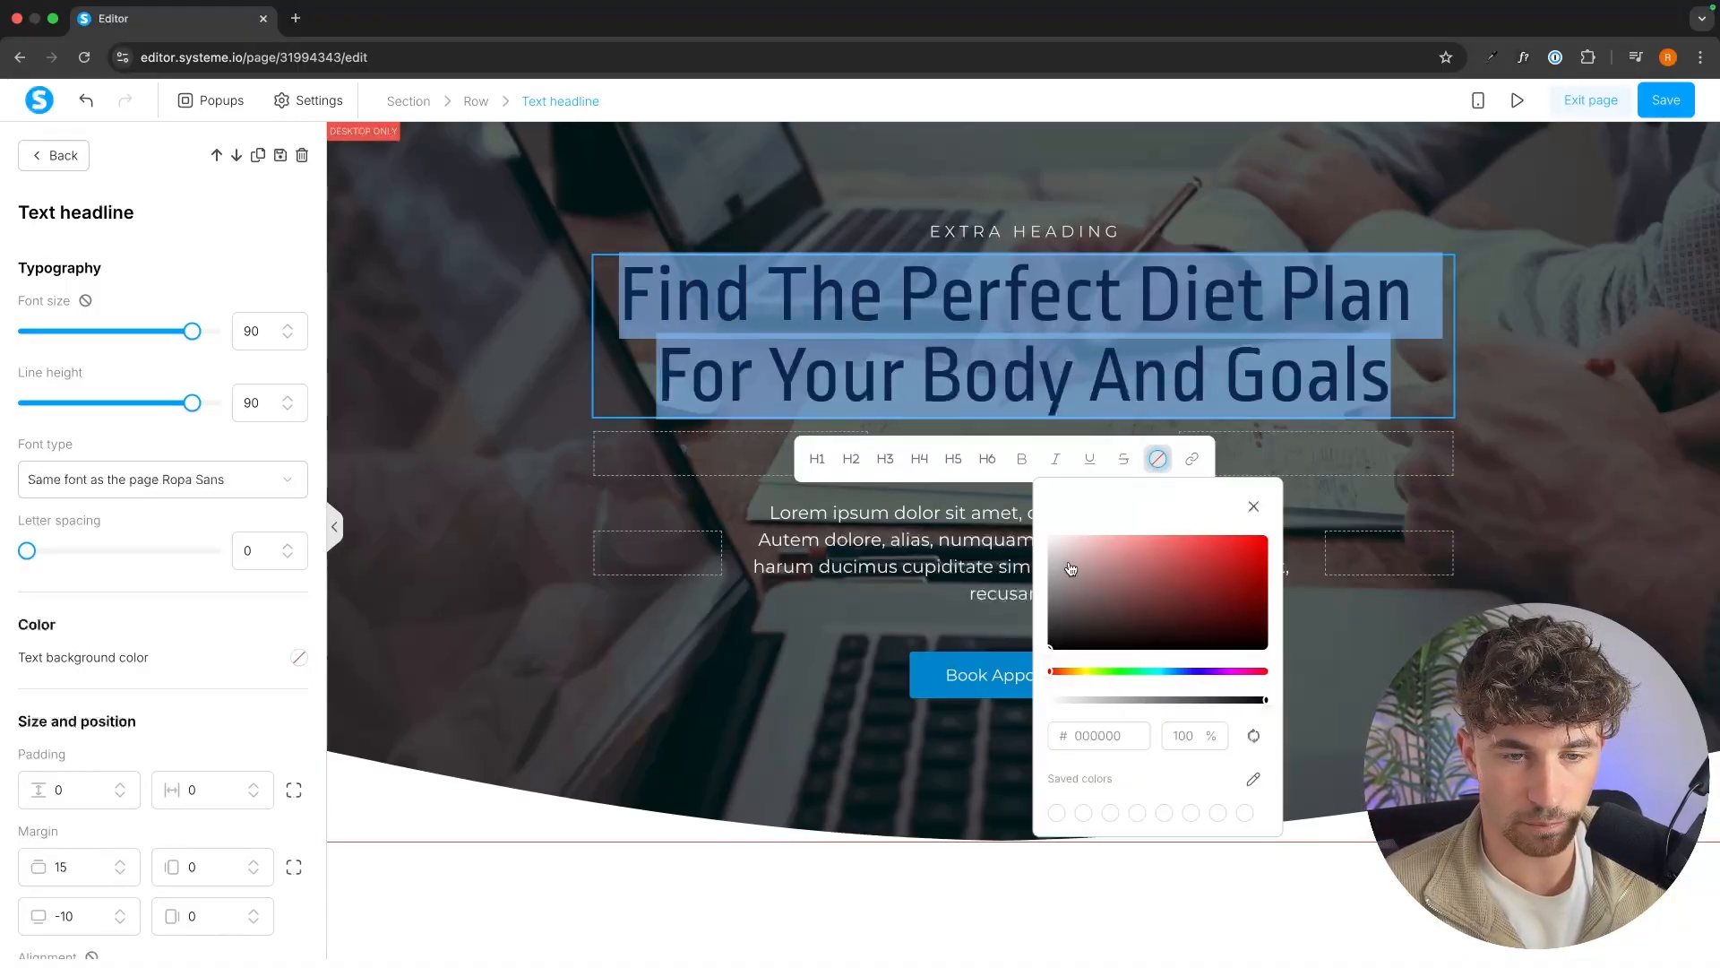
click(1047, 539)
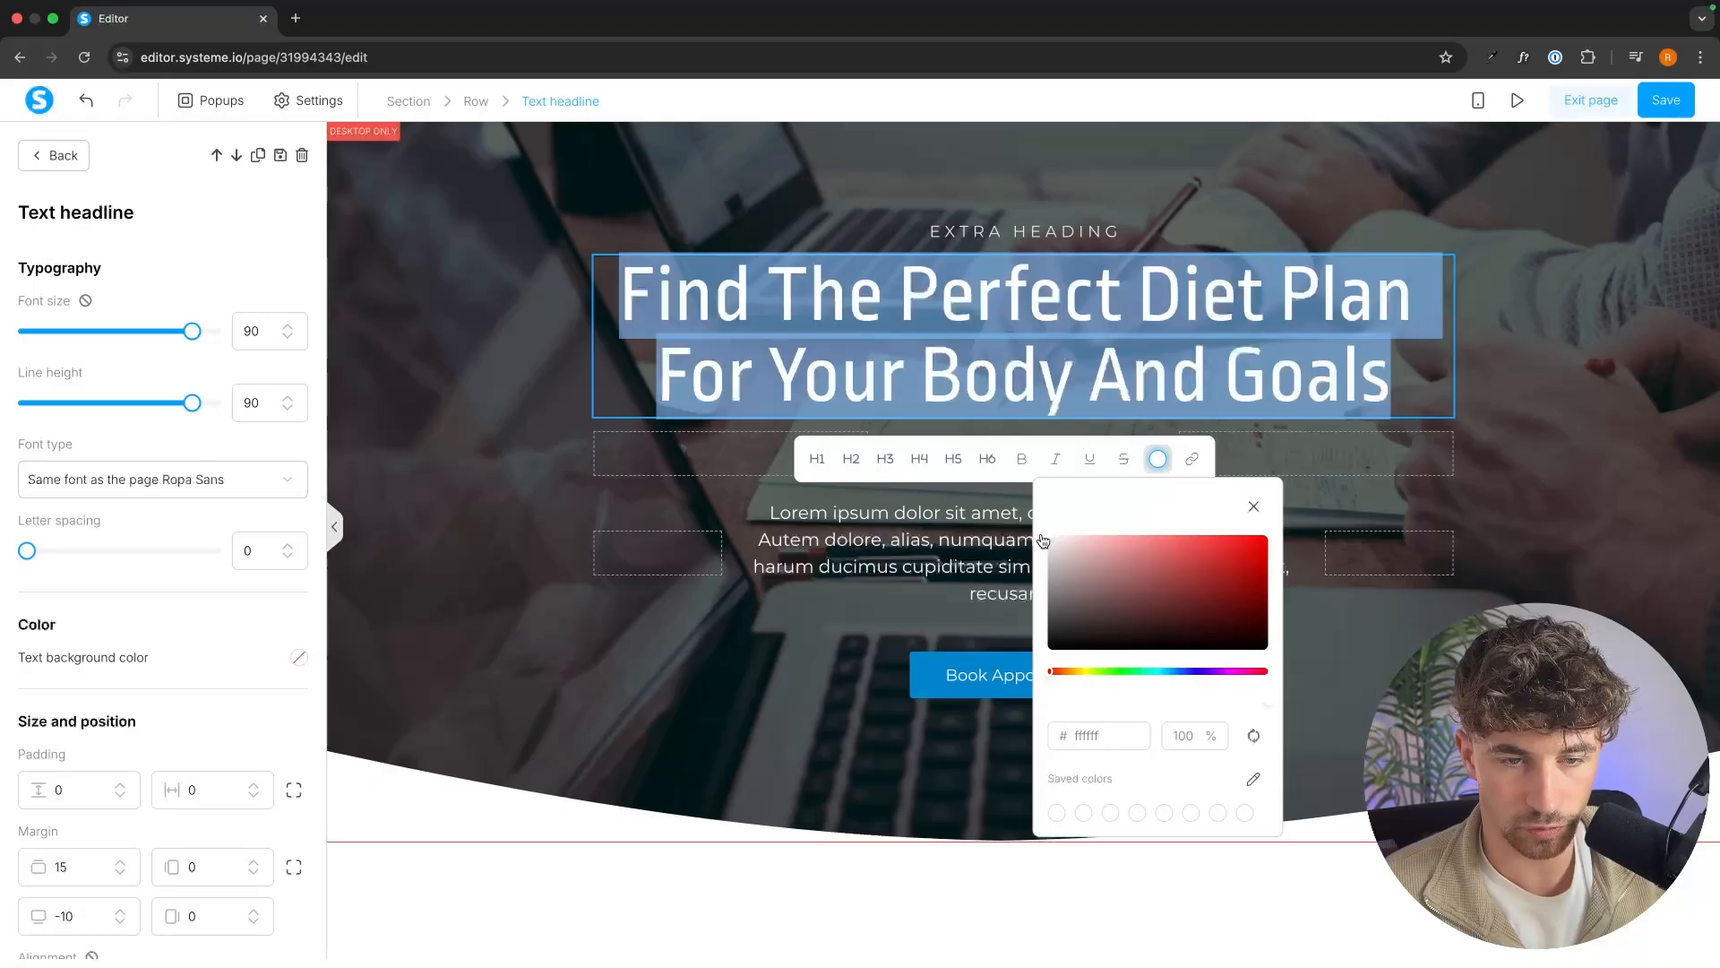
click(1269, 230)
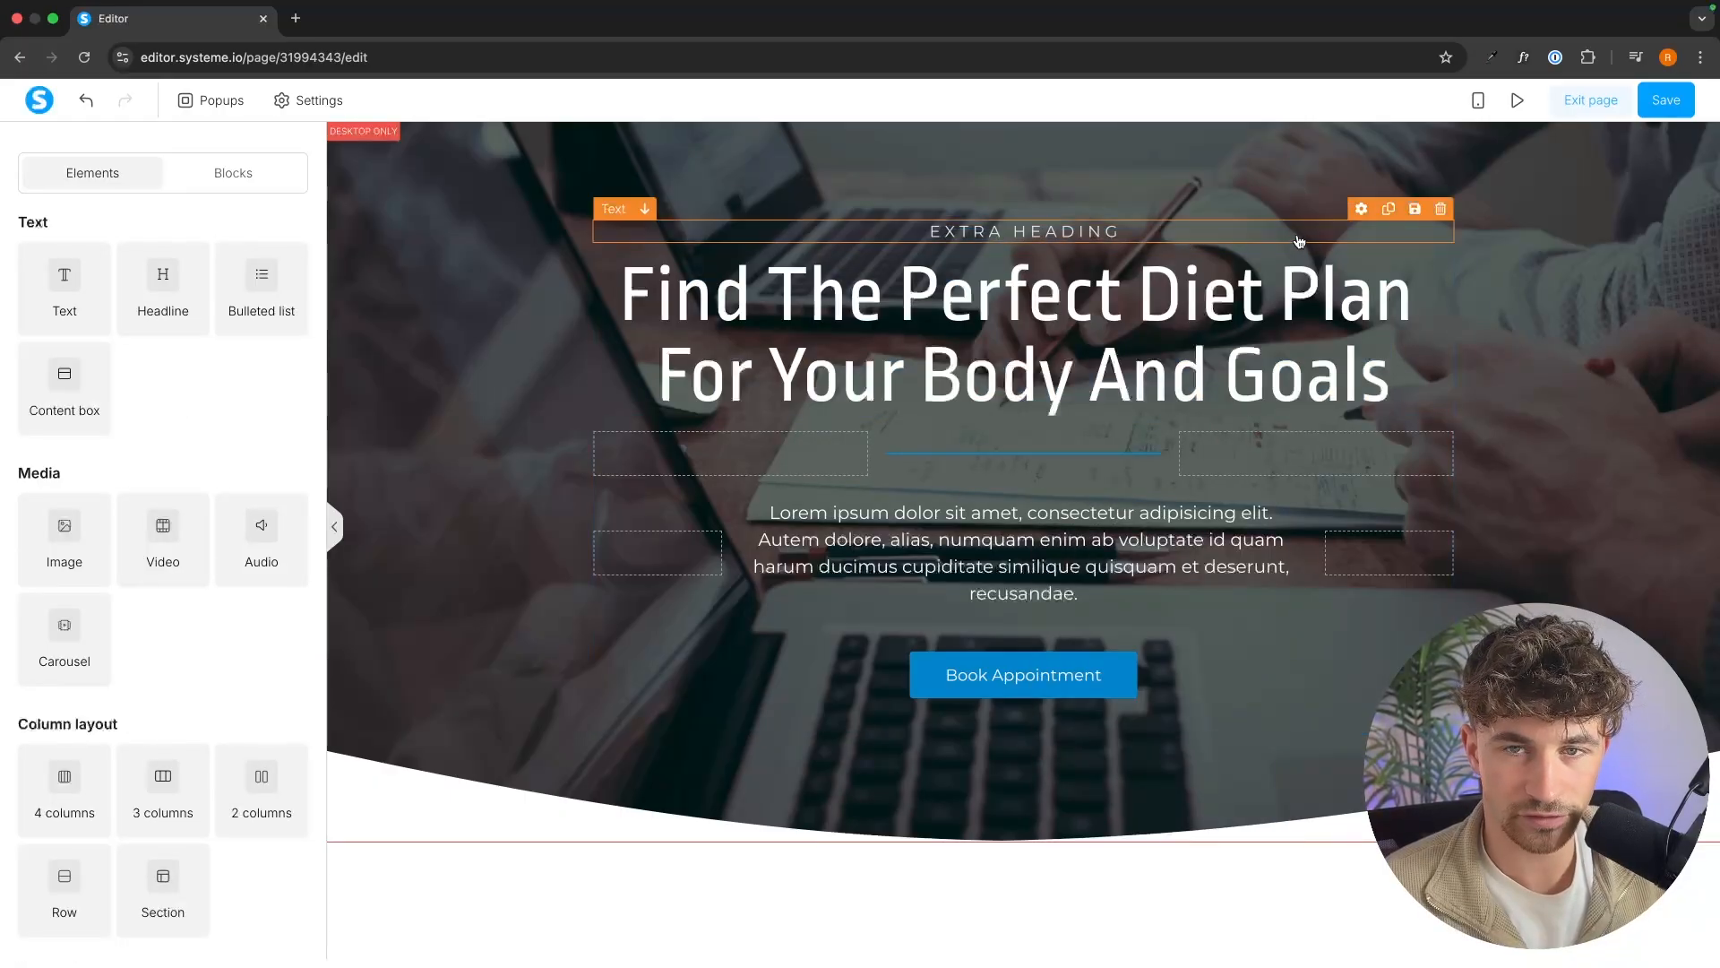
Delete the "Extra Heading" text above the hero headline.
click(1441, 209)
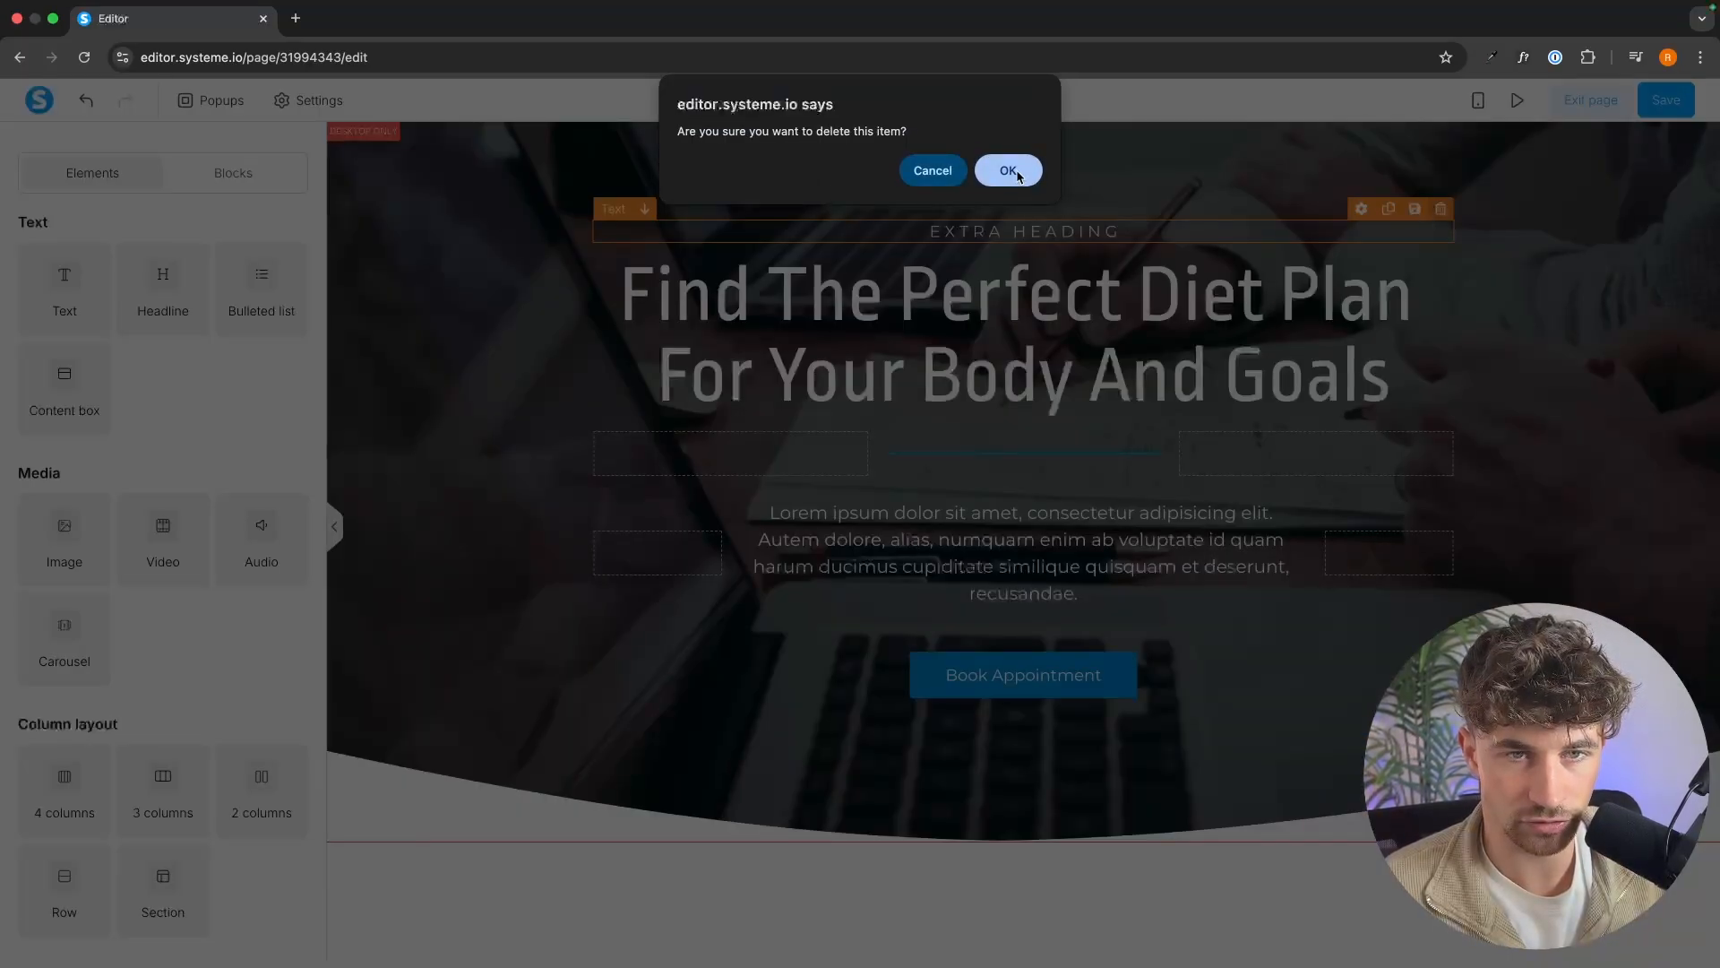
click(1008, 171)
Replace the placeholder paragraph with "Take this 60-second quiz to discover the ideal eating style based on your body type, lifestyle, and fitness goals.".
click(1127, 575)
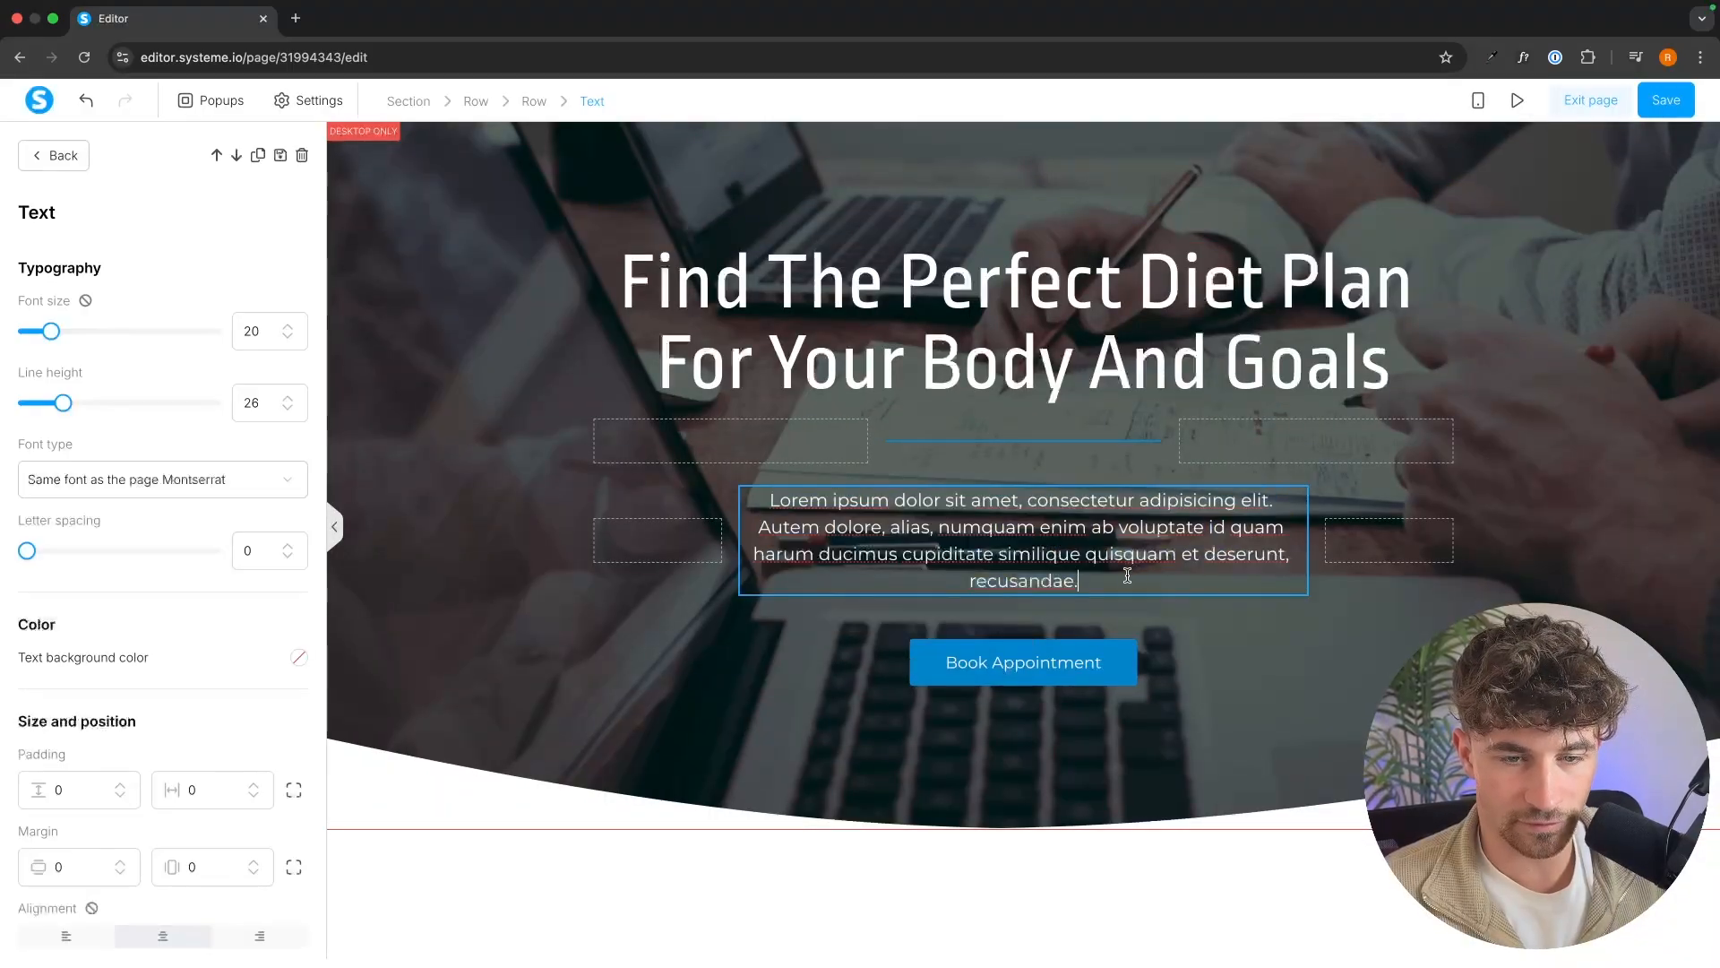
drag(1128, 575, 756, 505)
key(BackSpace)
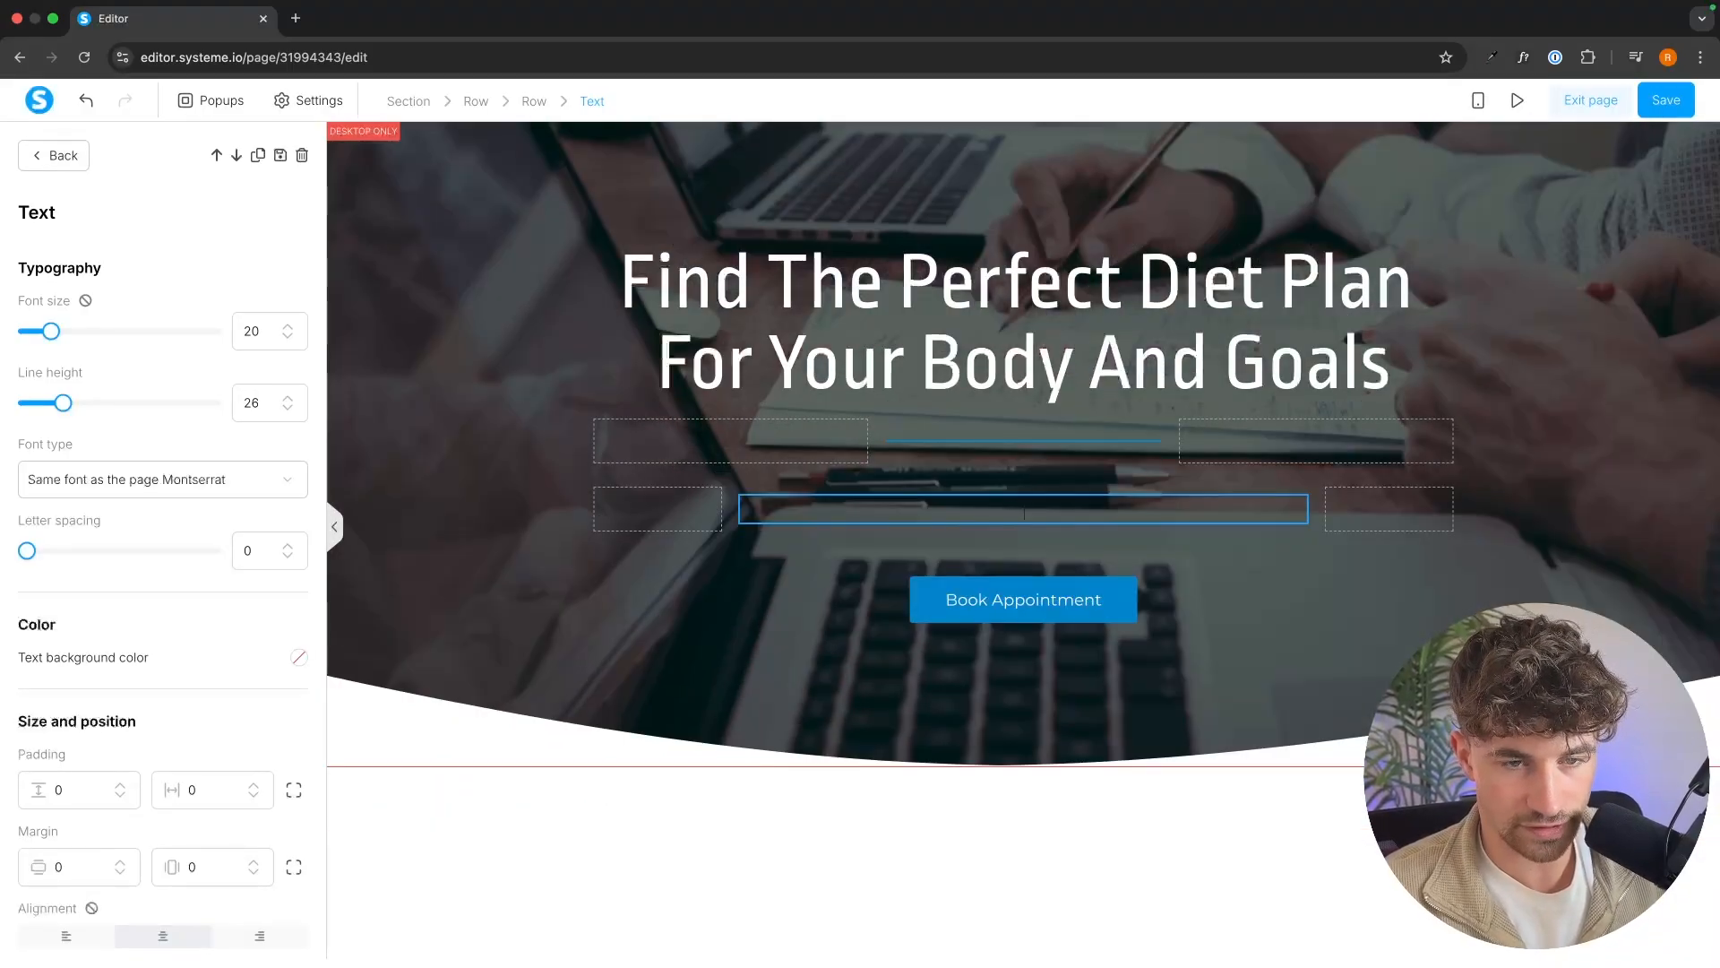
text(Take this 60-second quiz to discover the ideal eating style based on your body type, lifestyle, and fitness goals.)
click(767, 593)
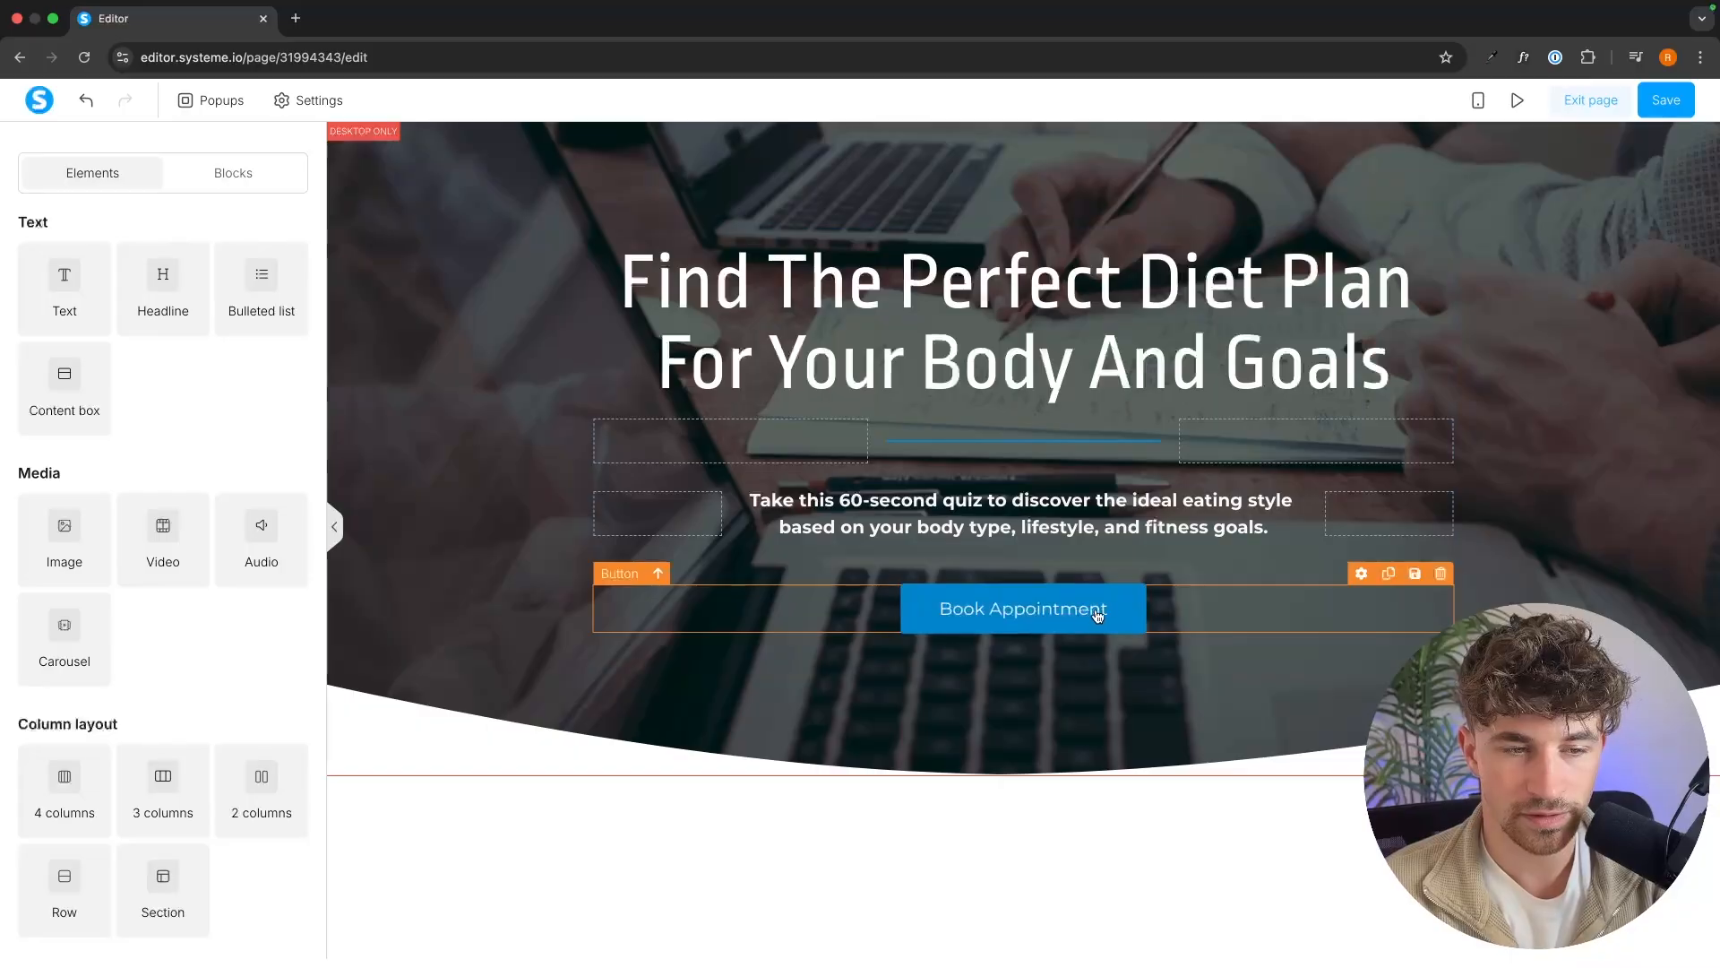
Delete the "Book Appointment" button and add a Survey element below the hero paragraph.
click(1441, 575)
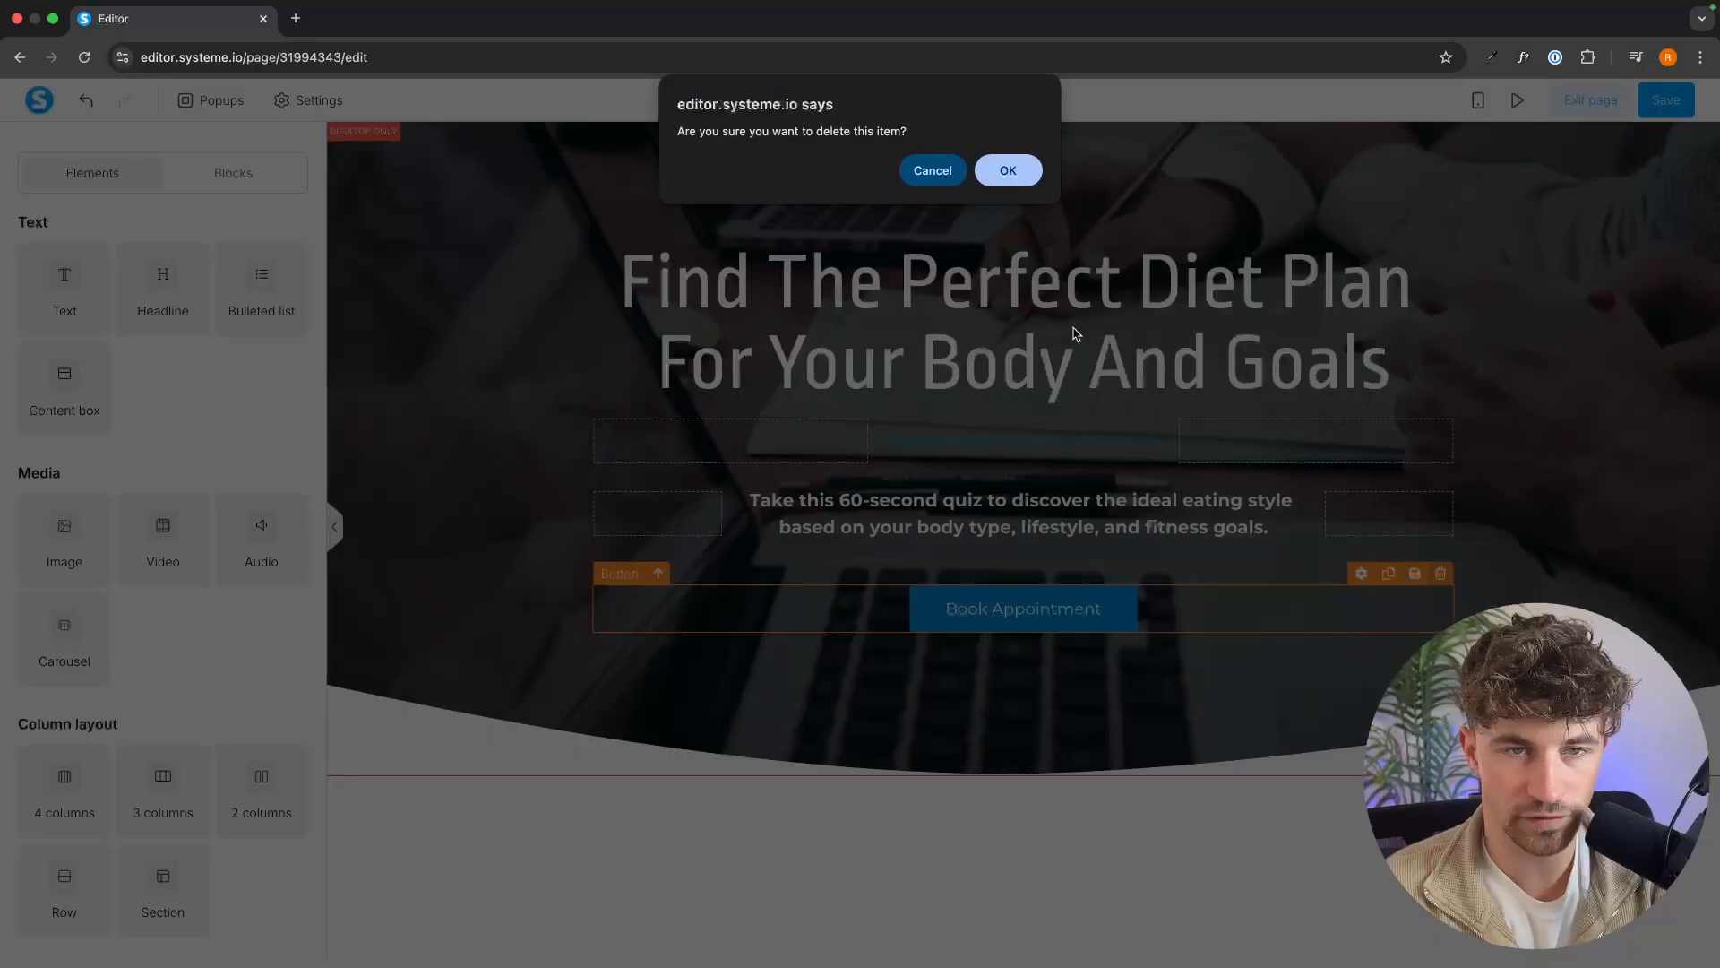
click(1005, 171)
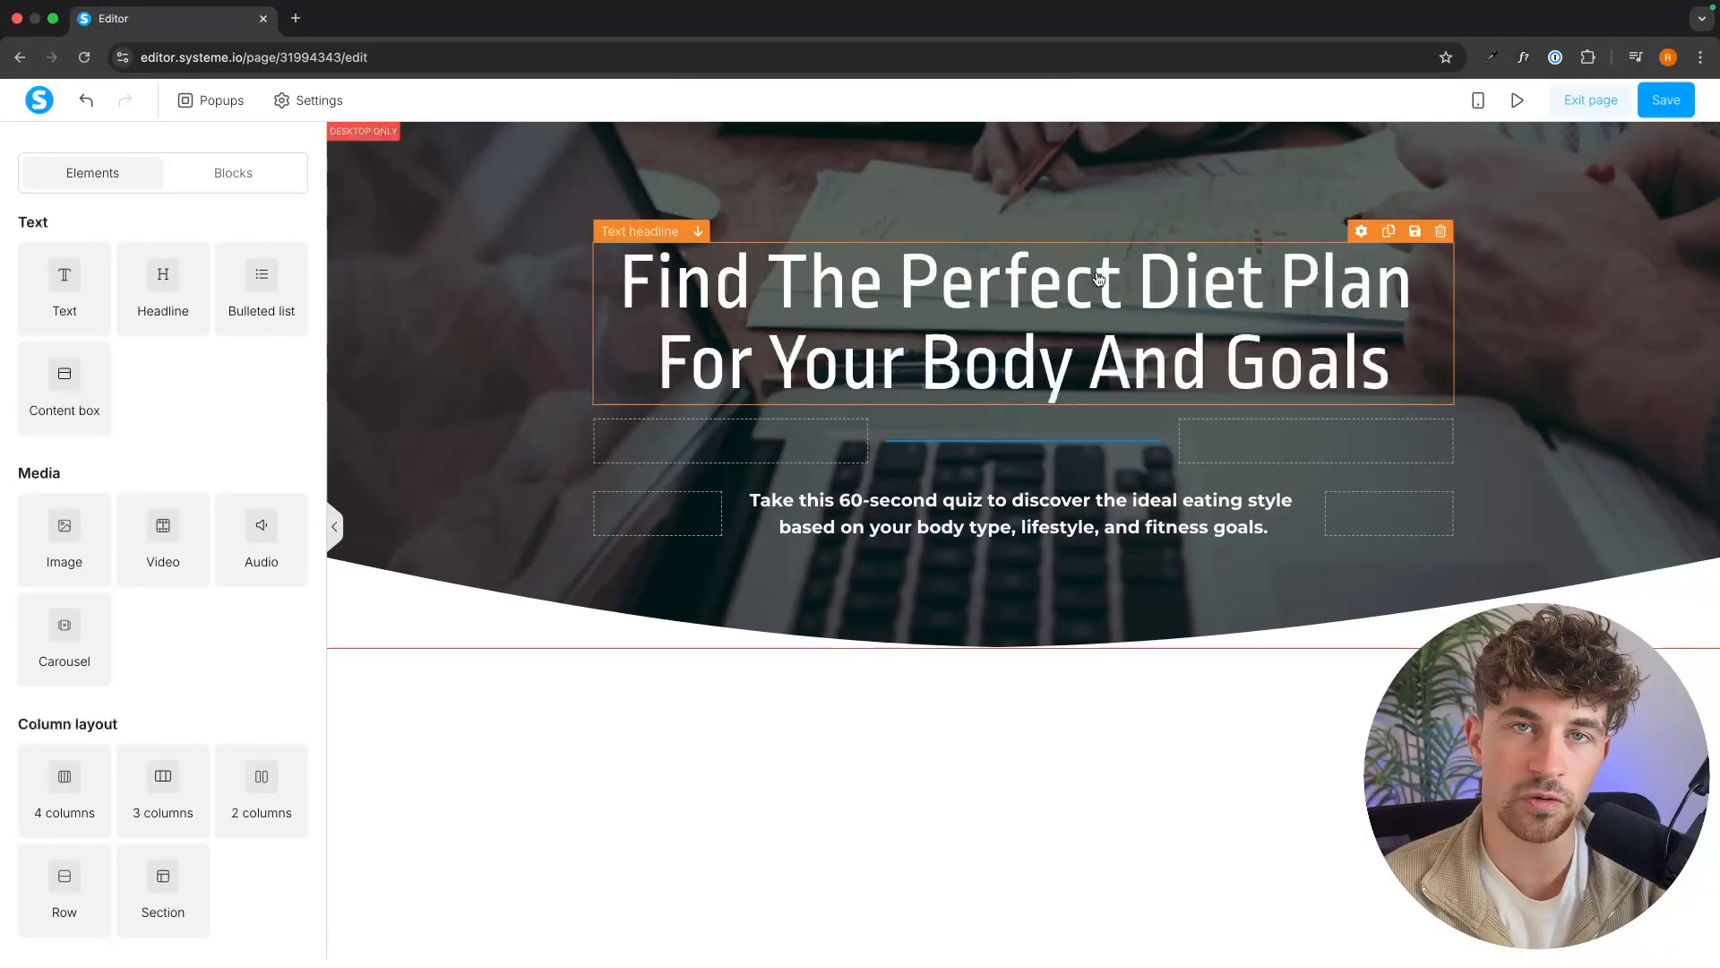
scroll(162, 555, down, 5)
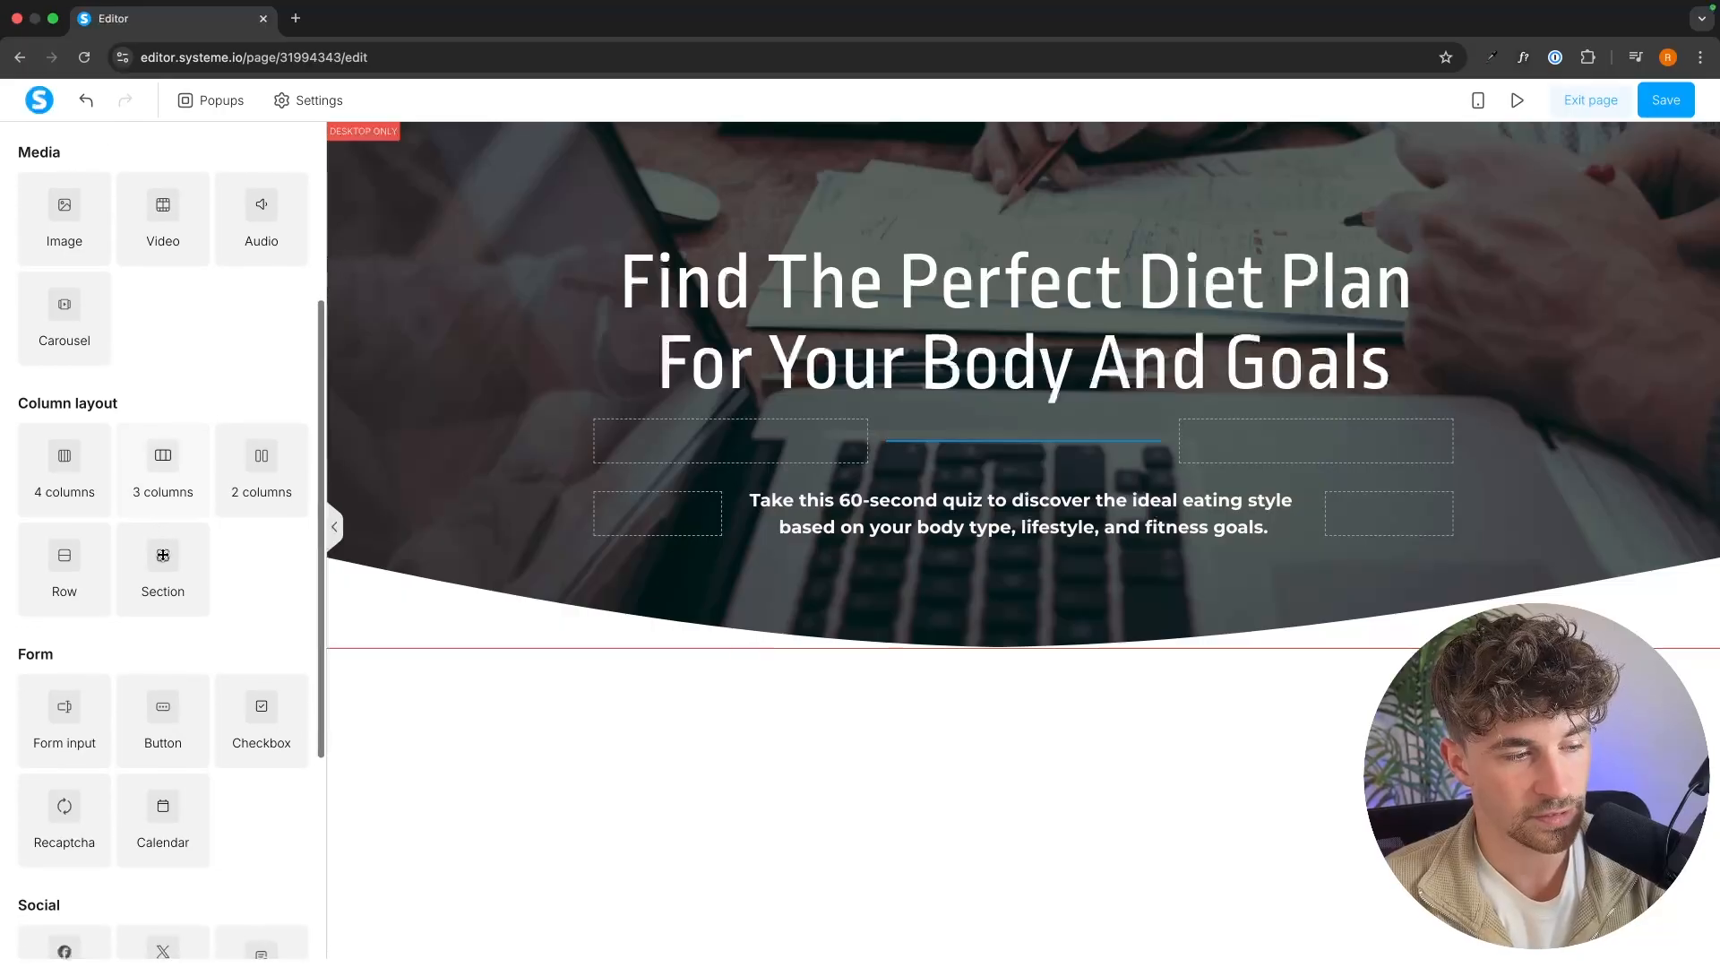
scroll(219, 336, up, 5)
scroll(165, 532, down, 6)
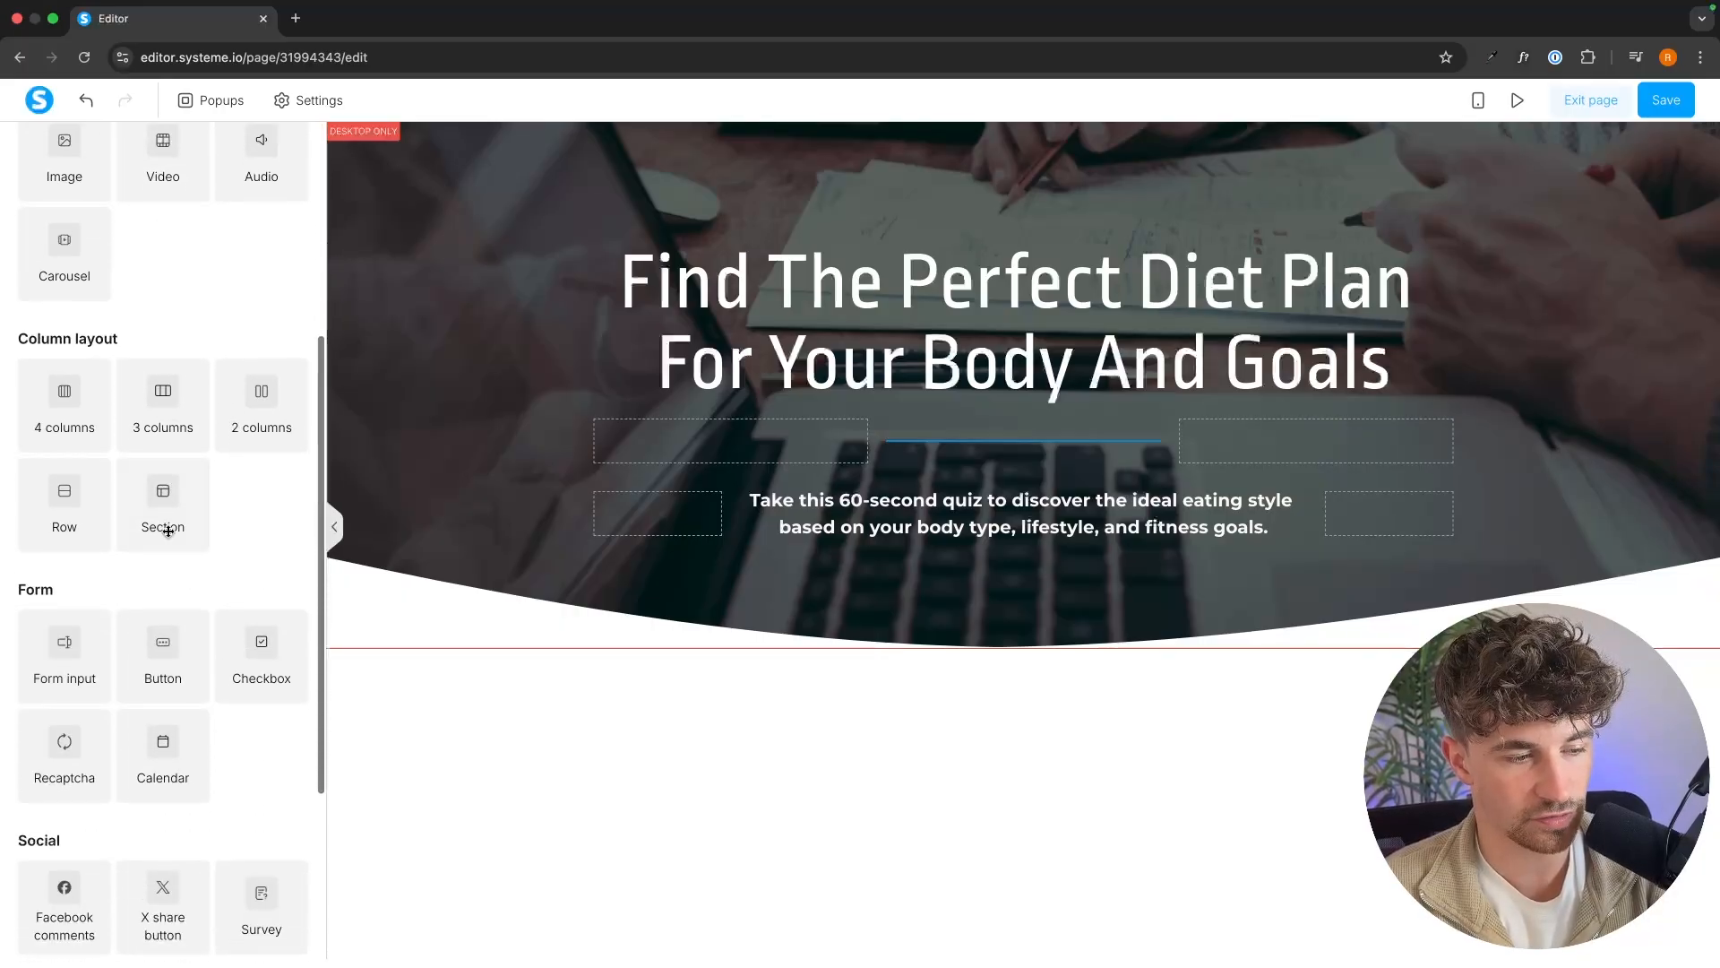
scroll(167, 532, down, 3)
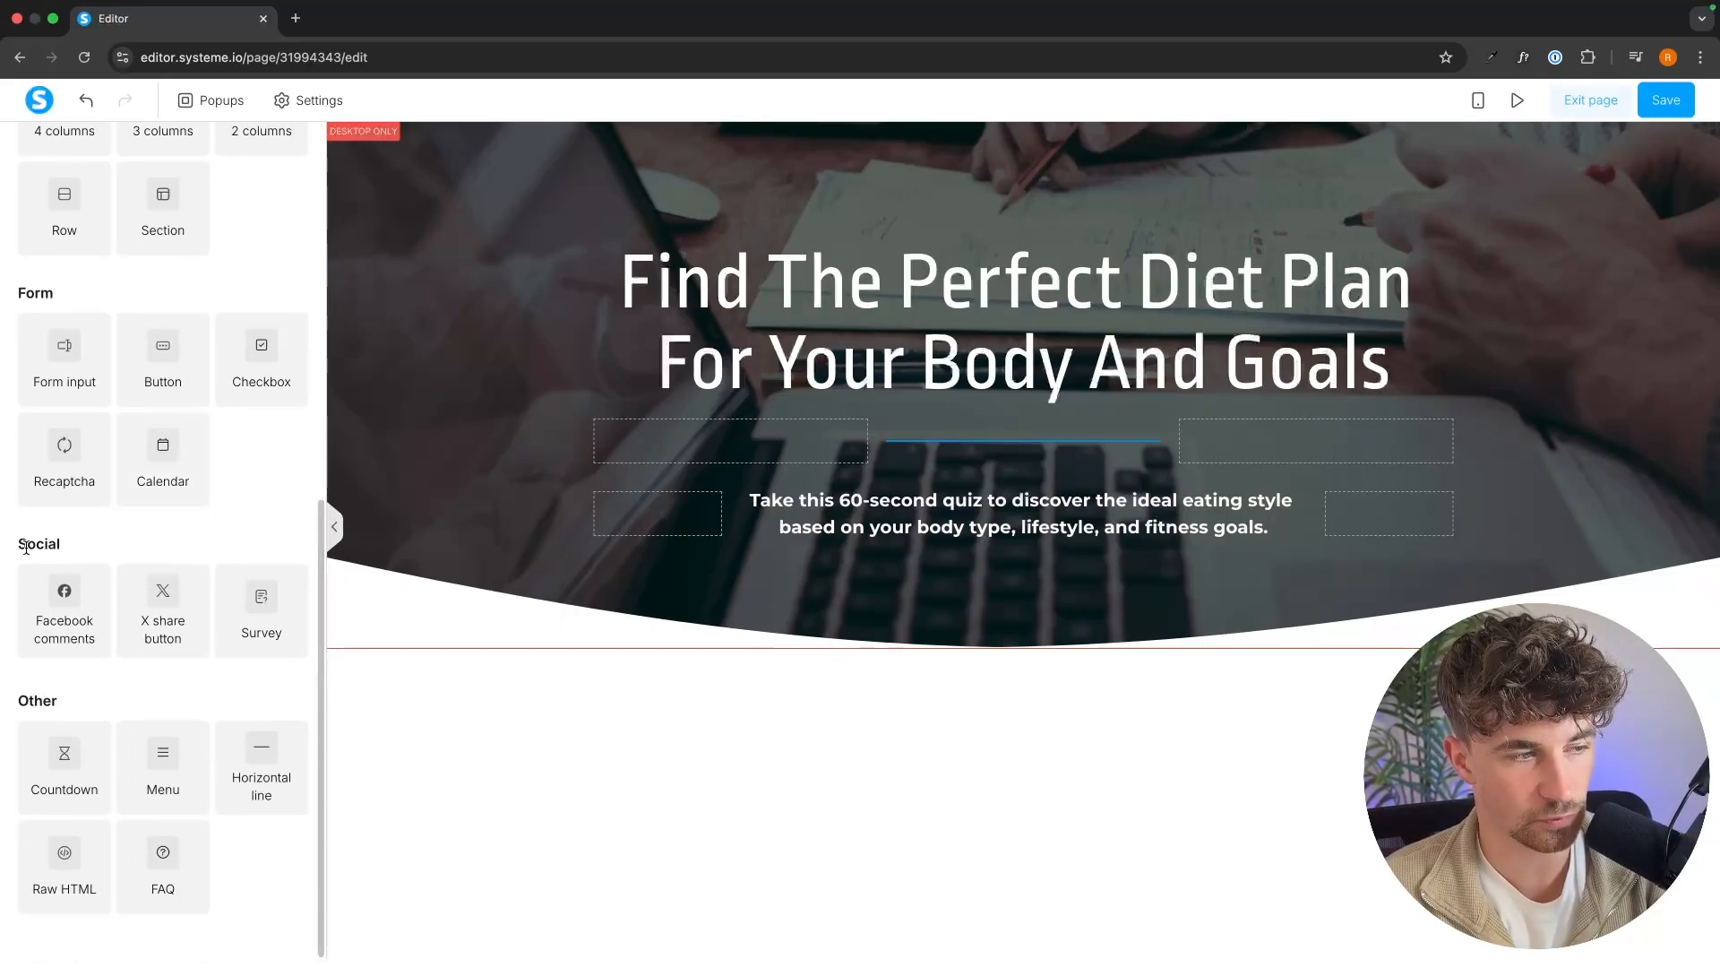
drag(14, 544, 82, 548)
click(82, 542)
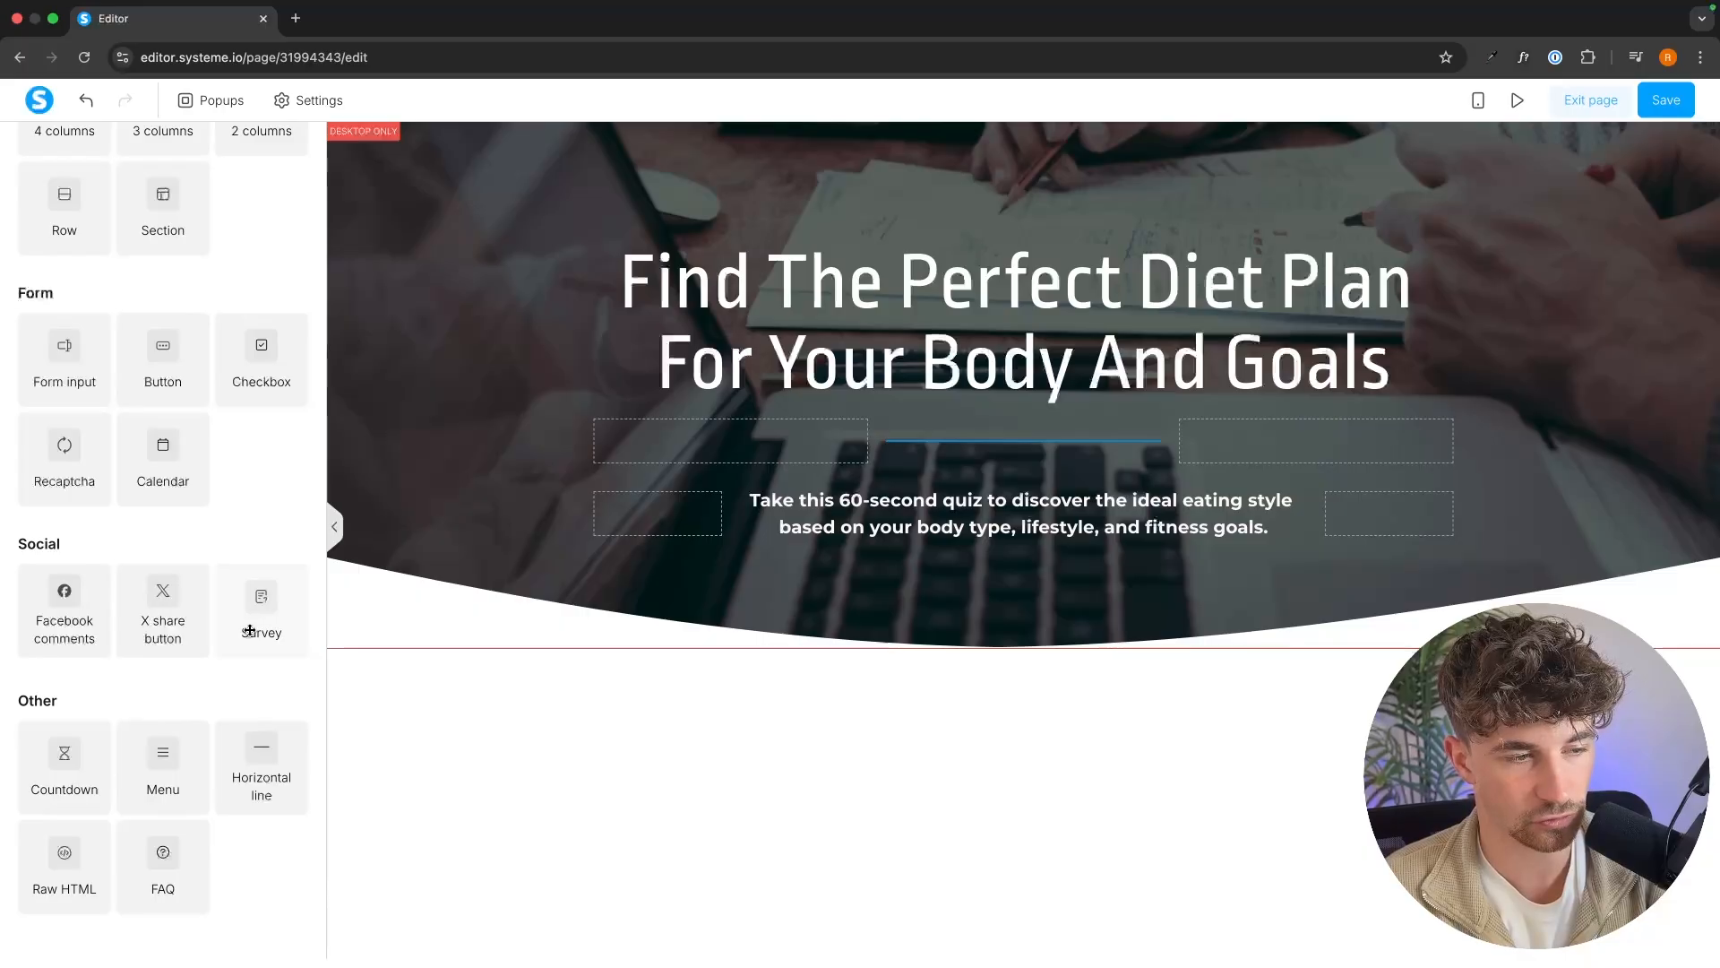
drag(249, 630, 987, 578)
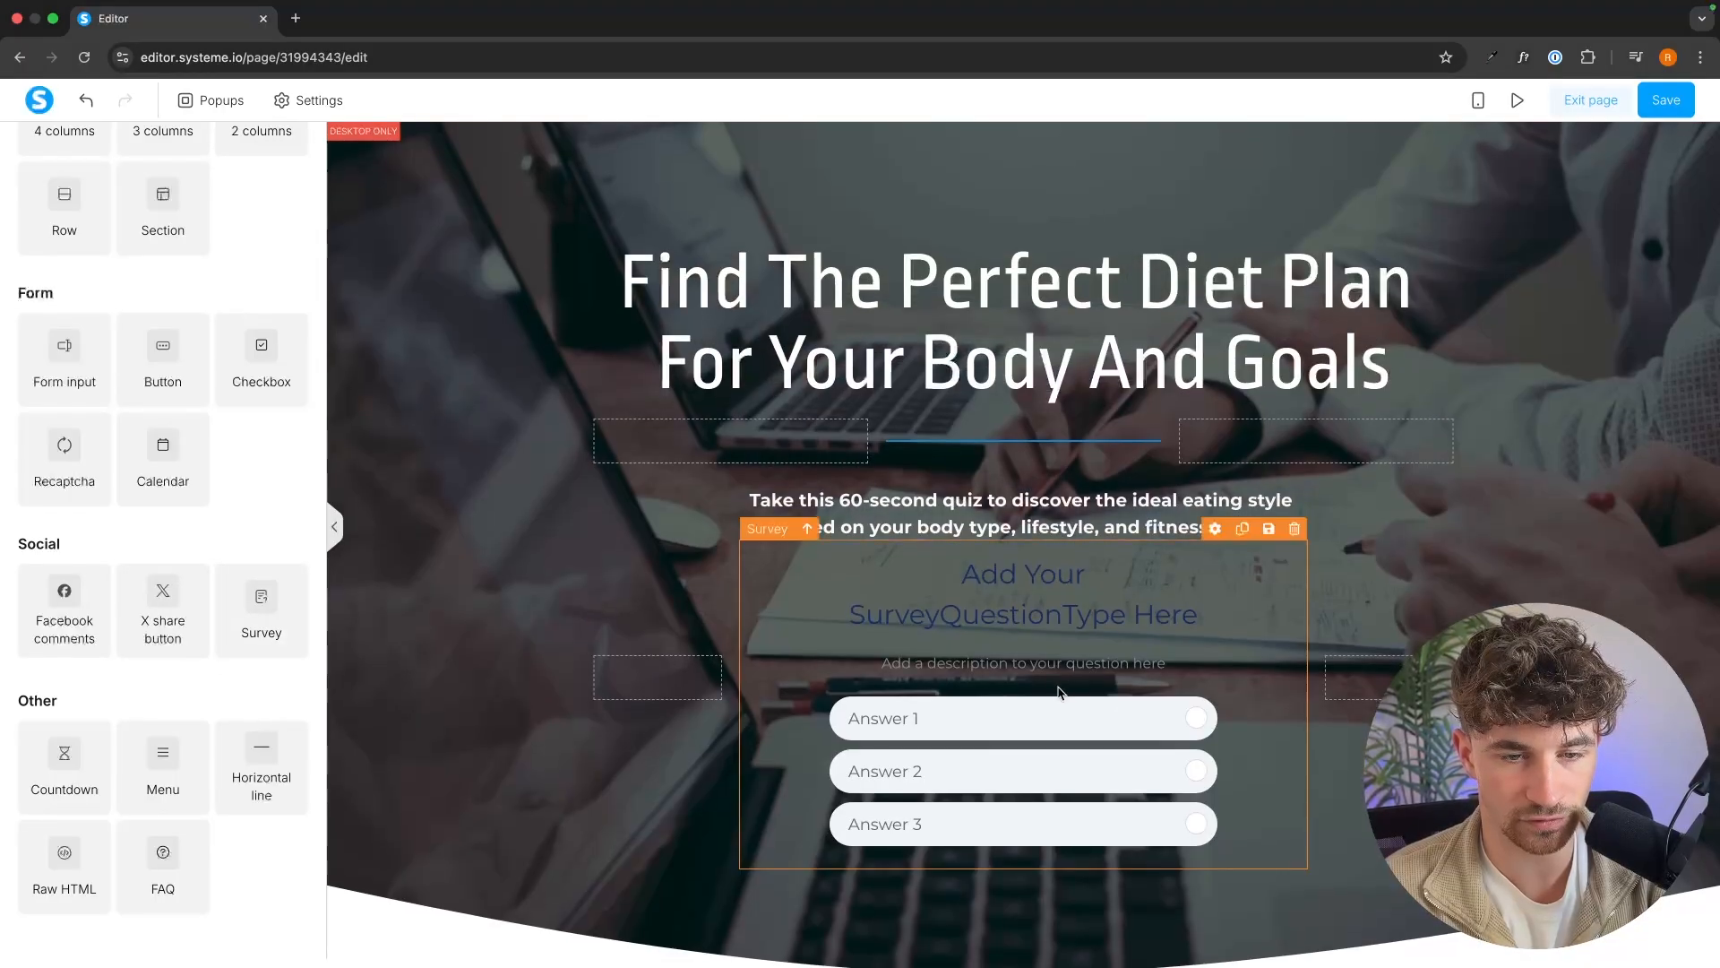
Set the survey's question title color to off-white (#f7f7f8) and its question subtitle color to white (#ffffff).
scroll(1060, 693, down, 1)
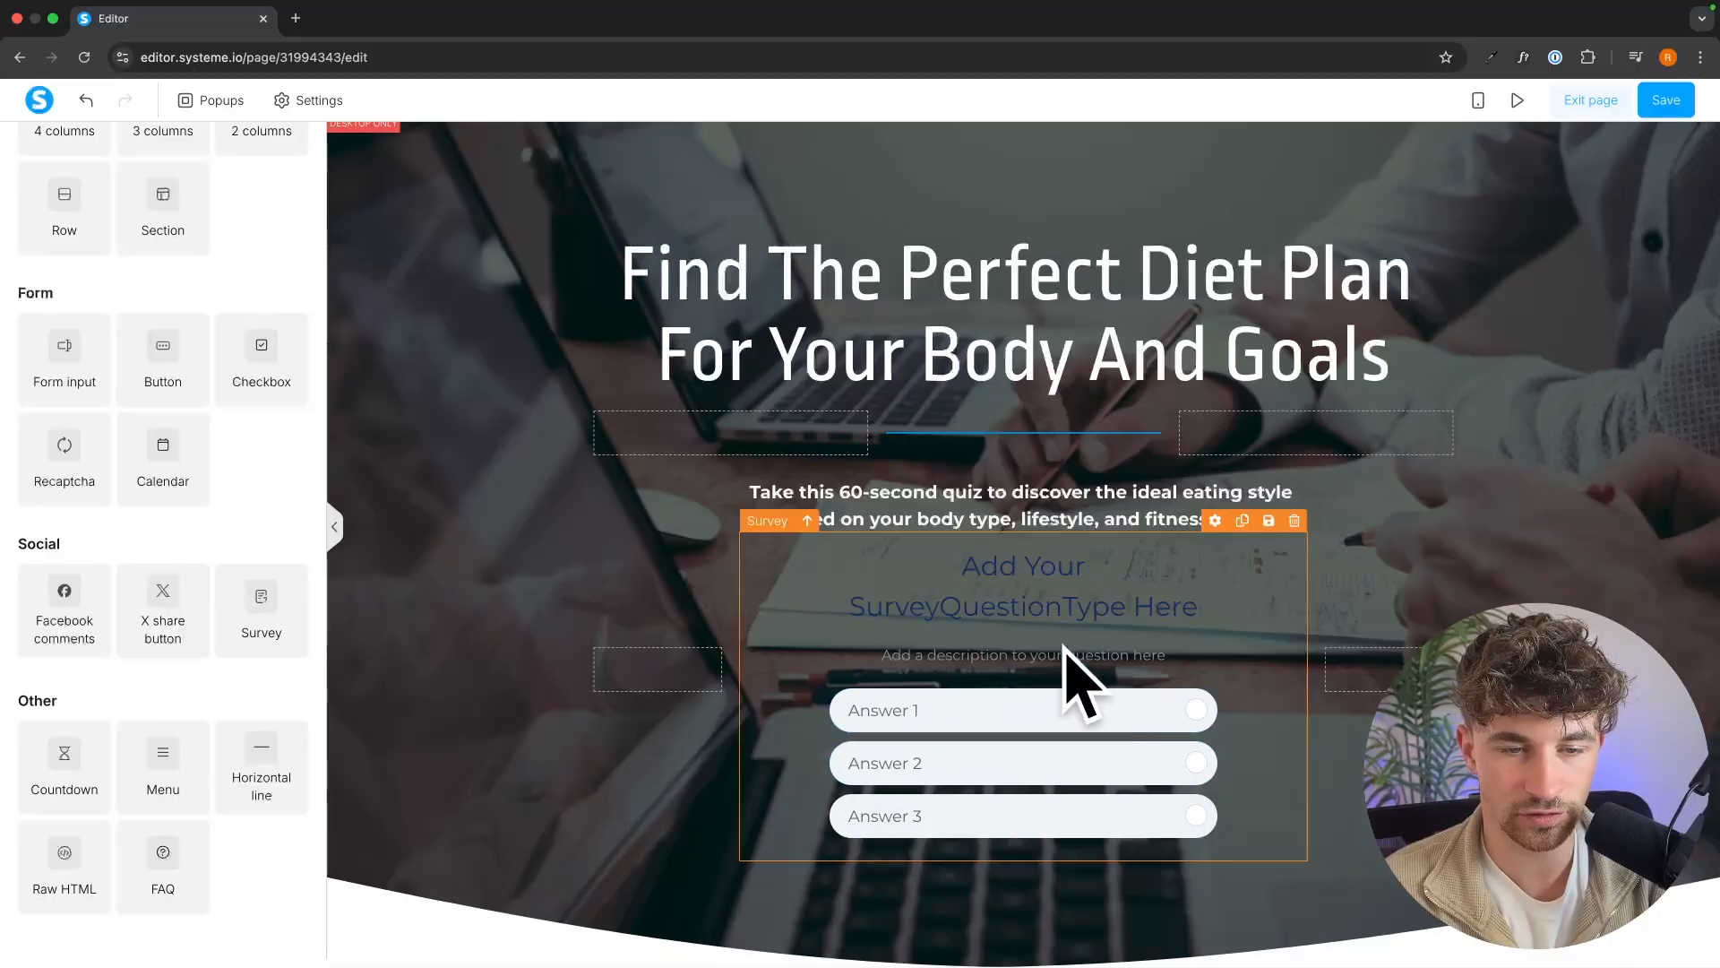
click(1097, 635)
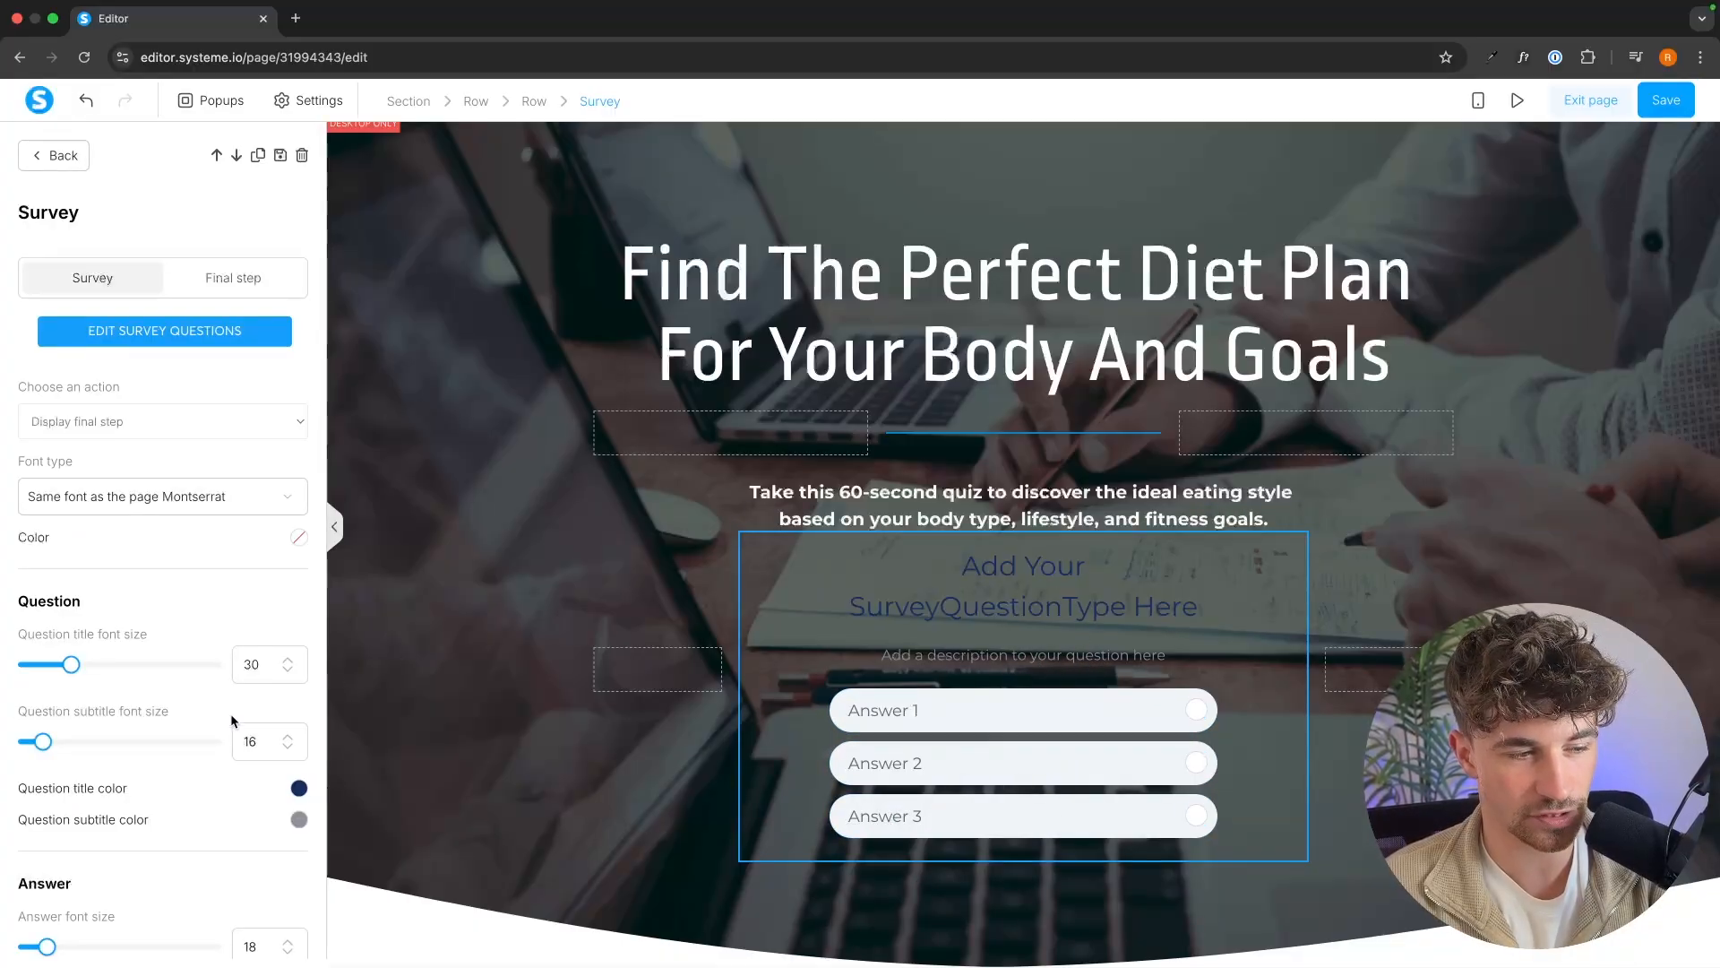
scroll(229, 713, down, 3)
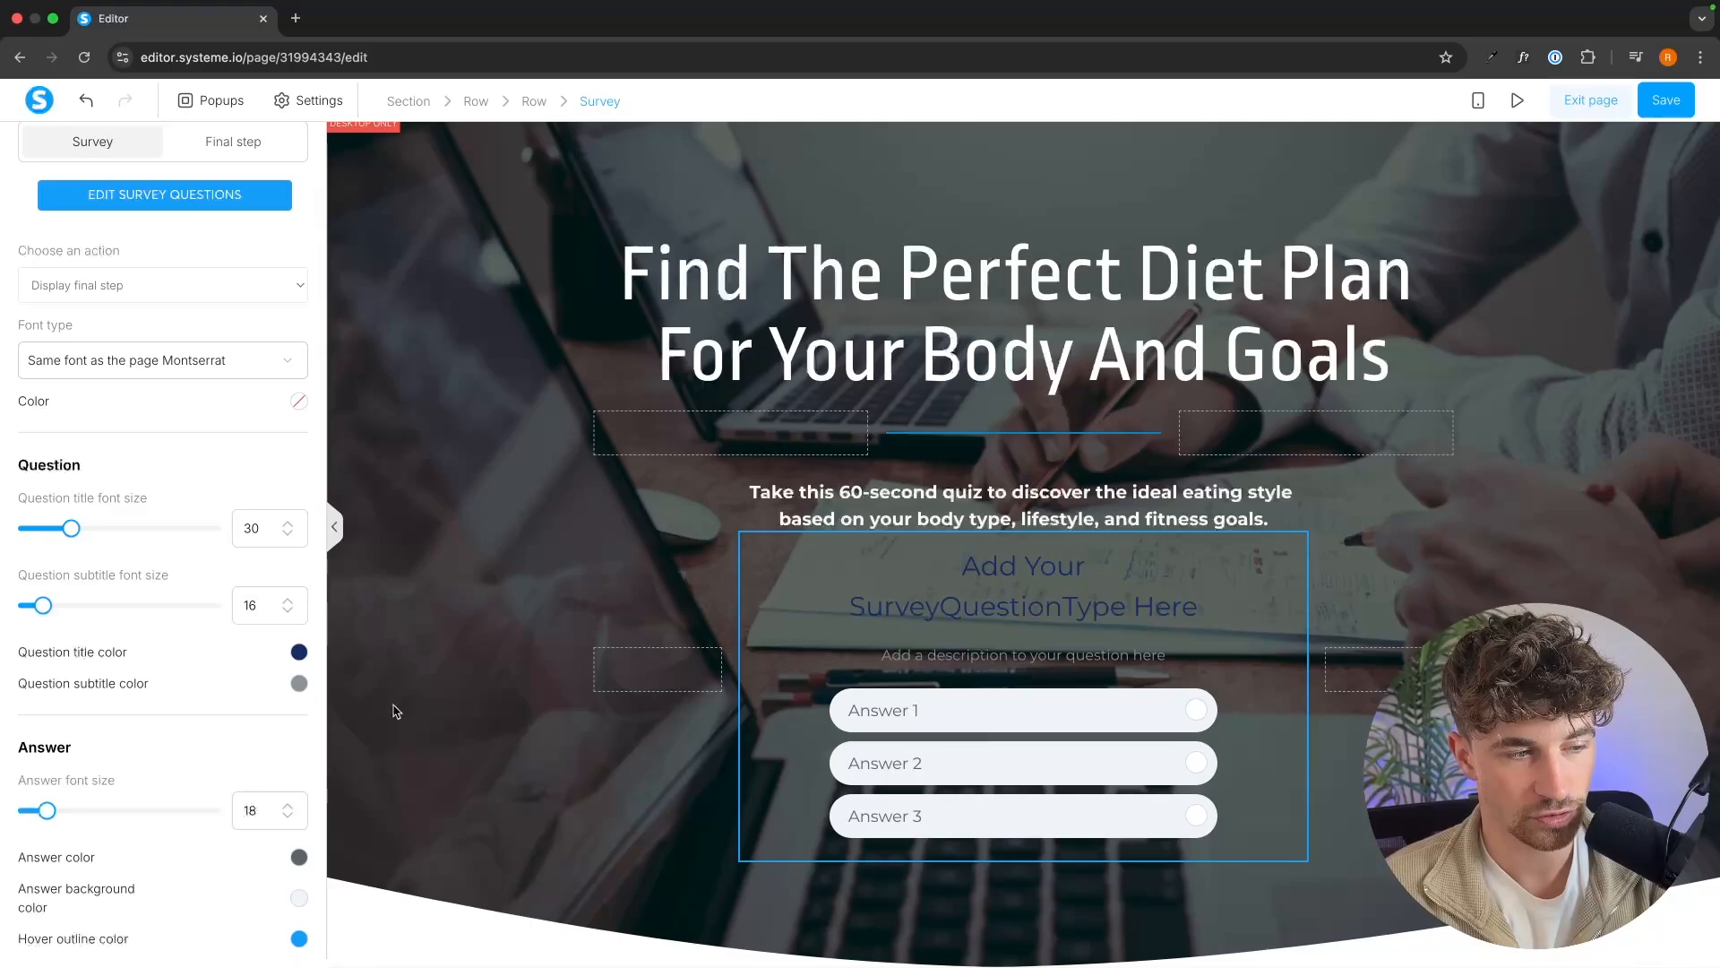
click(298, 652)
click(63, 561)
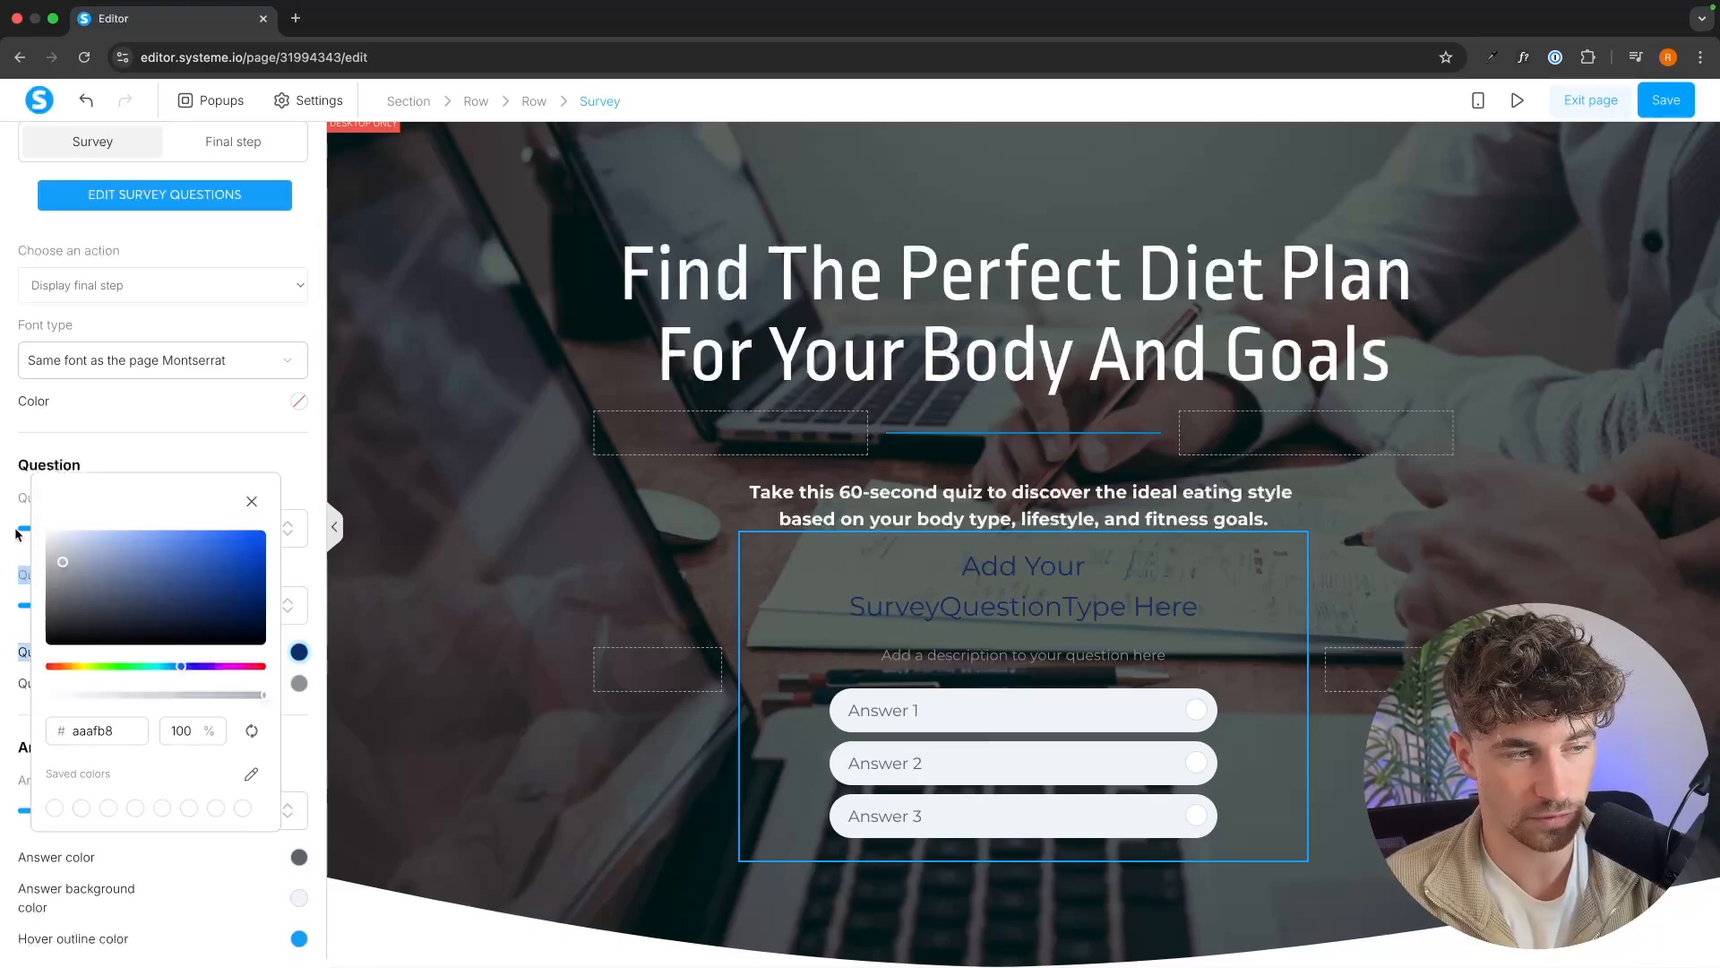
drag(55, 535, 47, 533)
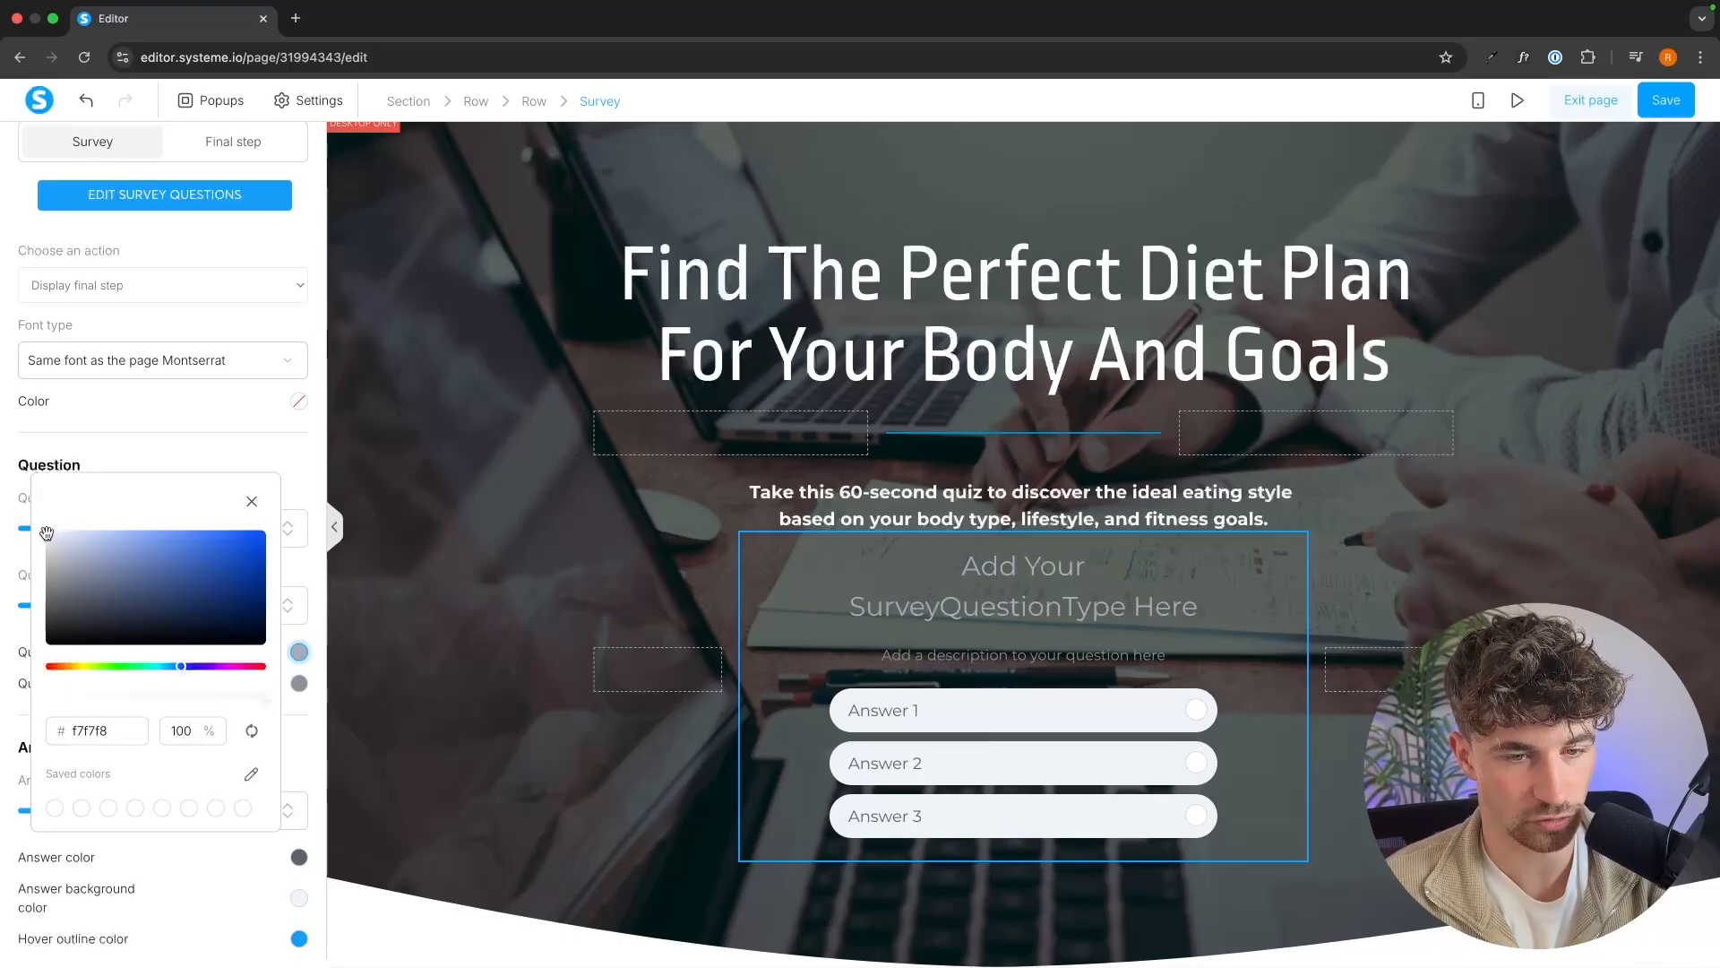
click(147, 411)
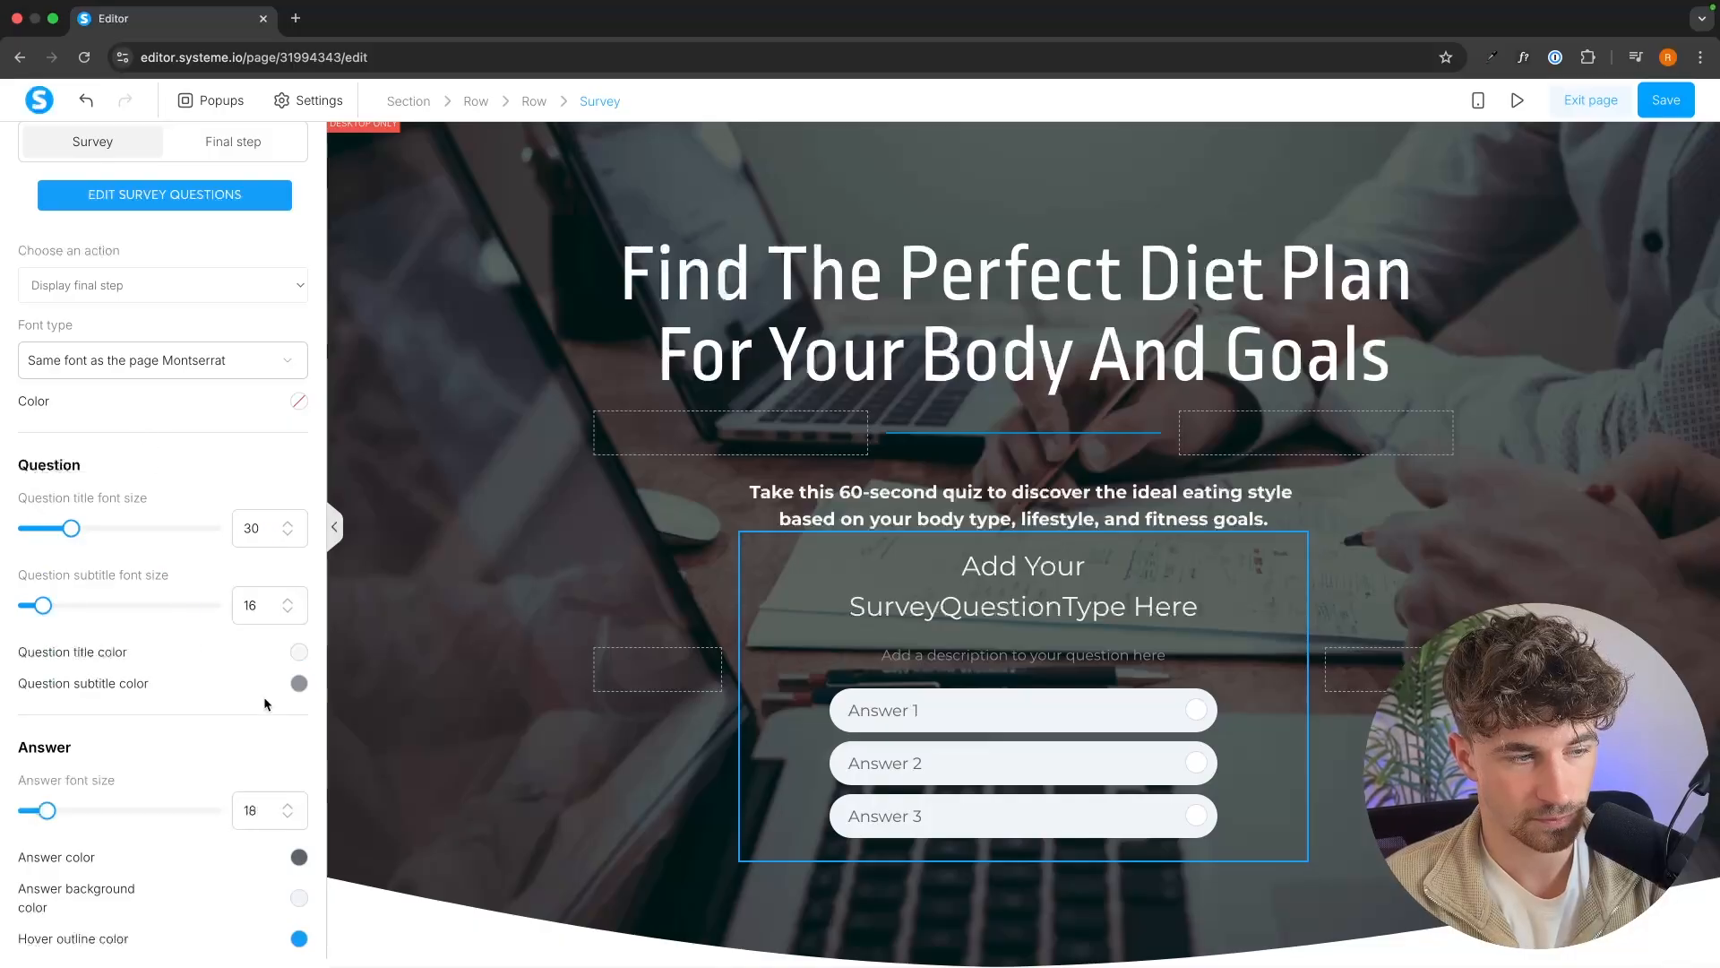
click(299, 683)
drag(76, 608, 46, 555)
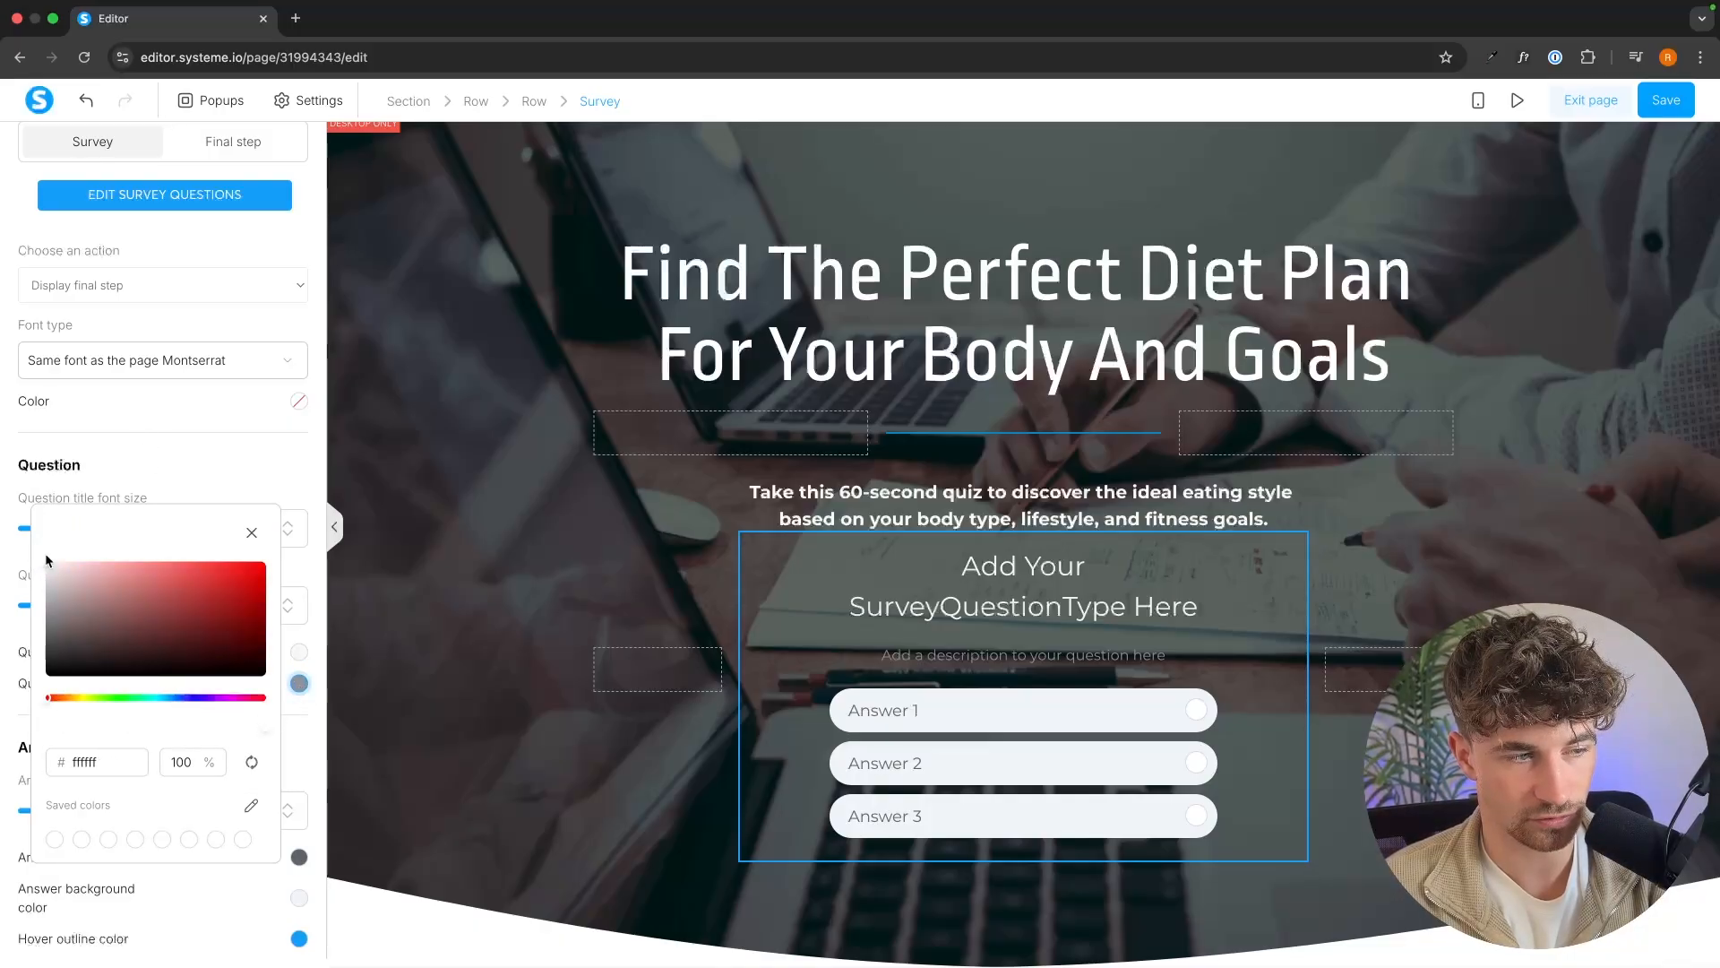
click(188, 471)
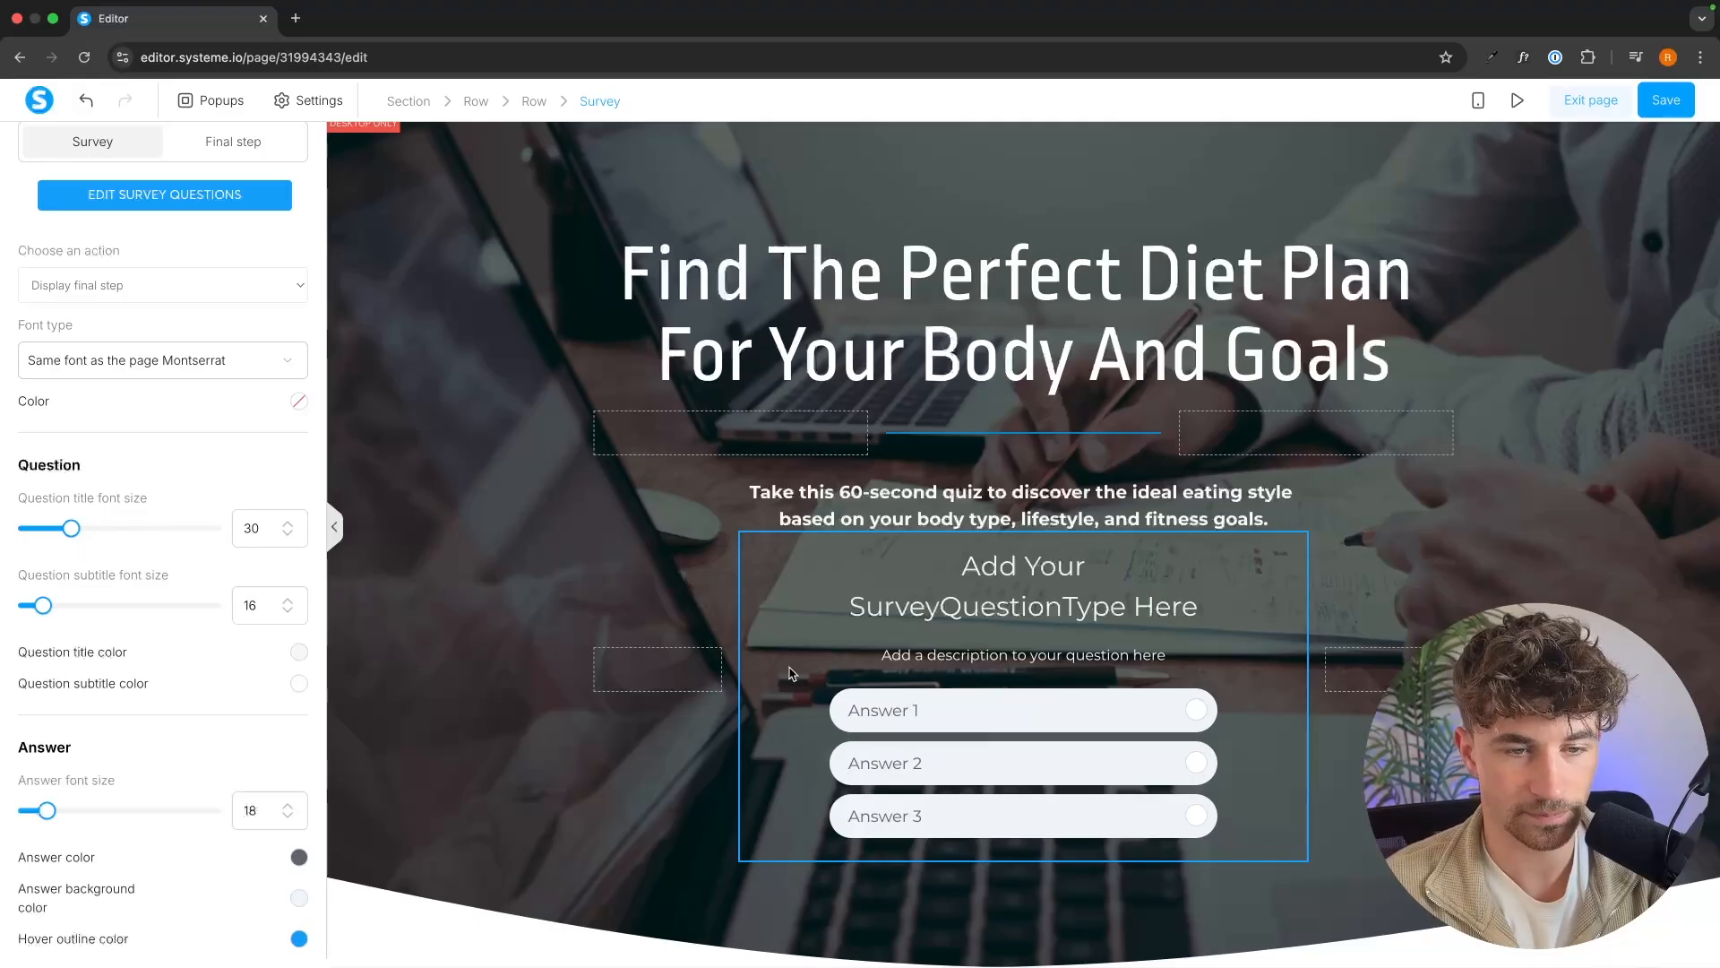
click(614, 630)
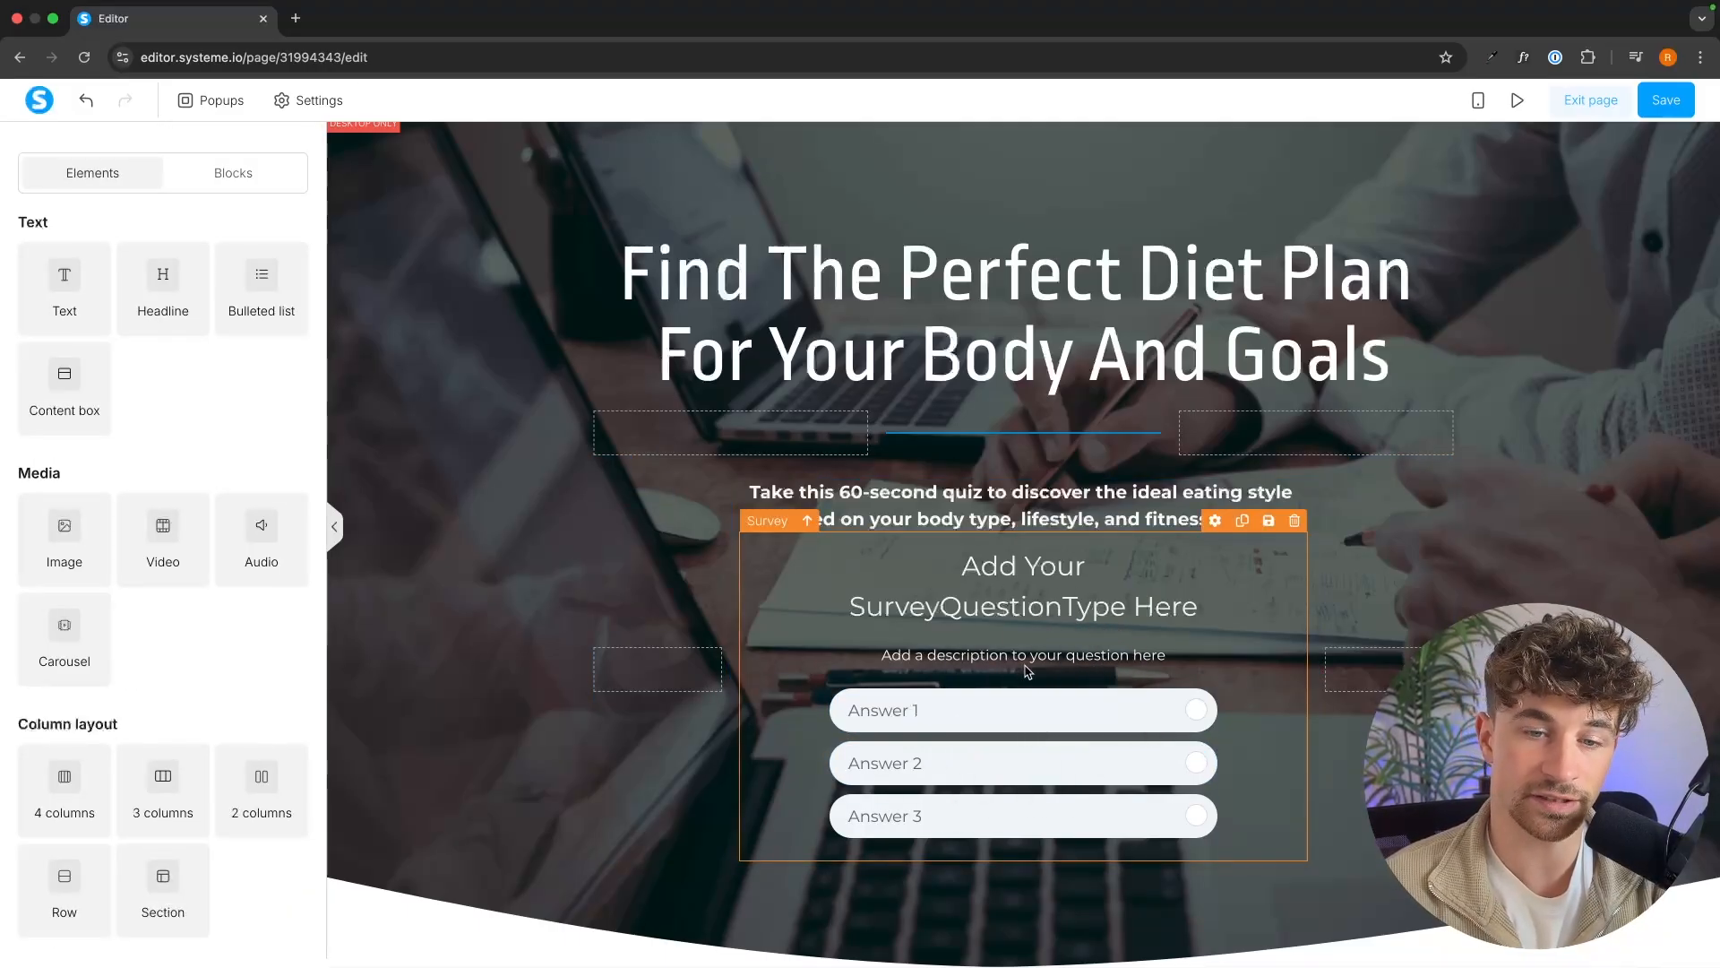
Change the first survey question to "What's your primary fitness goal?" and clear its subtitle.
click(1215, 521)
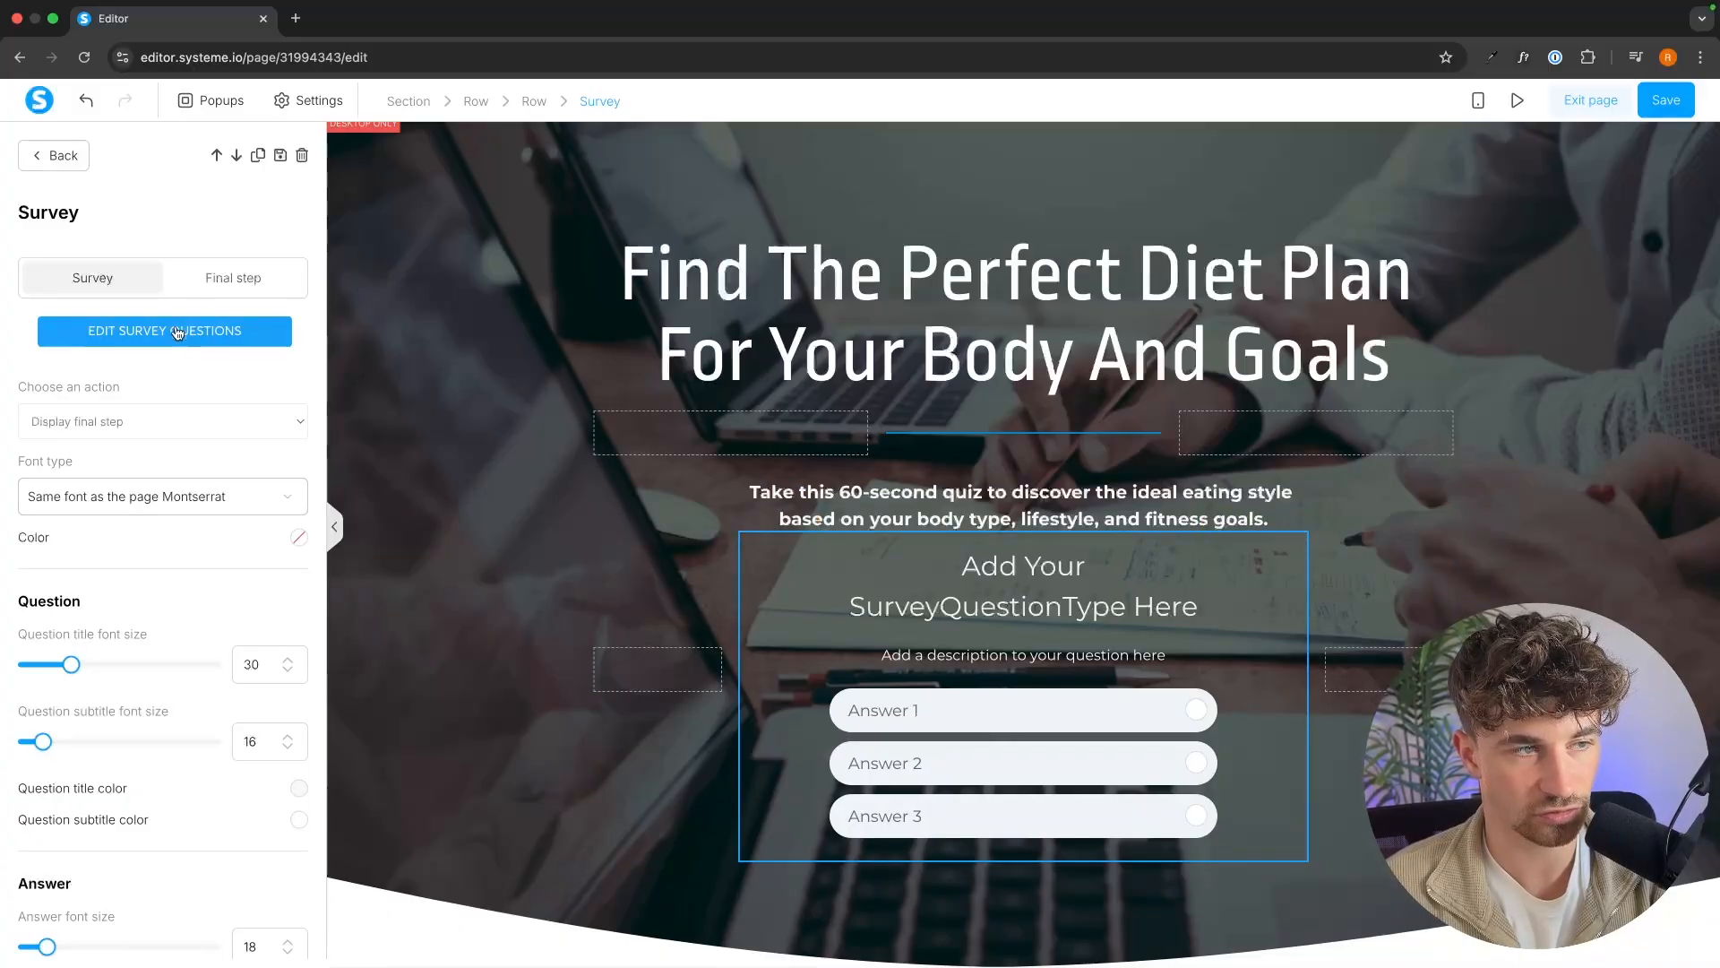
click(229, 339)
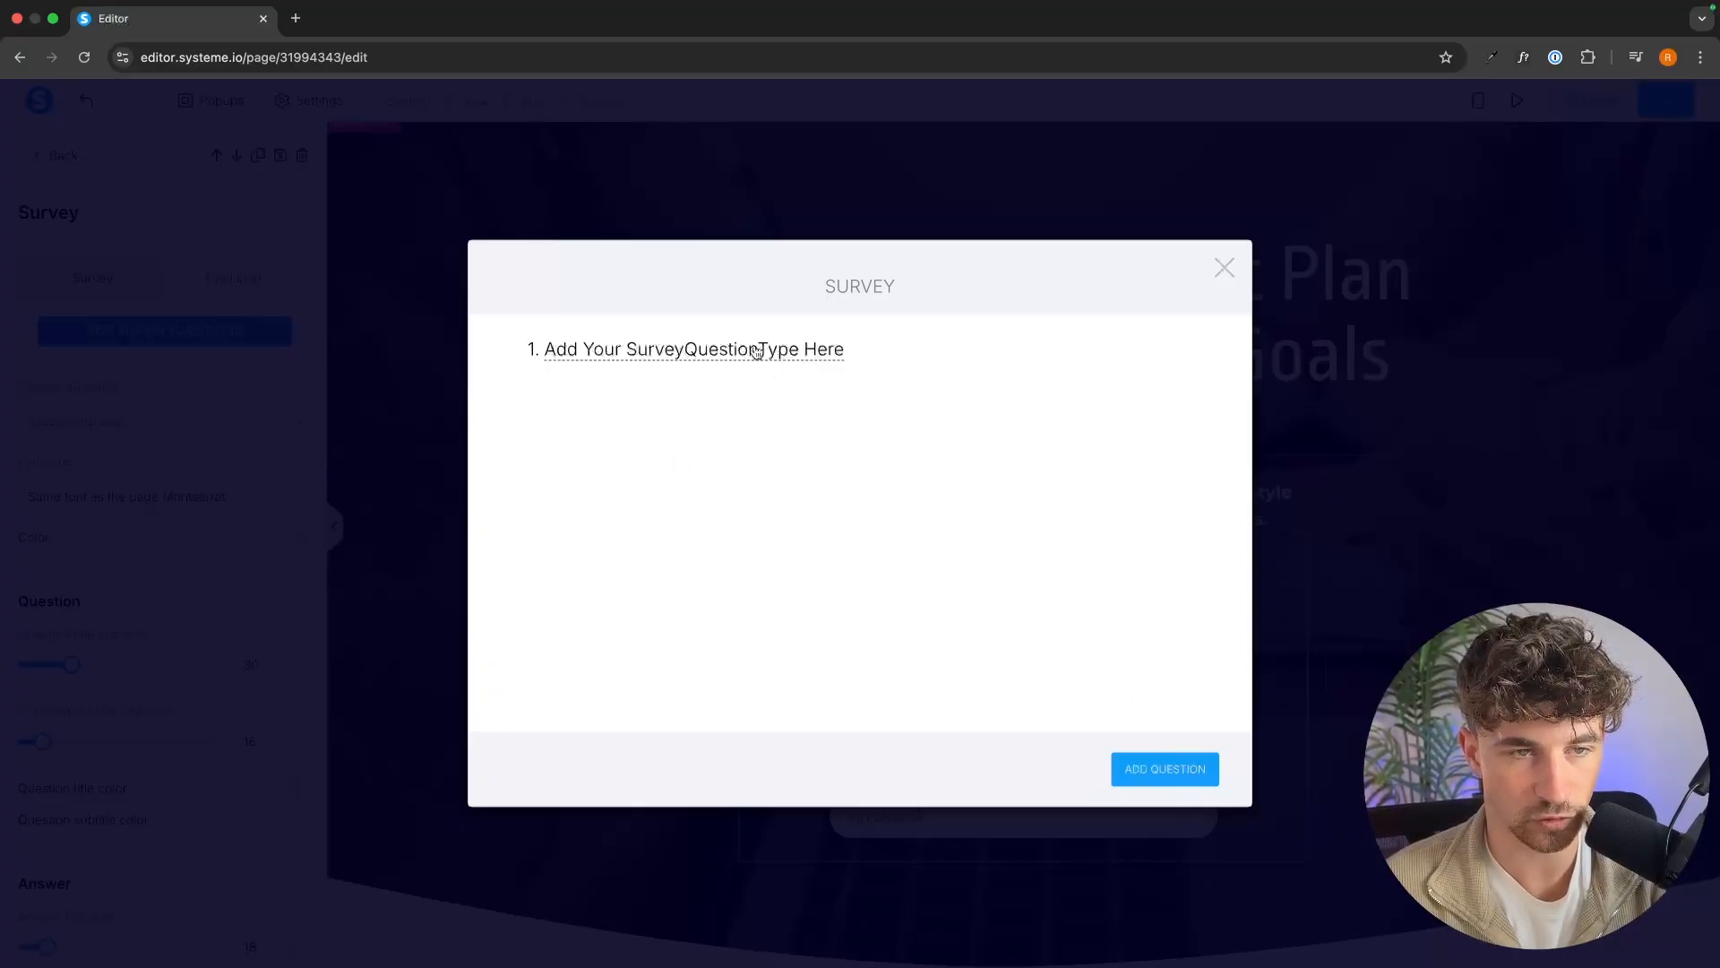
click(755, 352)
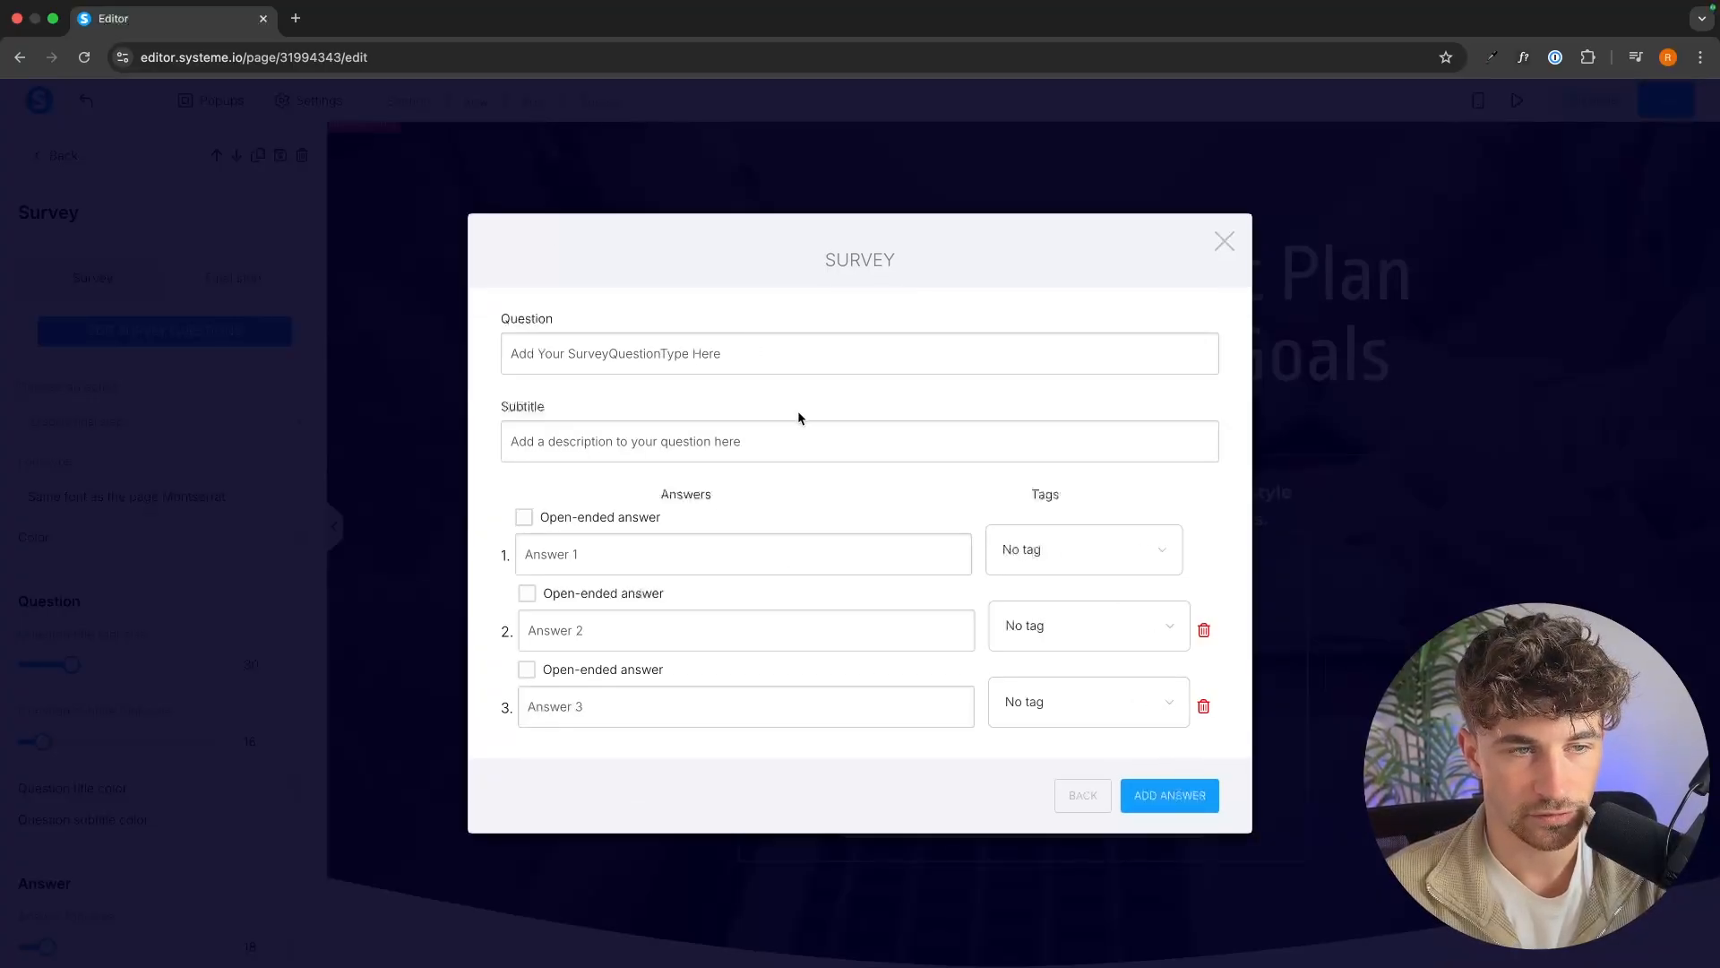
click(781, 358)
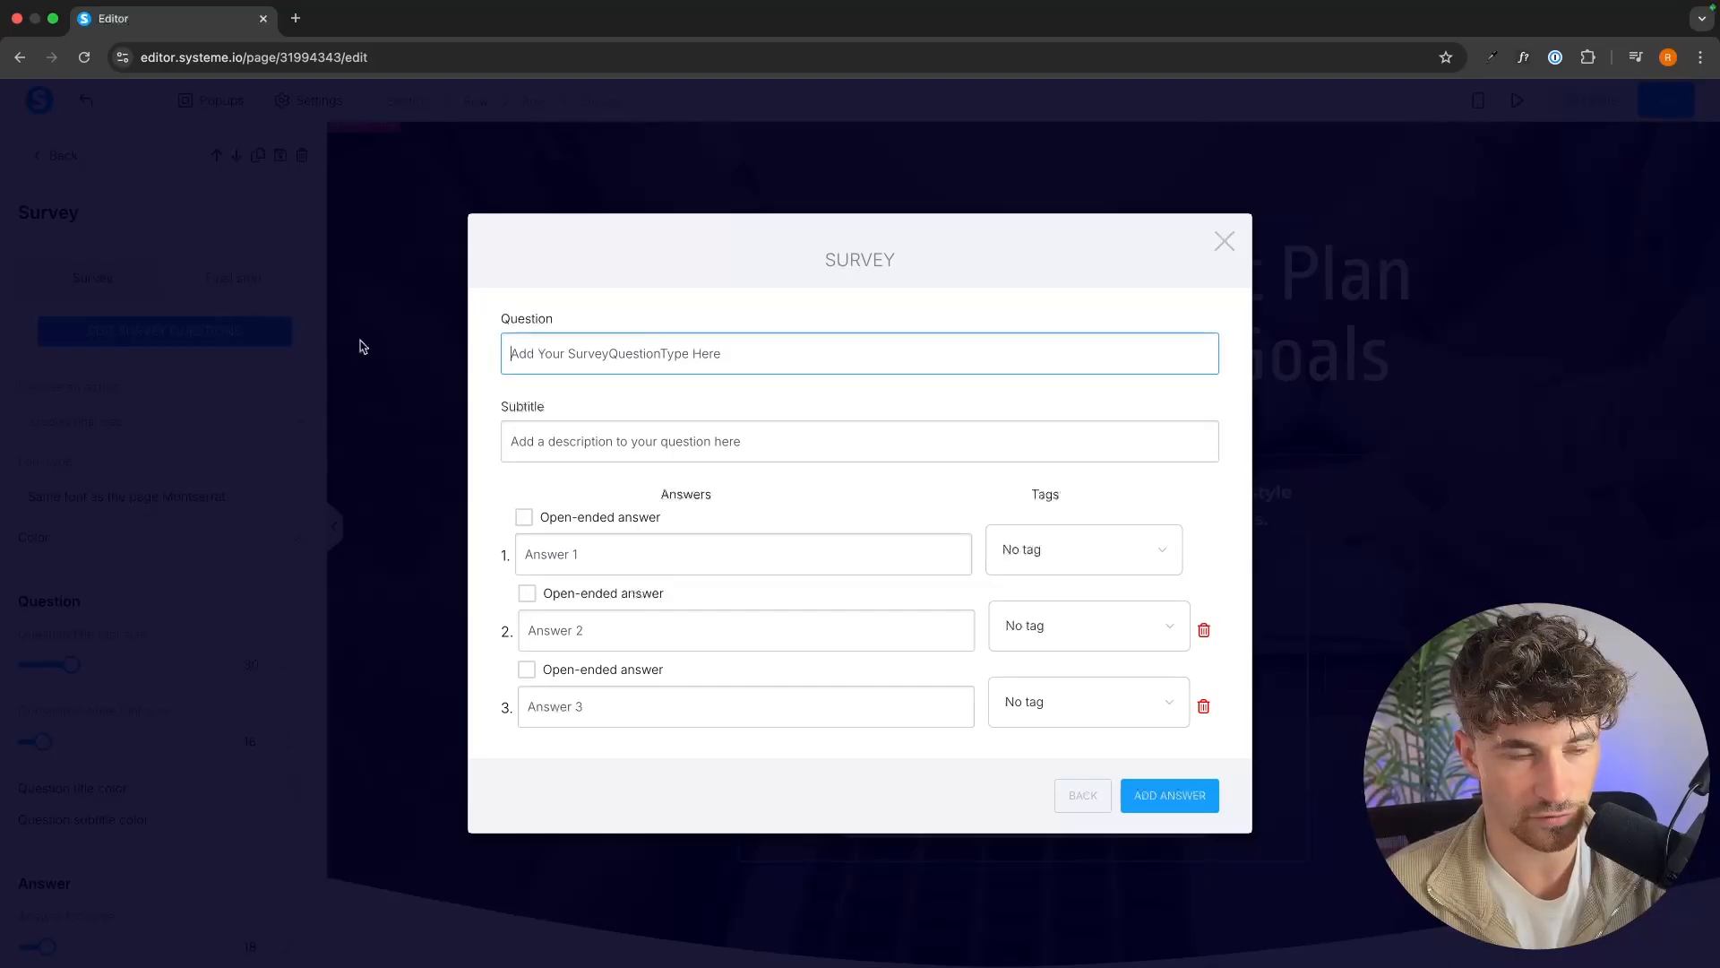
text(What's your primary fitness goal?)
drag(778, 435, 491, 445)
key(BackSpace)
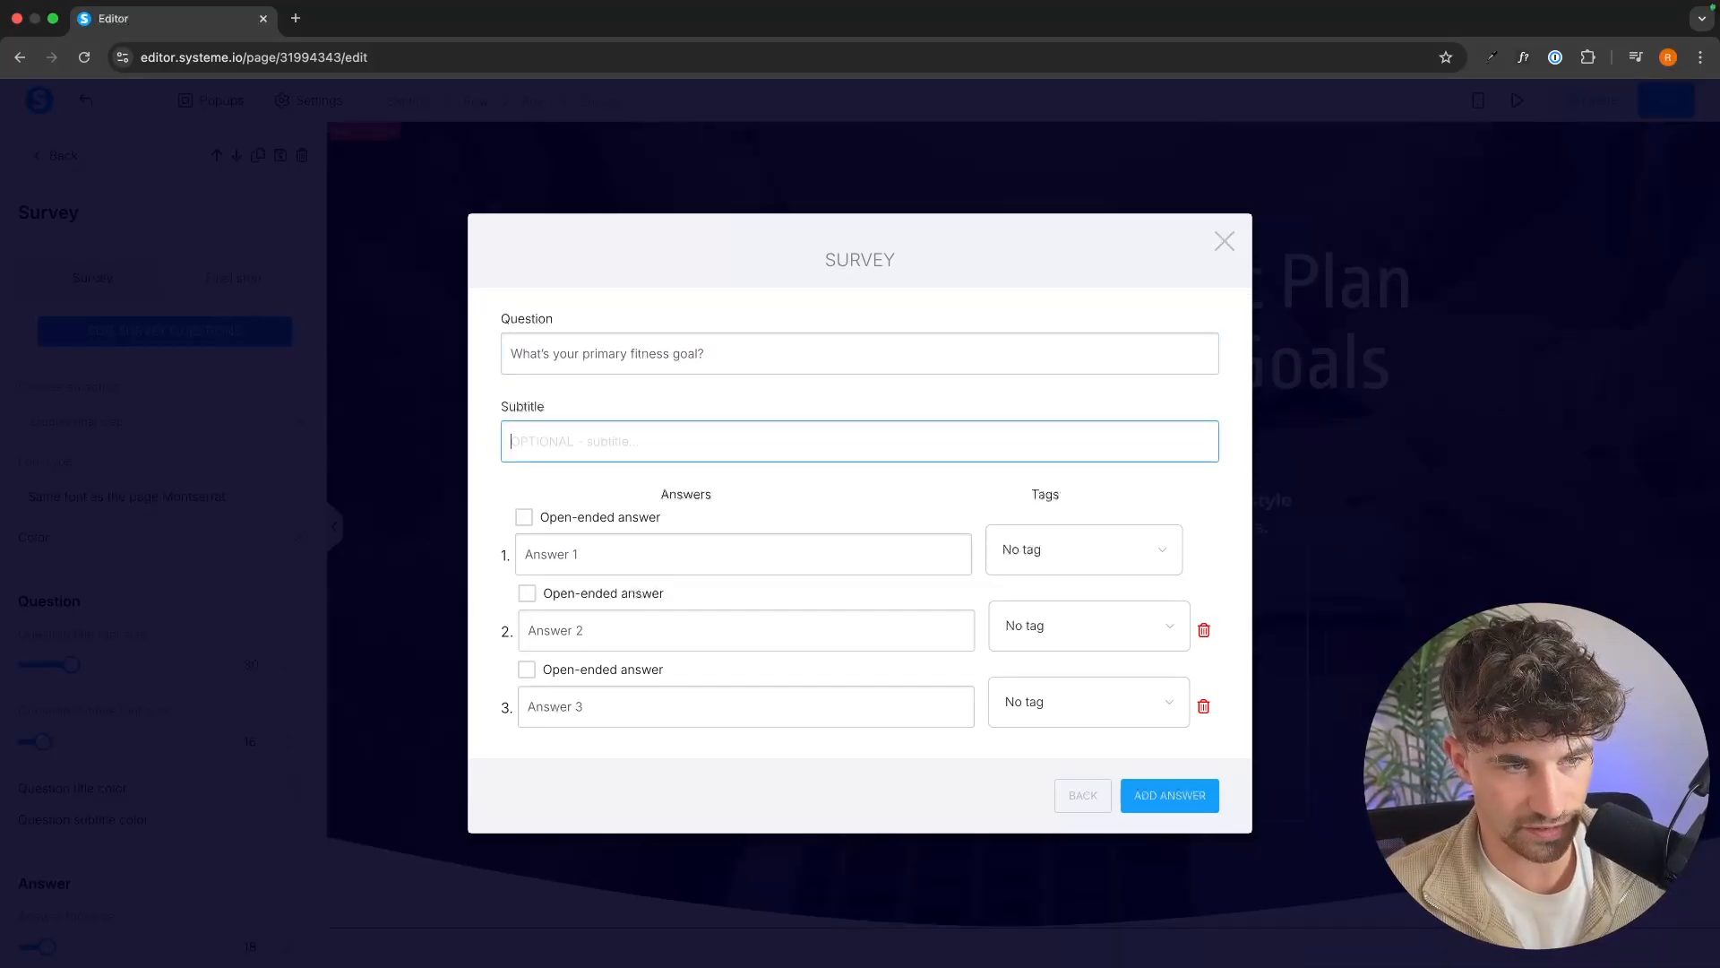
Enter the question's three answers: "Lose fat and get lean", "Build lean muscle" and "Just feel healthier and more energetic".
click(600, 560)
text(Lose fat and get lean Build lean muscle Just feel healthier and more energetic)
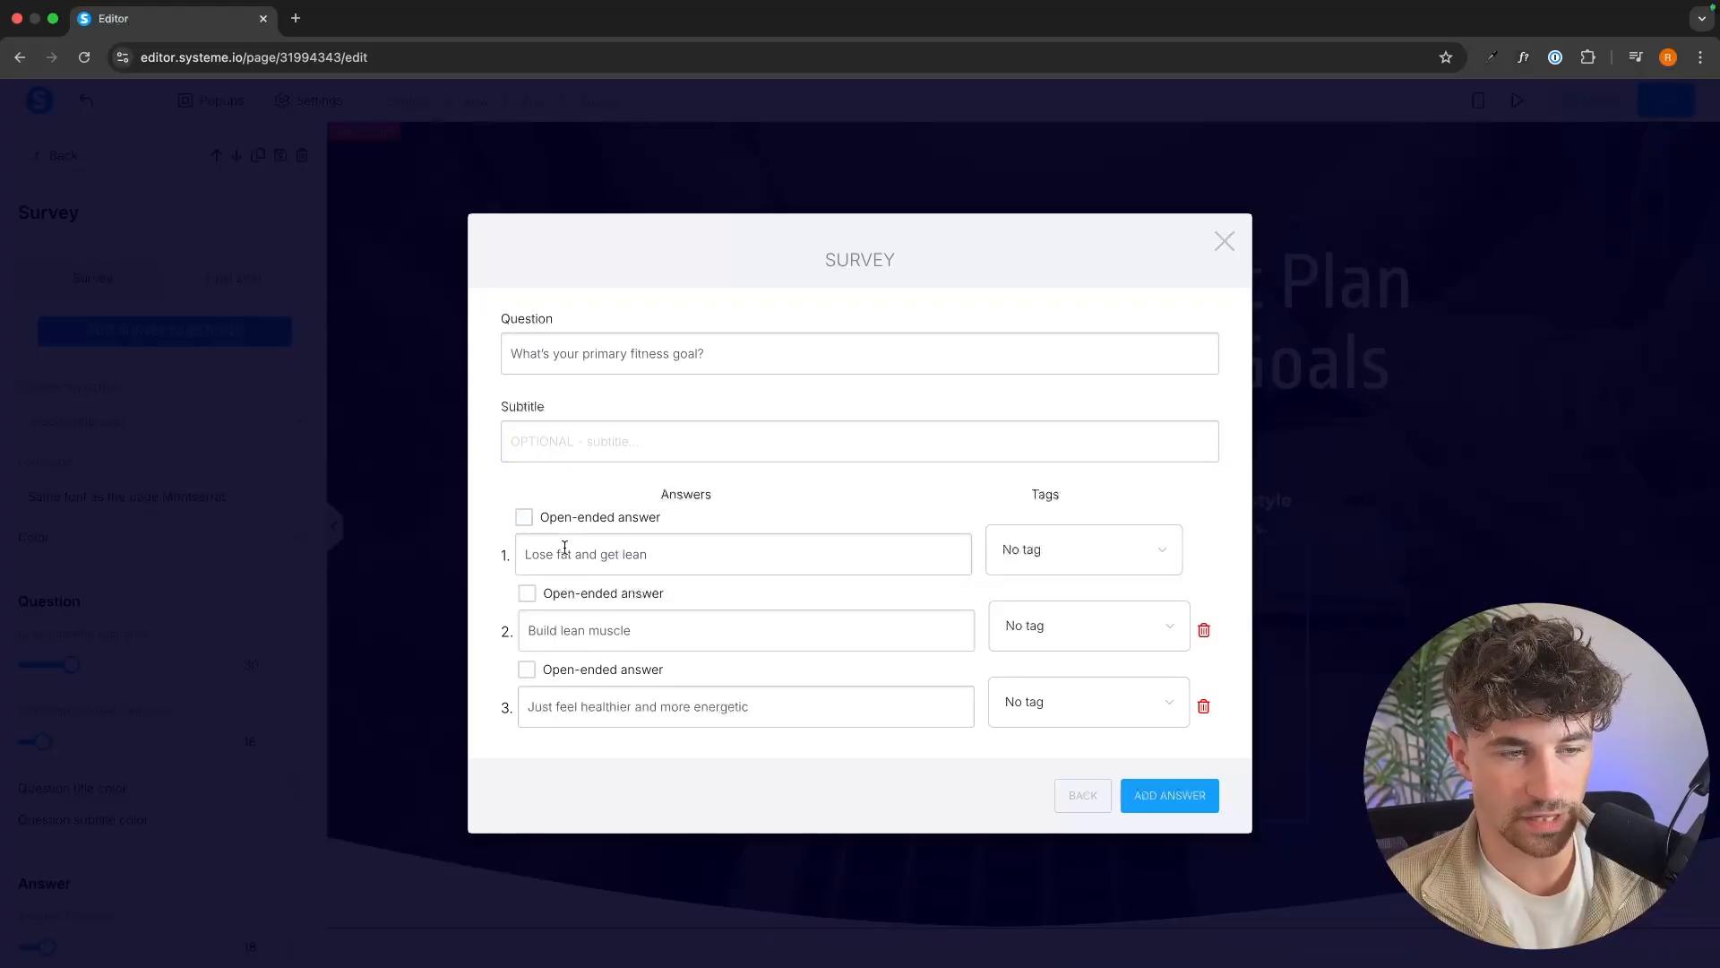
drag(528, 551, 695, 566)
drag(519, 629, 671, 634)
drag(518, 703, 761, 704)
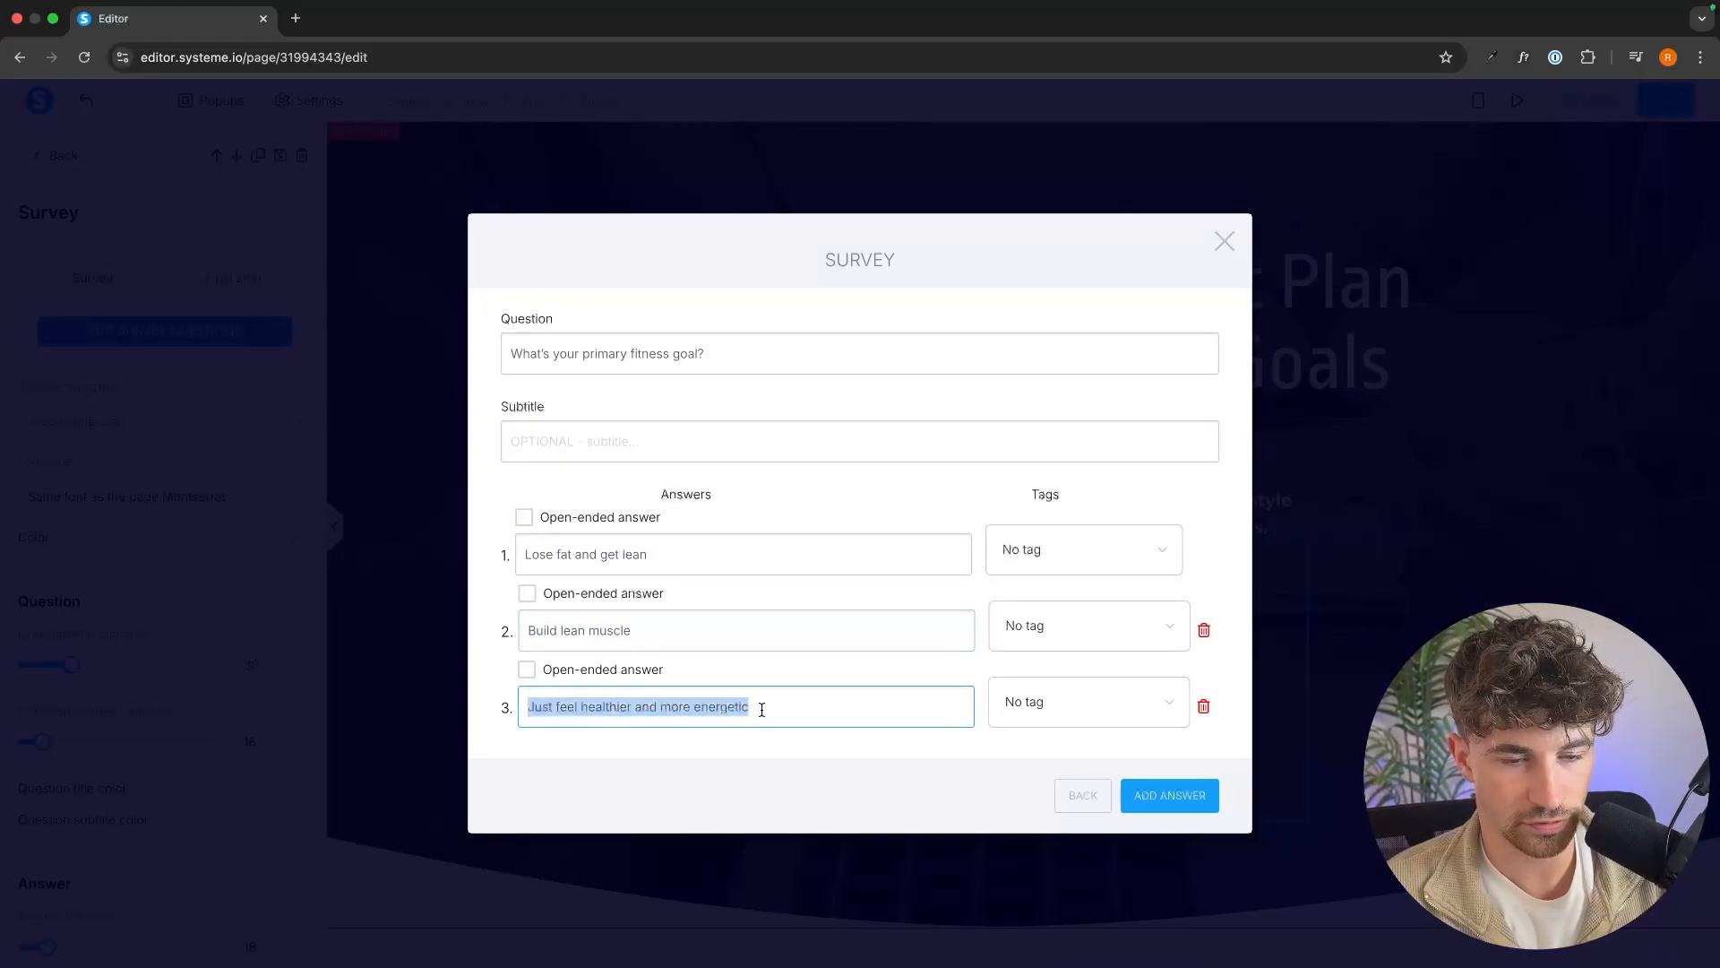
click(715, 754)
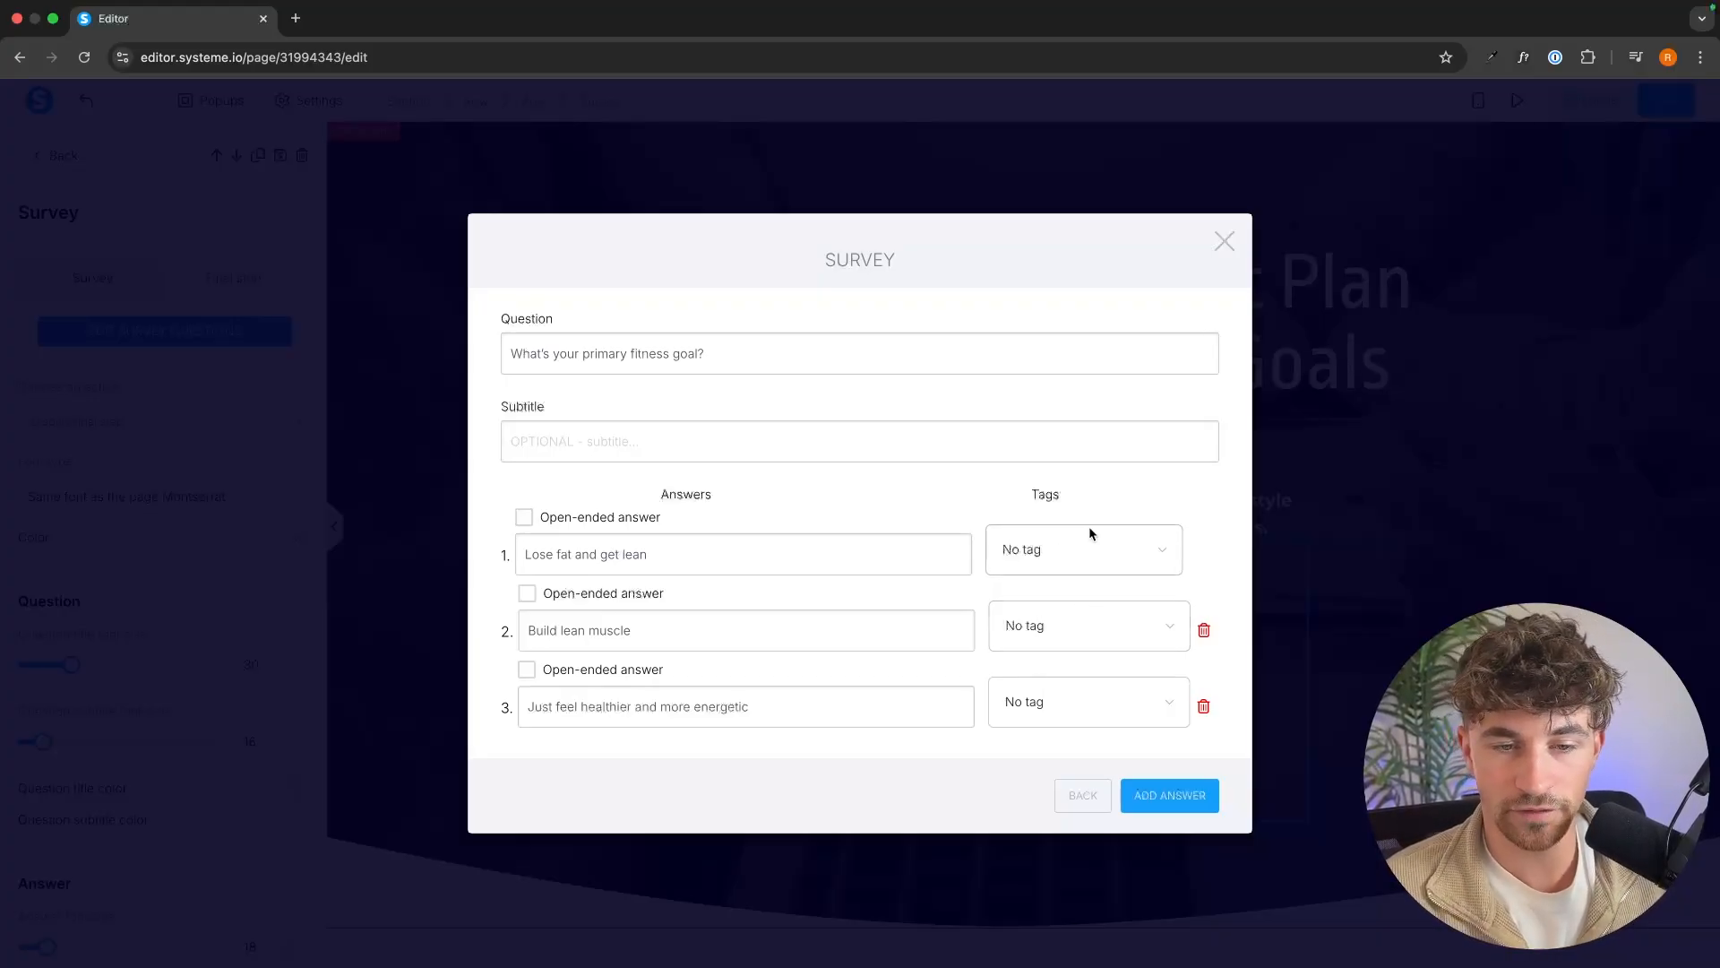
Open the systeme.io dashboard in a new browser tab and go to the contact tags list.
click(295, 18)
text(sys)
key(Return)
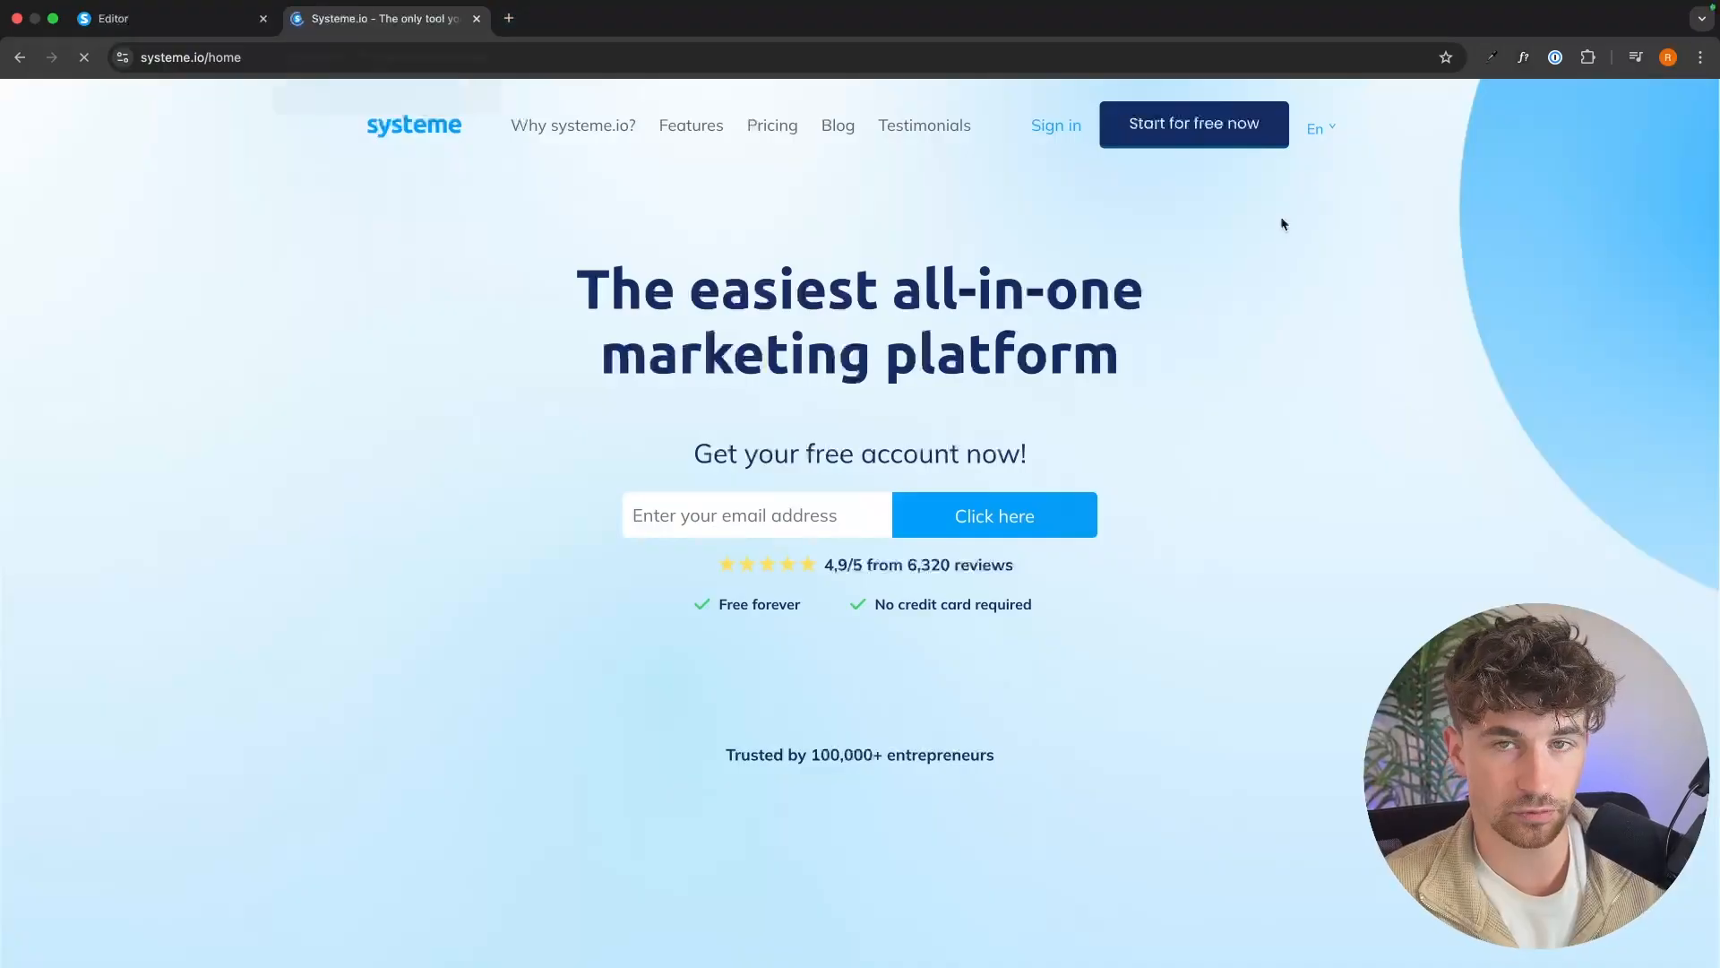
click(1071, 136)
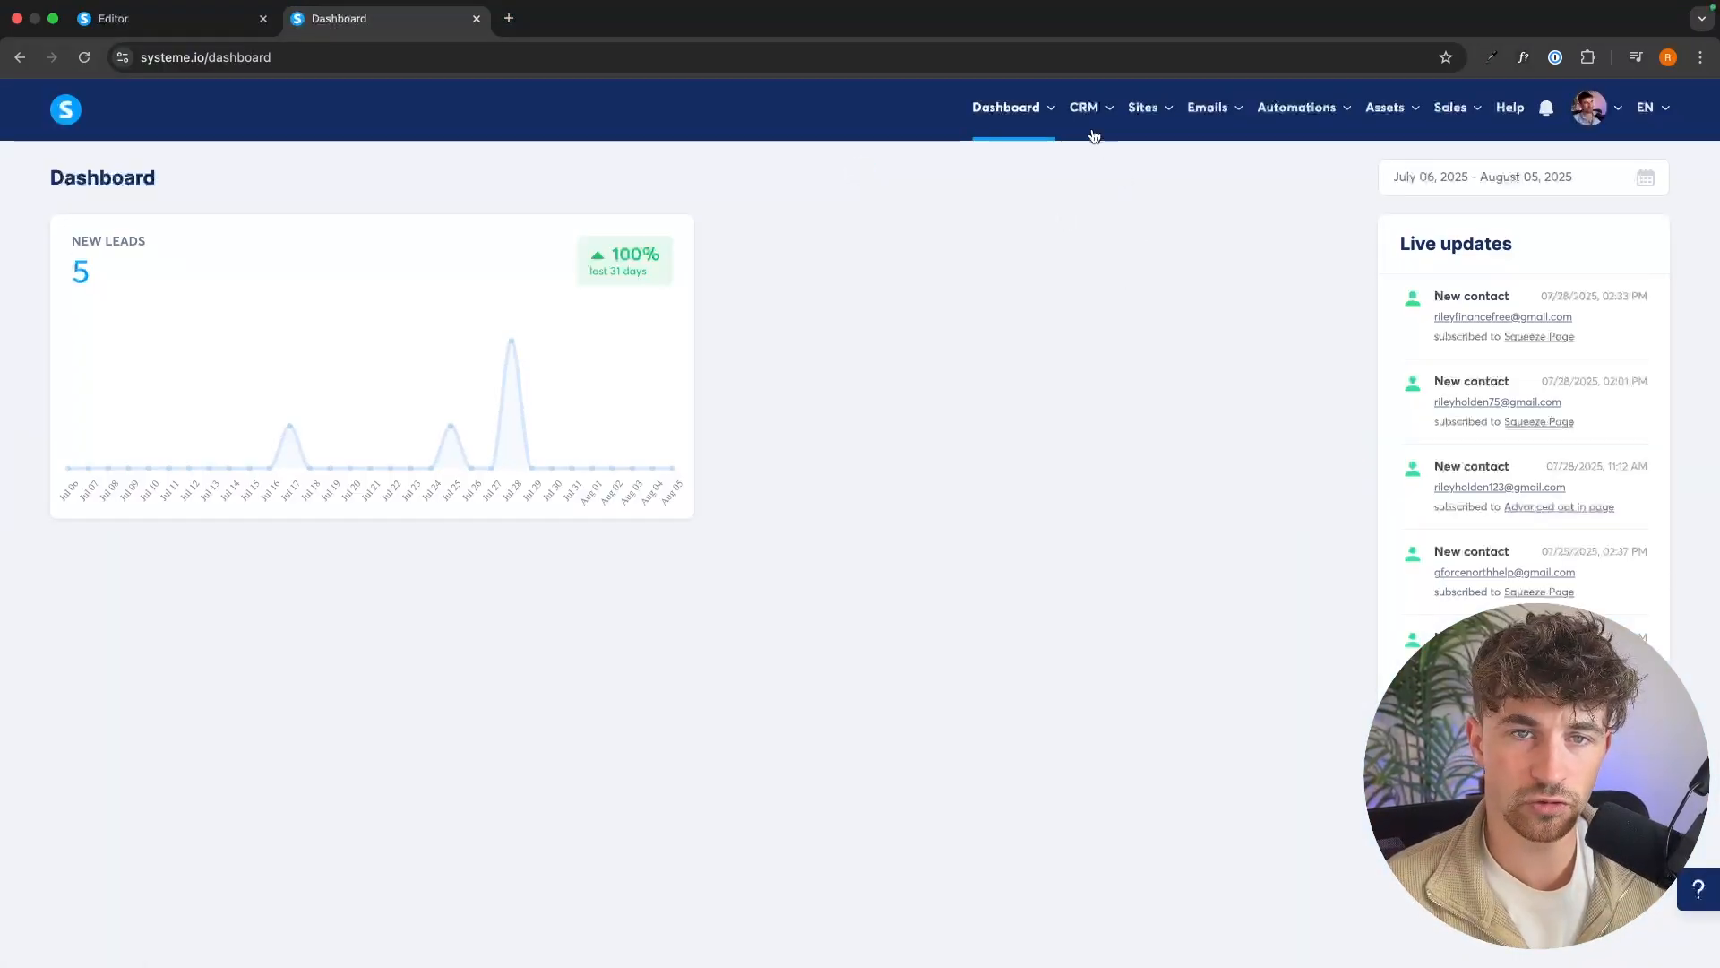
mouse_move(1093, 121)
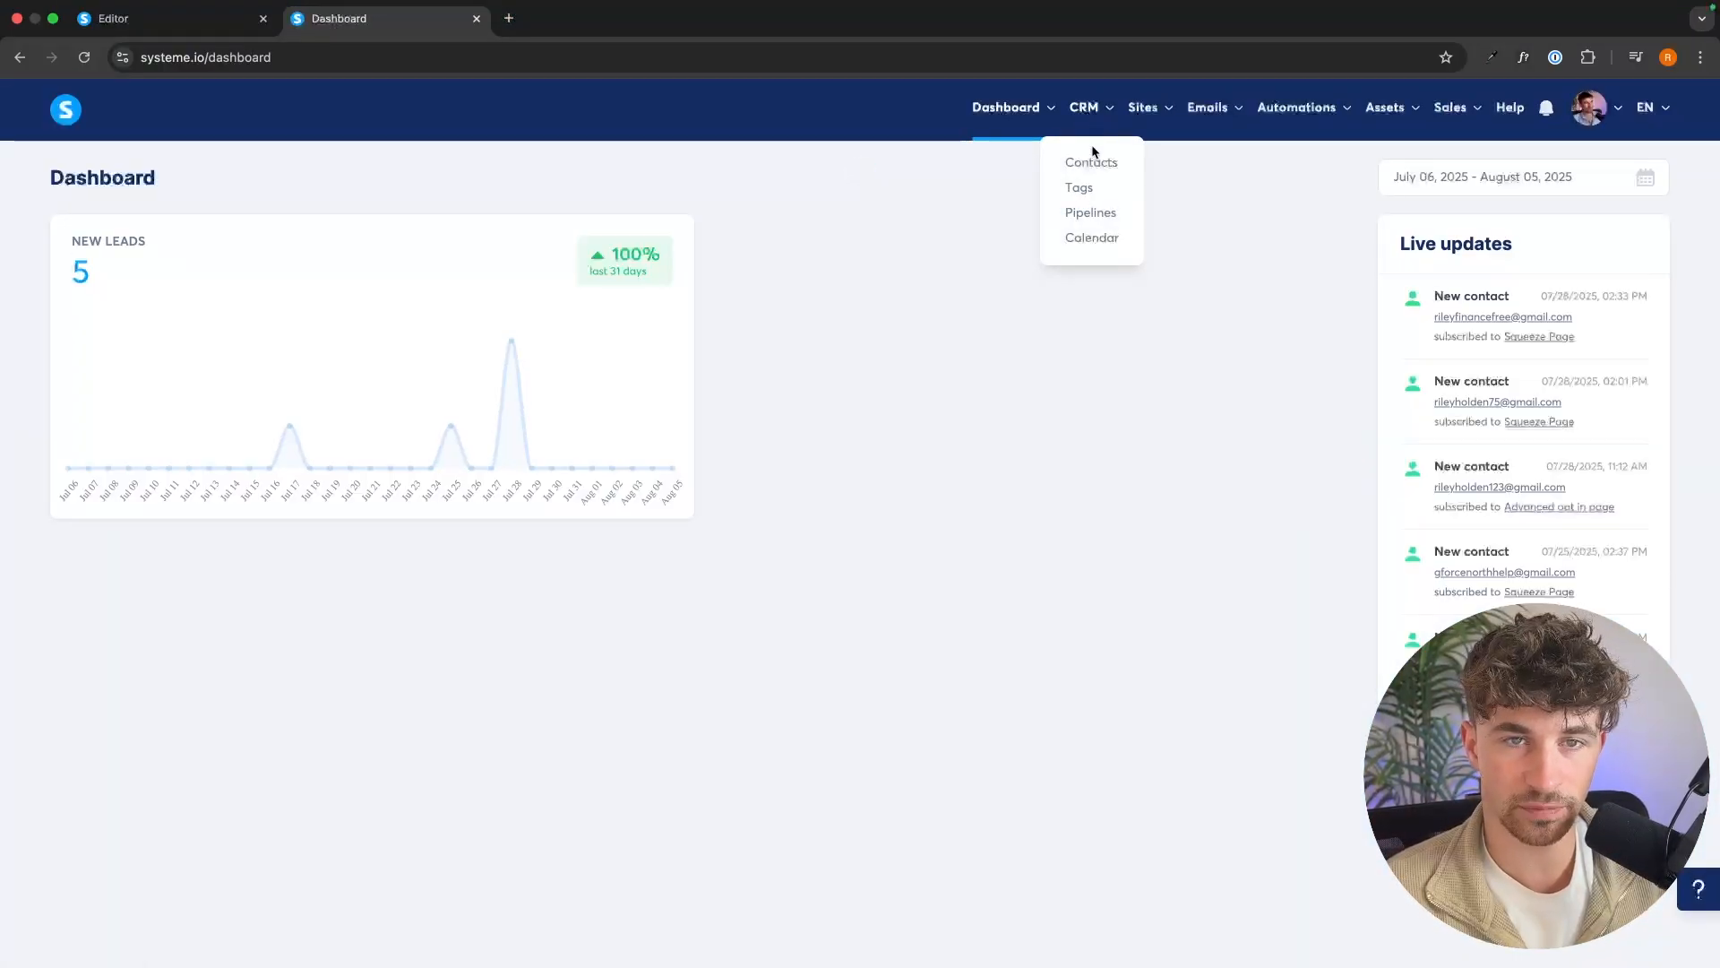
click(1082, 187)
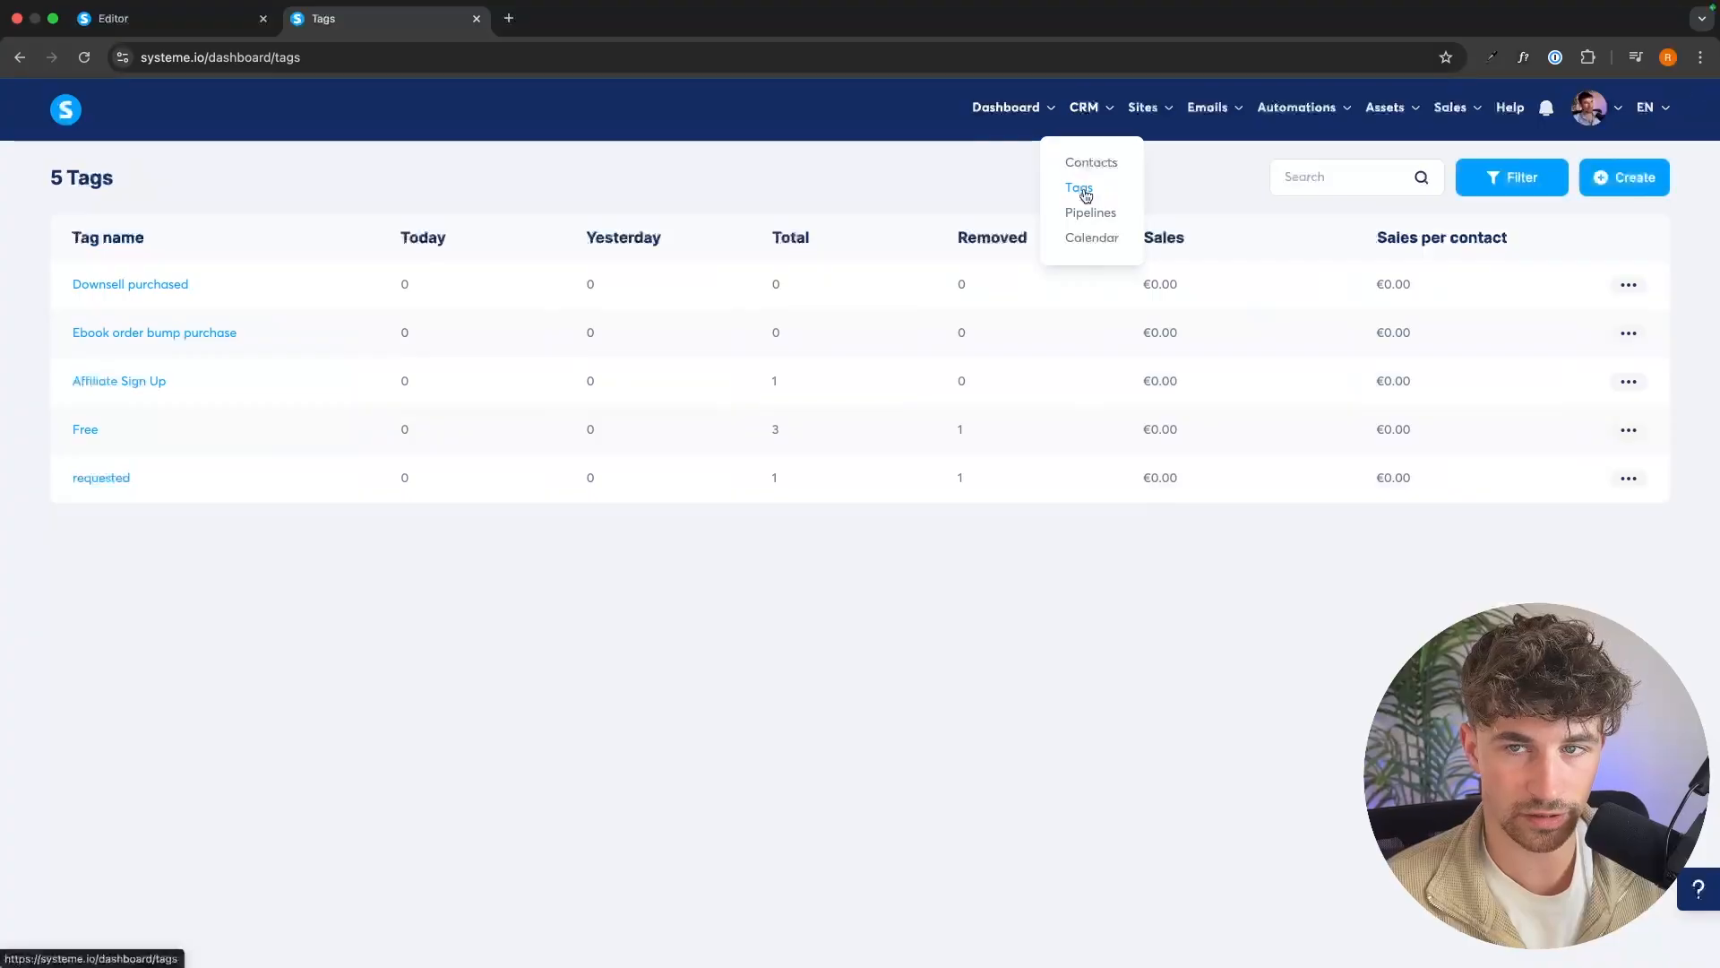
Create a tag named "Goal Weight Loss".
click(1640, 189)
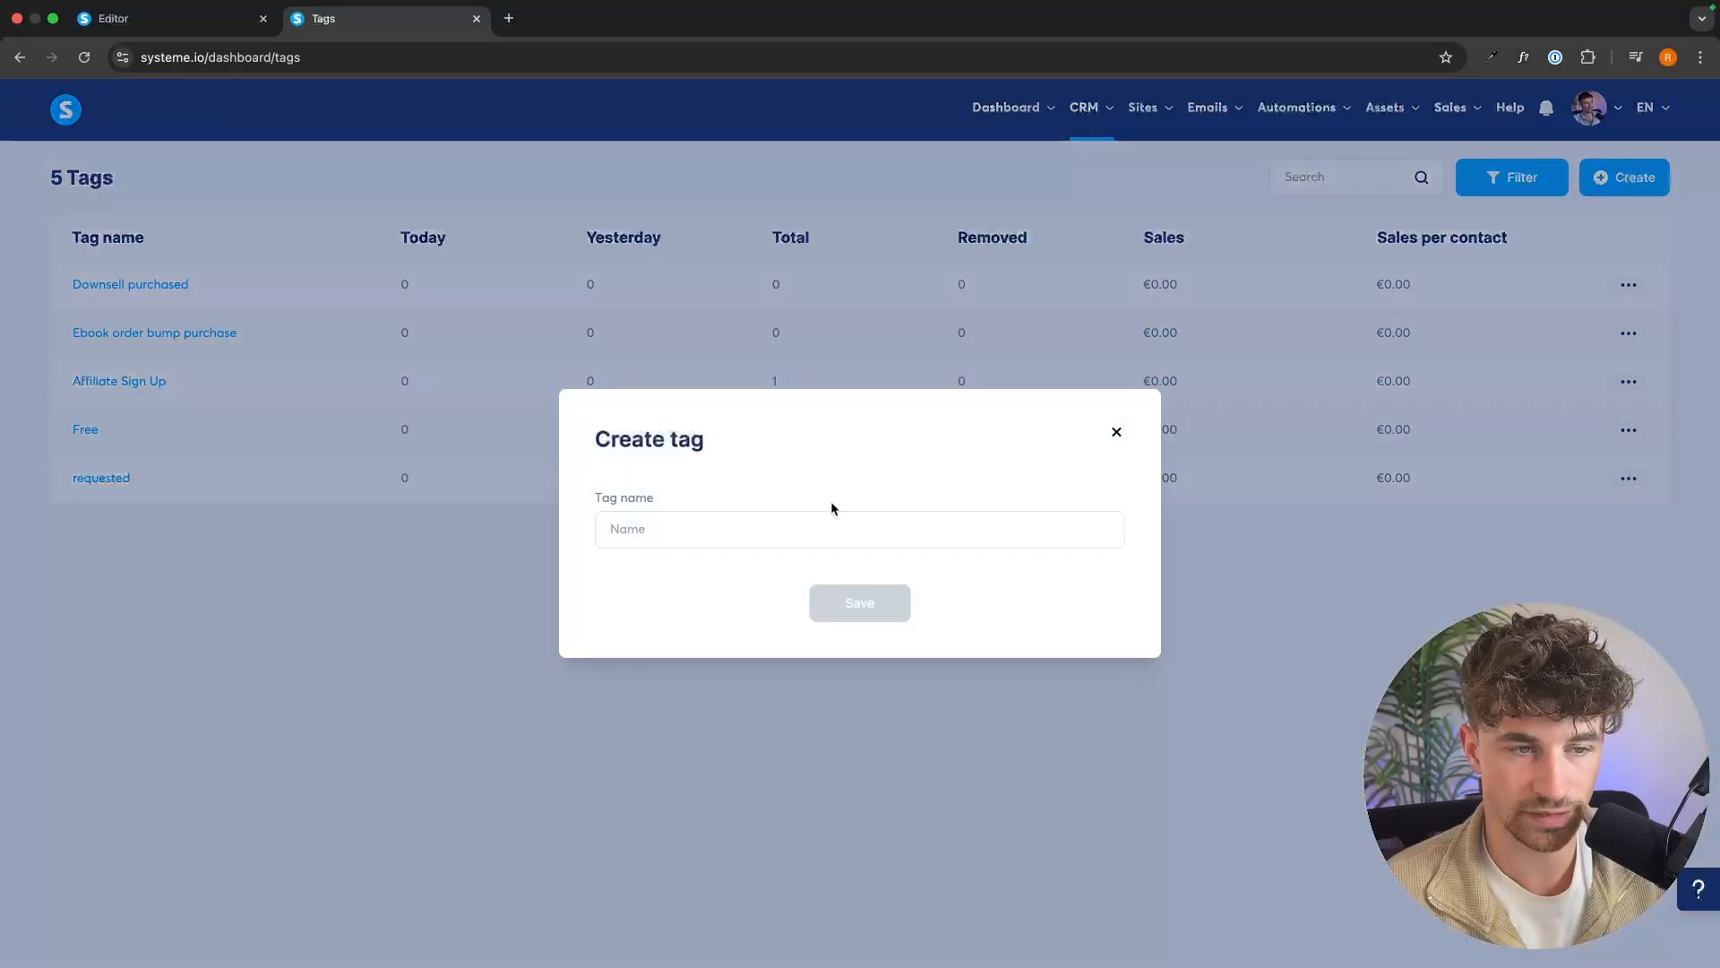
click(814, 518)
text(Goal)
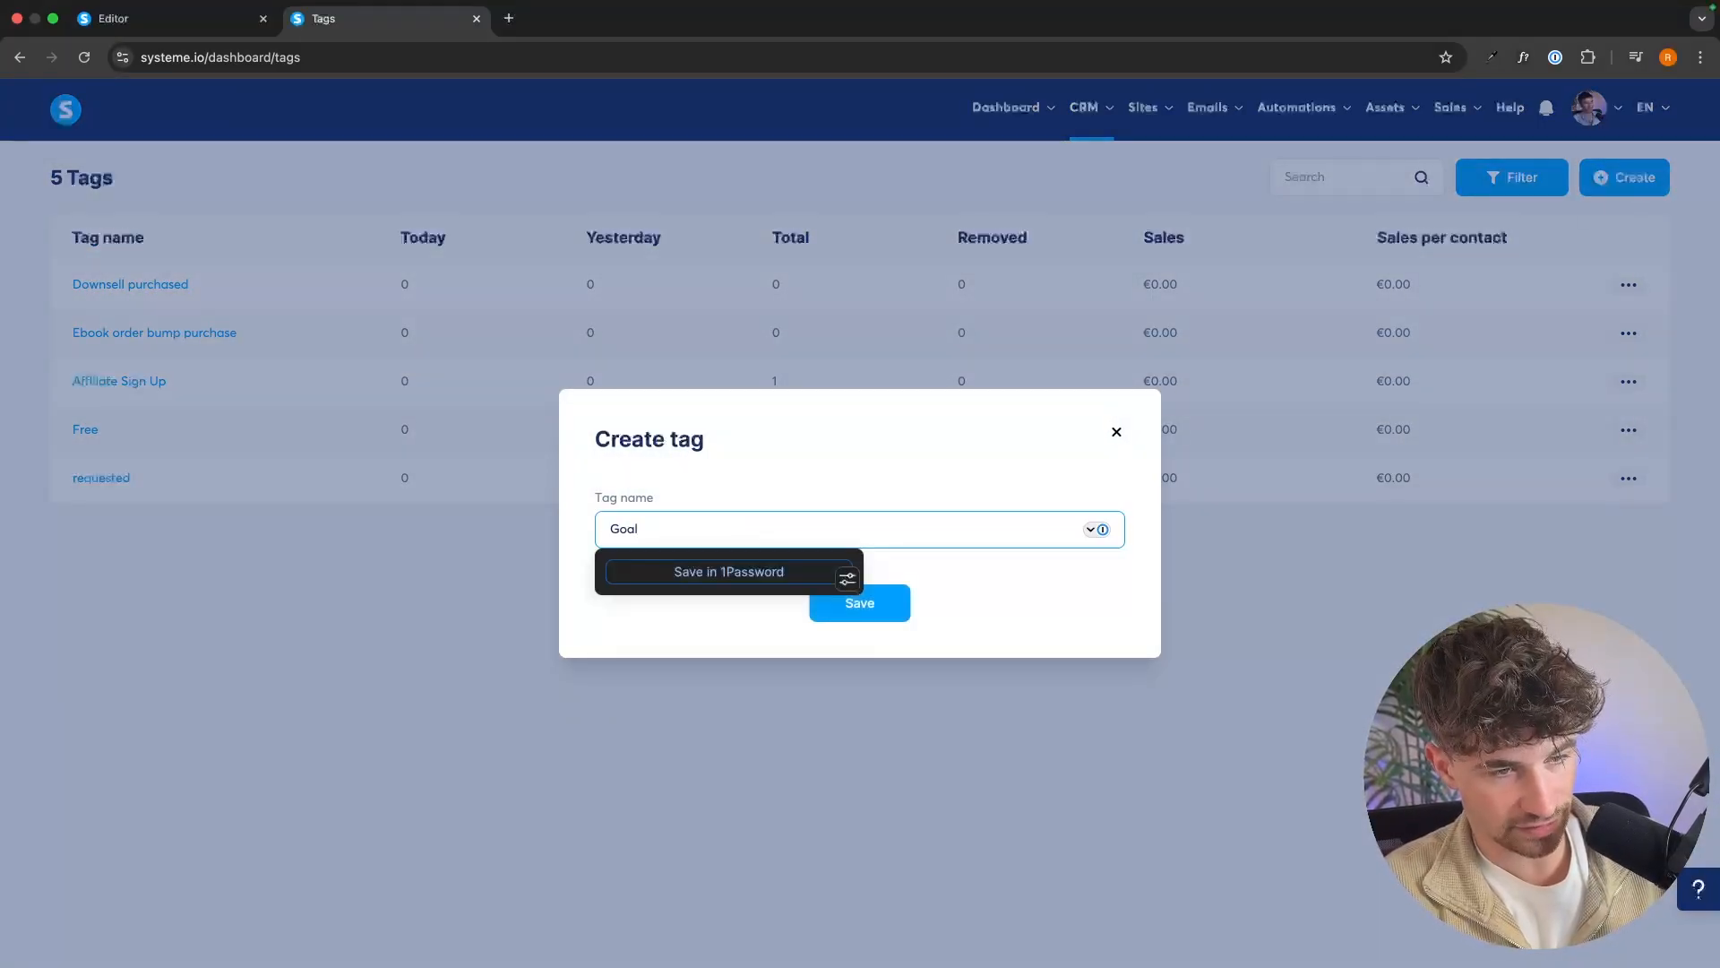
text( Weight Loss)
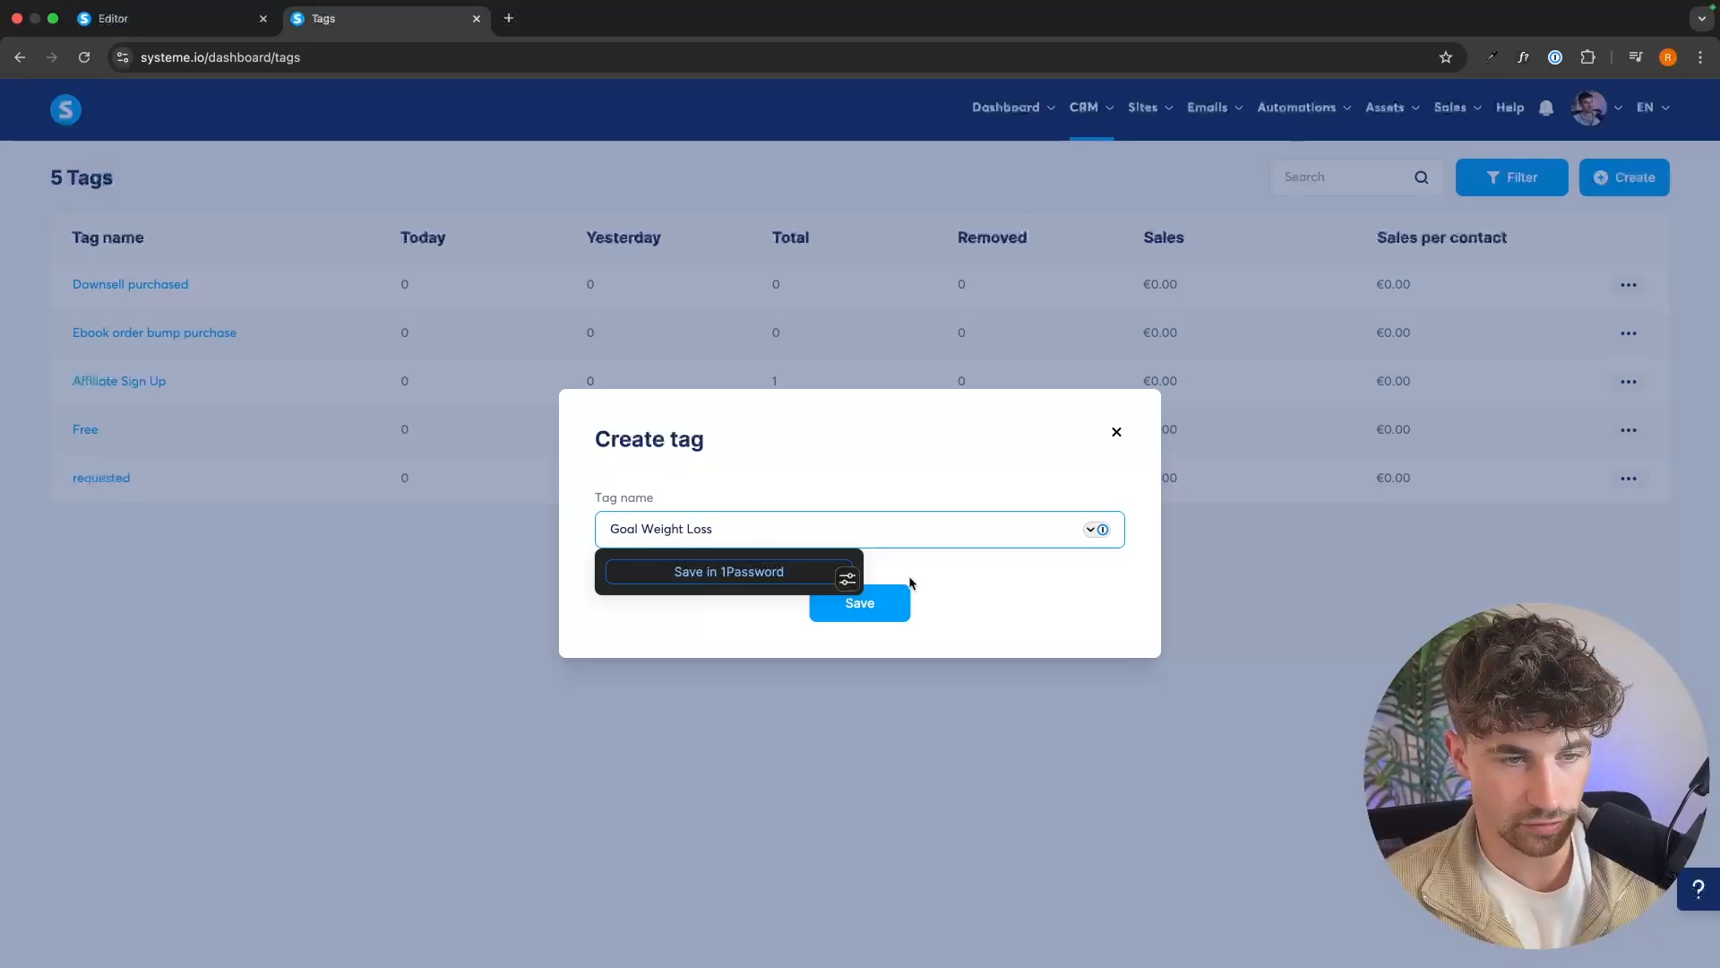
click(894, 607)
Create a tag named "Goal Muscle Gain".
click(1638, 179)
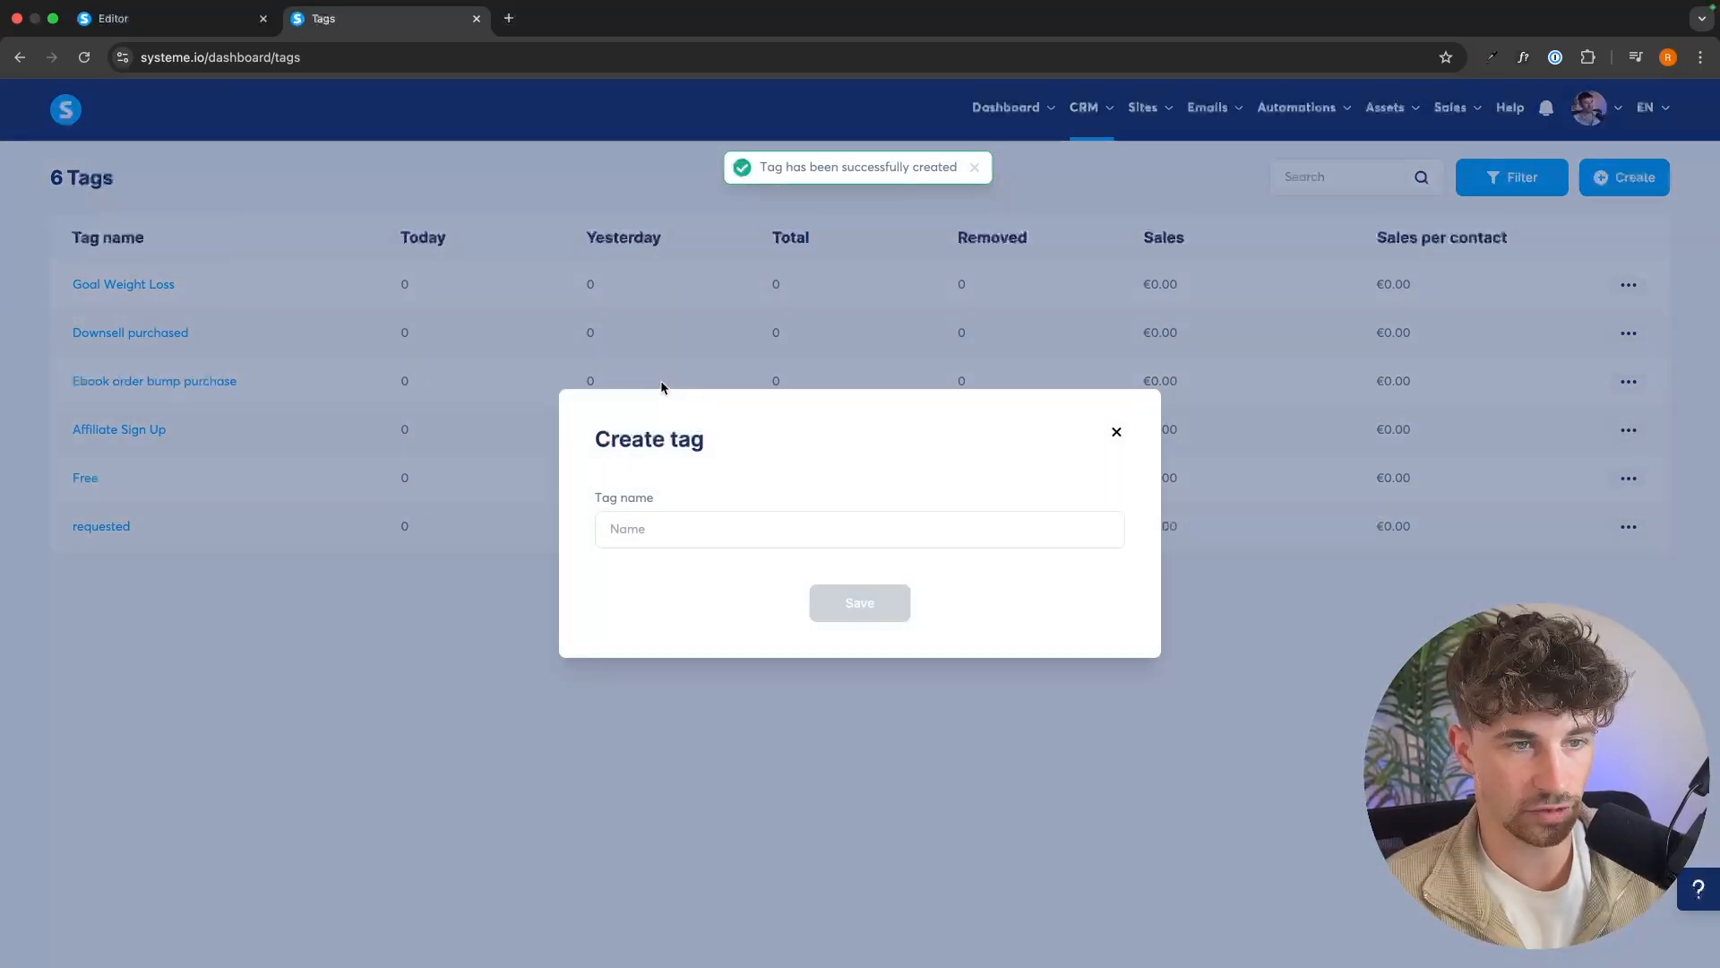
click(646, 515)
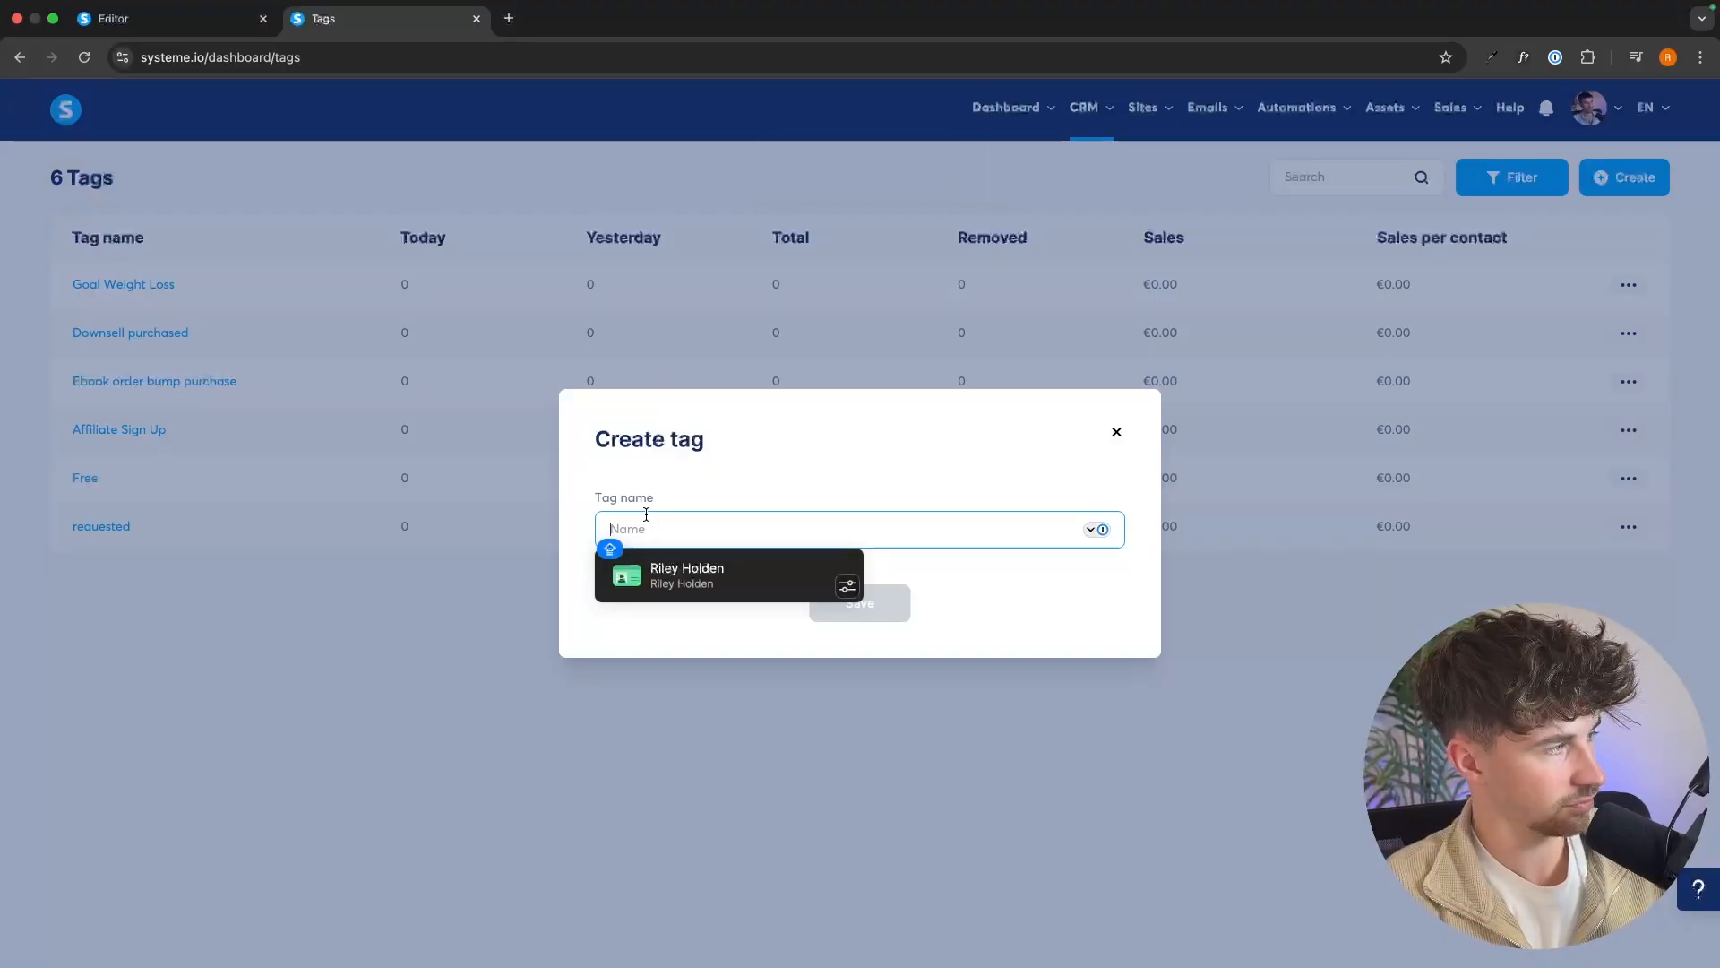
text(Goal Muscle Gain)
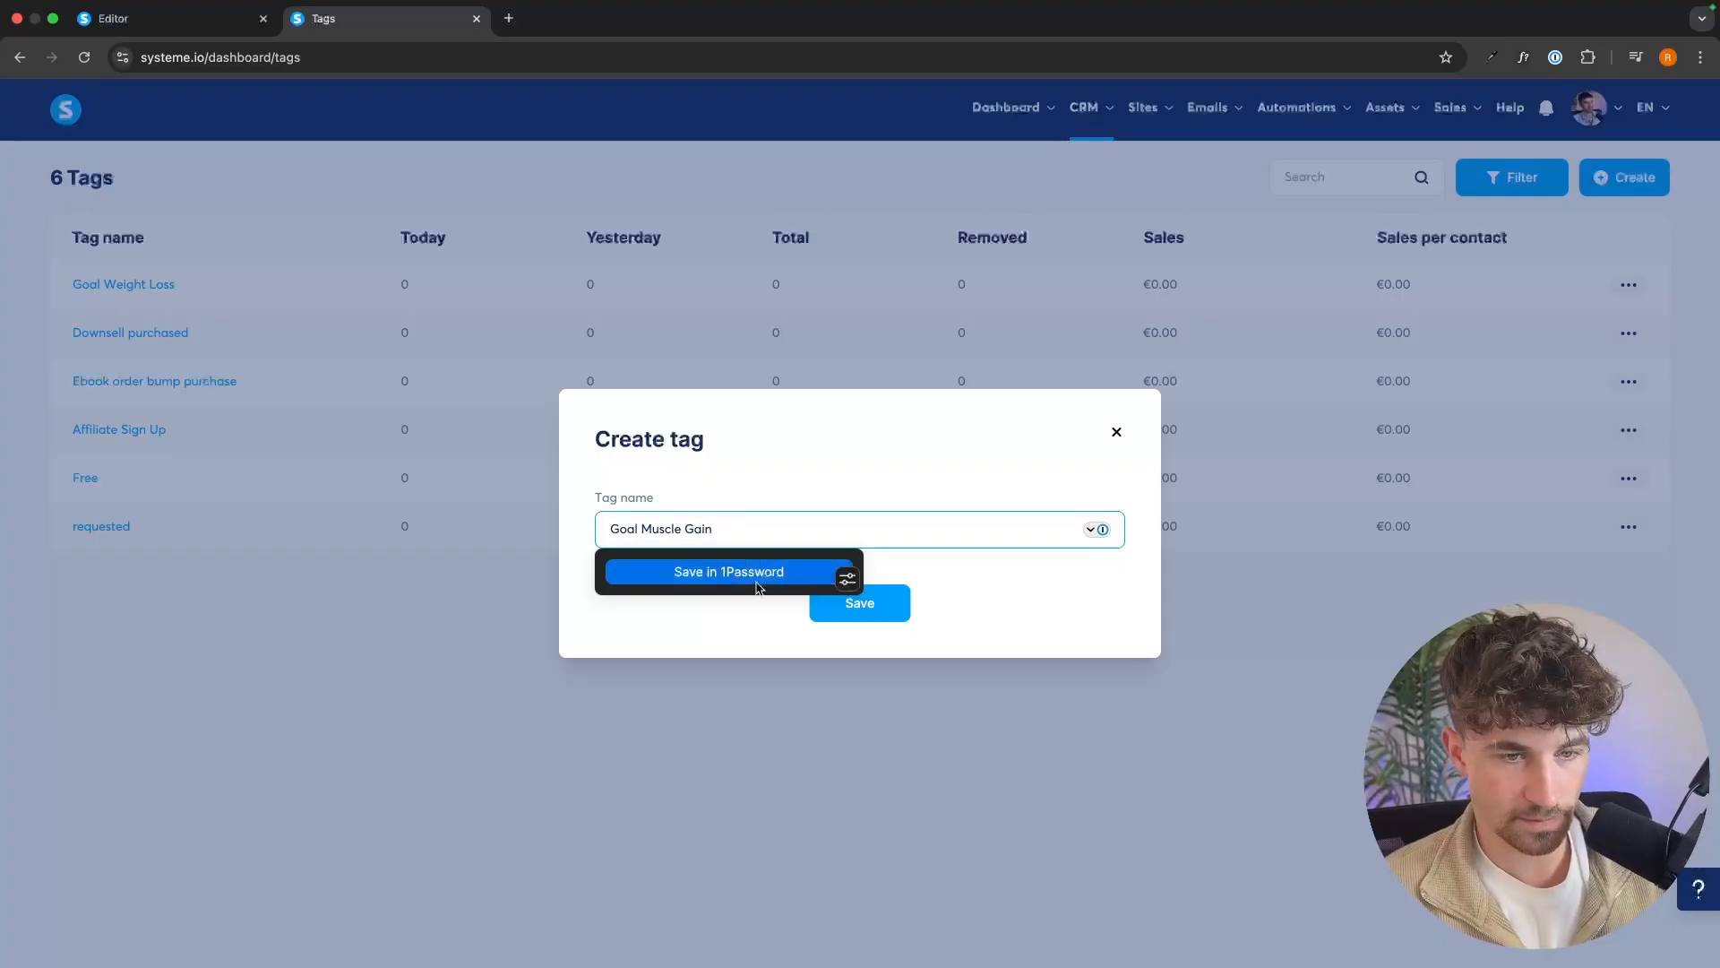
click(853, 611)
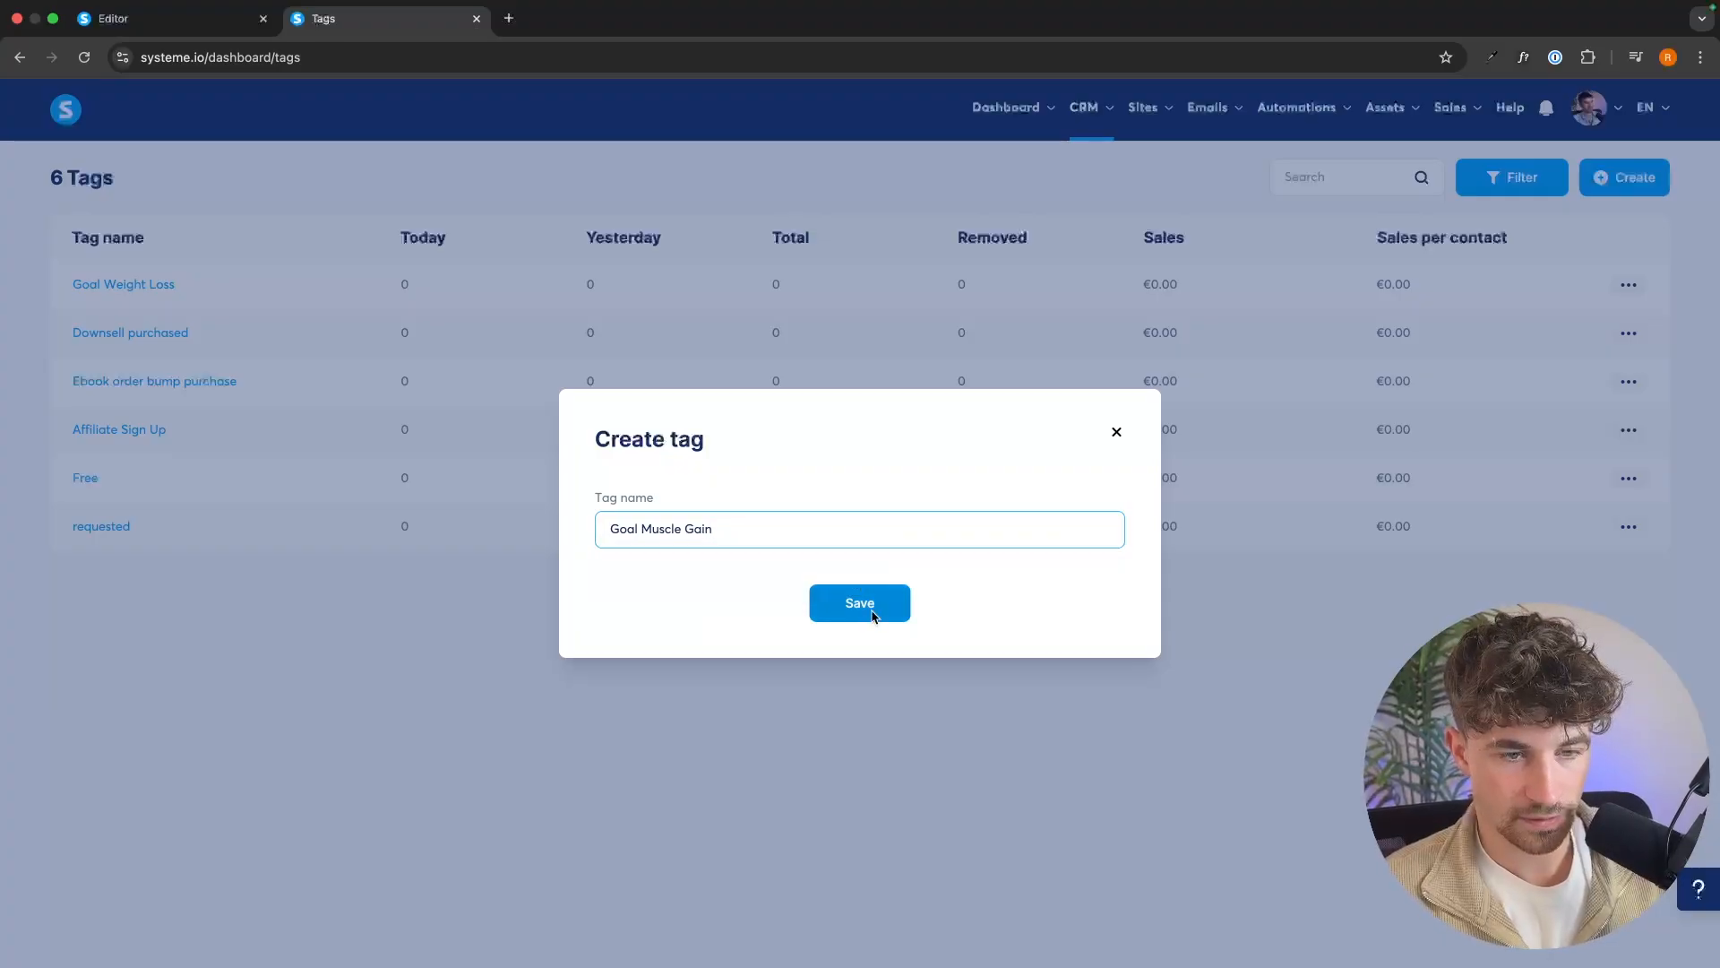
Create a tag named "Goal Healthy".
click(1664, 175)
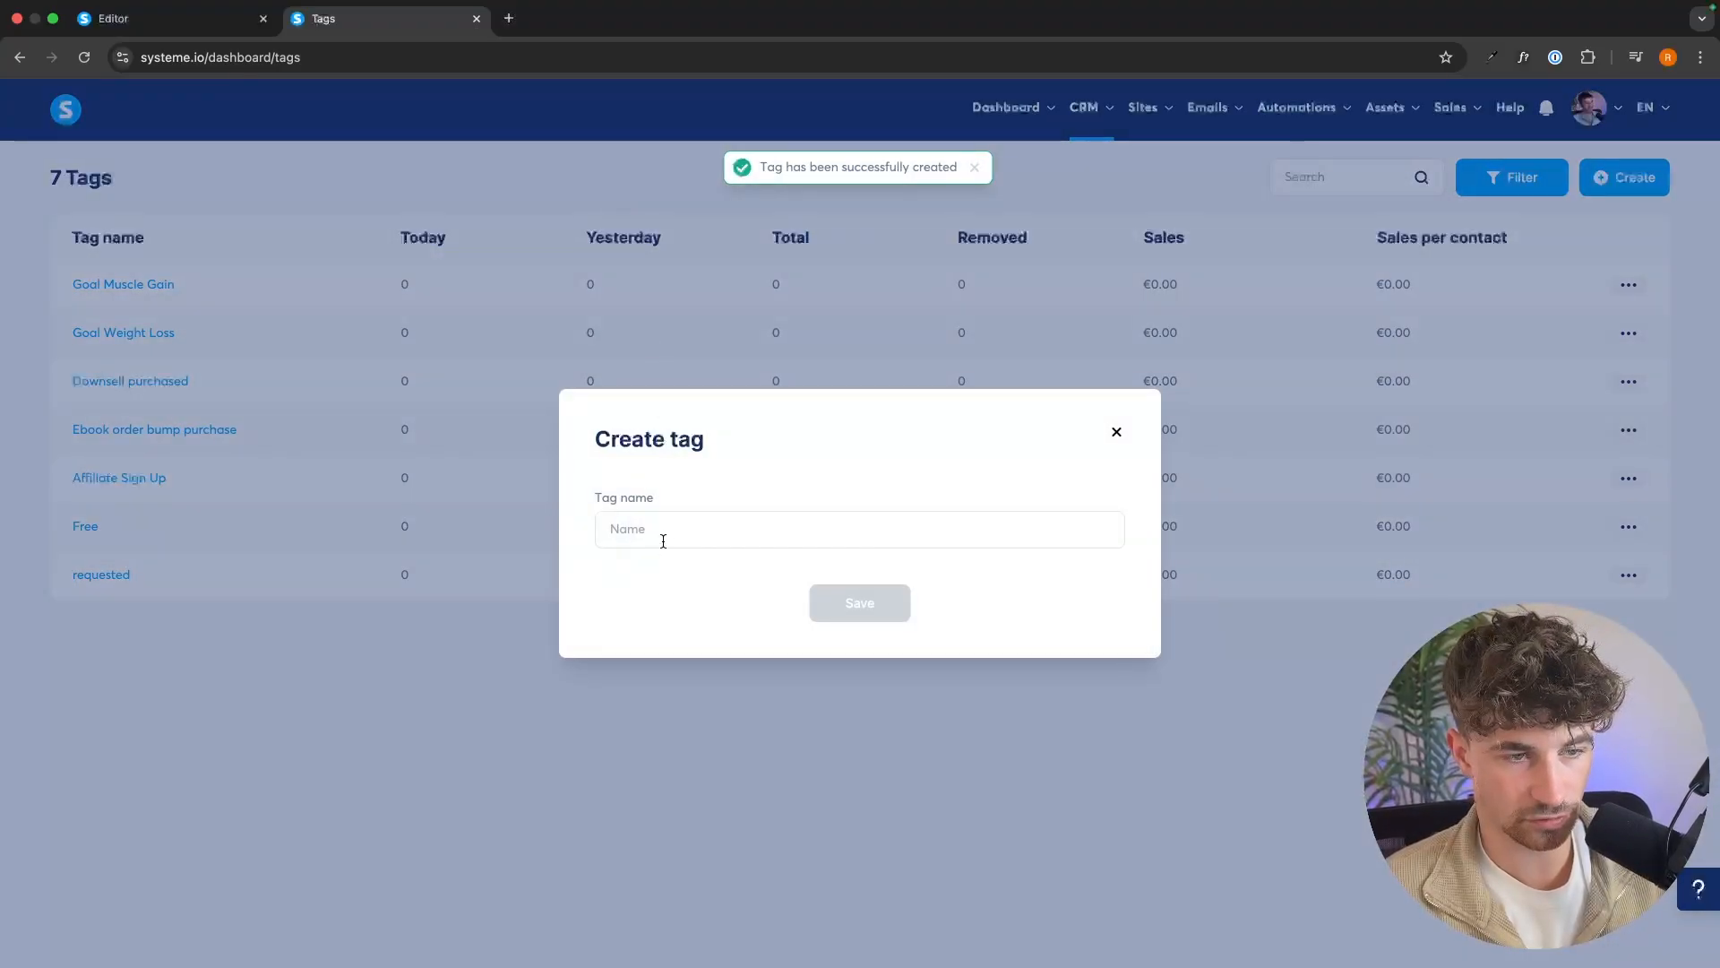
click(666, 534)
text(Goao)
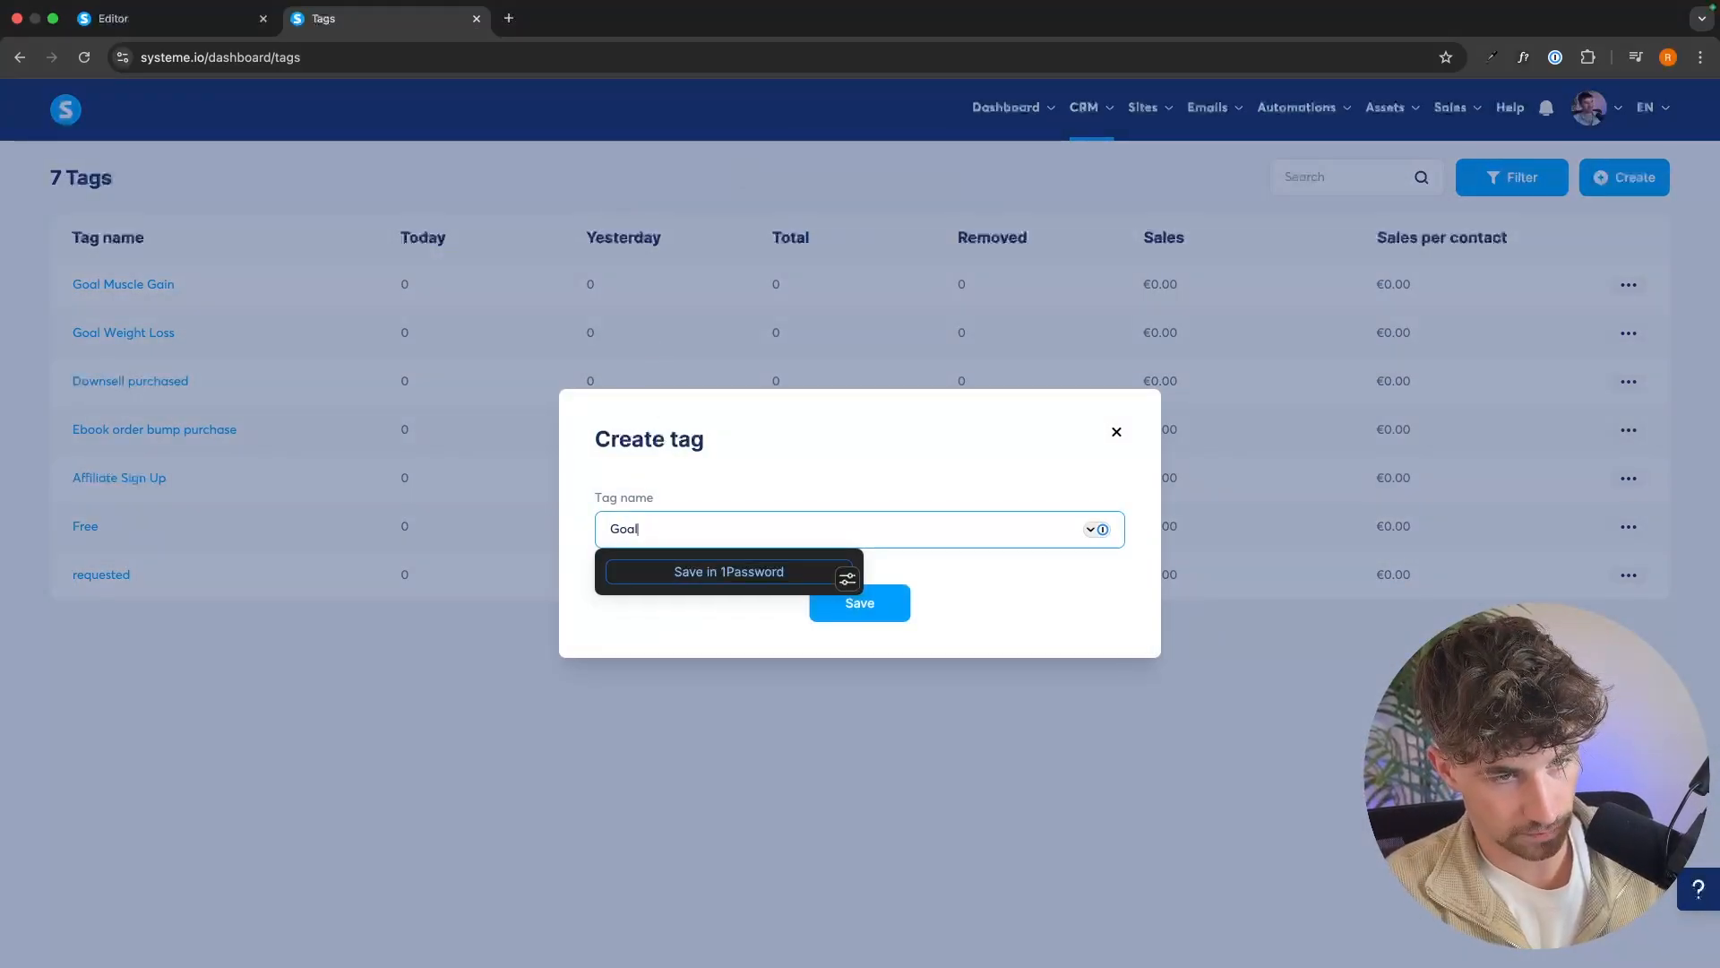
text( Health)
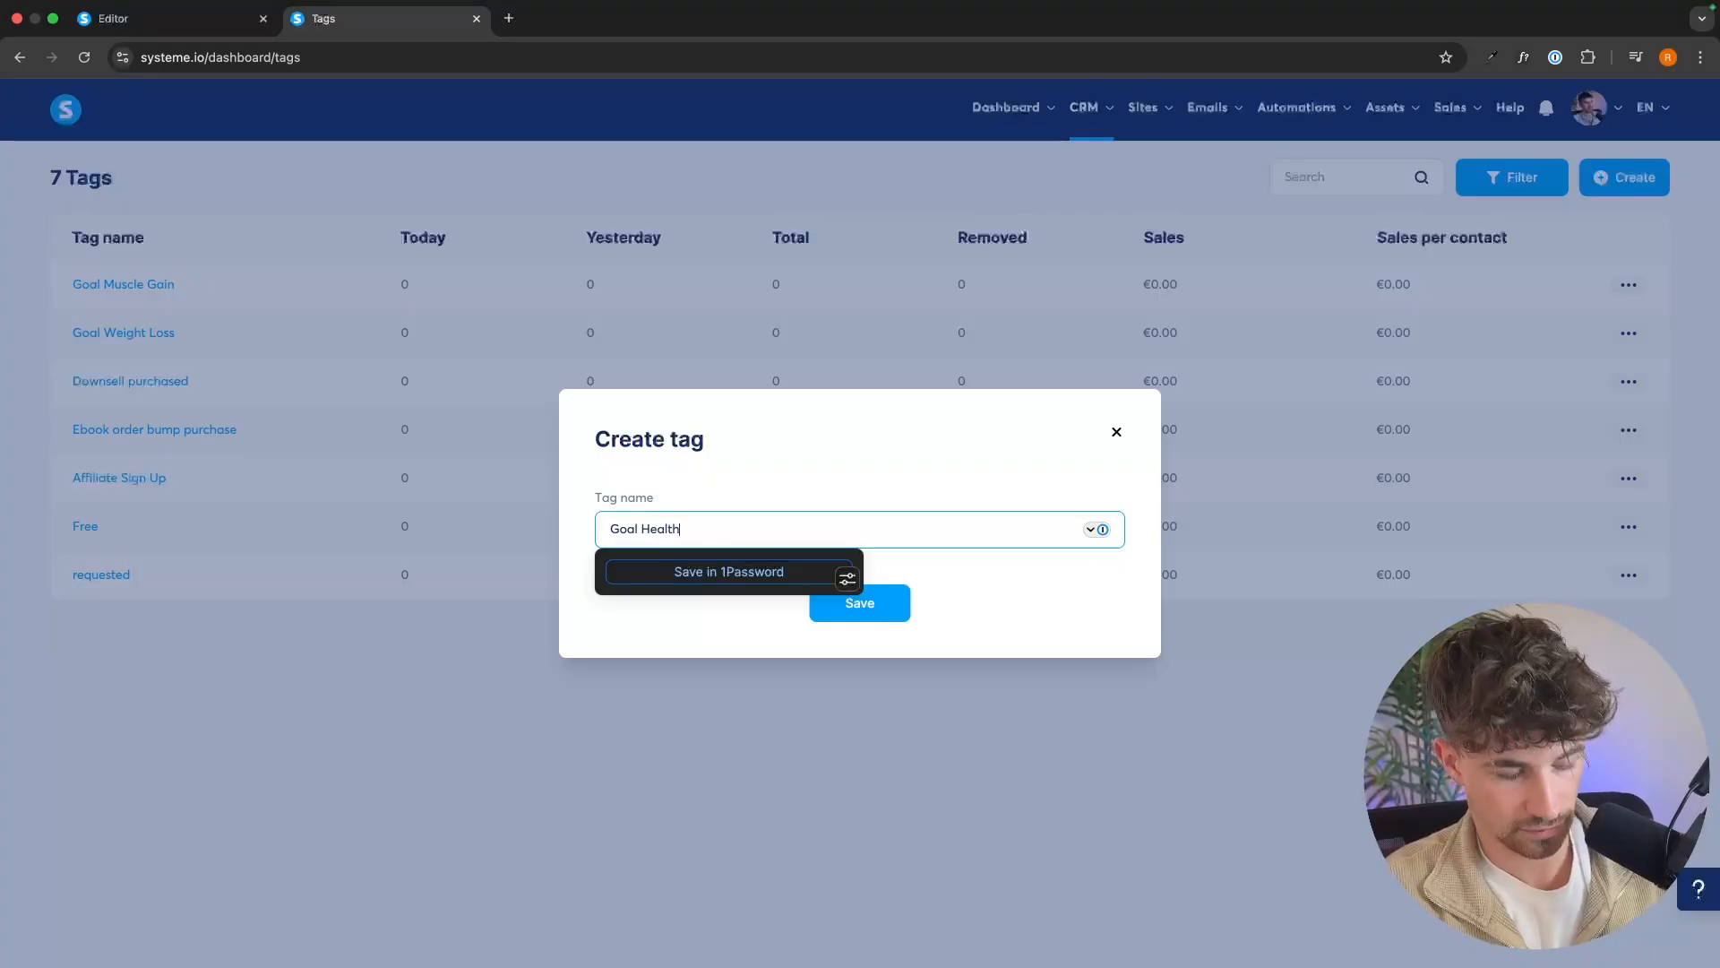
text(y)
click(892, 605)
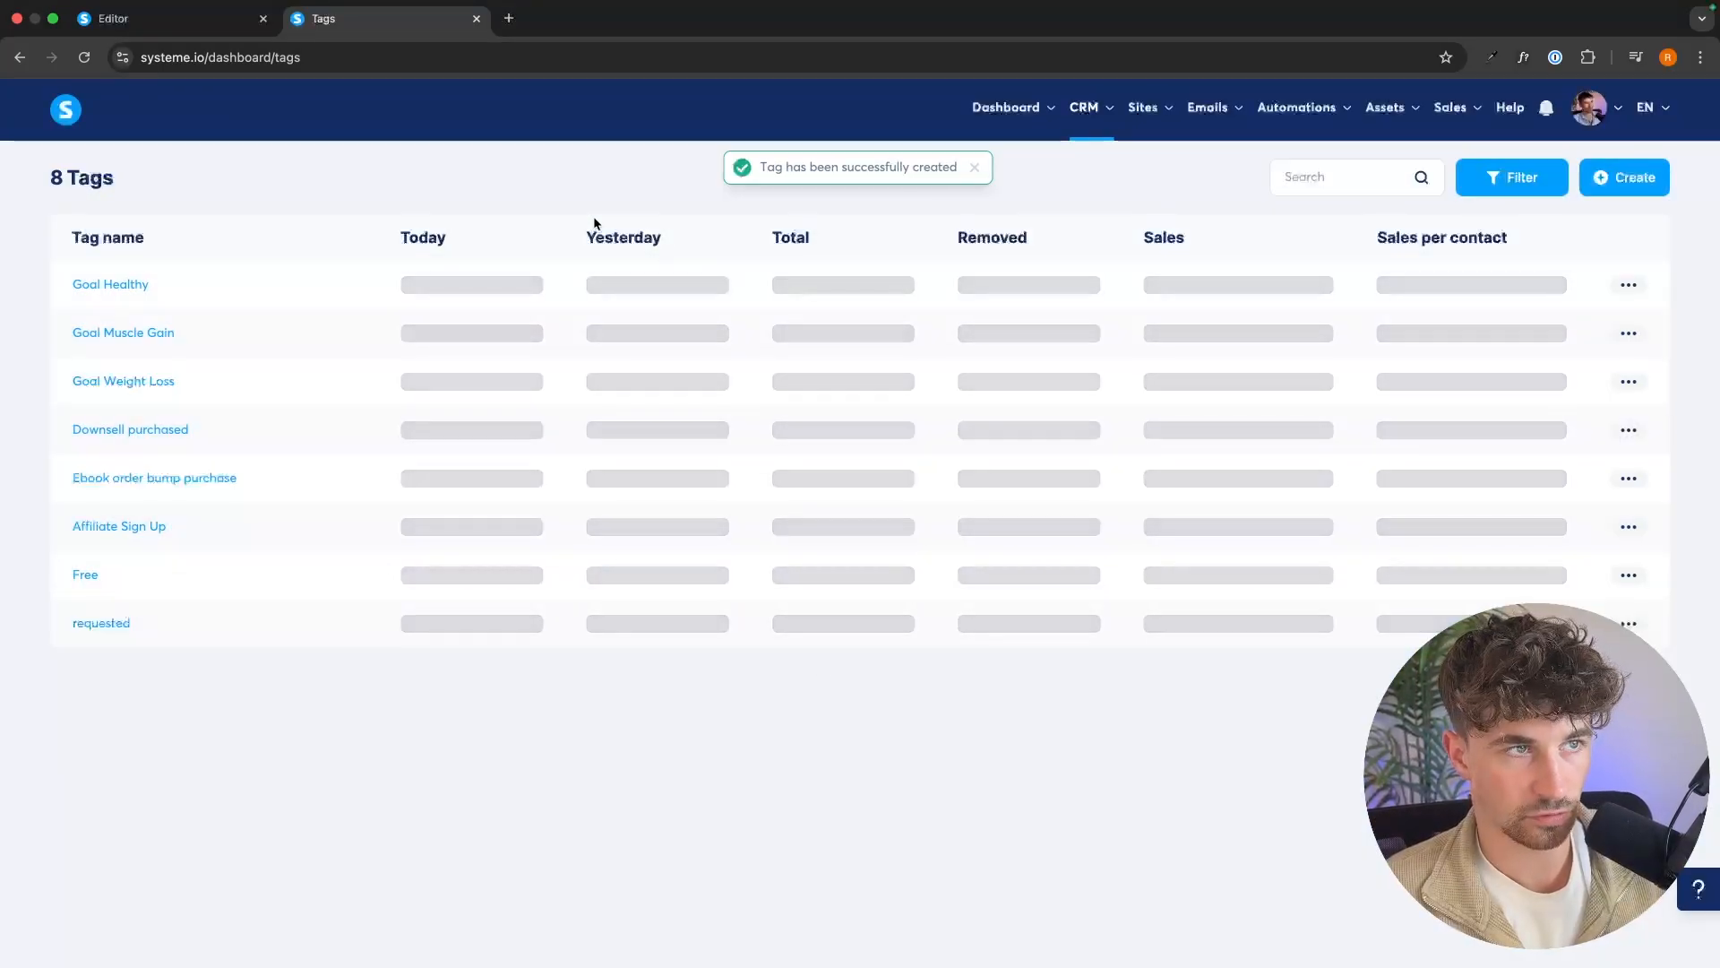
Reopen the fitness-goal survey question in the page editor and assign the tag "Goal Weight Loss" to the answer "Lose fat and get lean".
click(170, 19)
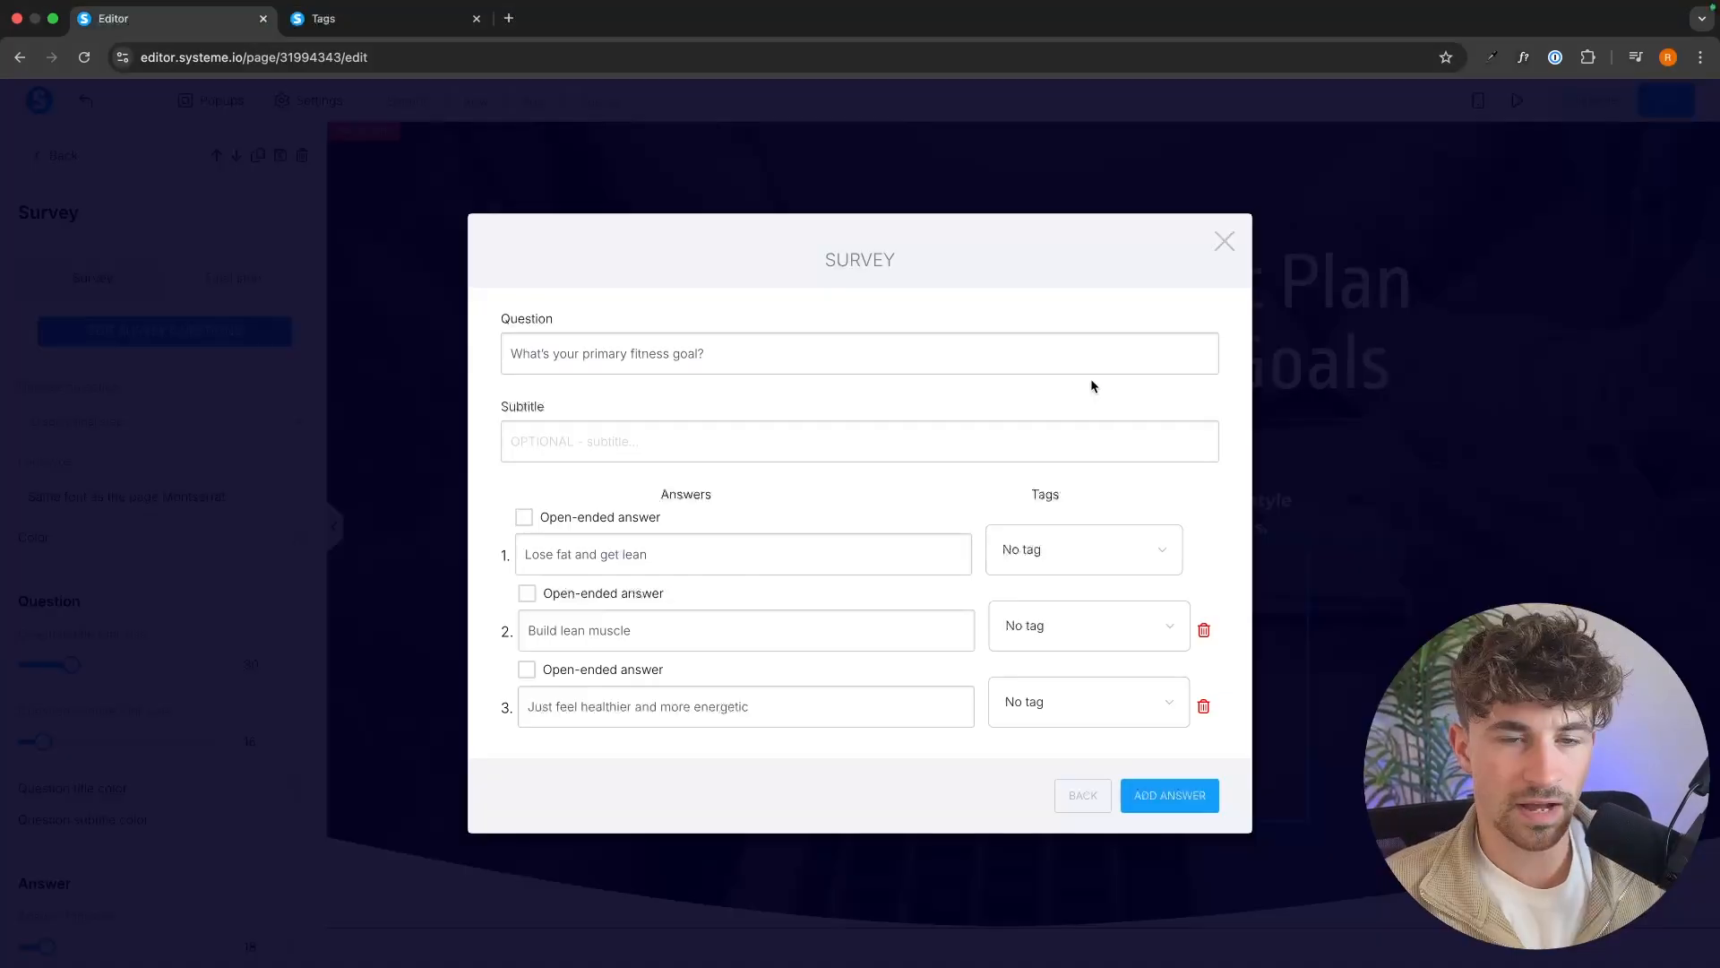
click(1224, 241)
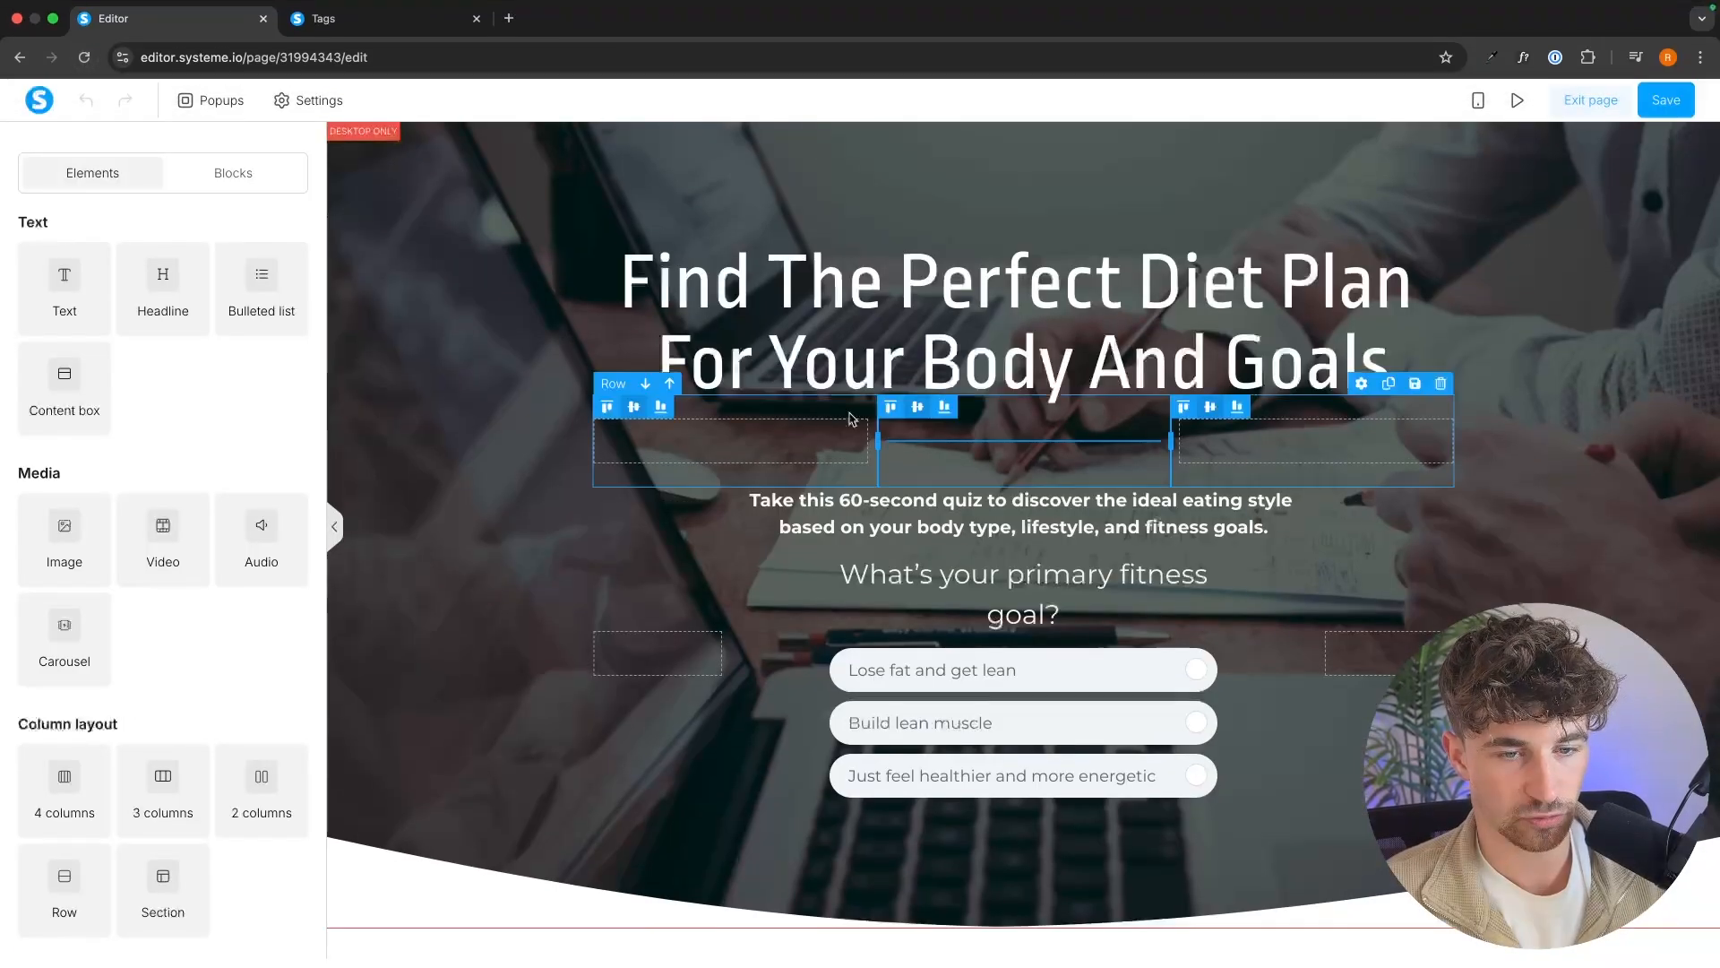
click(972, 647)
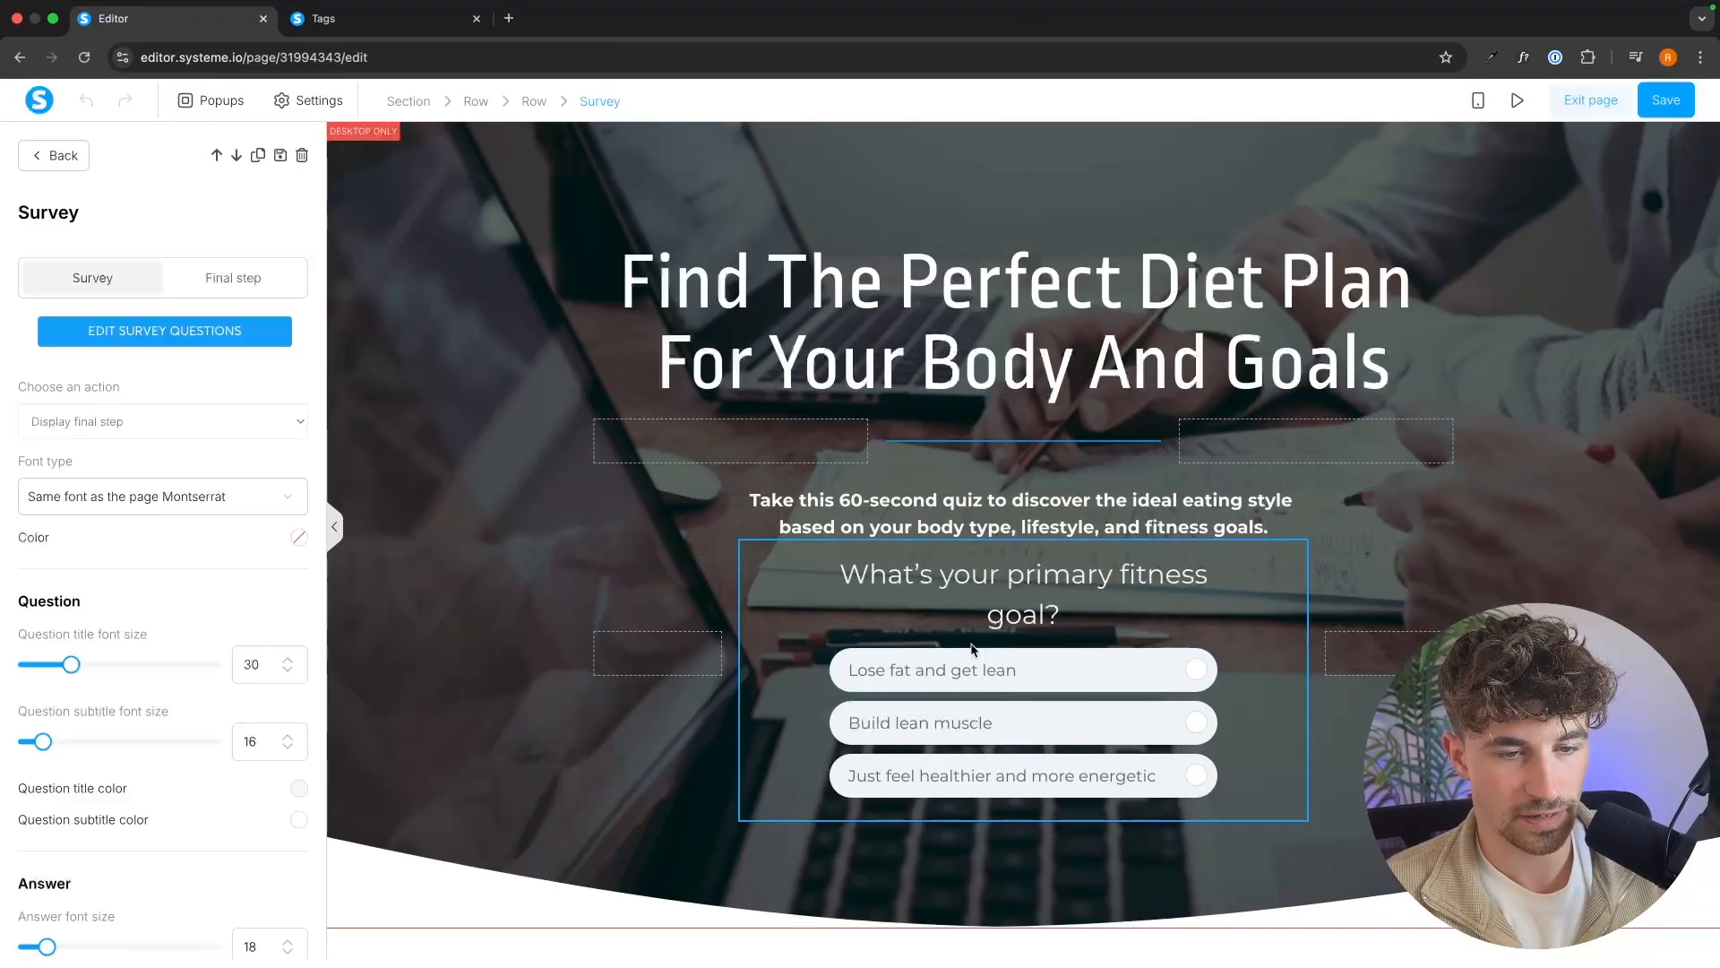
click(206, 331)
click(762, 350)
click(1093, 565)
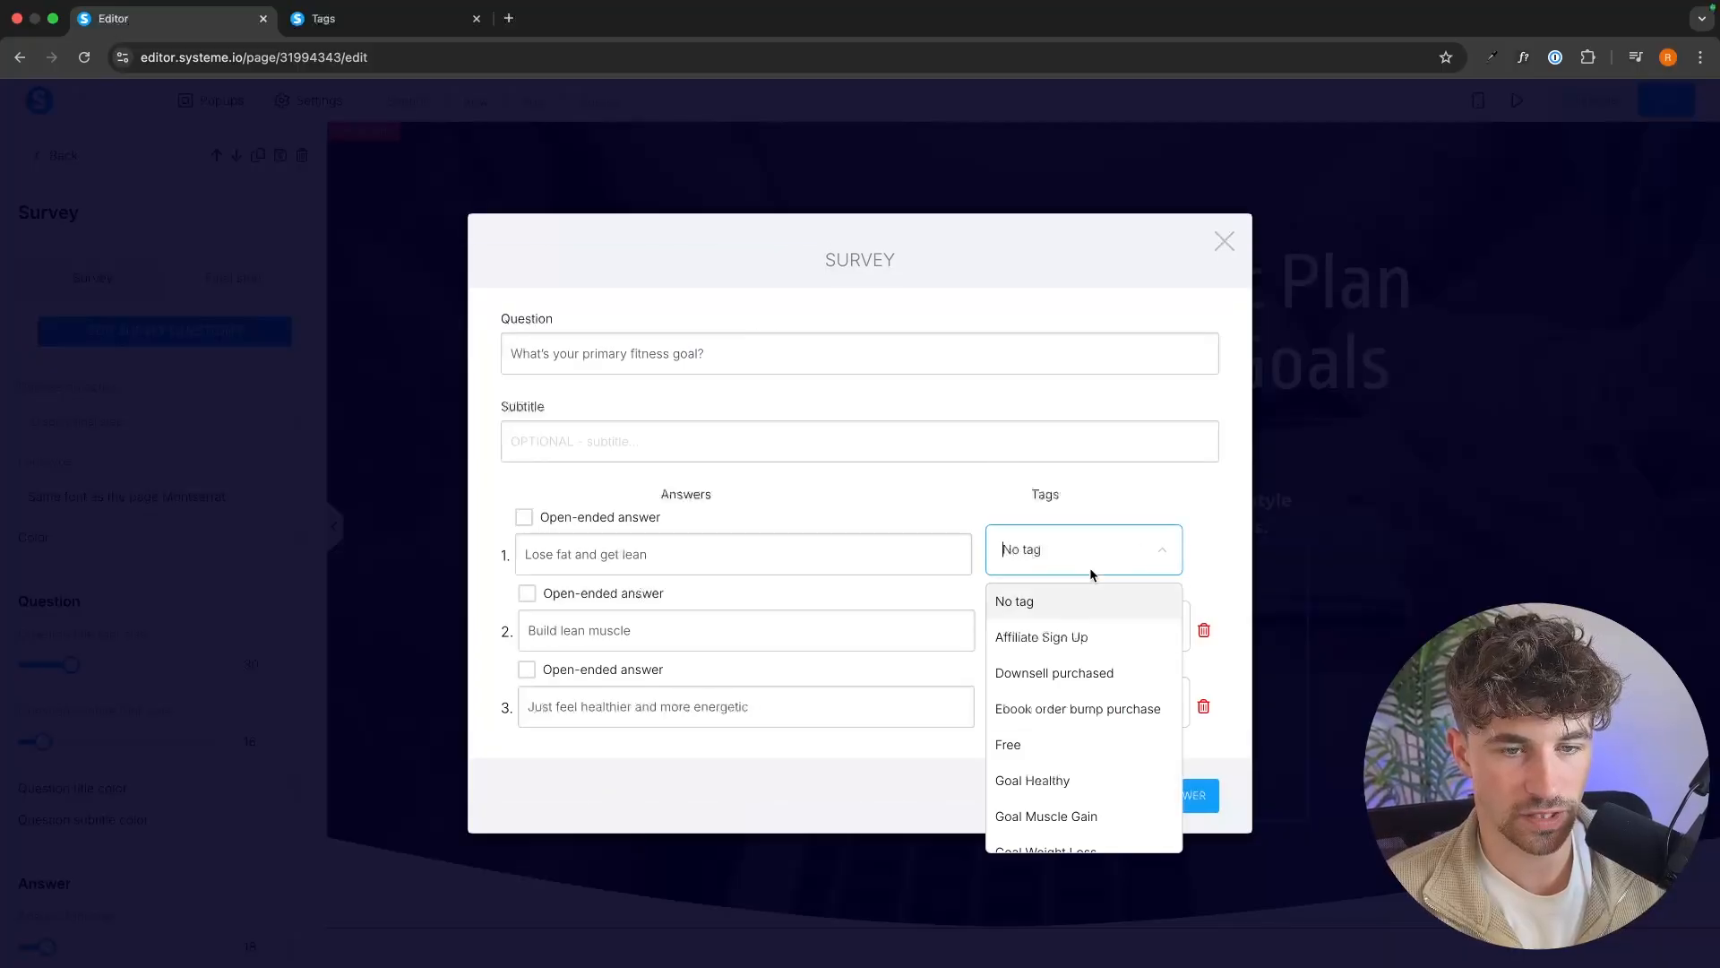
scroll(1079, 707, down, 1)
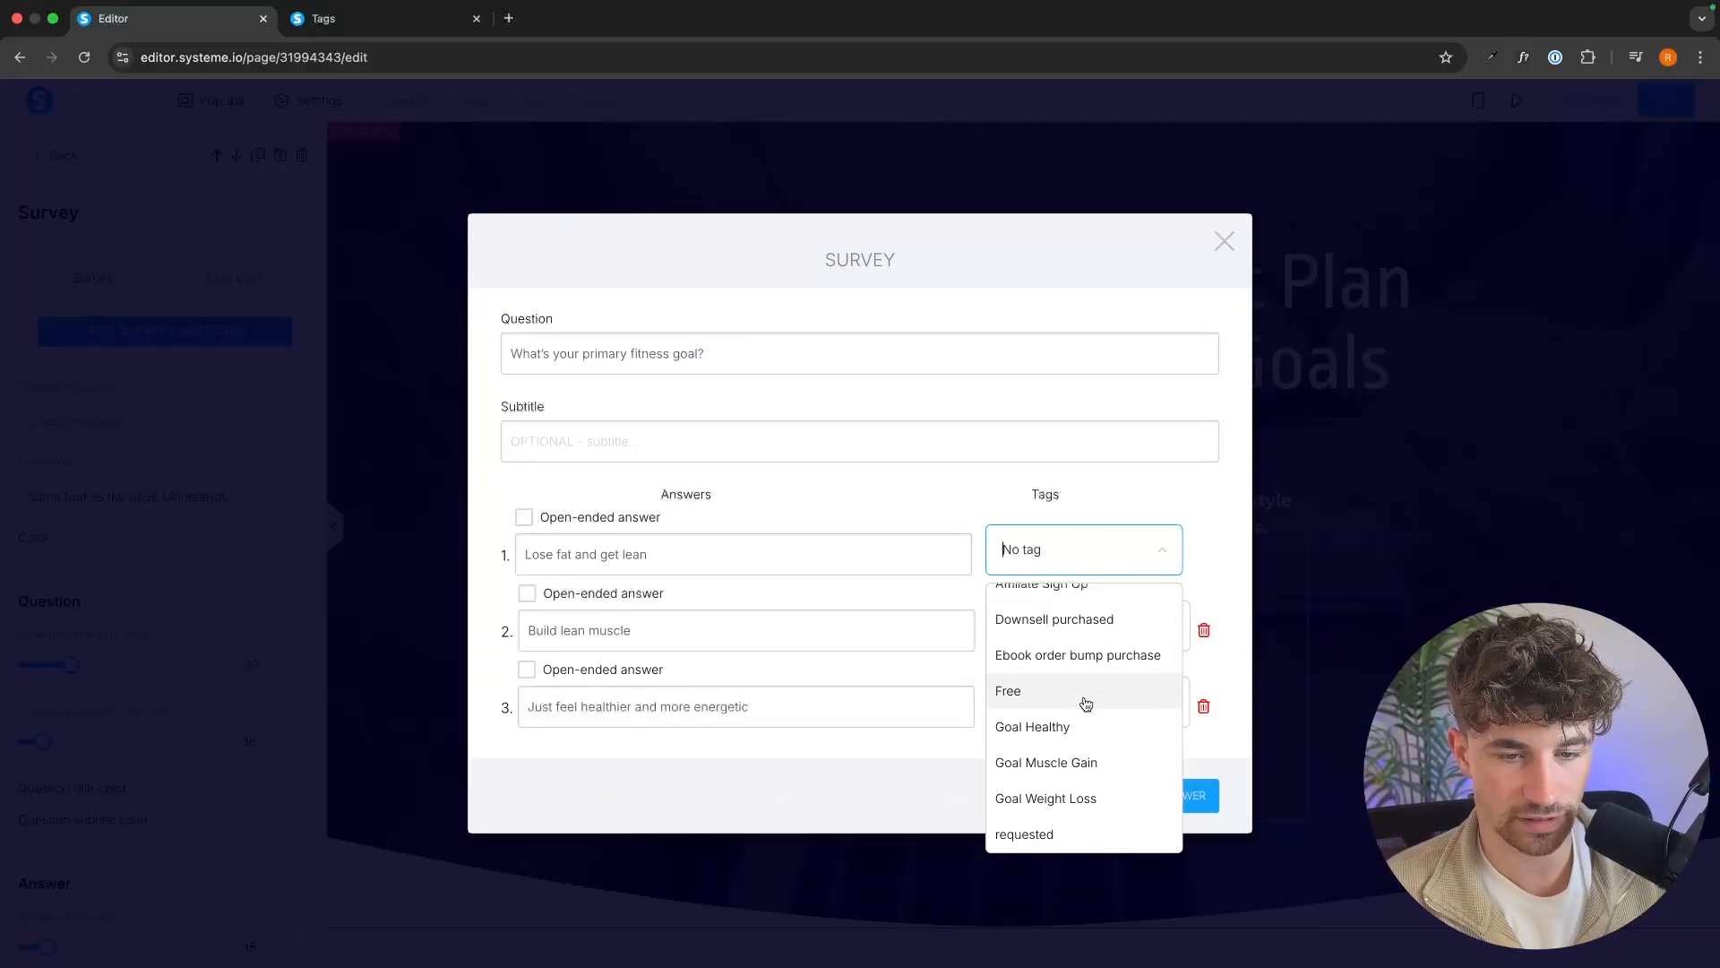
click(1085, 796)
Assign the tag "Goal Muscle Gain" to "Build lean muscle" and "Goal Healthy" to "Just feel healthier and more energetic".
click(1088, 627)
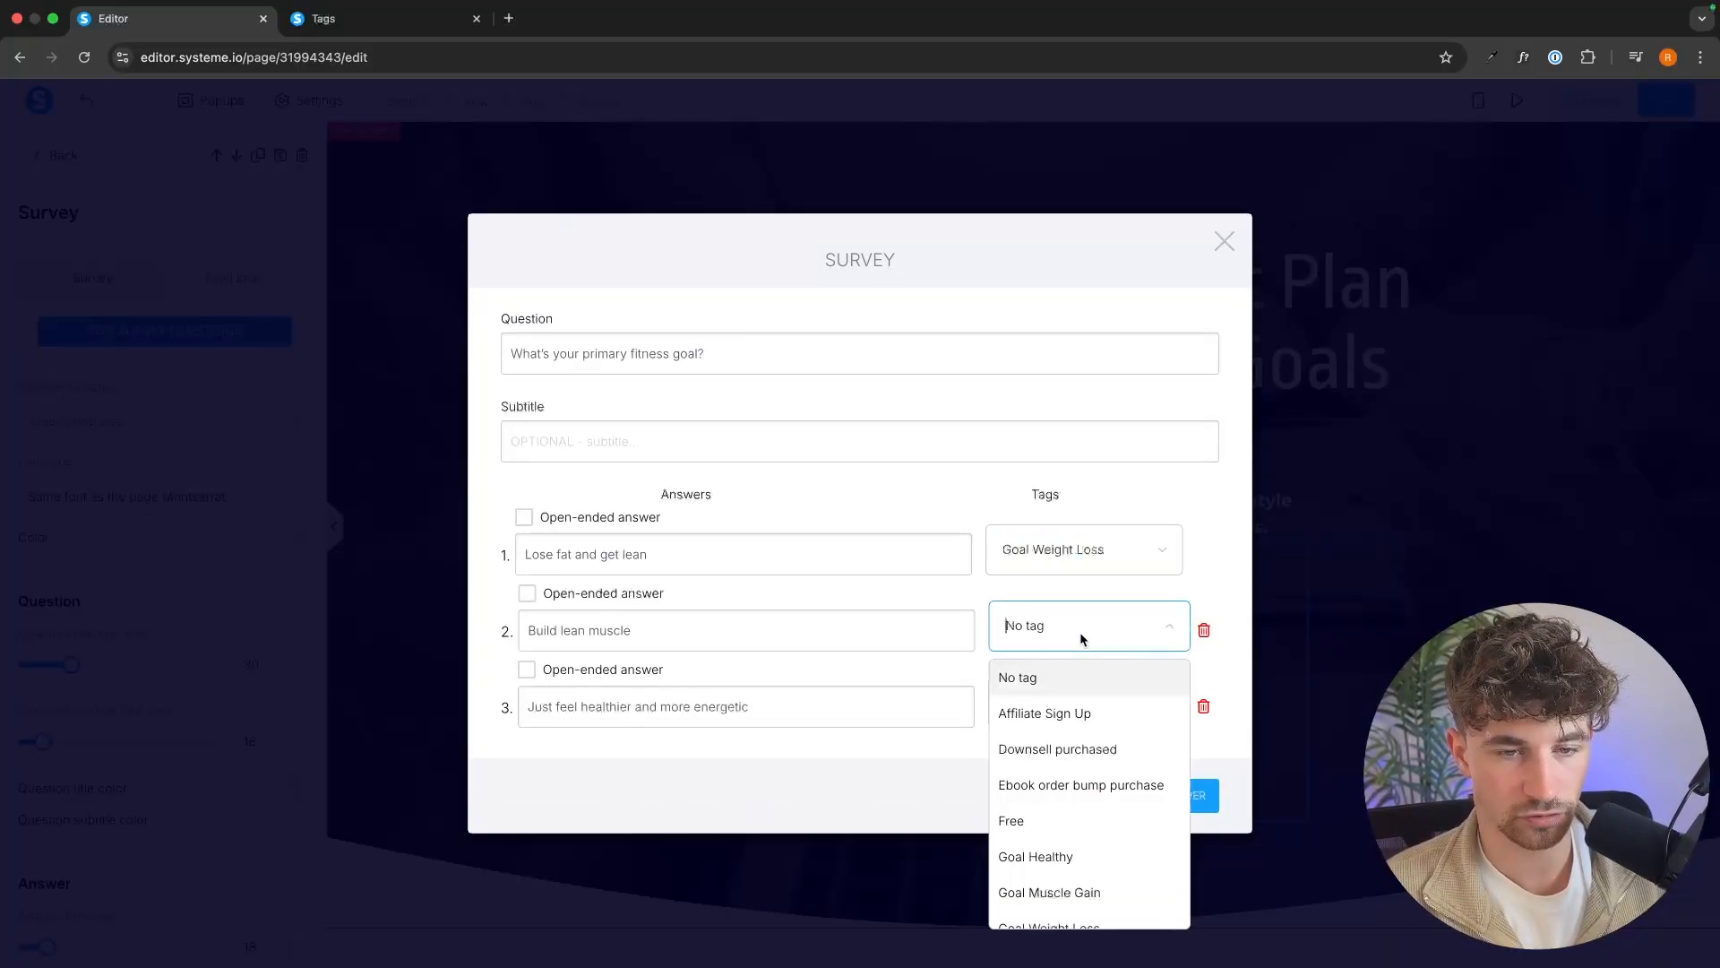
scroll(1094, 773, down, 2)
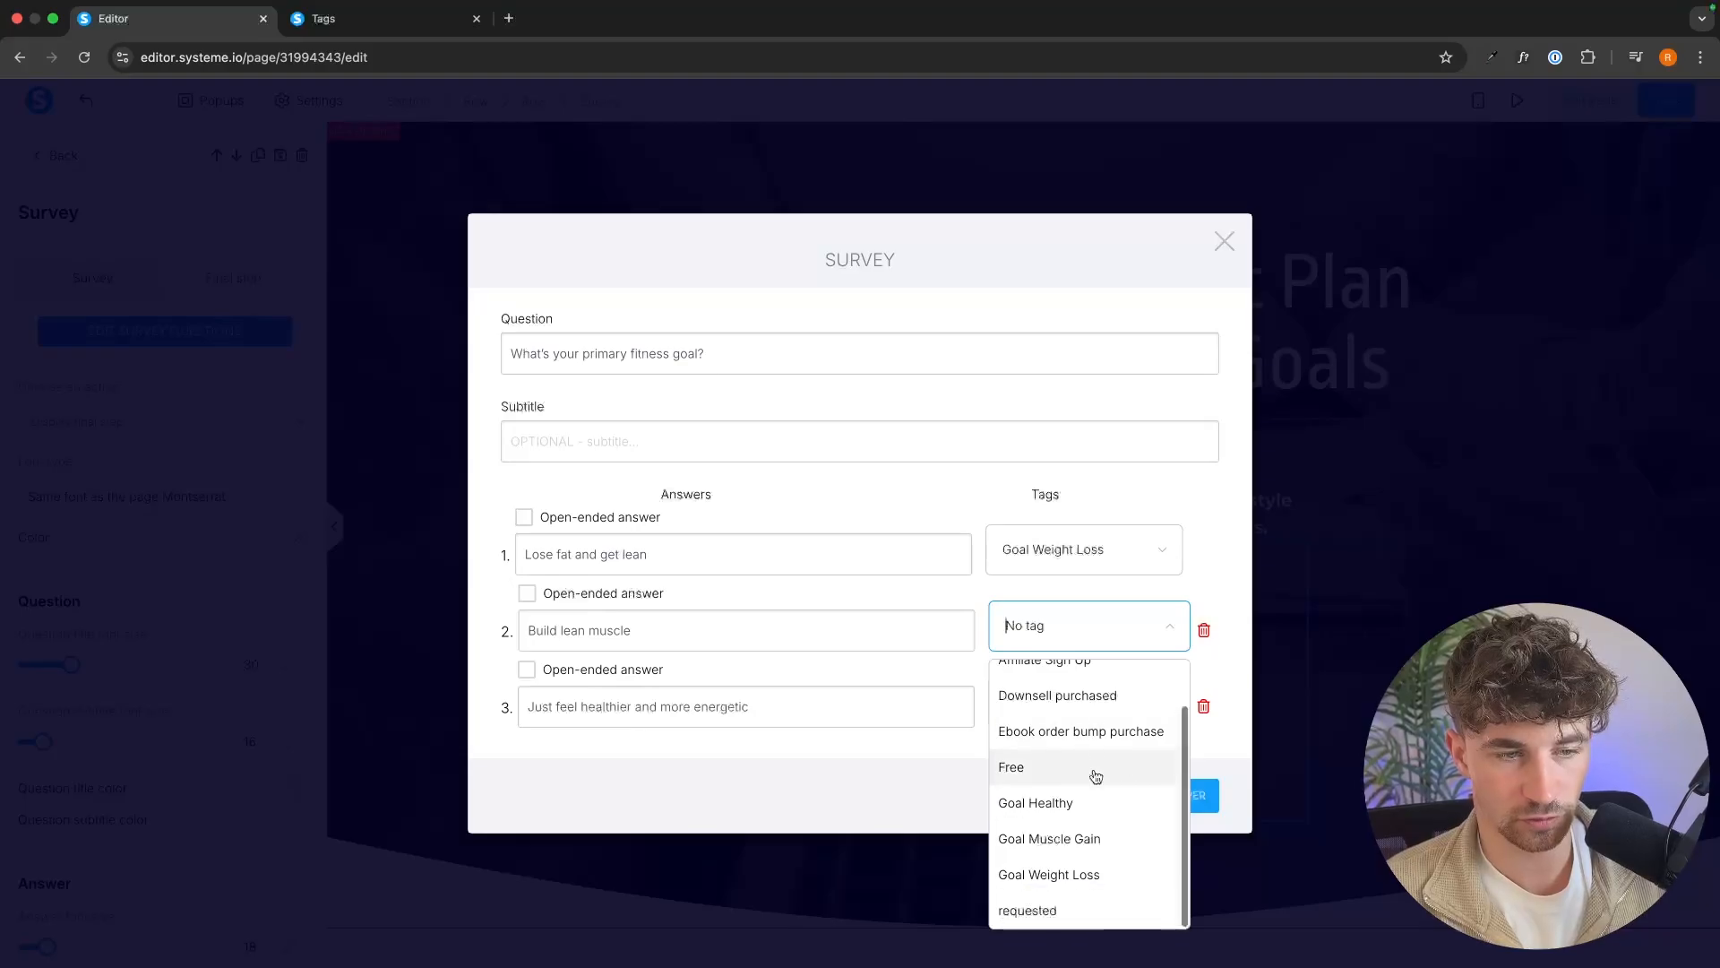
click(1095, 839)
click(1089, 702)
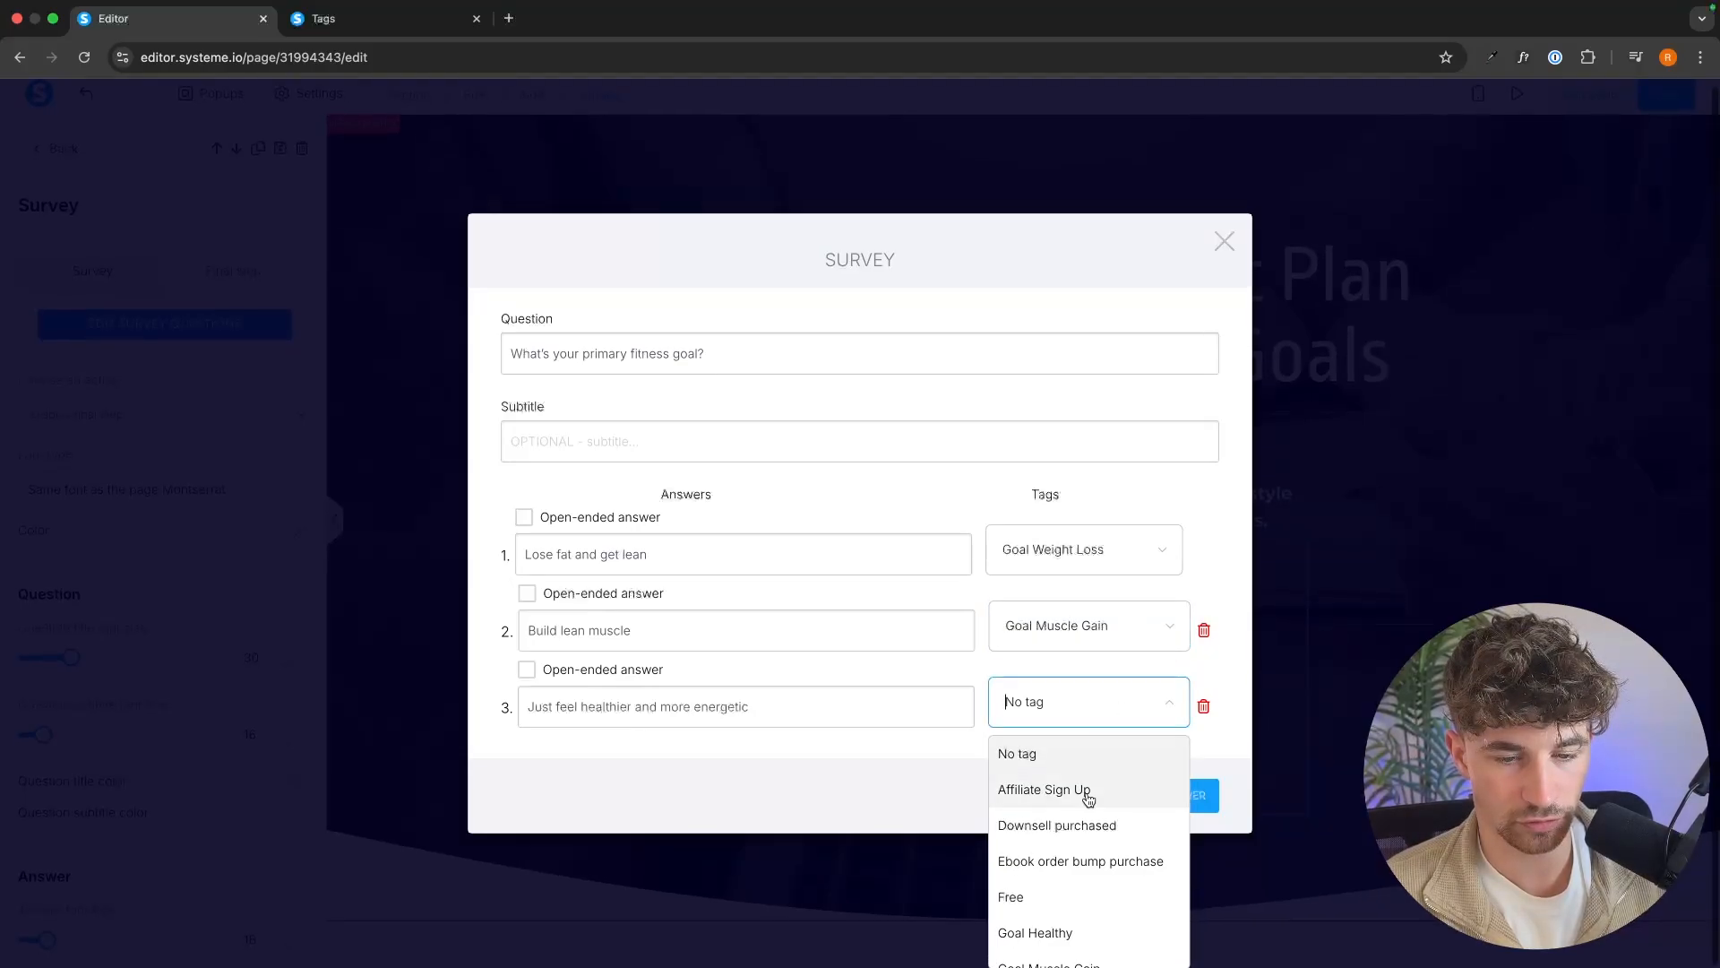
scroll(1086, 833, down, 2)
click(1035, 843)
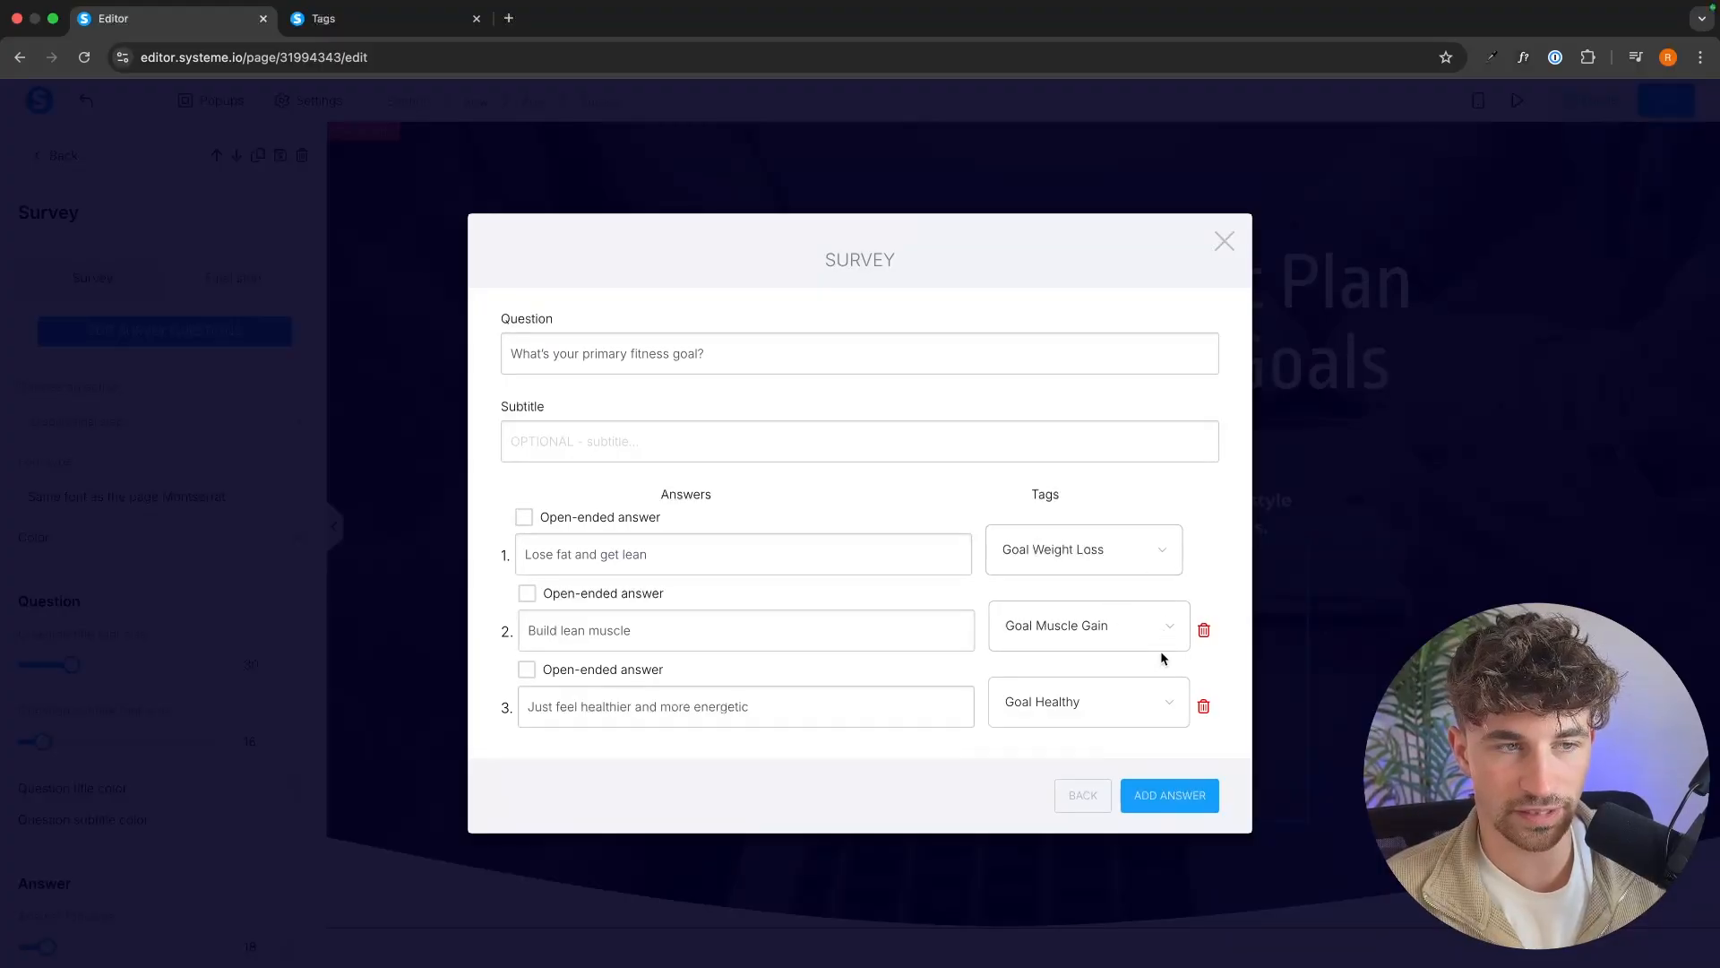
Add a second survey question, "Which best describes your body type/metabolism?", with the first answer "I gain weight easily and struggle to burn fat".
click(1074, 795)
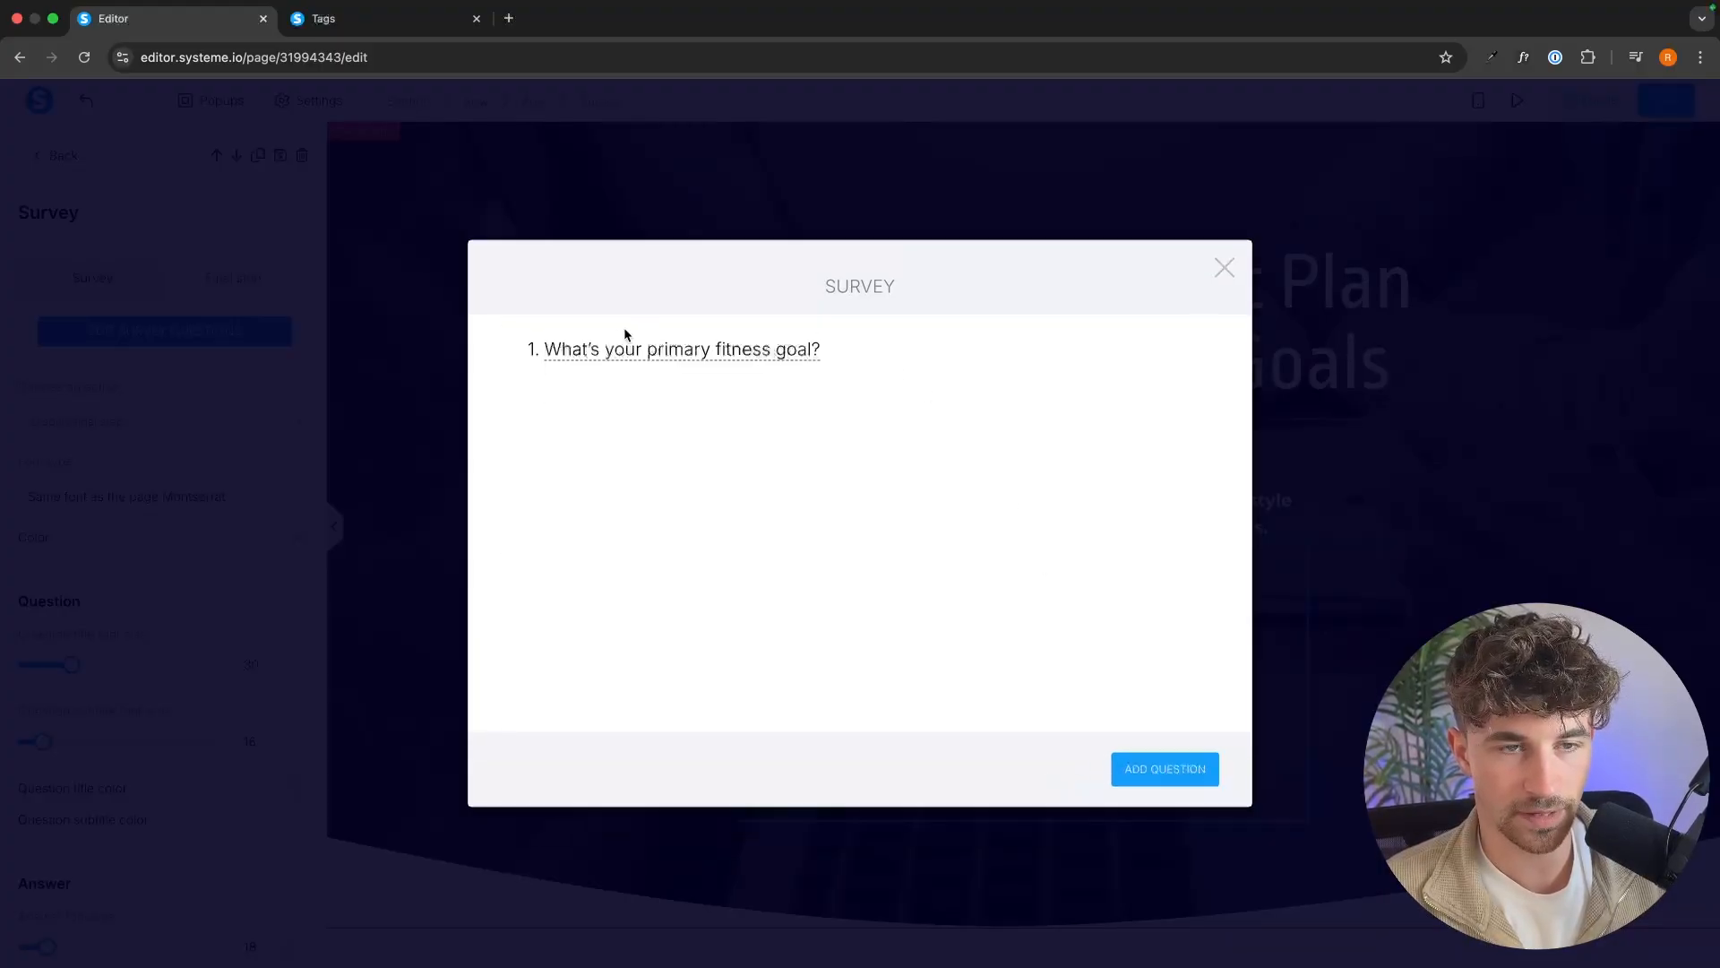
click(1136, 768)
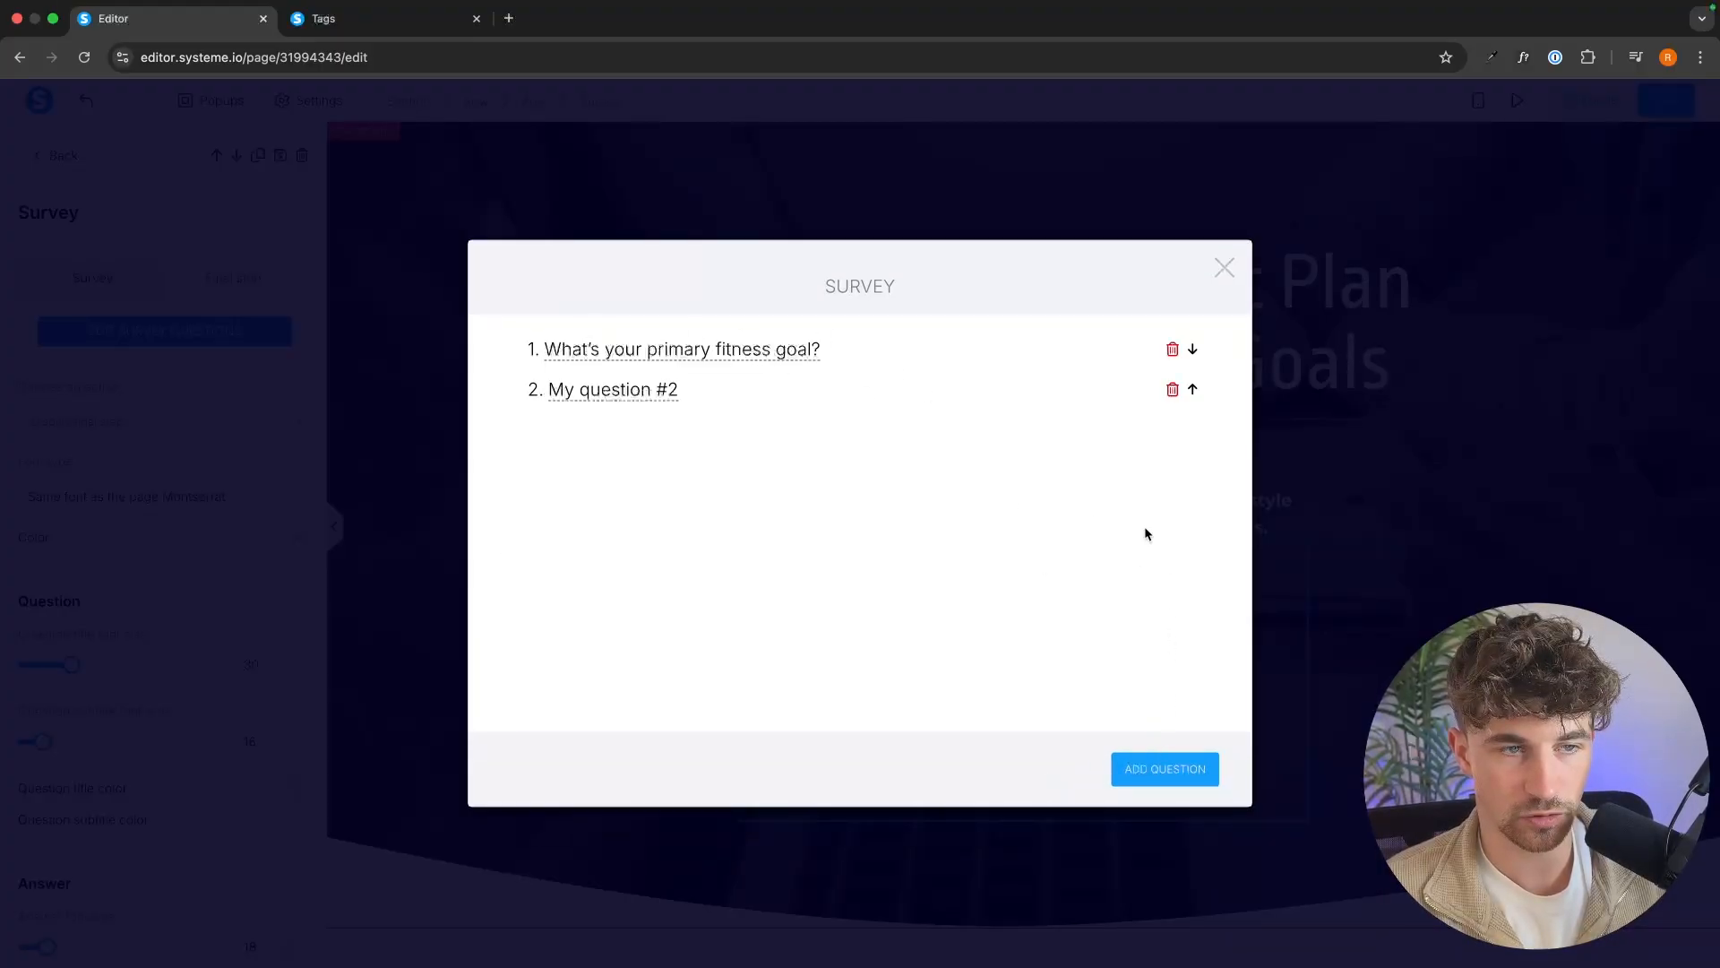
click(595, 389)
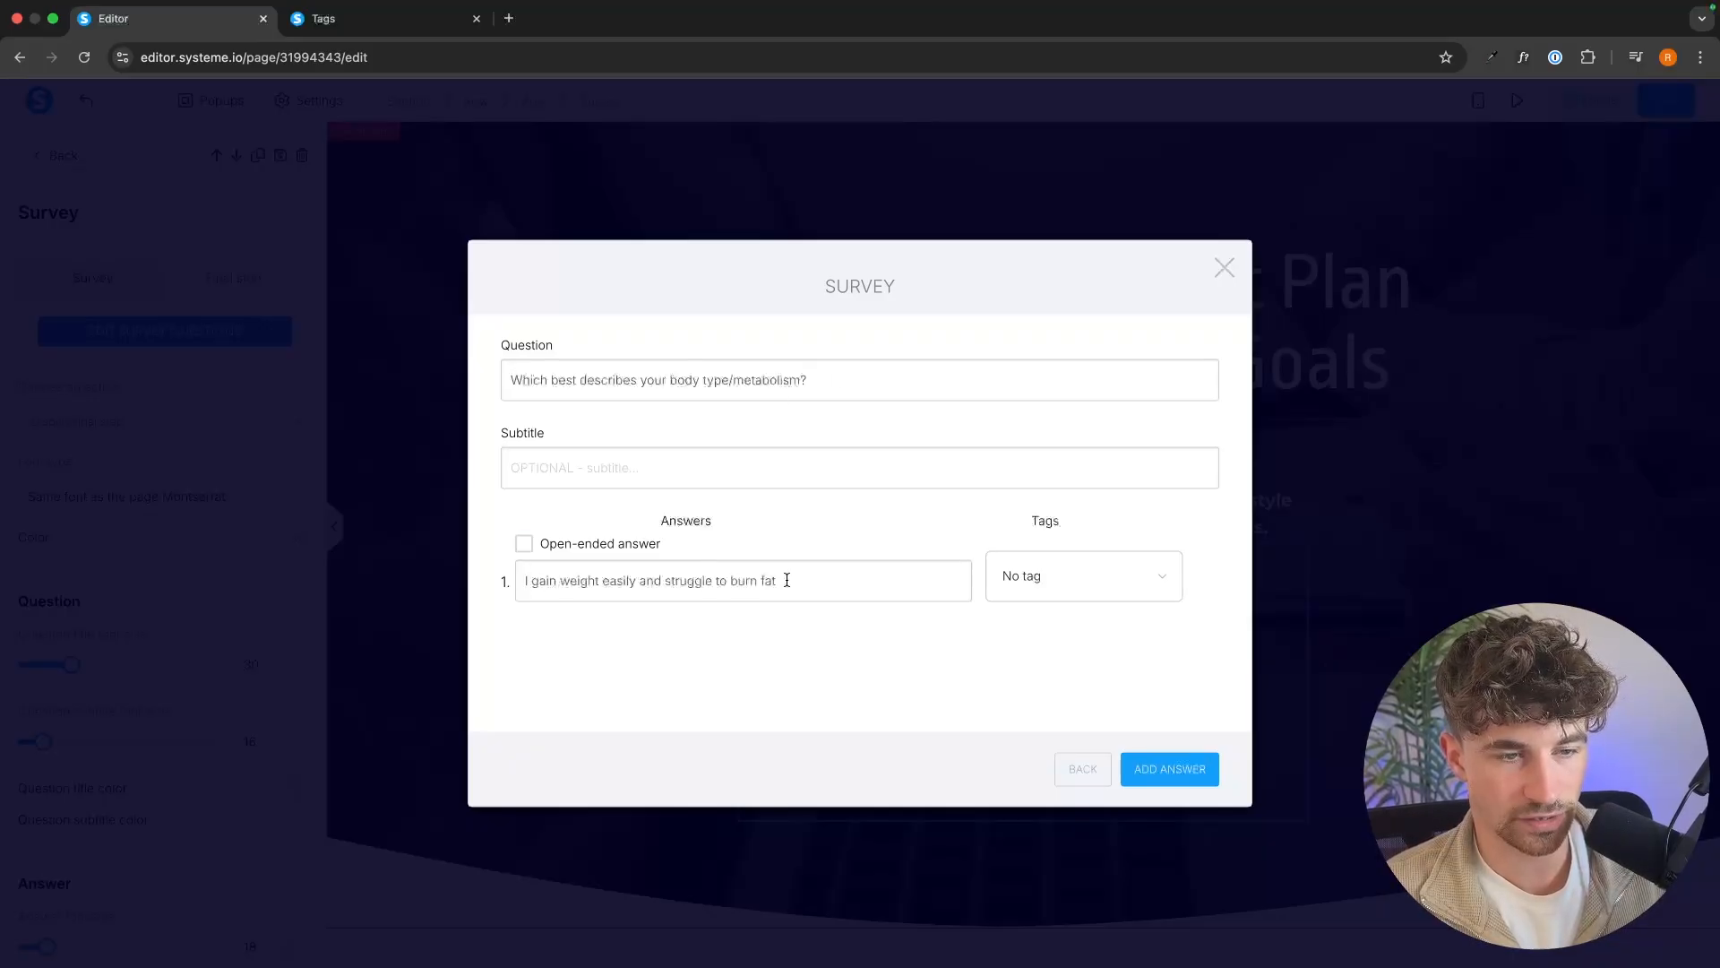
Add two more answers to the body type question: "I'm somewhere in the middle" and "I stay lean easily, even without much effort".
click(1160, 762)
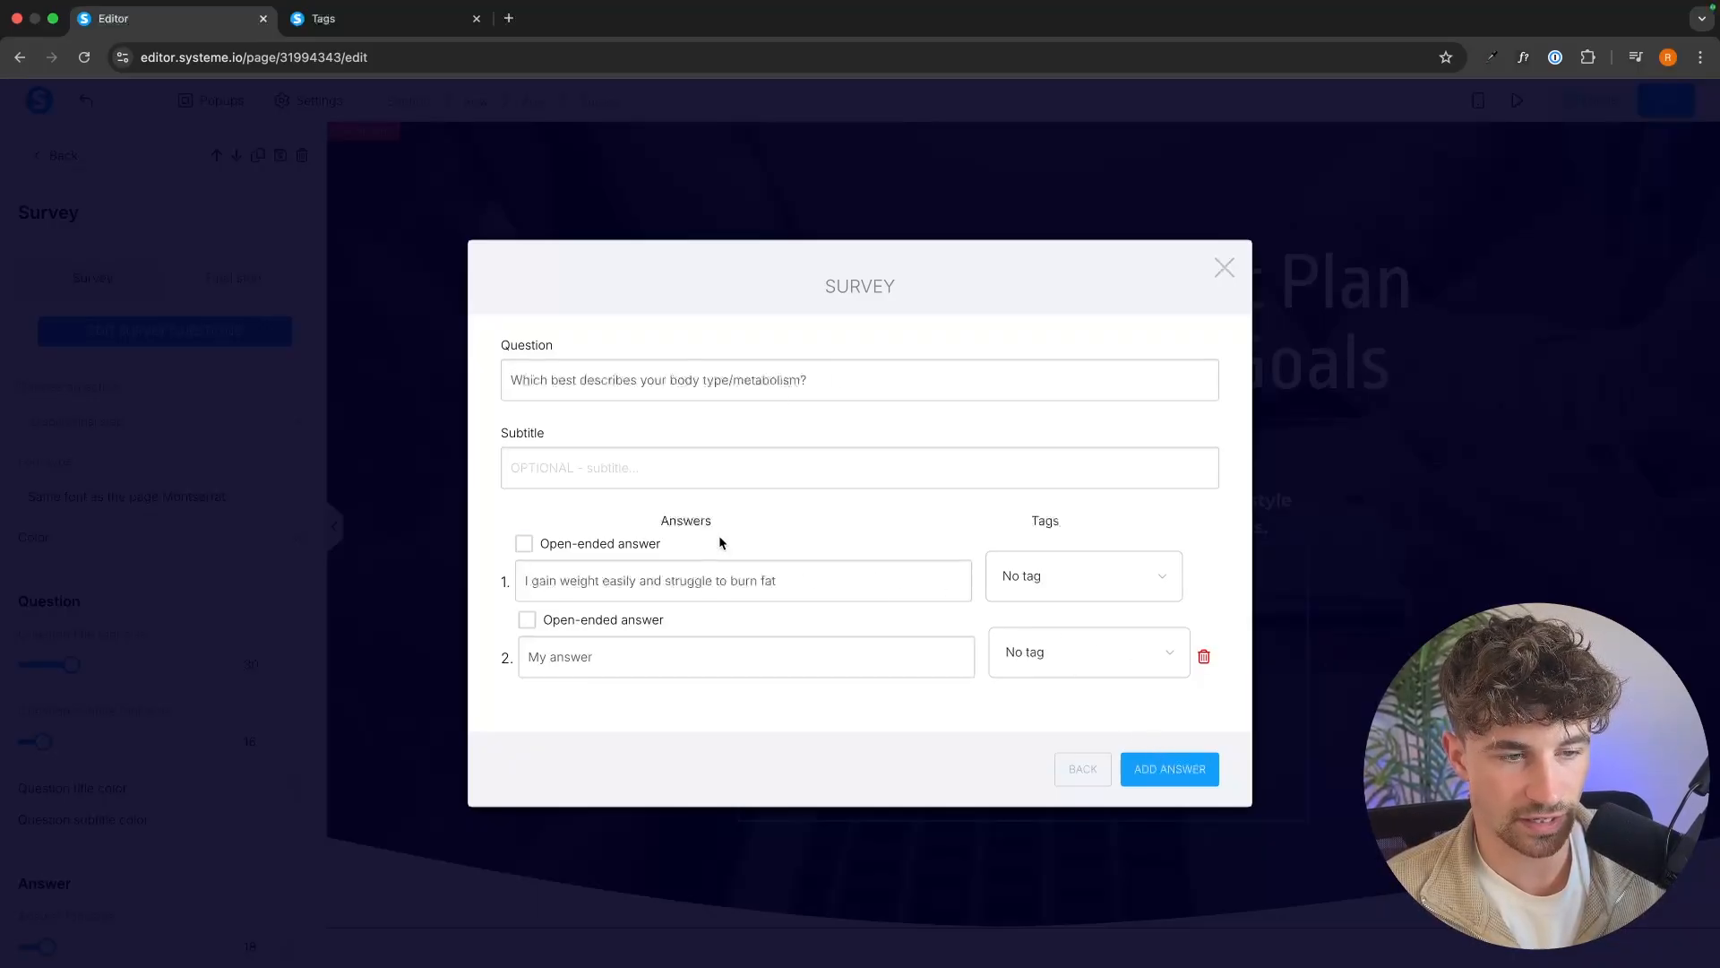
click(657, 651)
text(I'm somewhere in the middle)
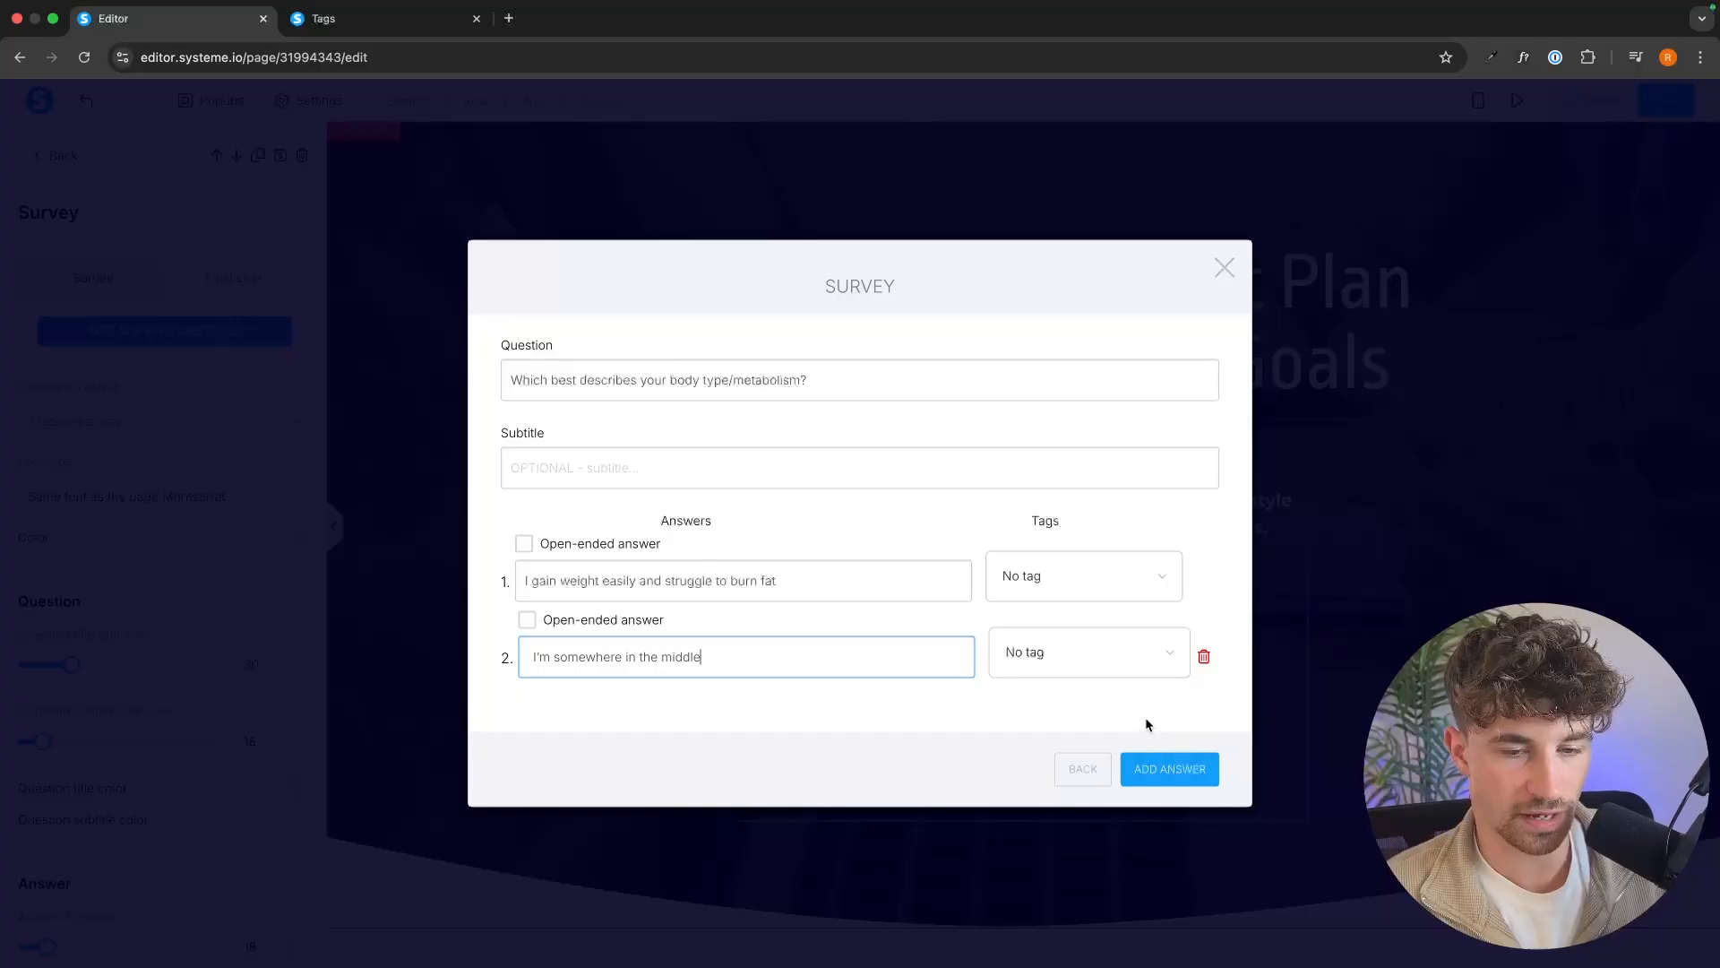
click(1157, 767)
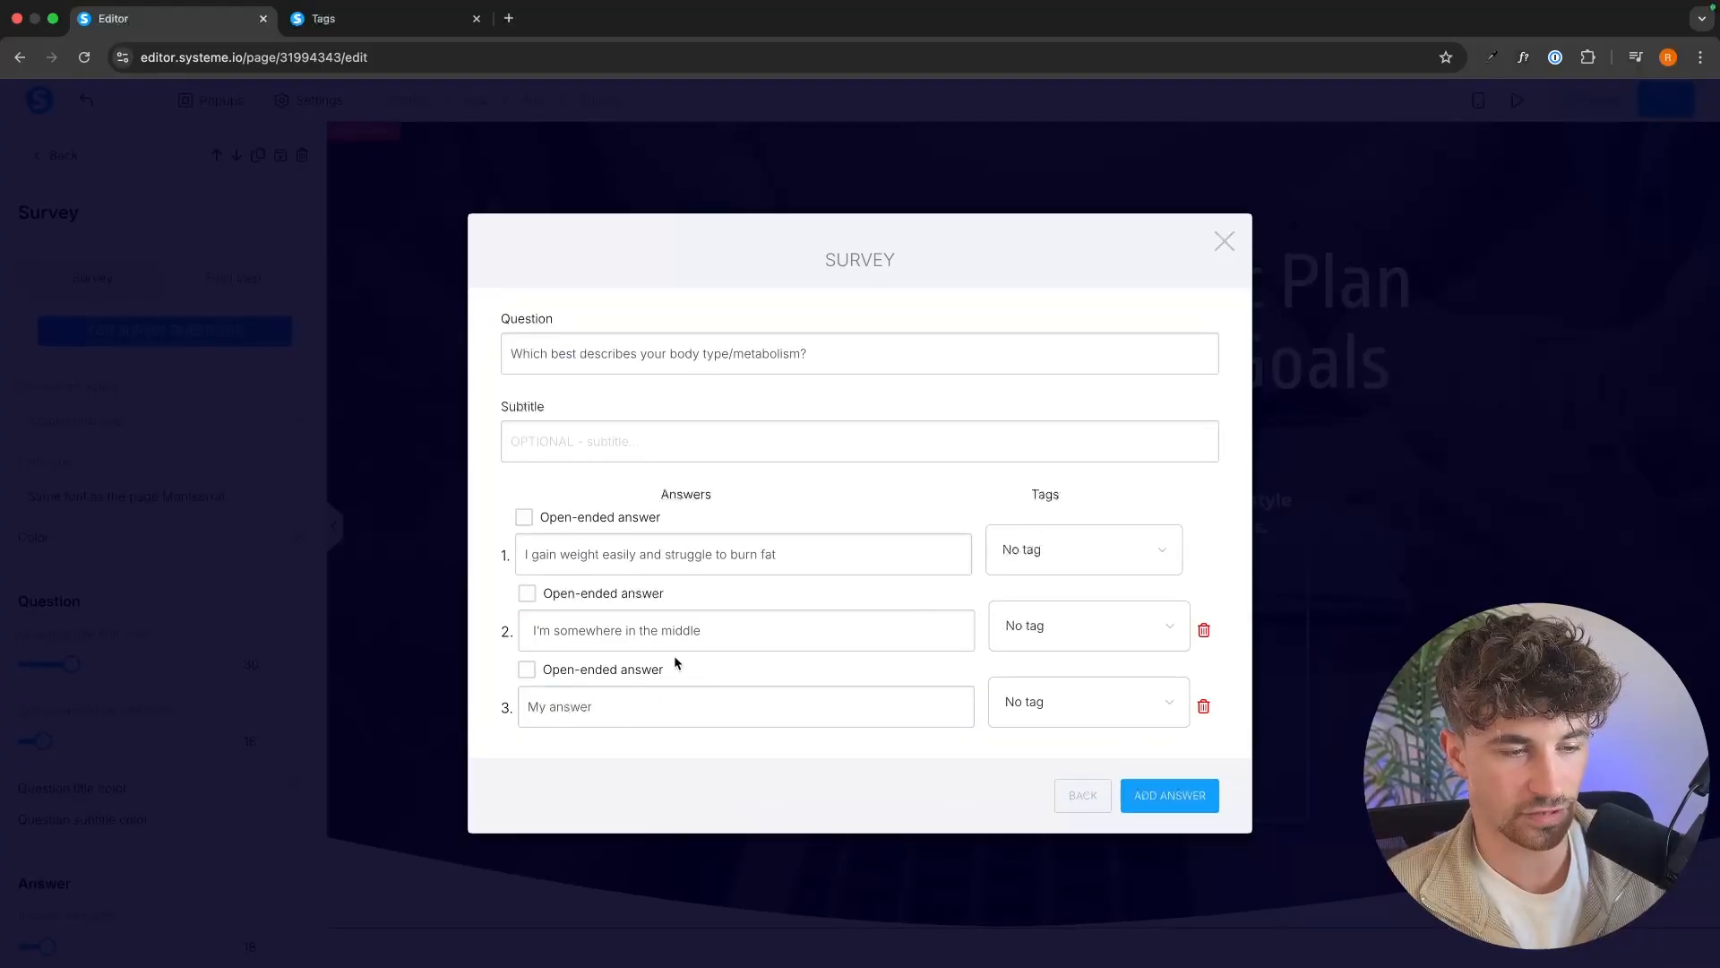
click(753, 692)
text(I stay lean easily, even without much effort)
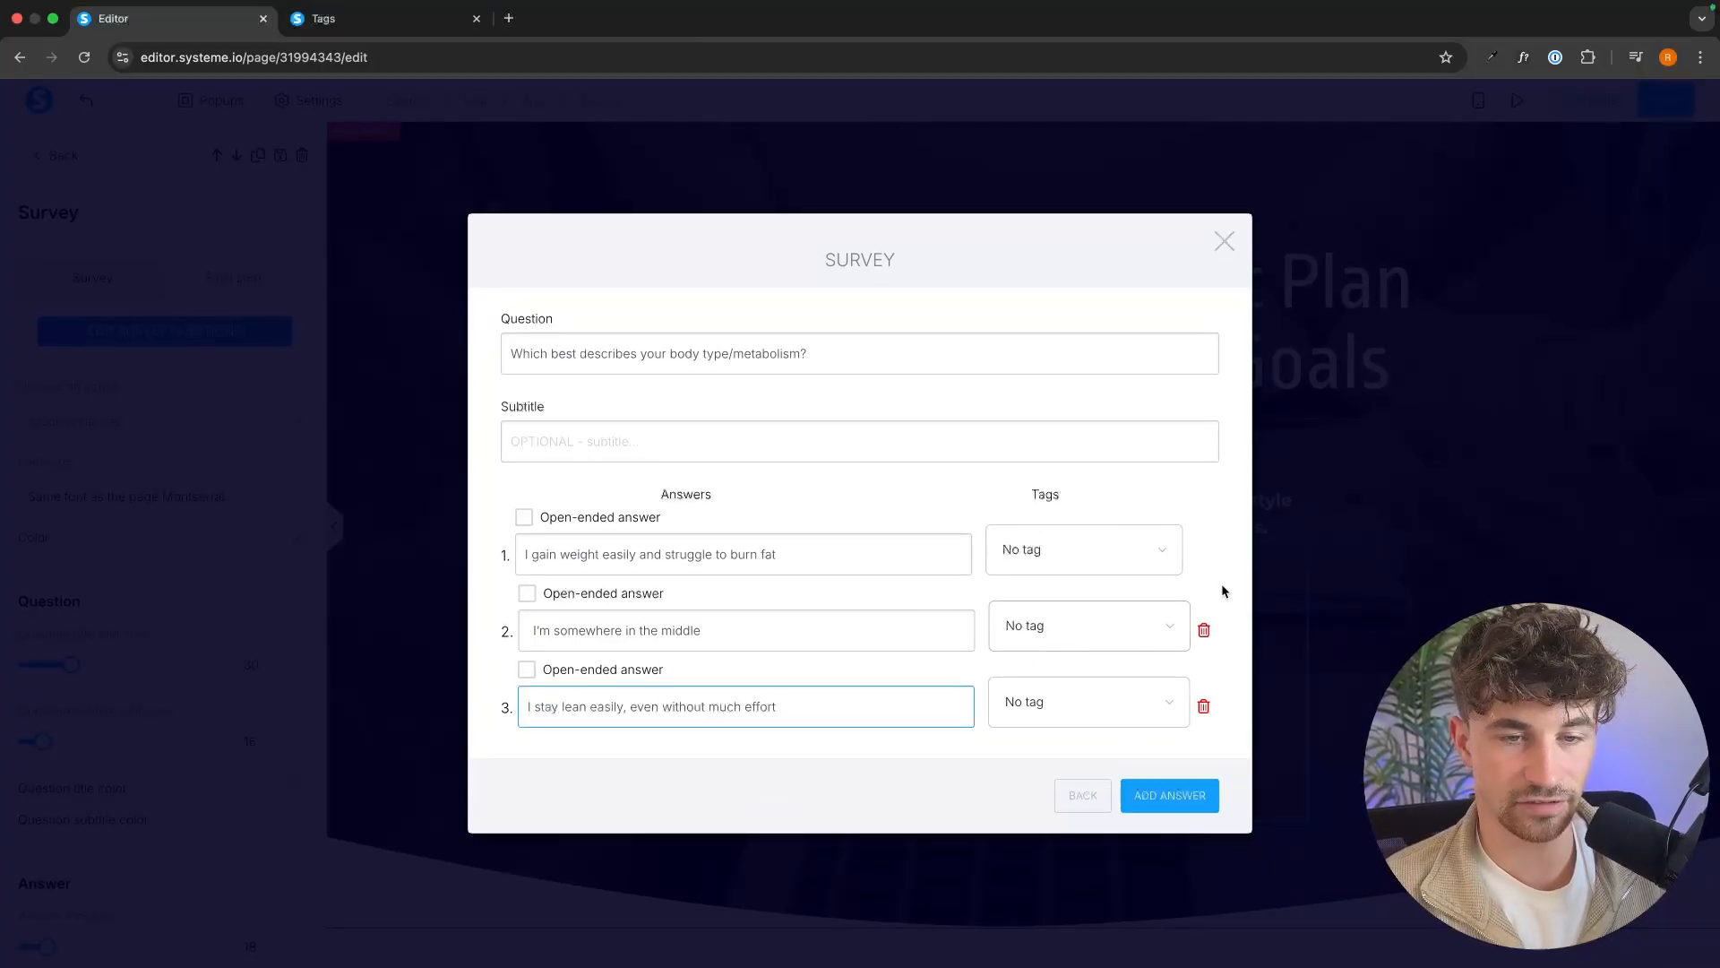
Check the contact tags list, and return to the page editor to close the survey questions dialog.
click(403, 20)
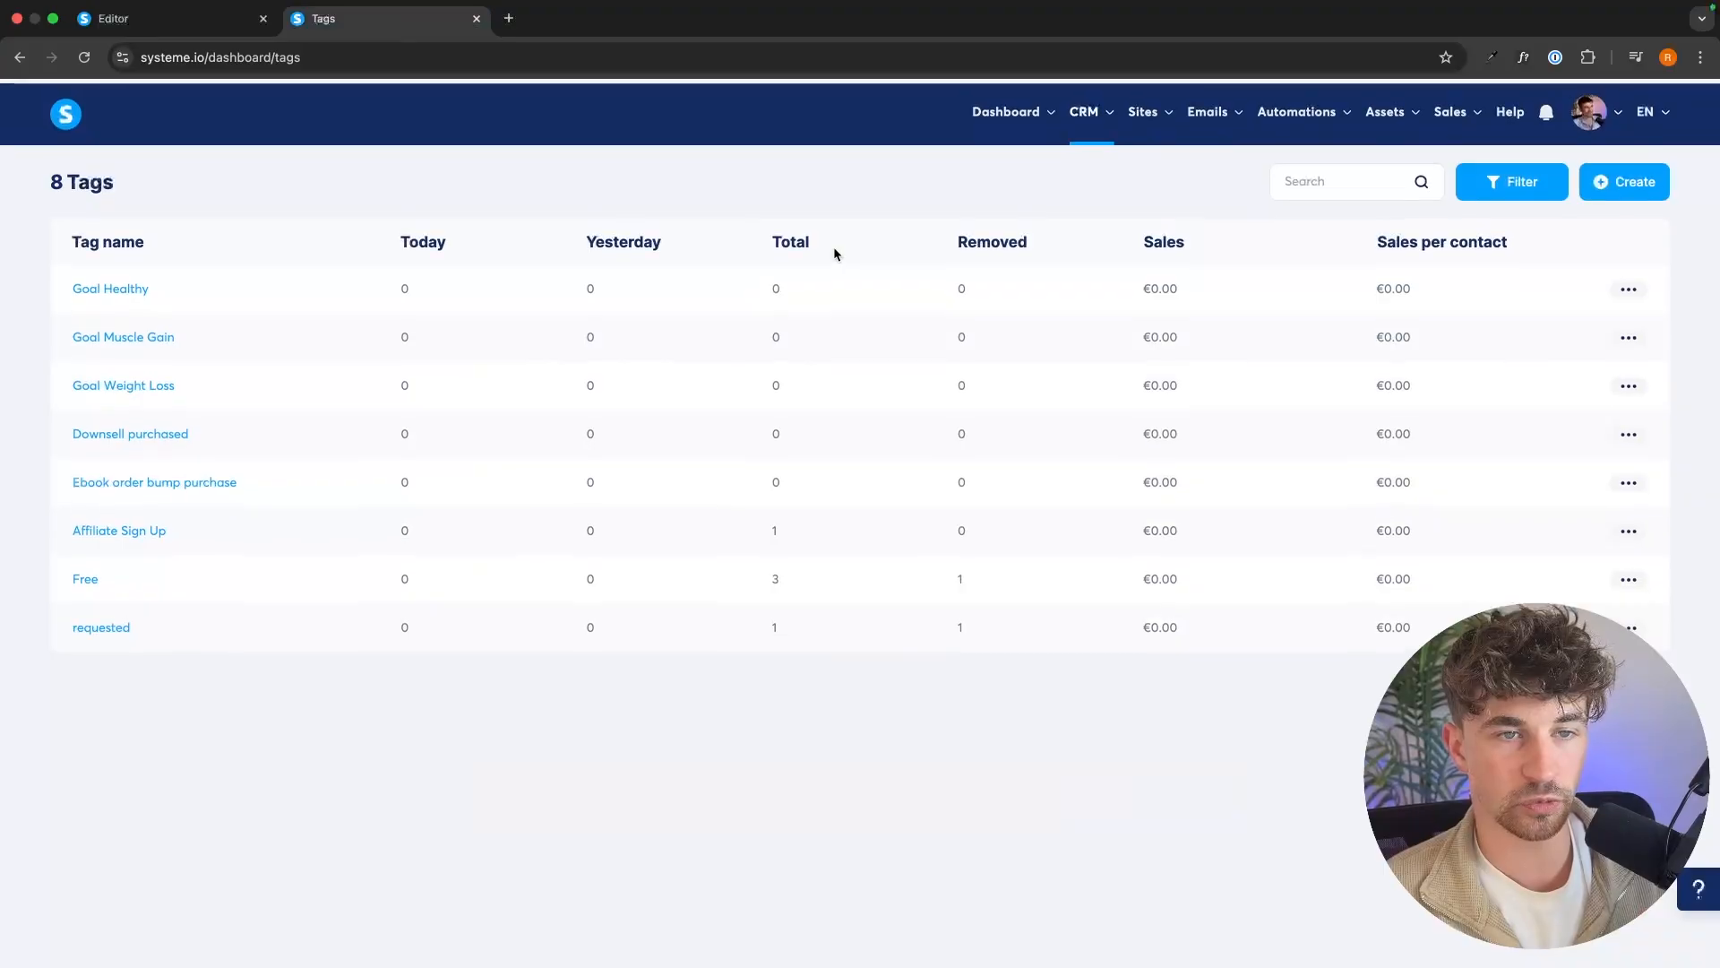
click(156, 33)
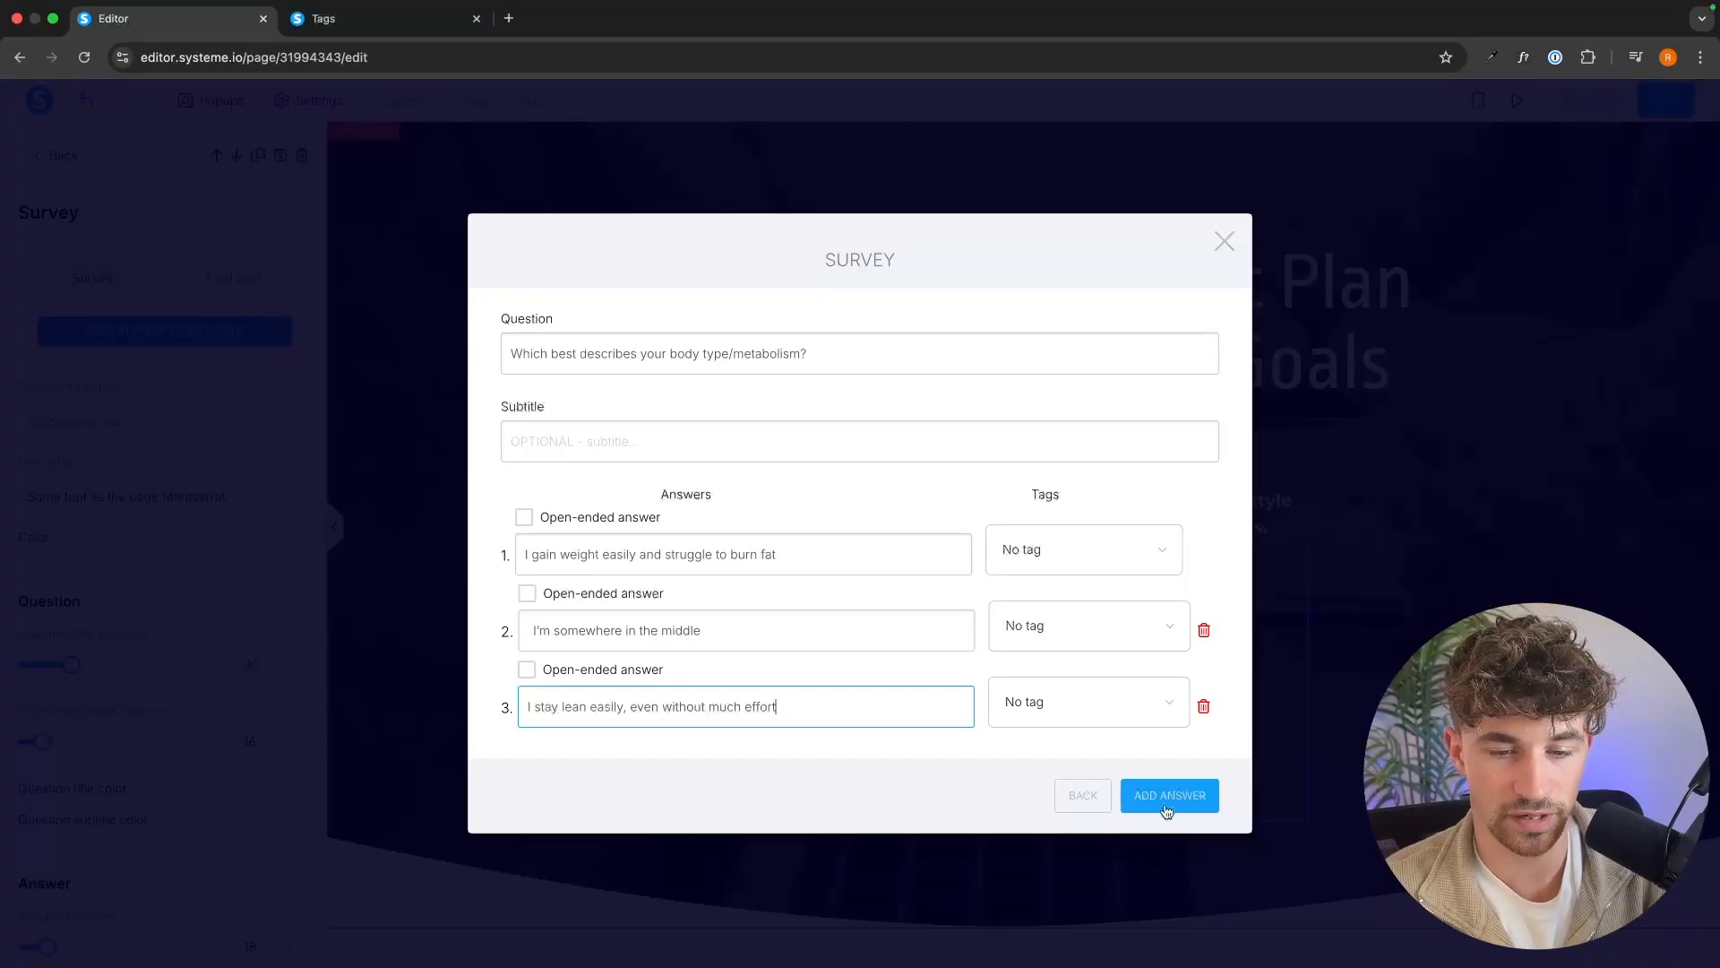
click(1086, 795)
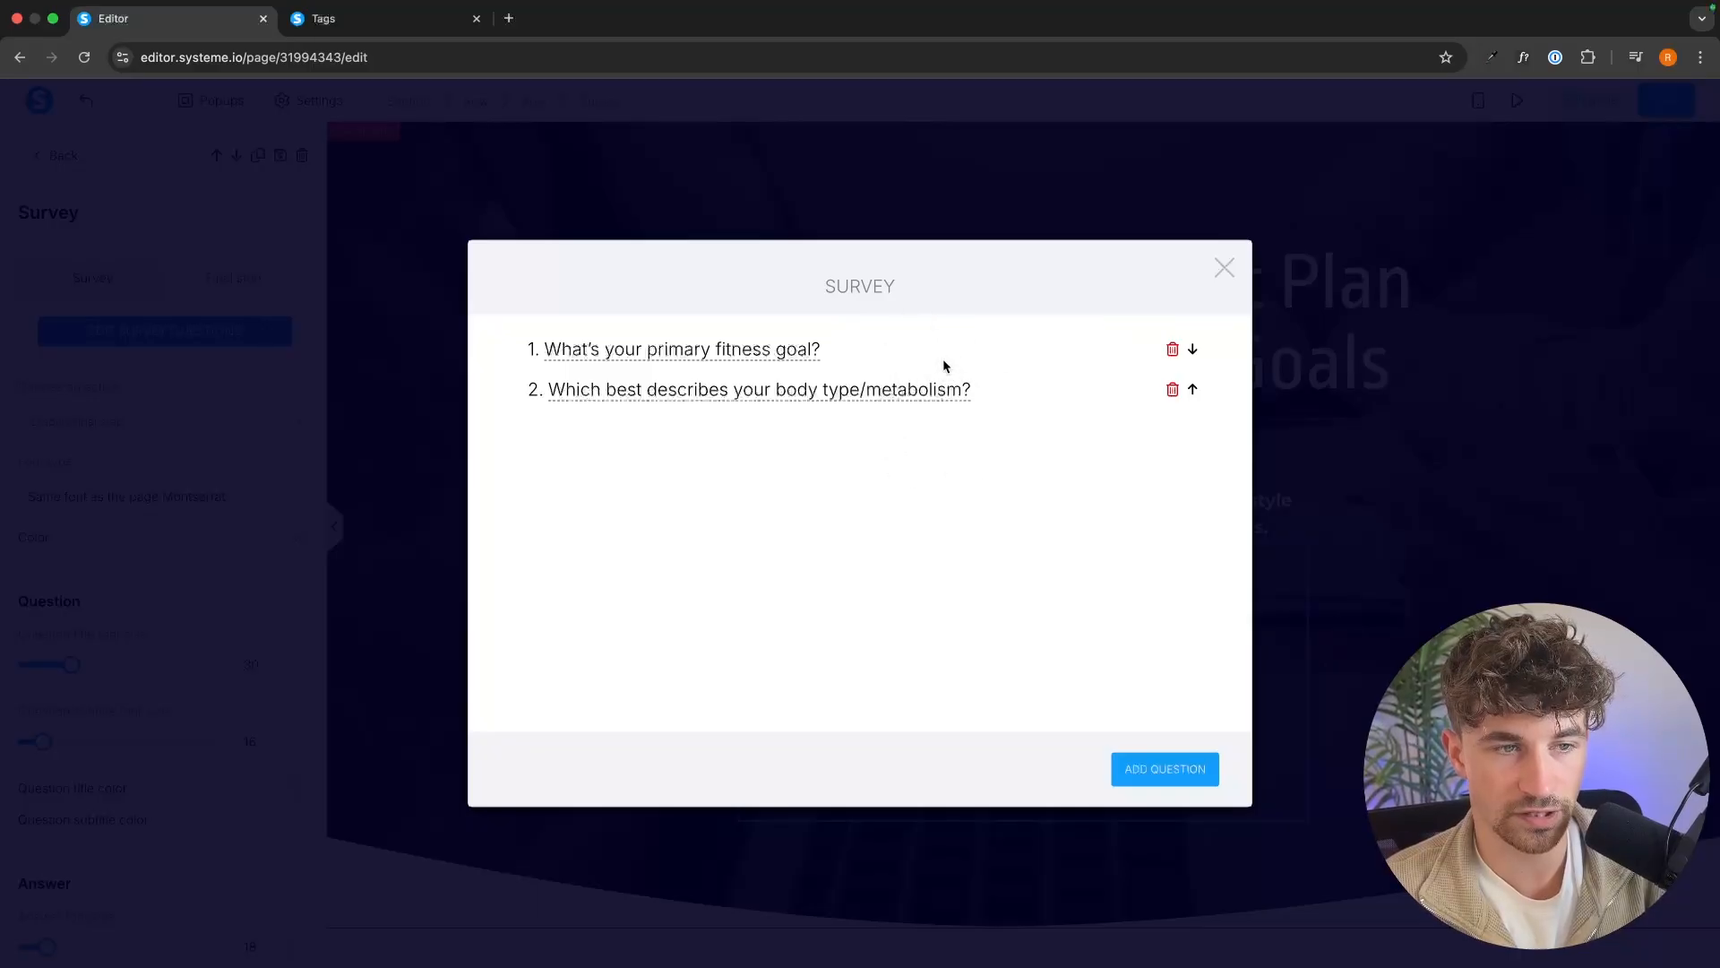
click(1224, 267)
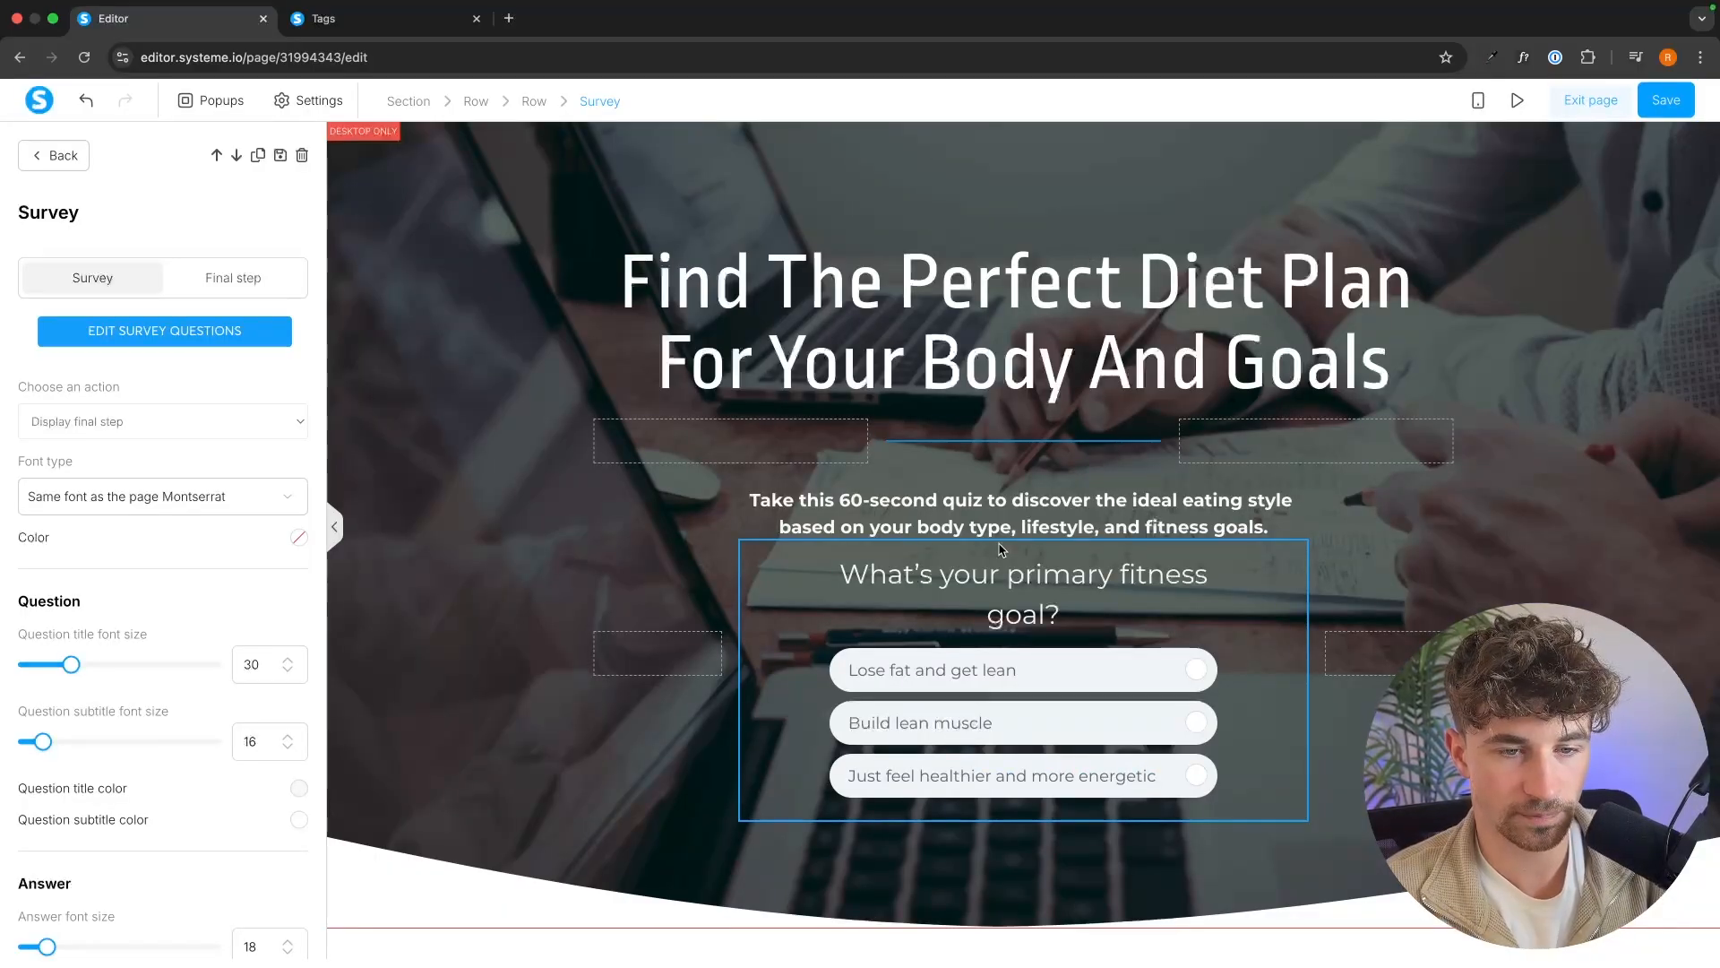
Select the survey element on the page and display its final step.
click(619, 435)
click(663, 474)
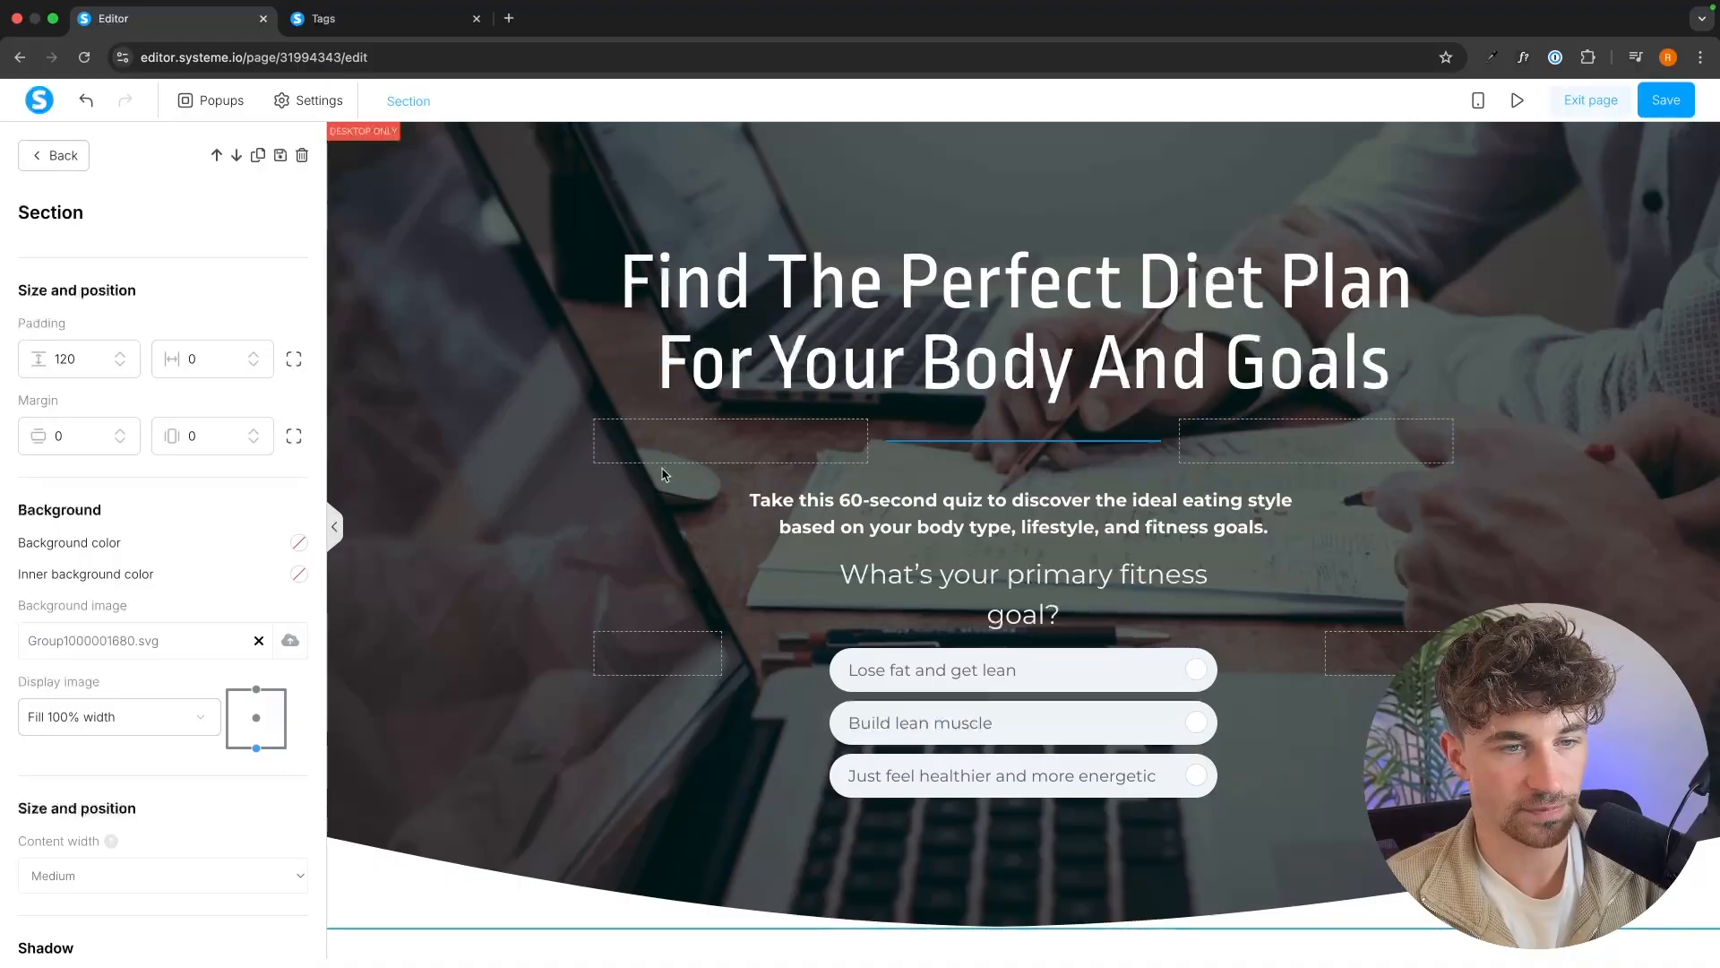
click(941, 630)
click(951, 628)
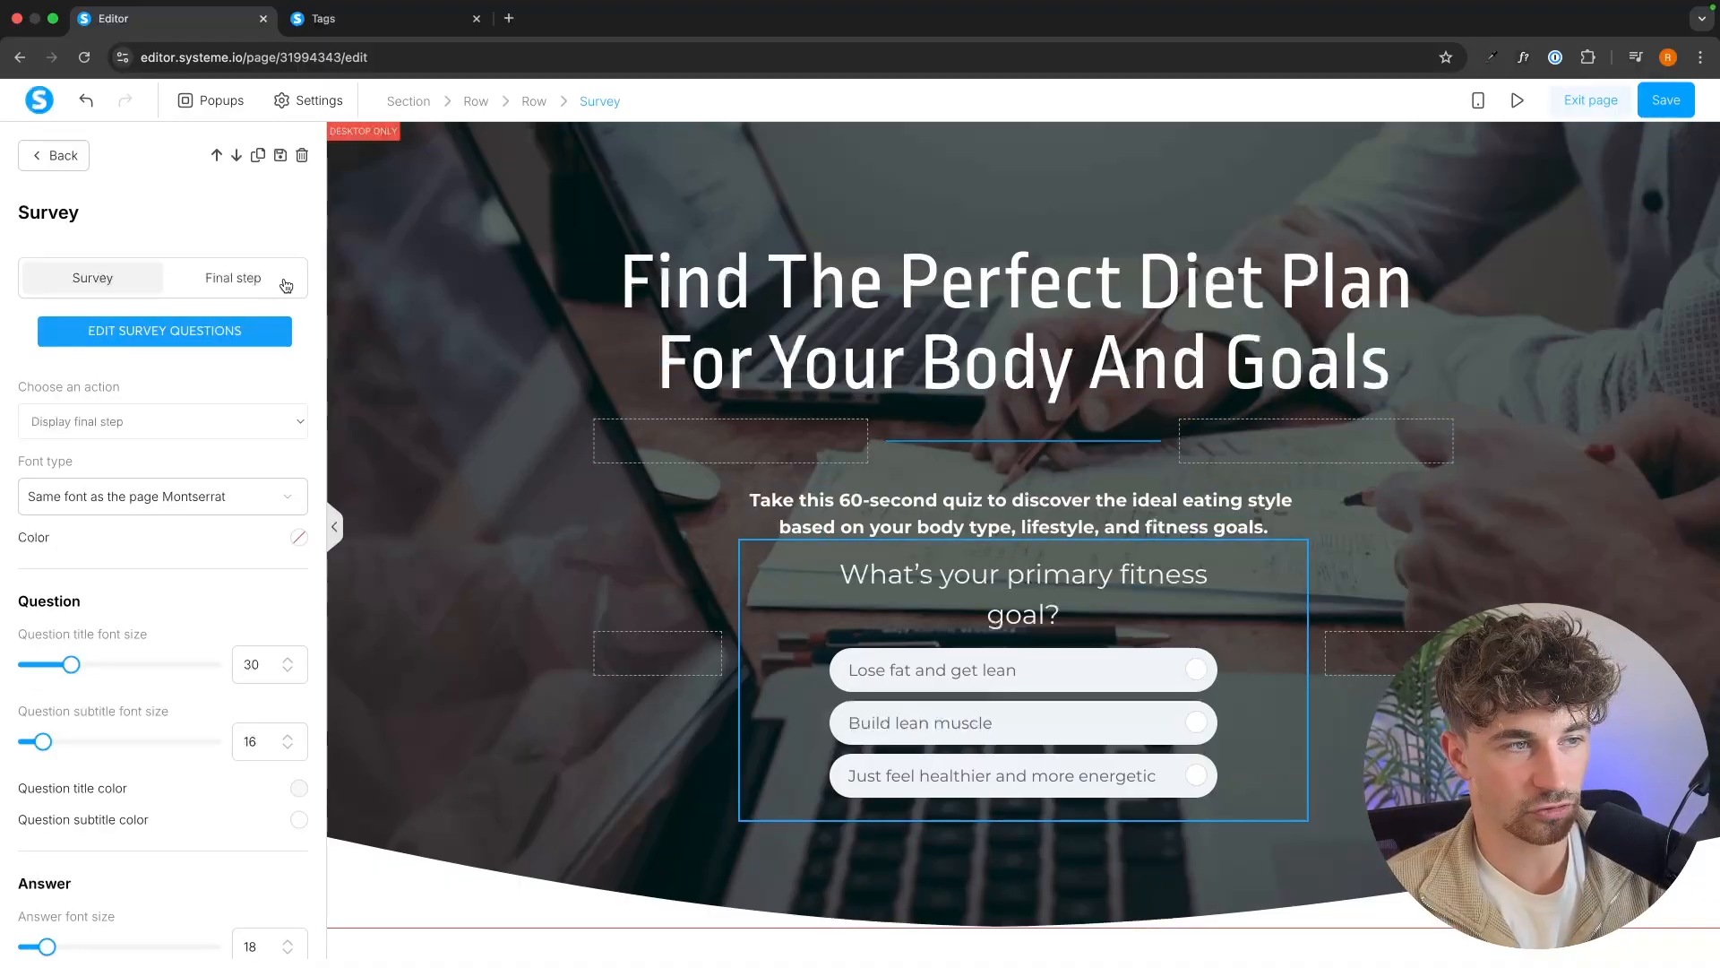
click(259, 279)
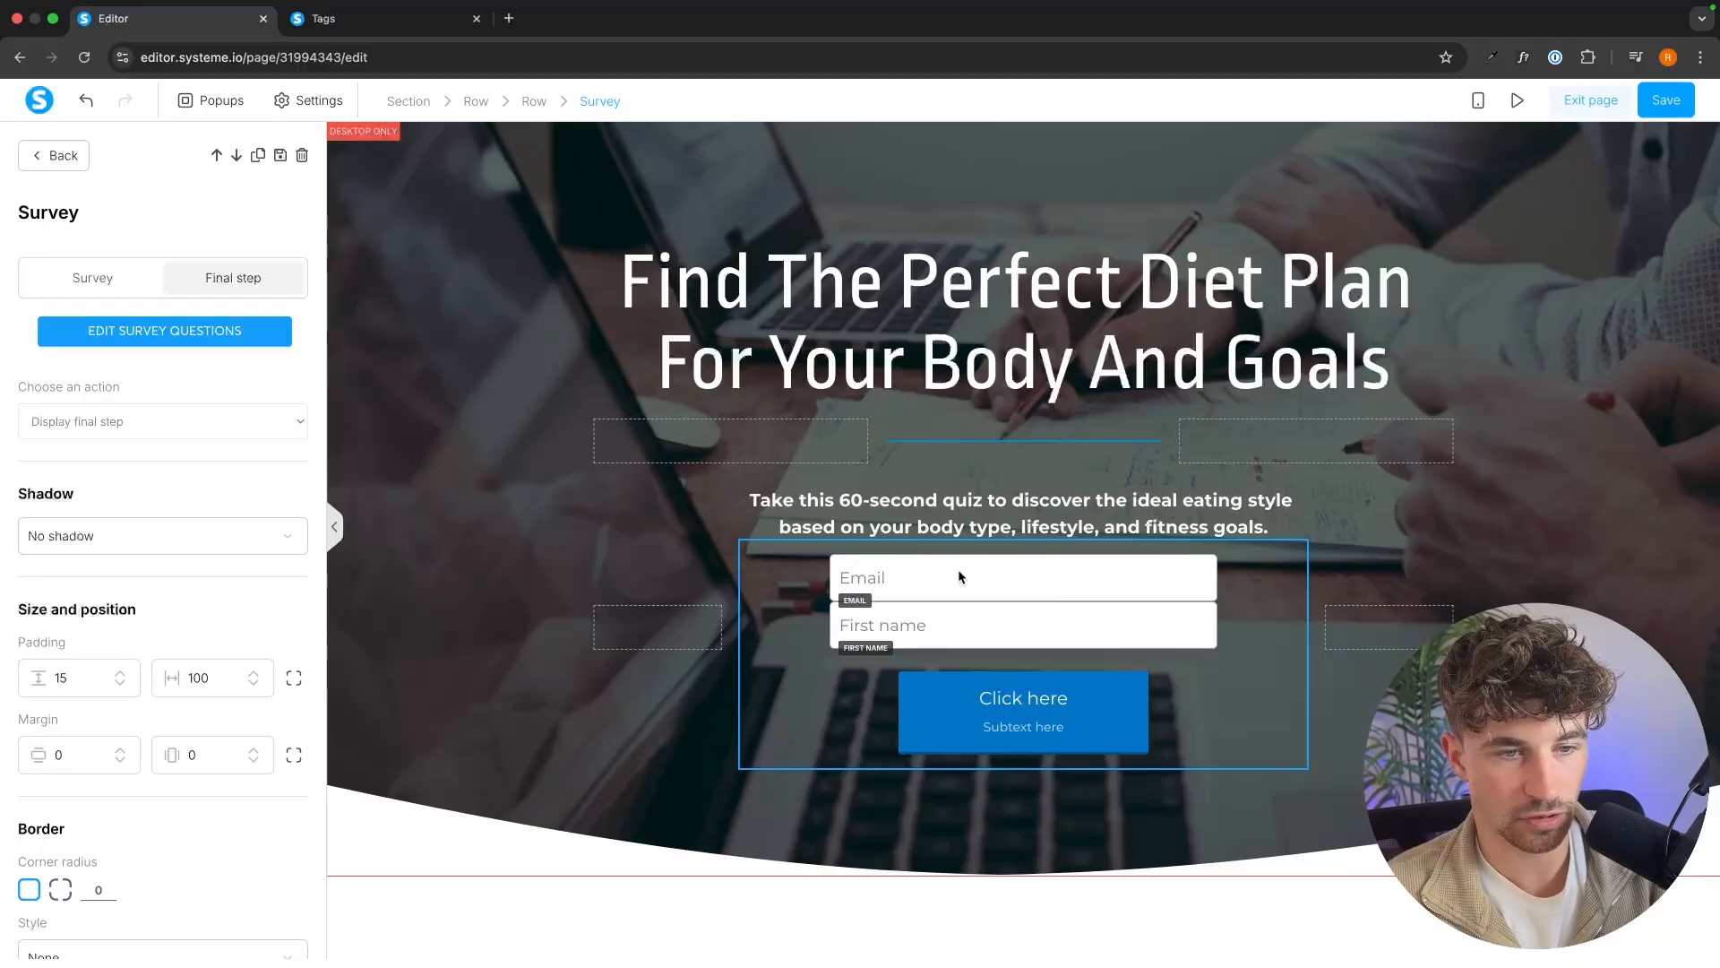
Try adding a form input between the first name field and the button, look through its input types, and delete it.
click(1001, 573)
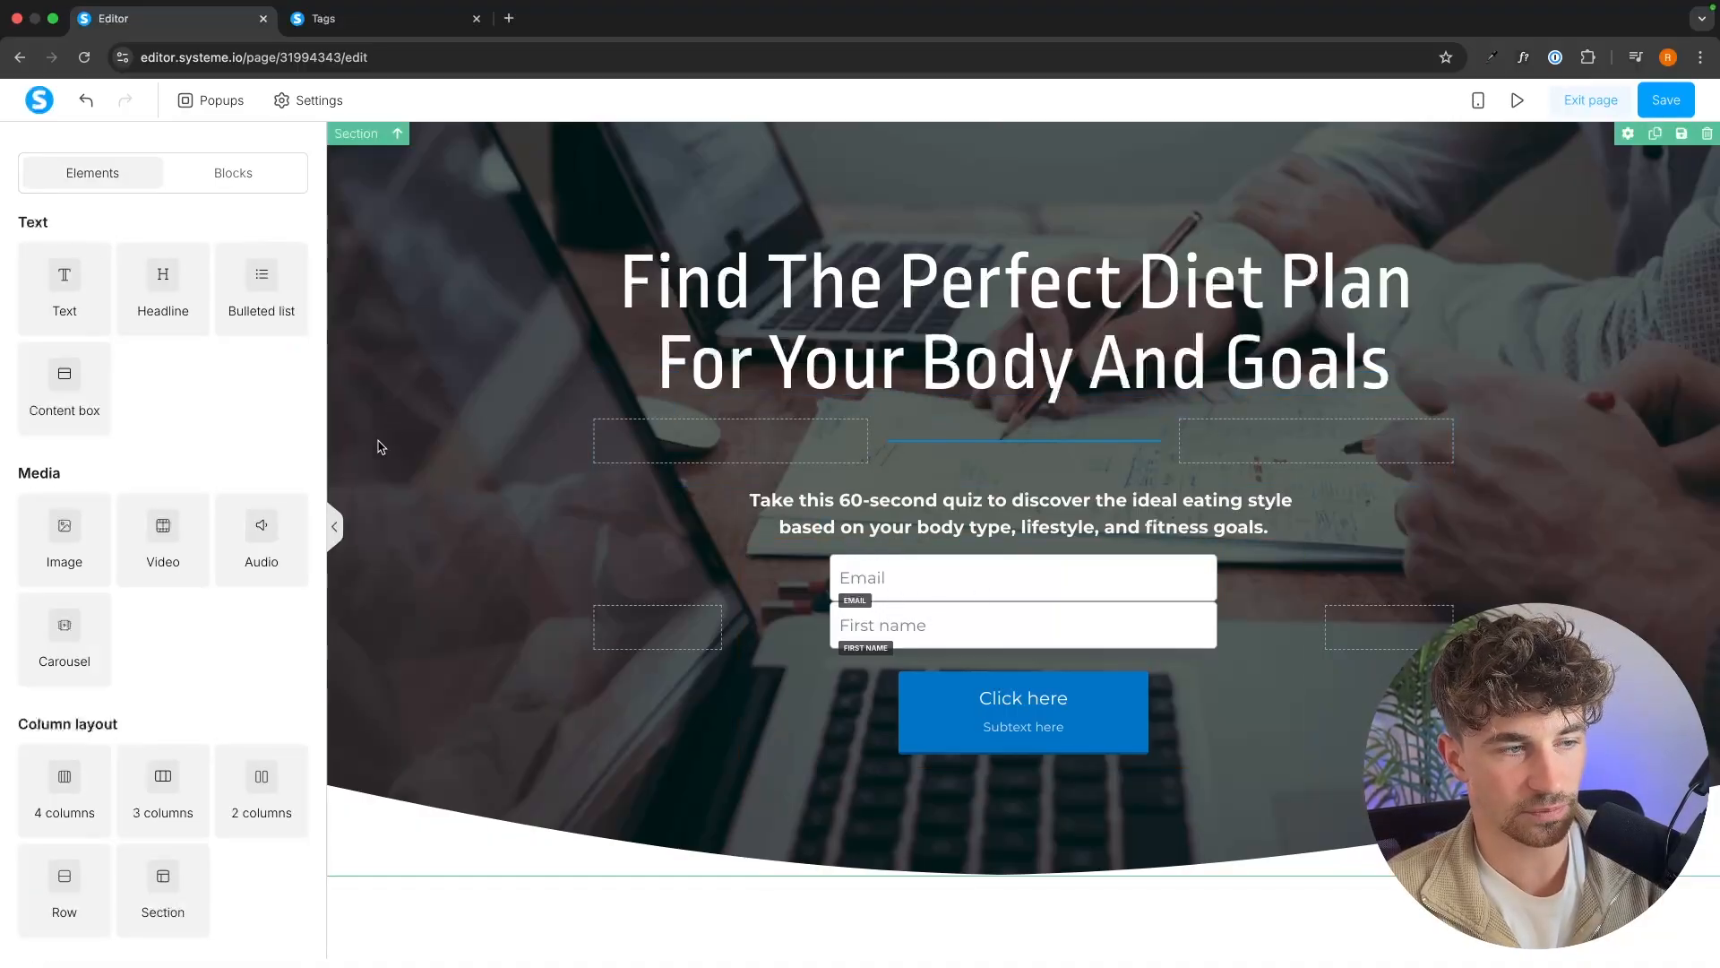
scroll(250, 520, down, 7)
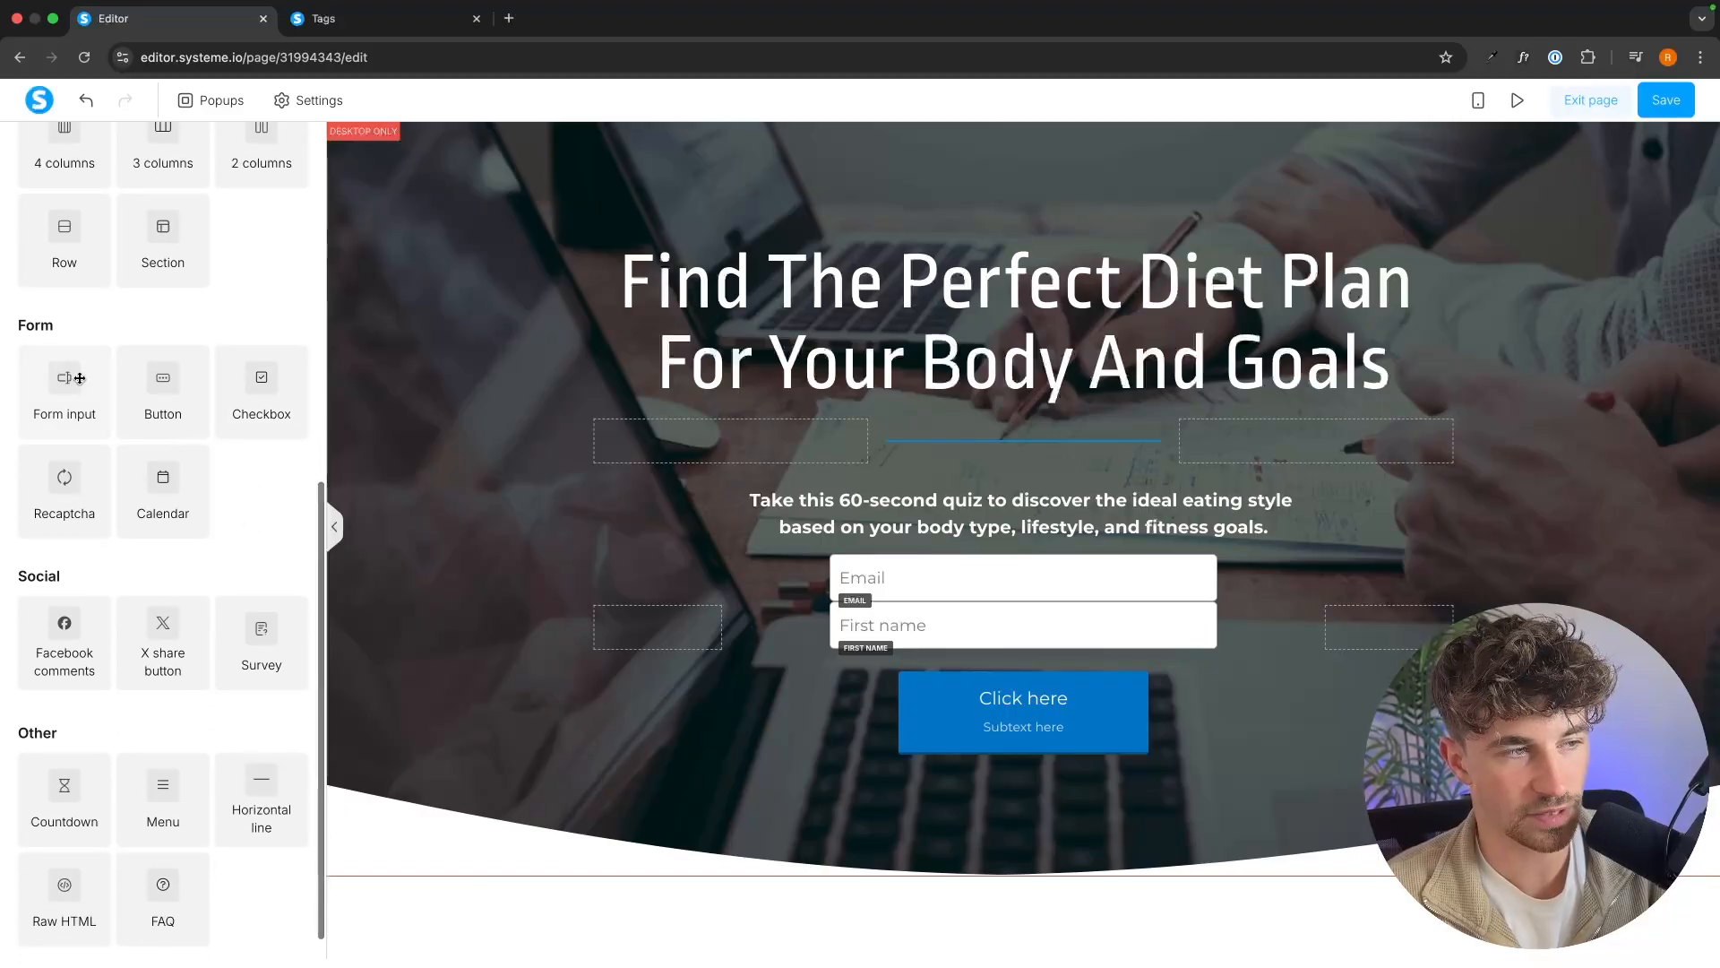
drag(79, 378, 989, 674)
click(162, 301)
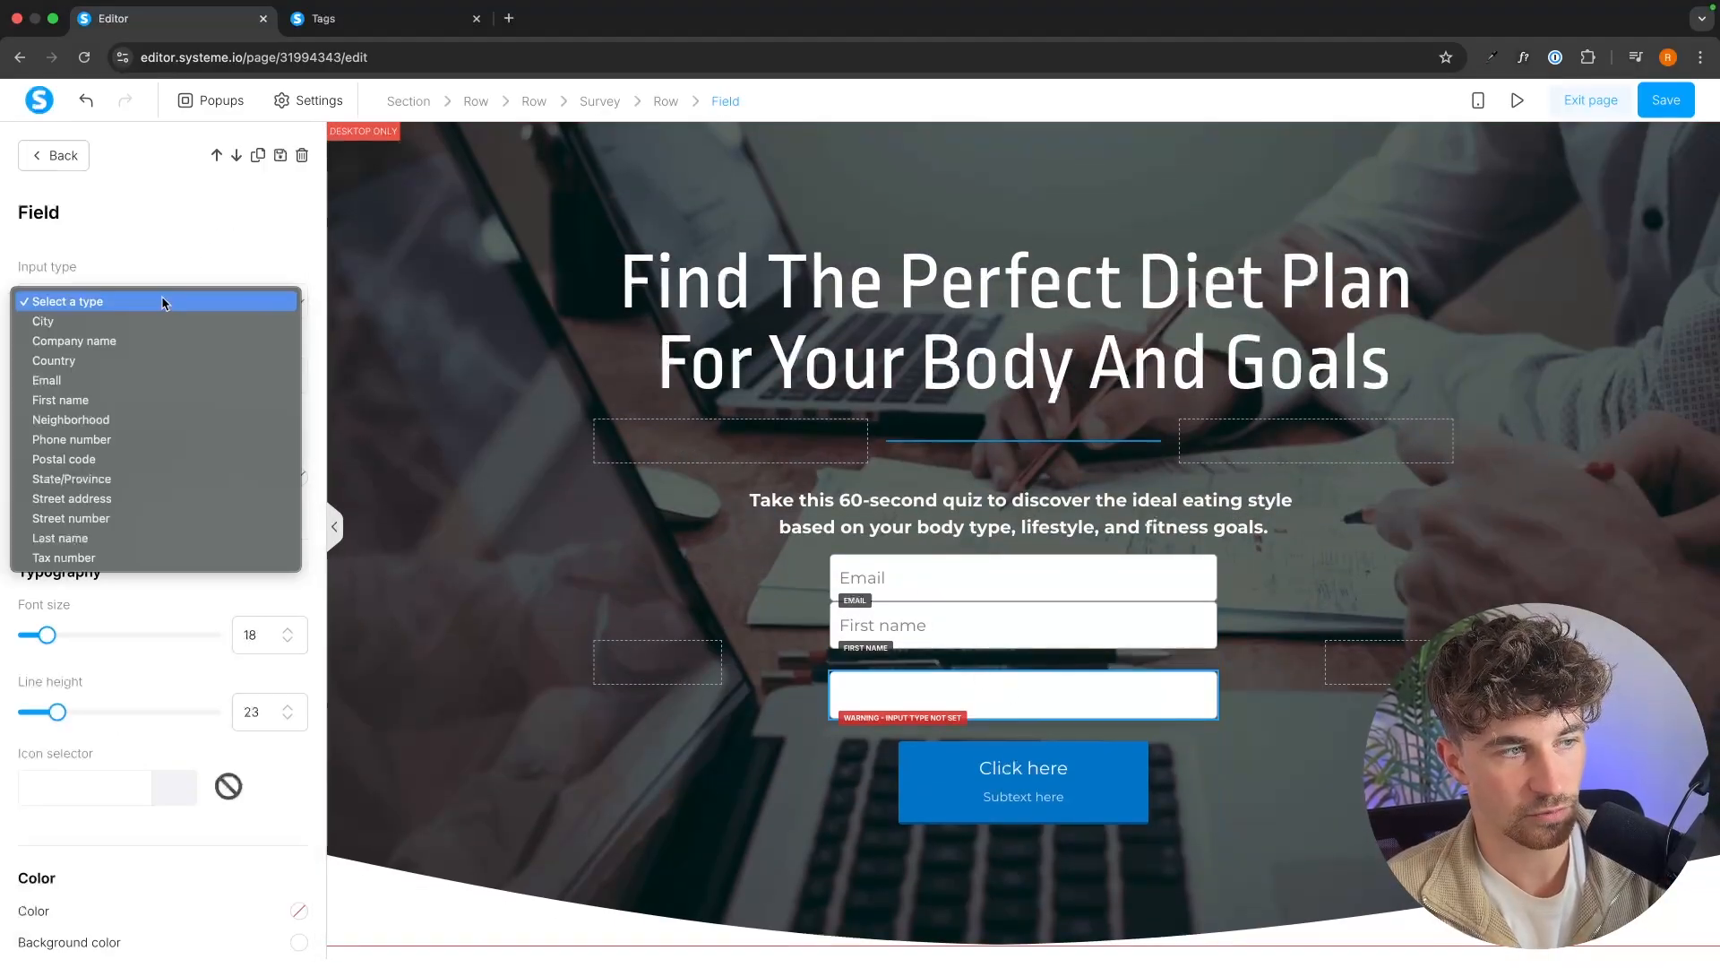
click(201, 261)
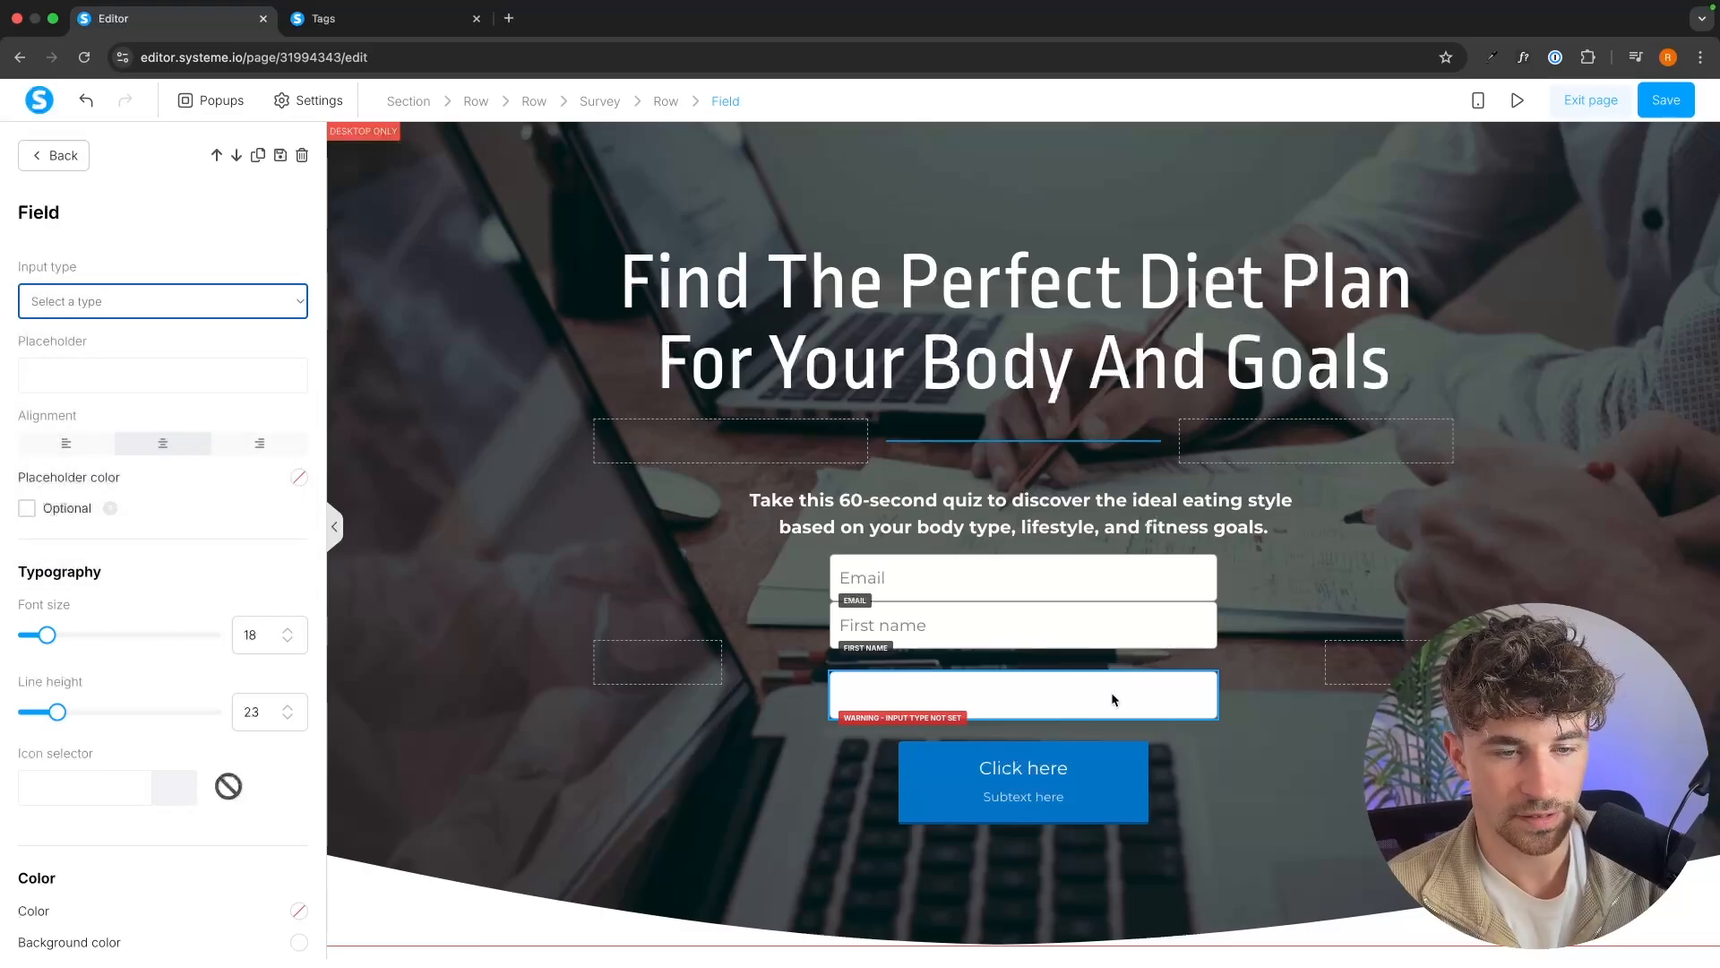
click(1201, 682)
click(1007, 164)
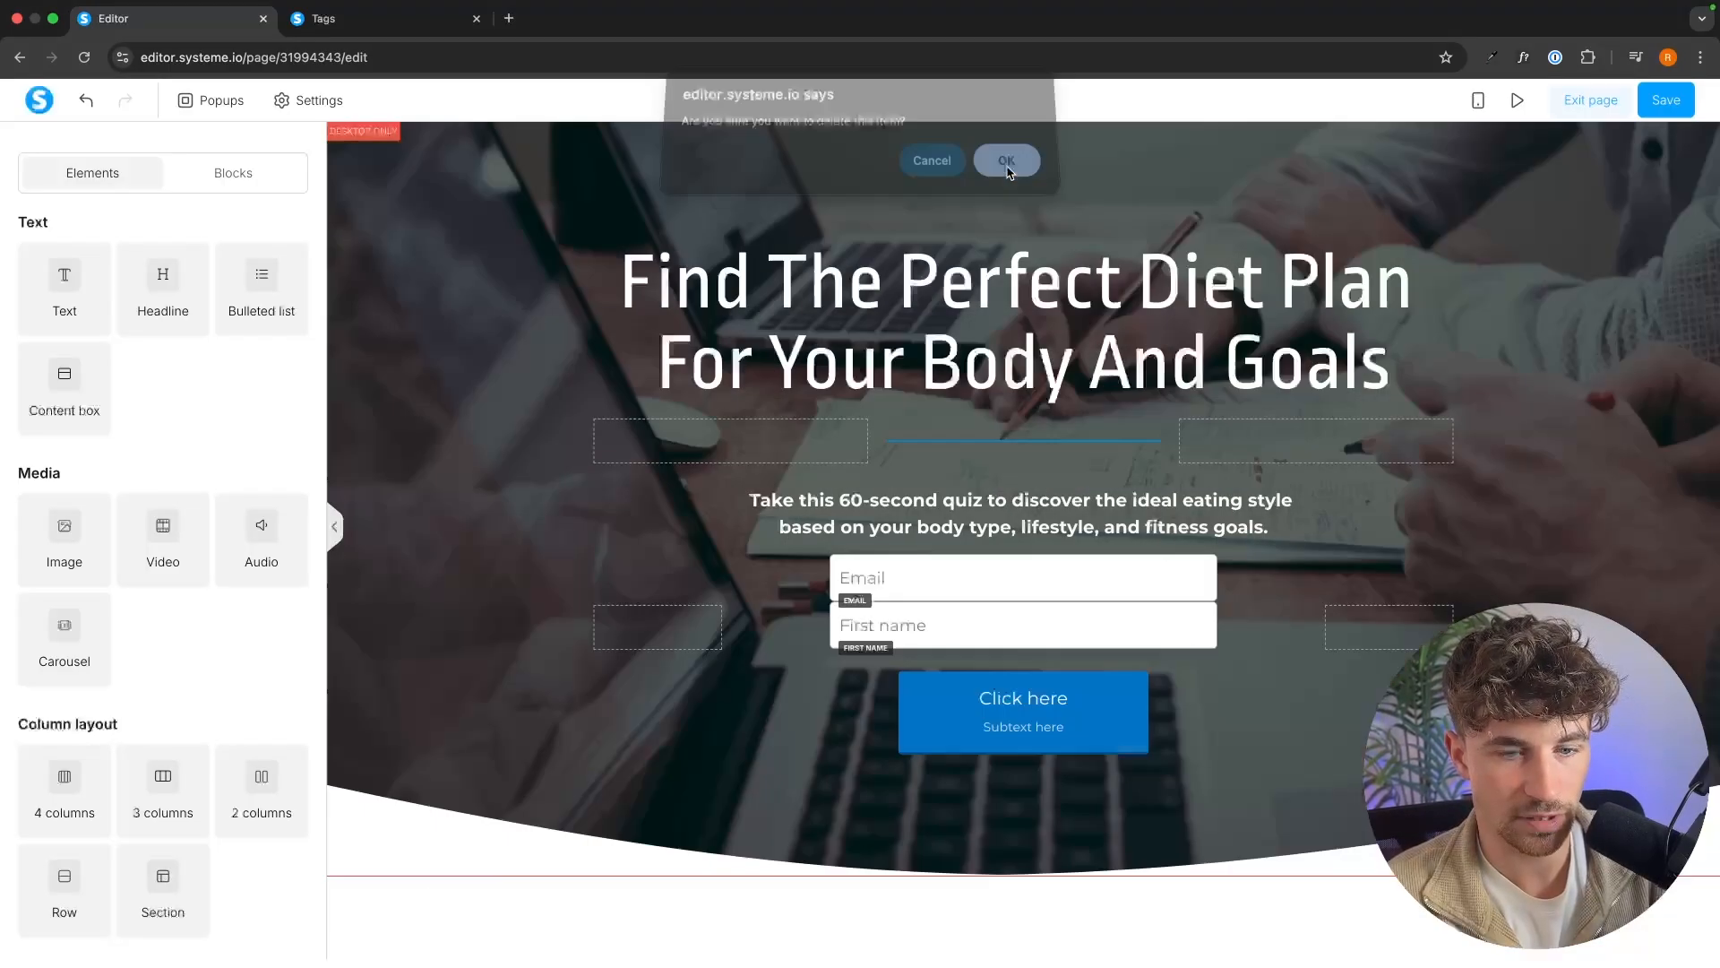
Set the opt-in form button's text to "Get your results now", remove its subtext, and save the page.
click(1078, 733)
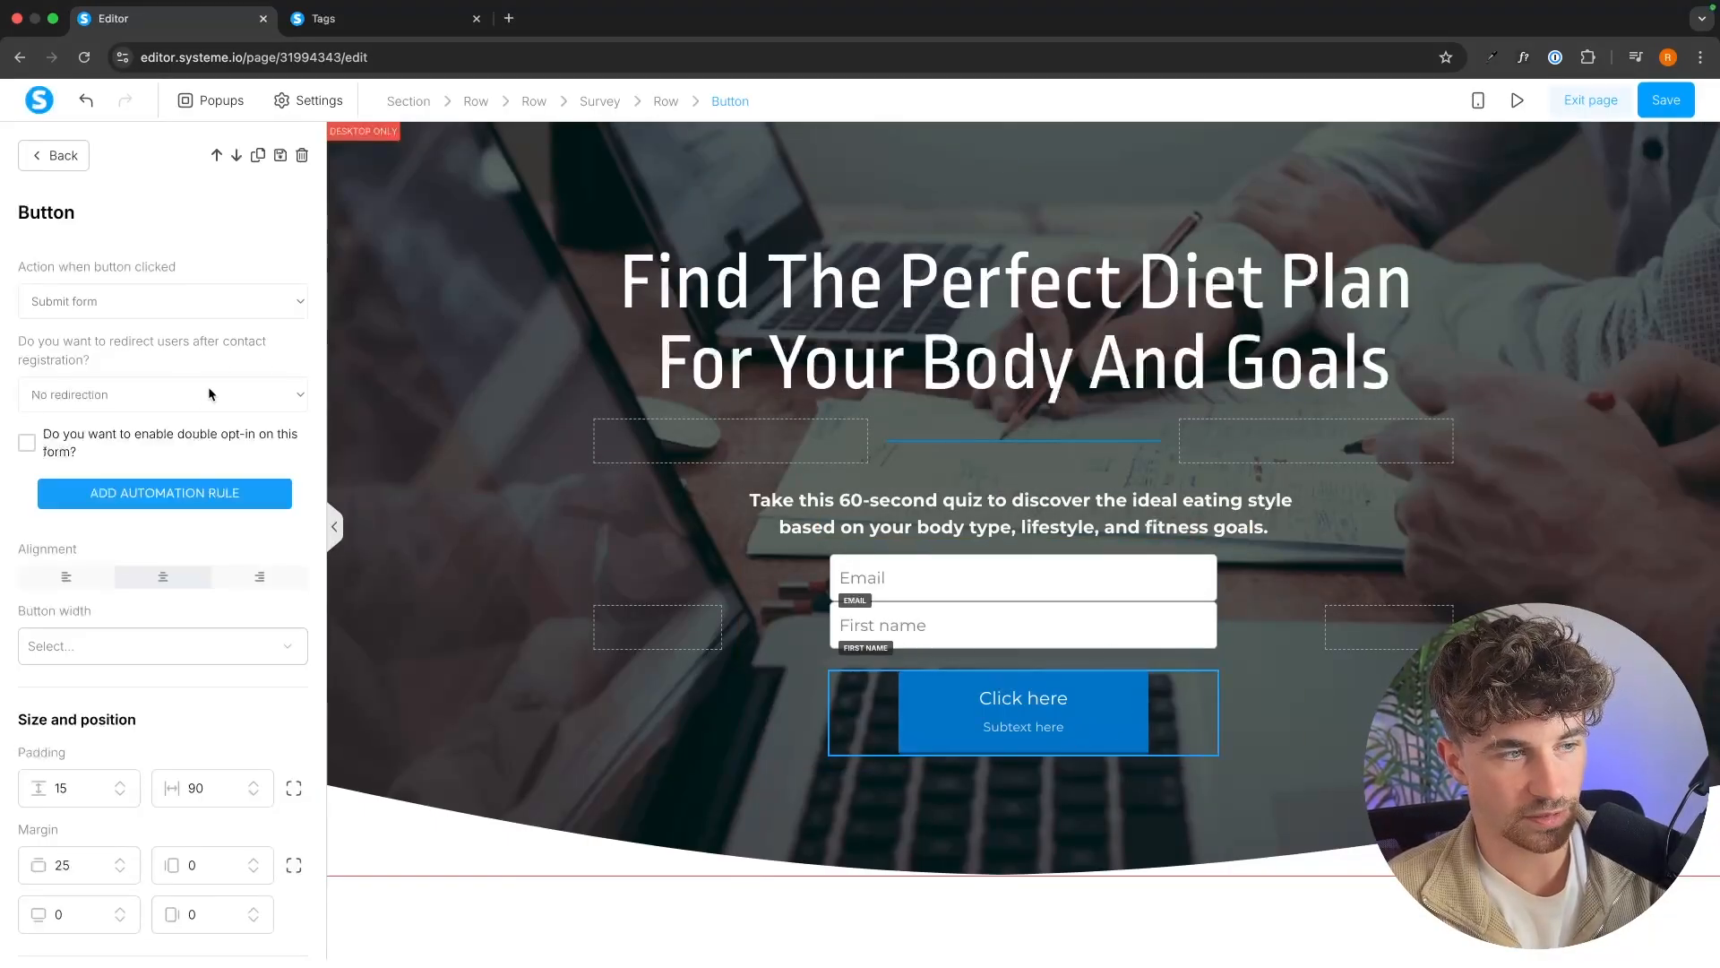
scroll(233, 421, down, 10)
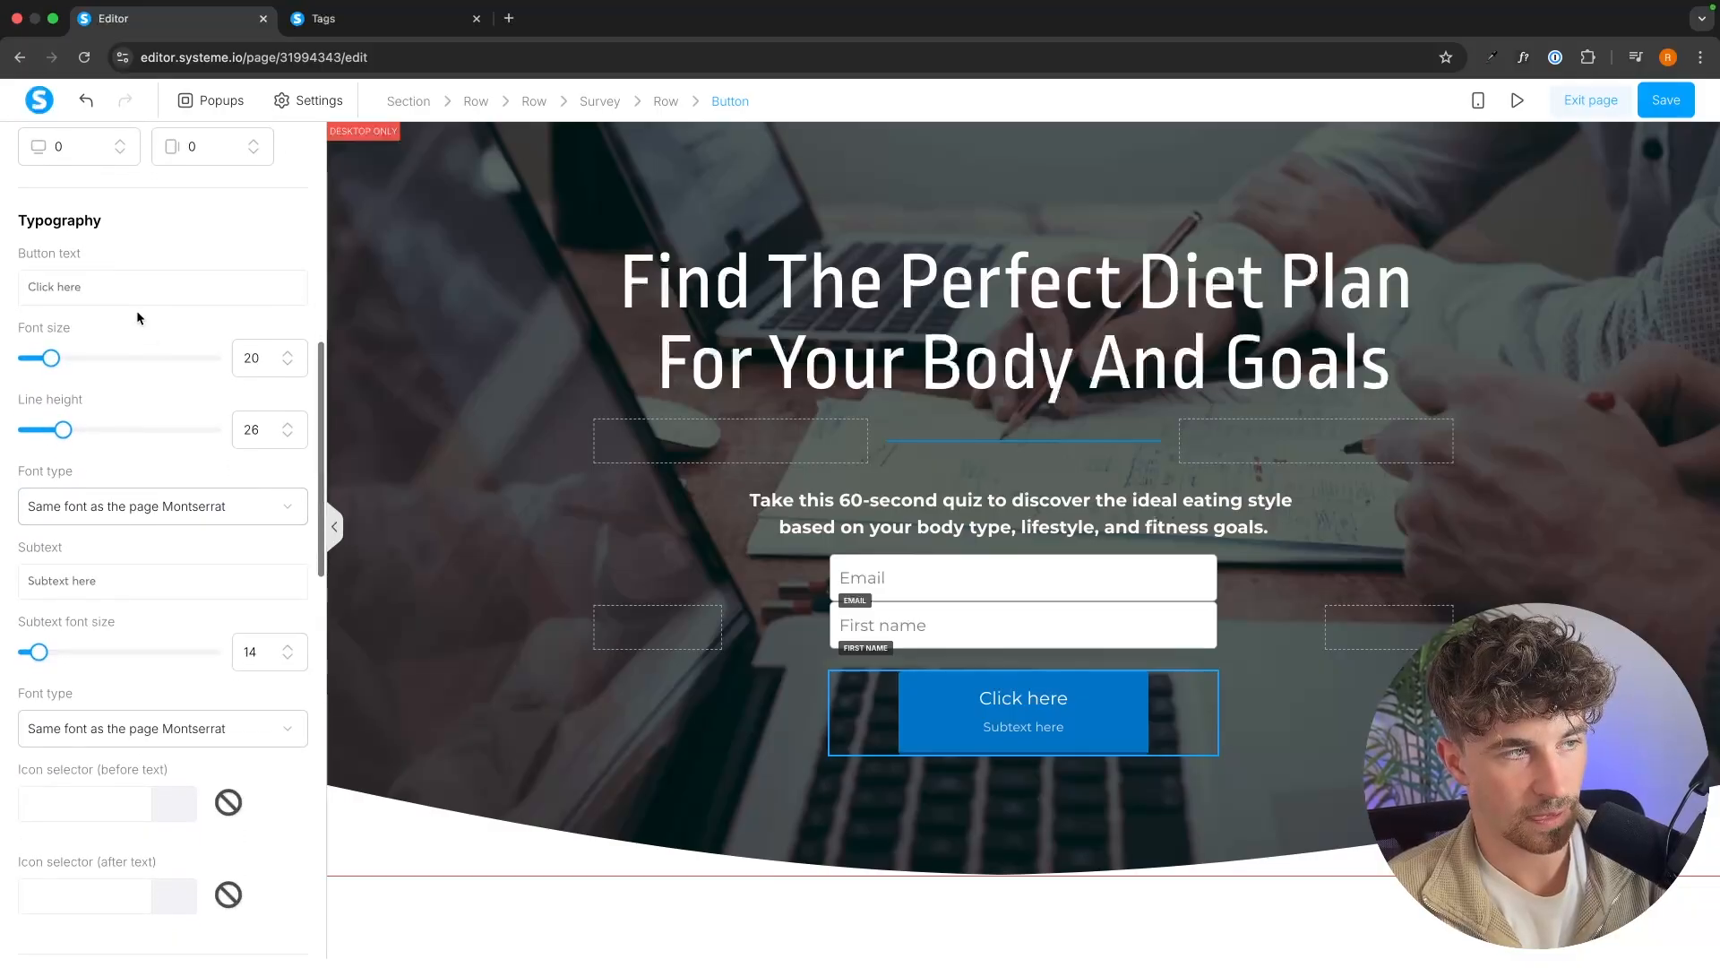
triple_click(127, 286)
text(Get y)
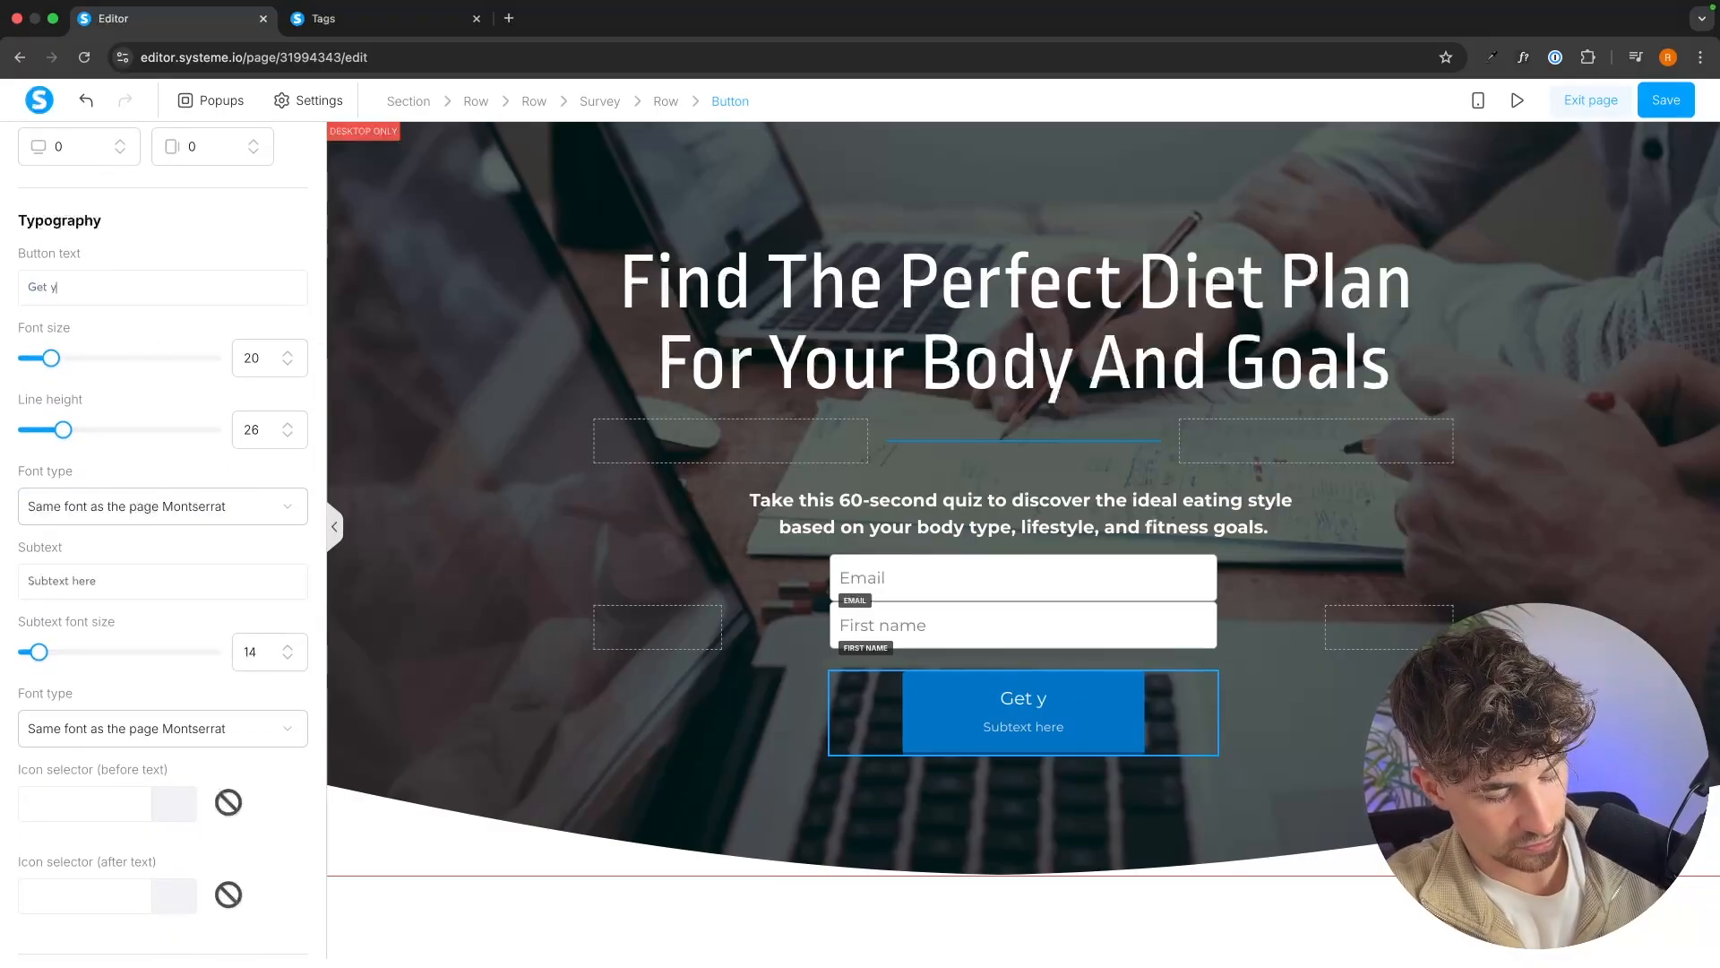
text(our results now)
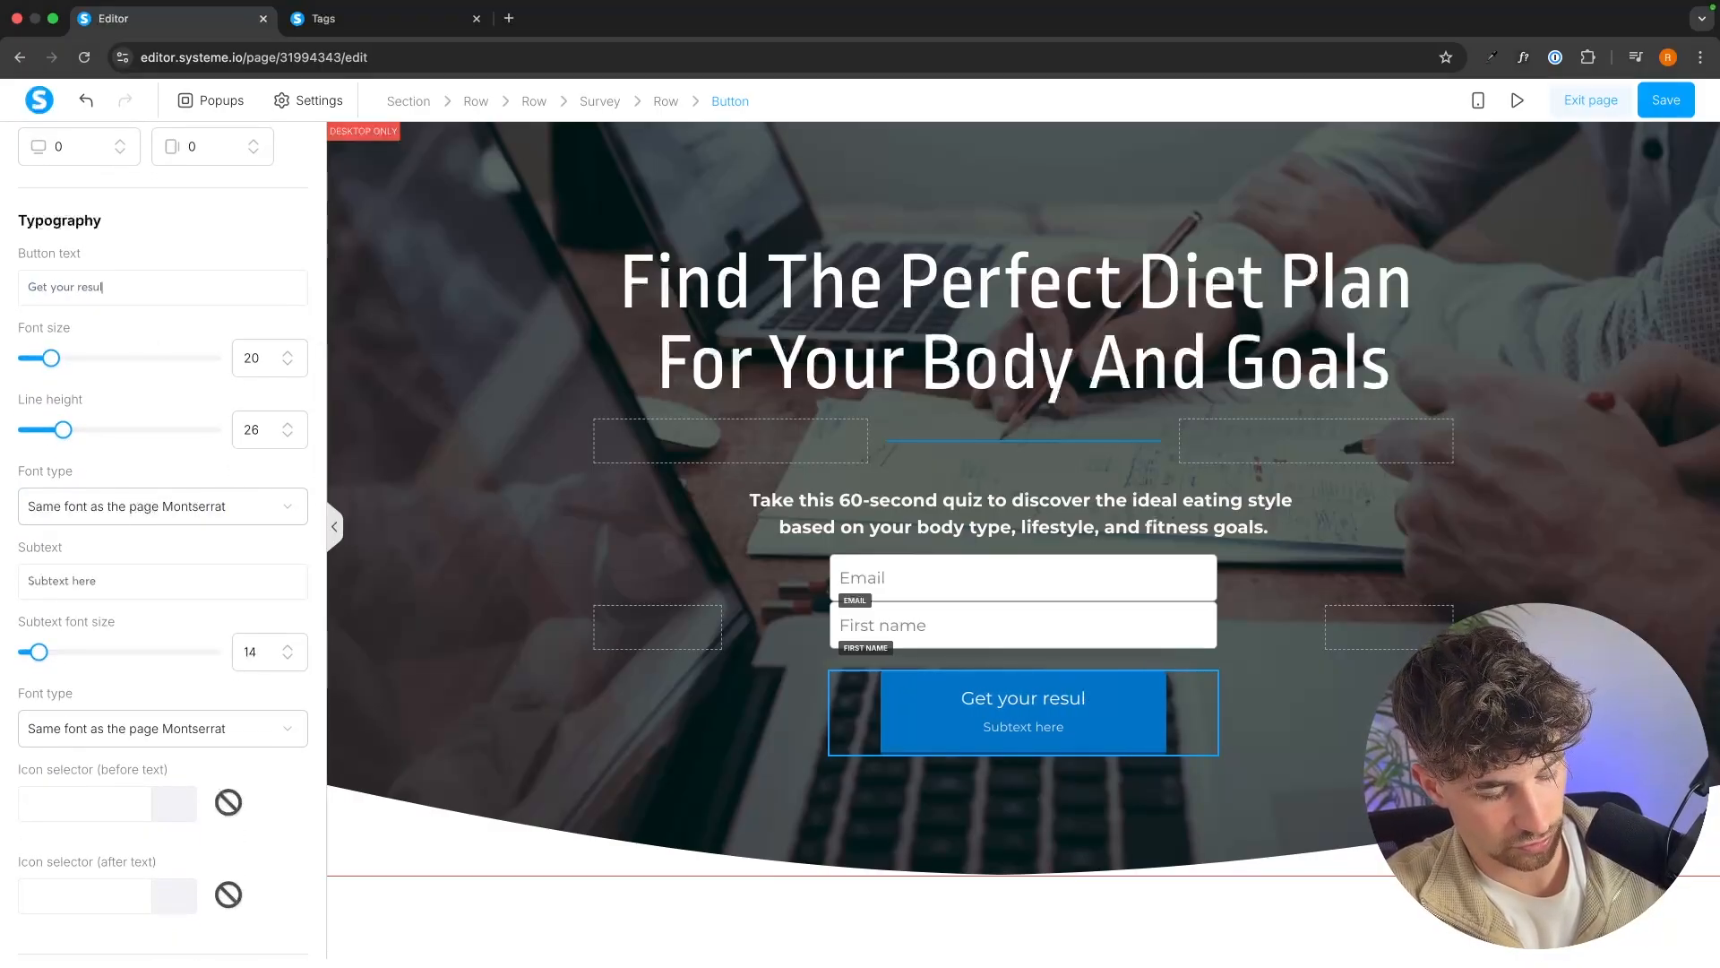
triple_click(137, 577)
key(BackSpace)
scroll(159, 550, up, 9)
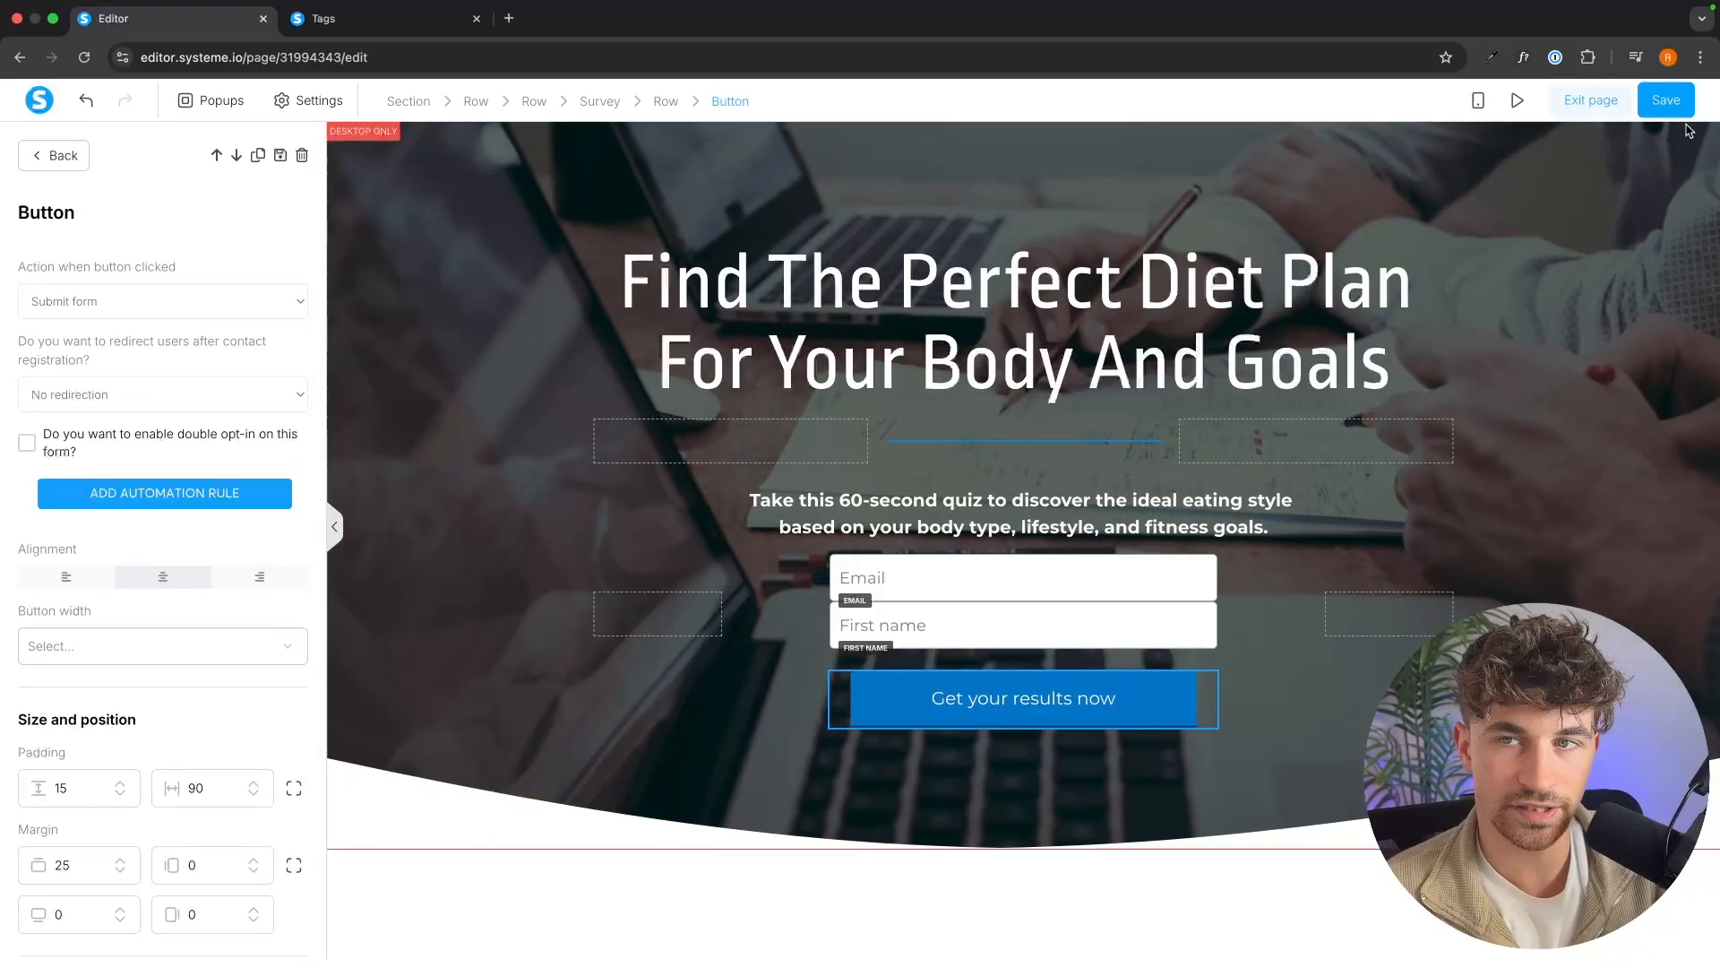
click(1668, 102)
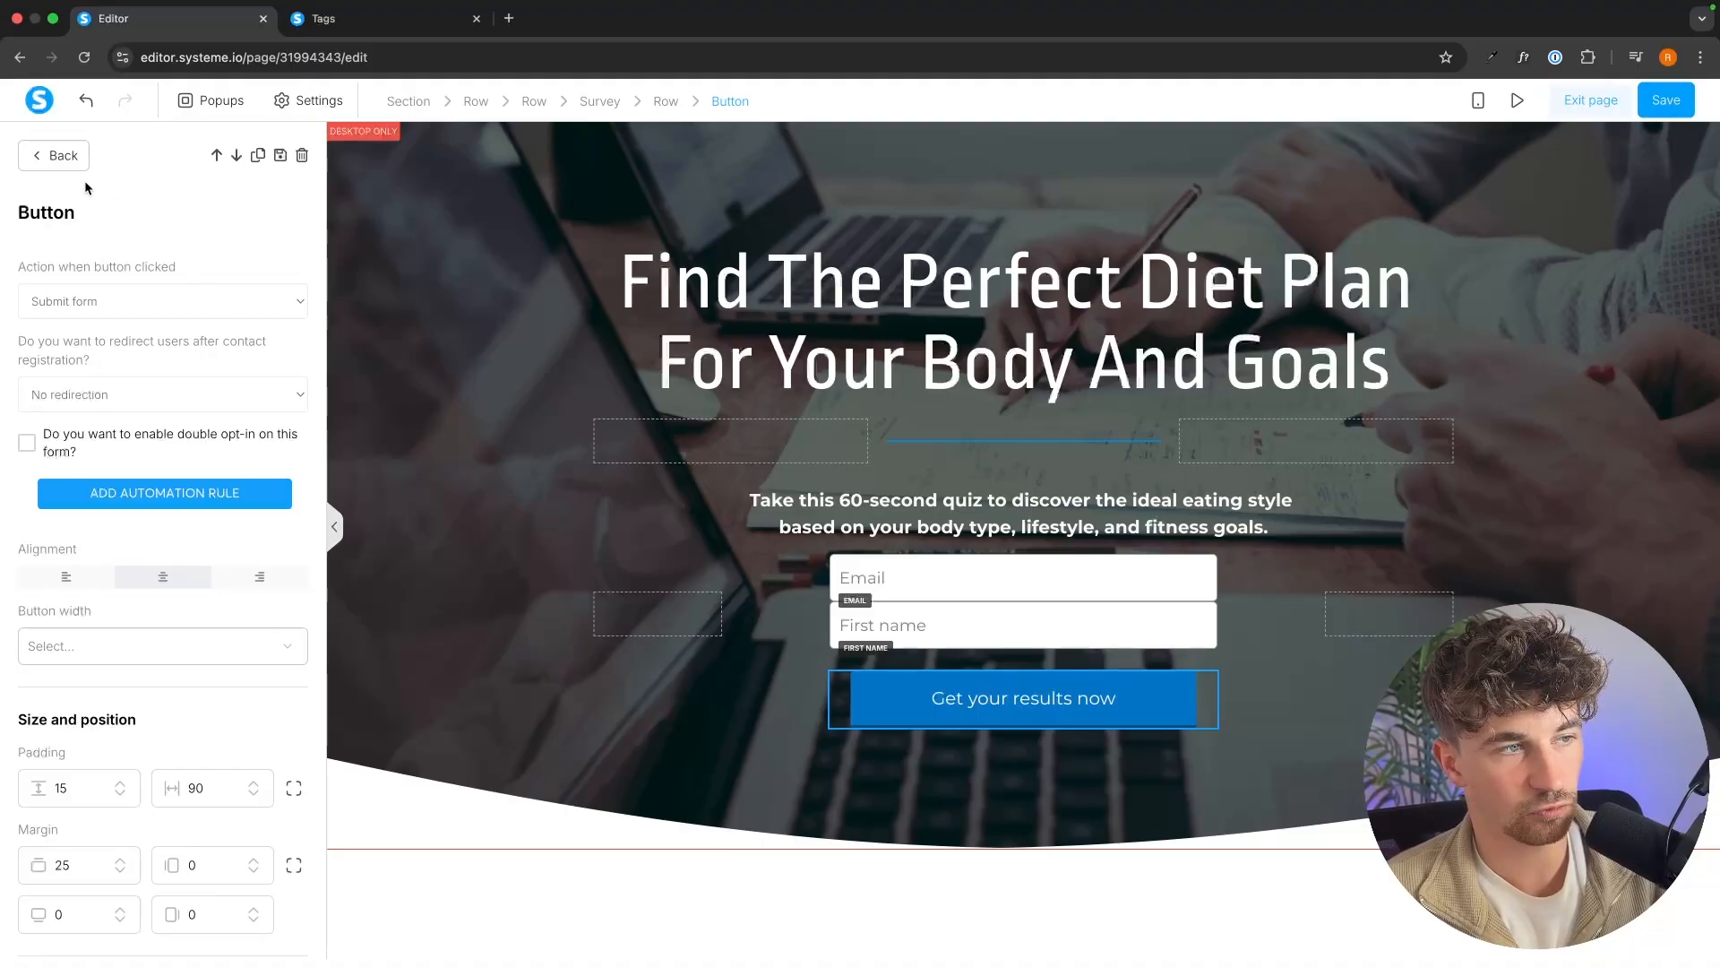
Keep the button's action as Submit form, redirect users to the next step after contact registration, and save the page.
drag(28, 269, 224, 263)
click(224, 264)
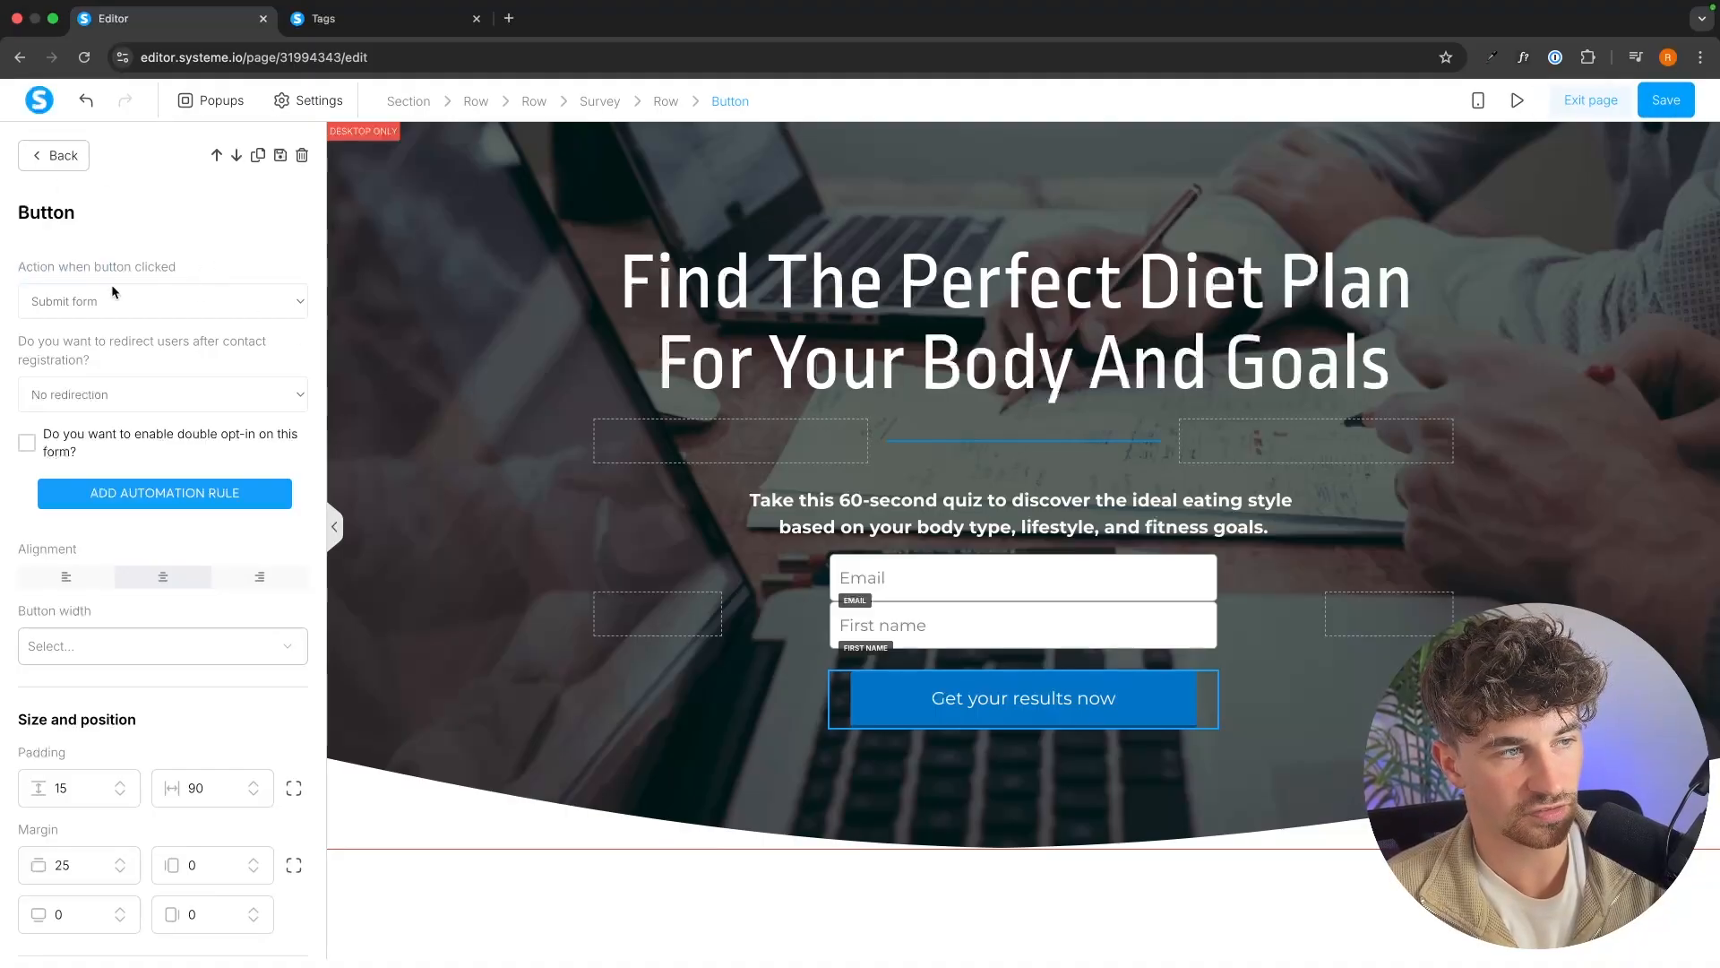
click(66, 302)
click(100, 303)
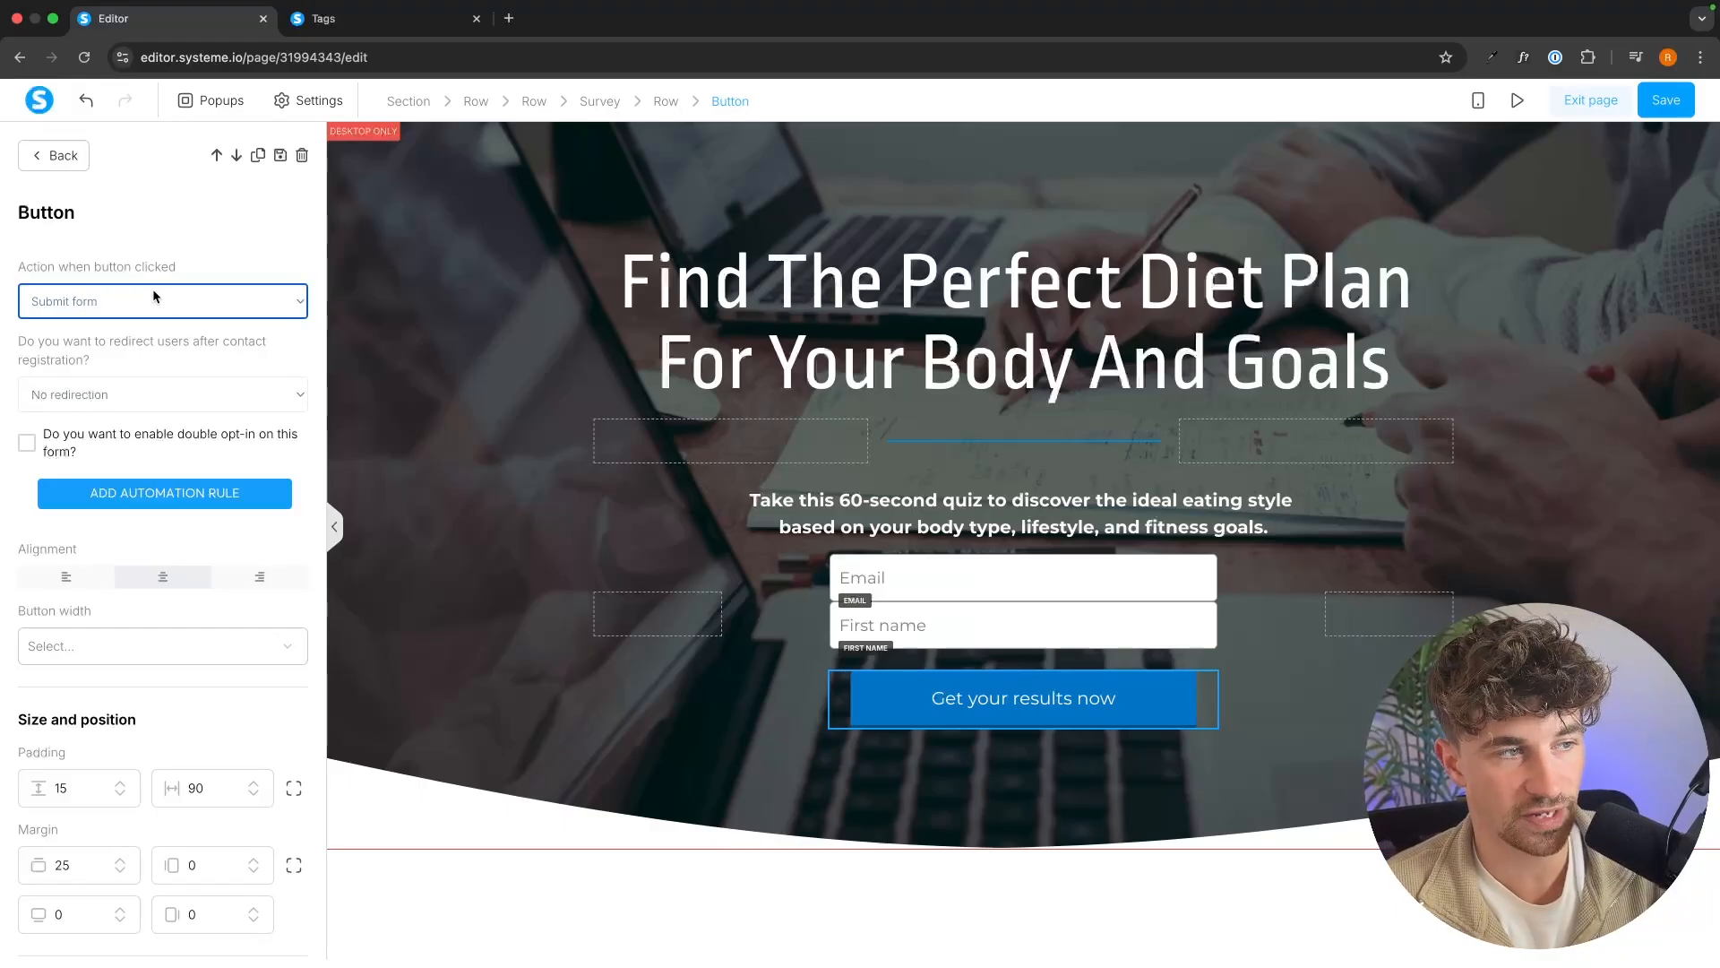
drag(19, 349, 147, 353)
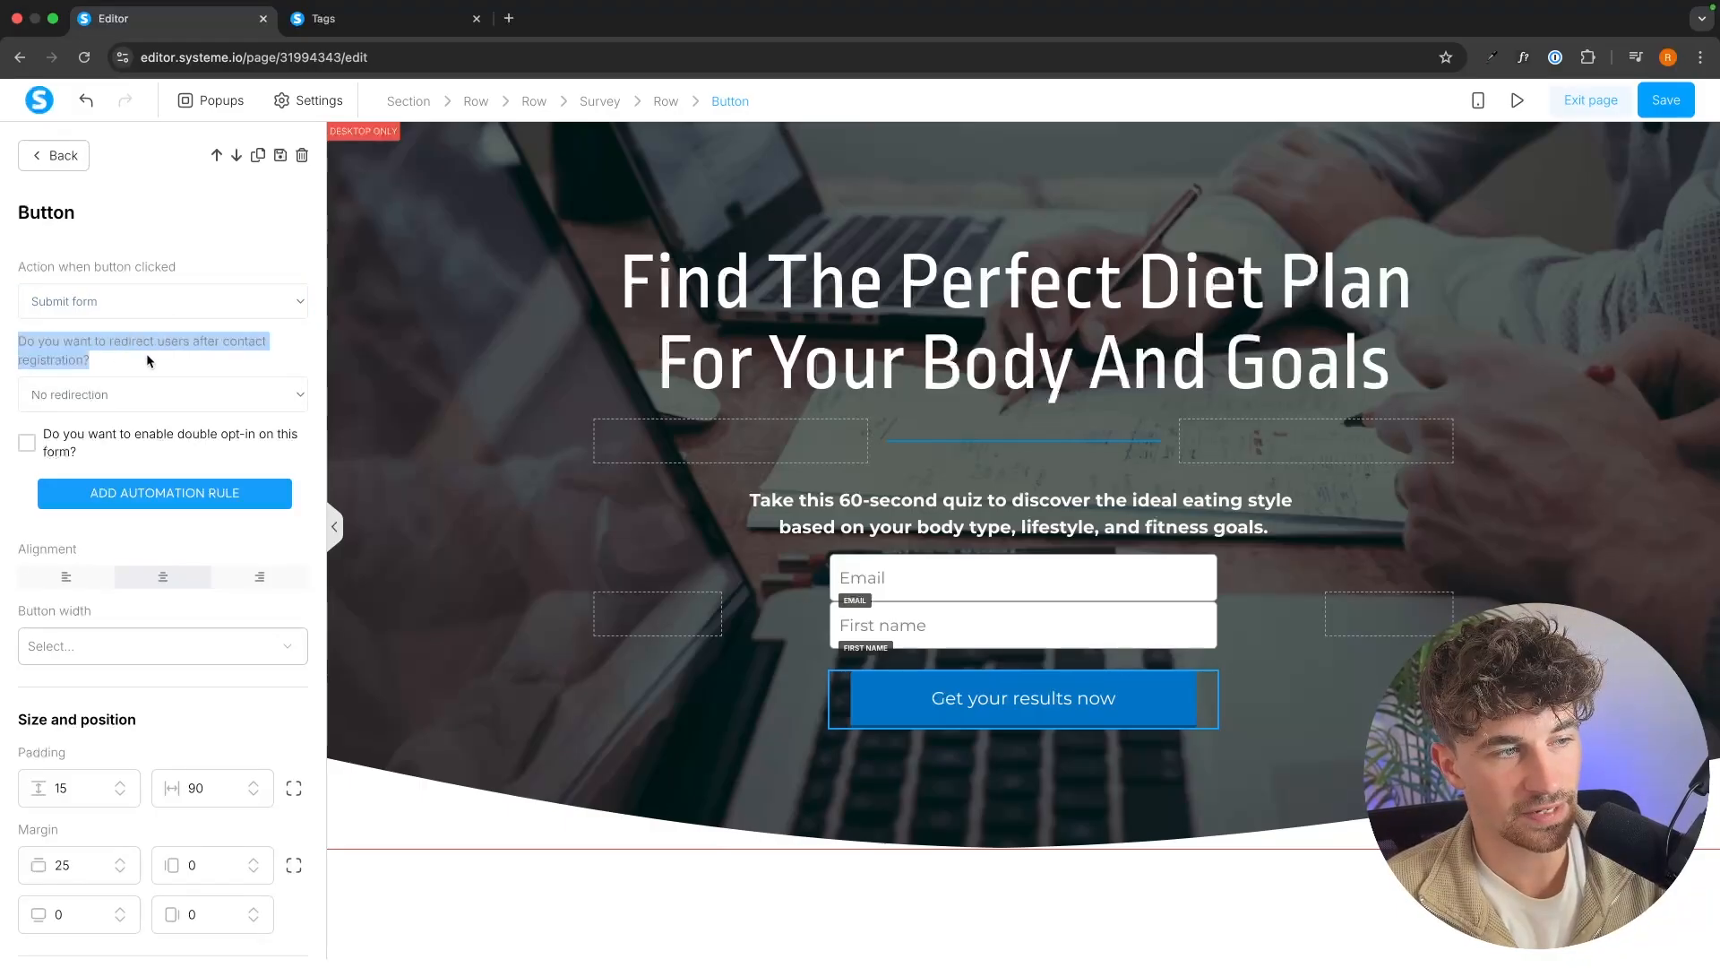
click(115, 394)
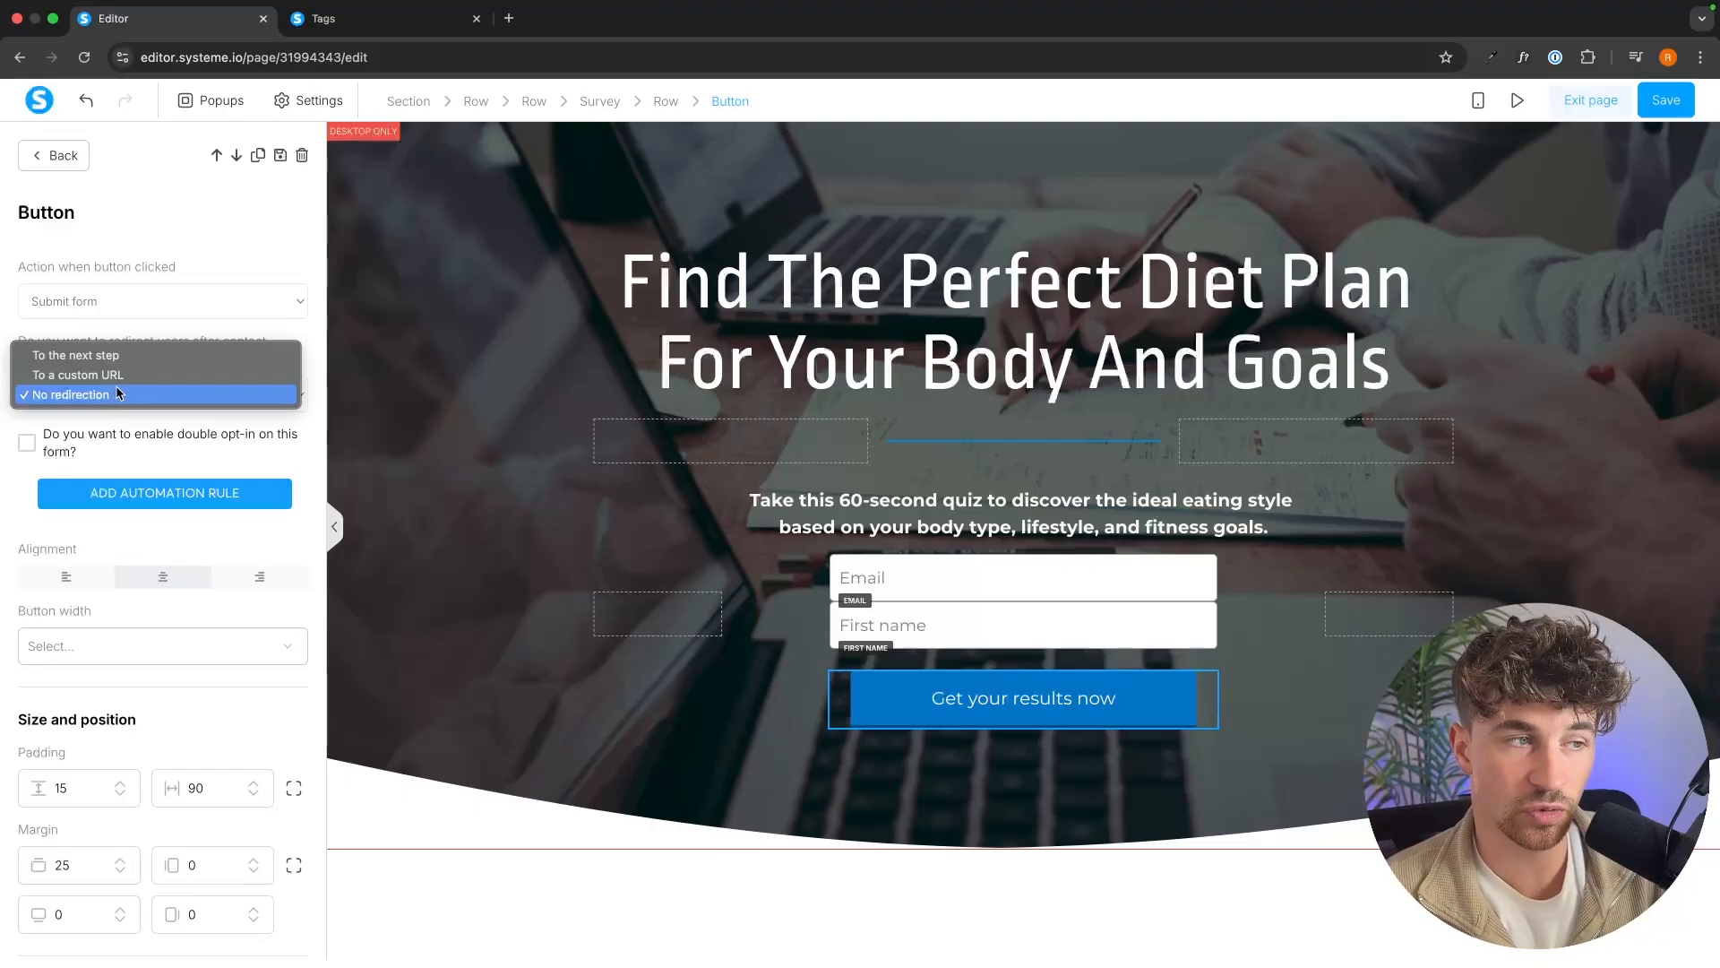
click(131, 375)
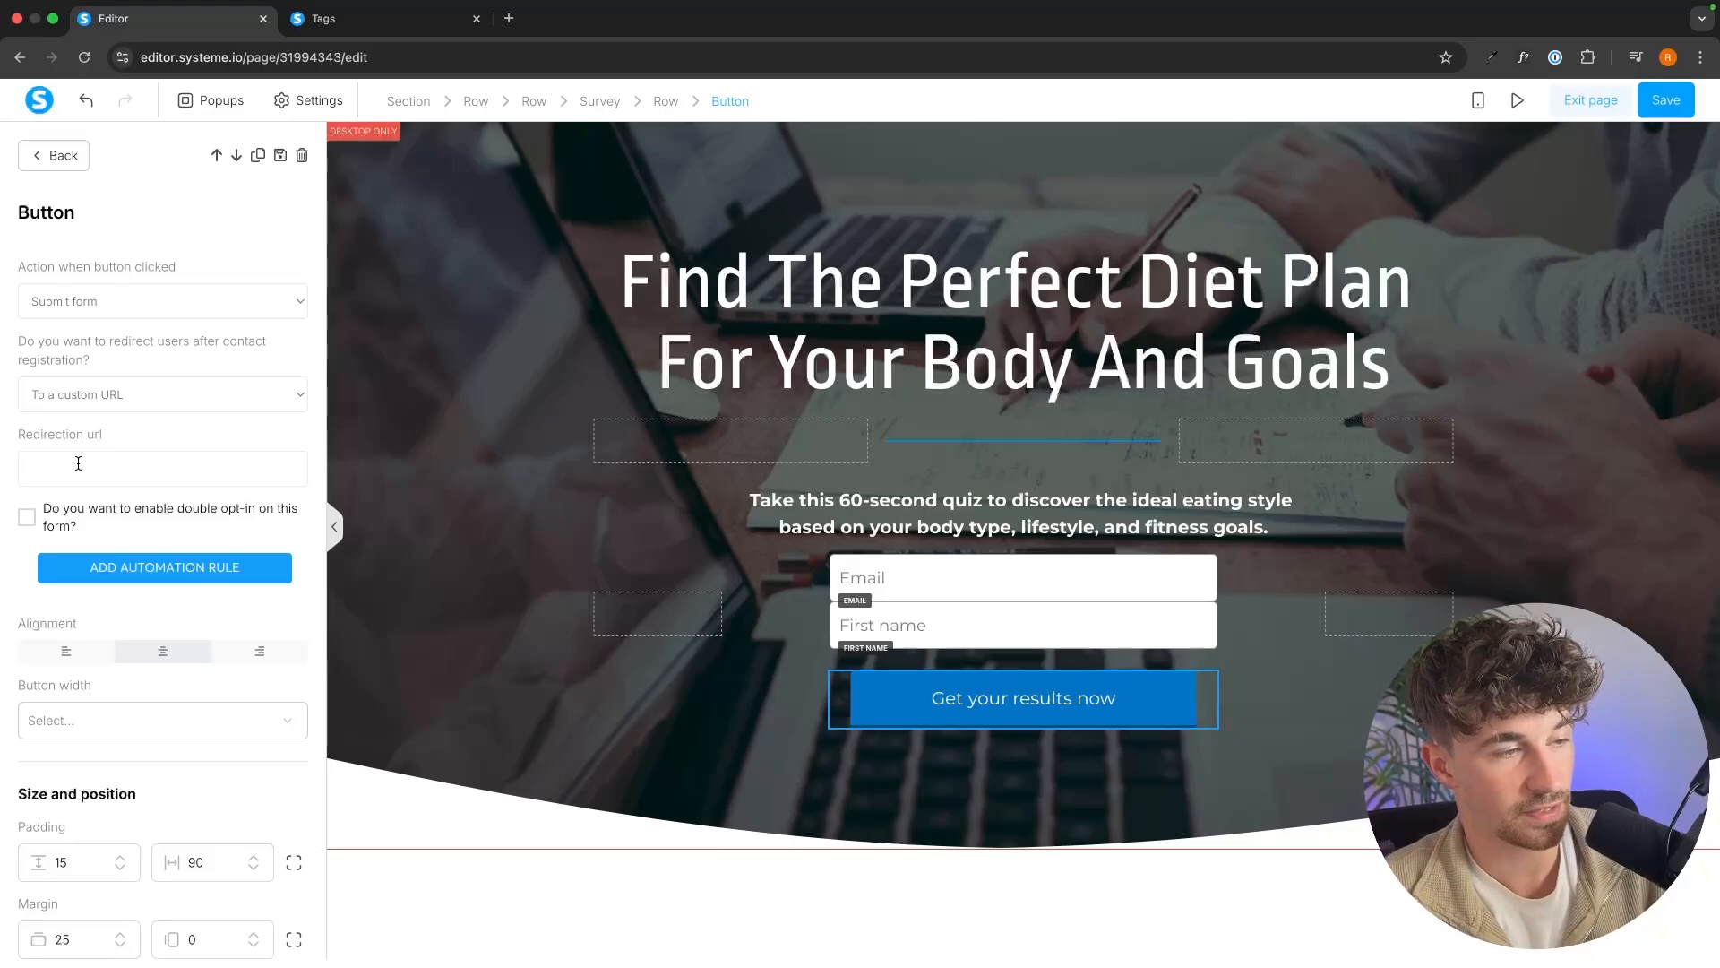
click(156, 408)
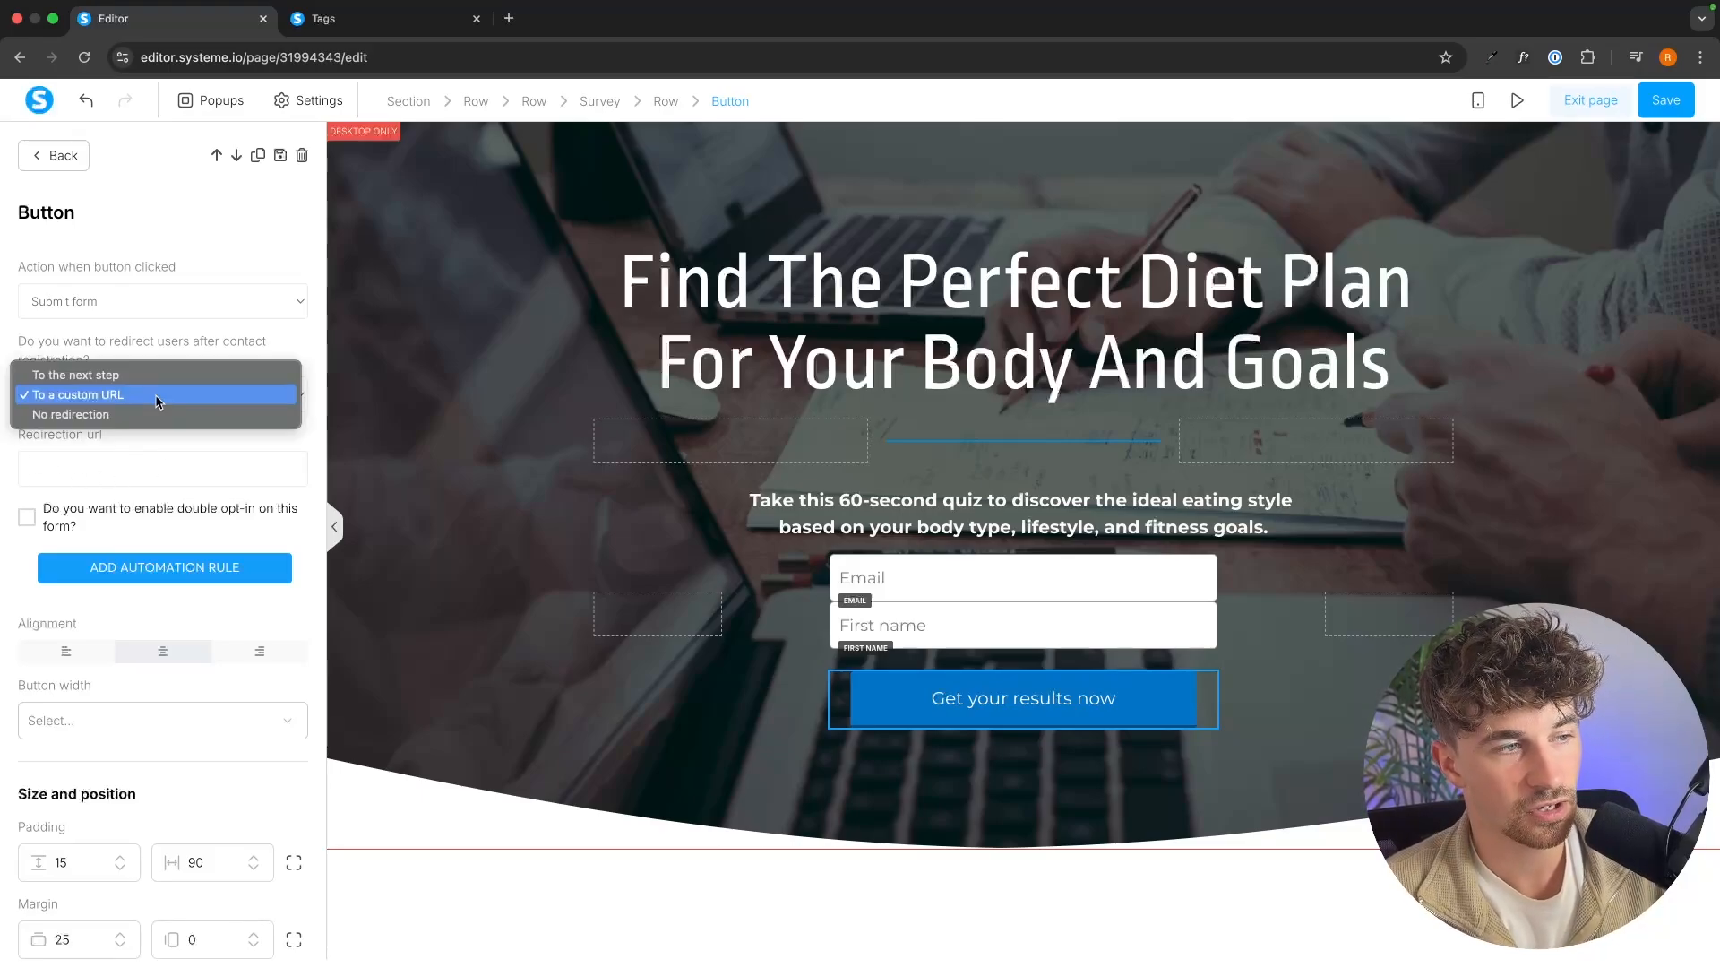
click(156, 381)
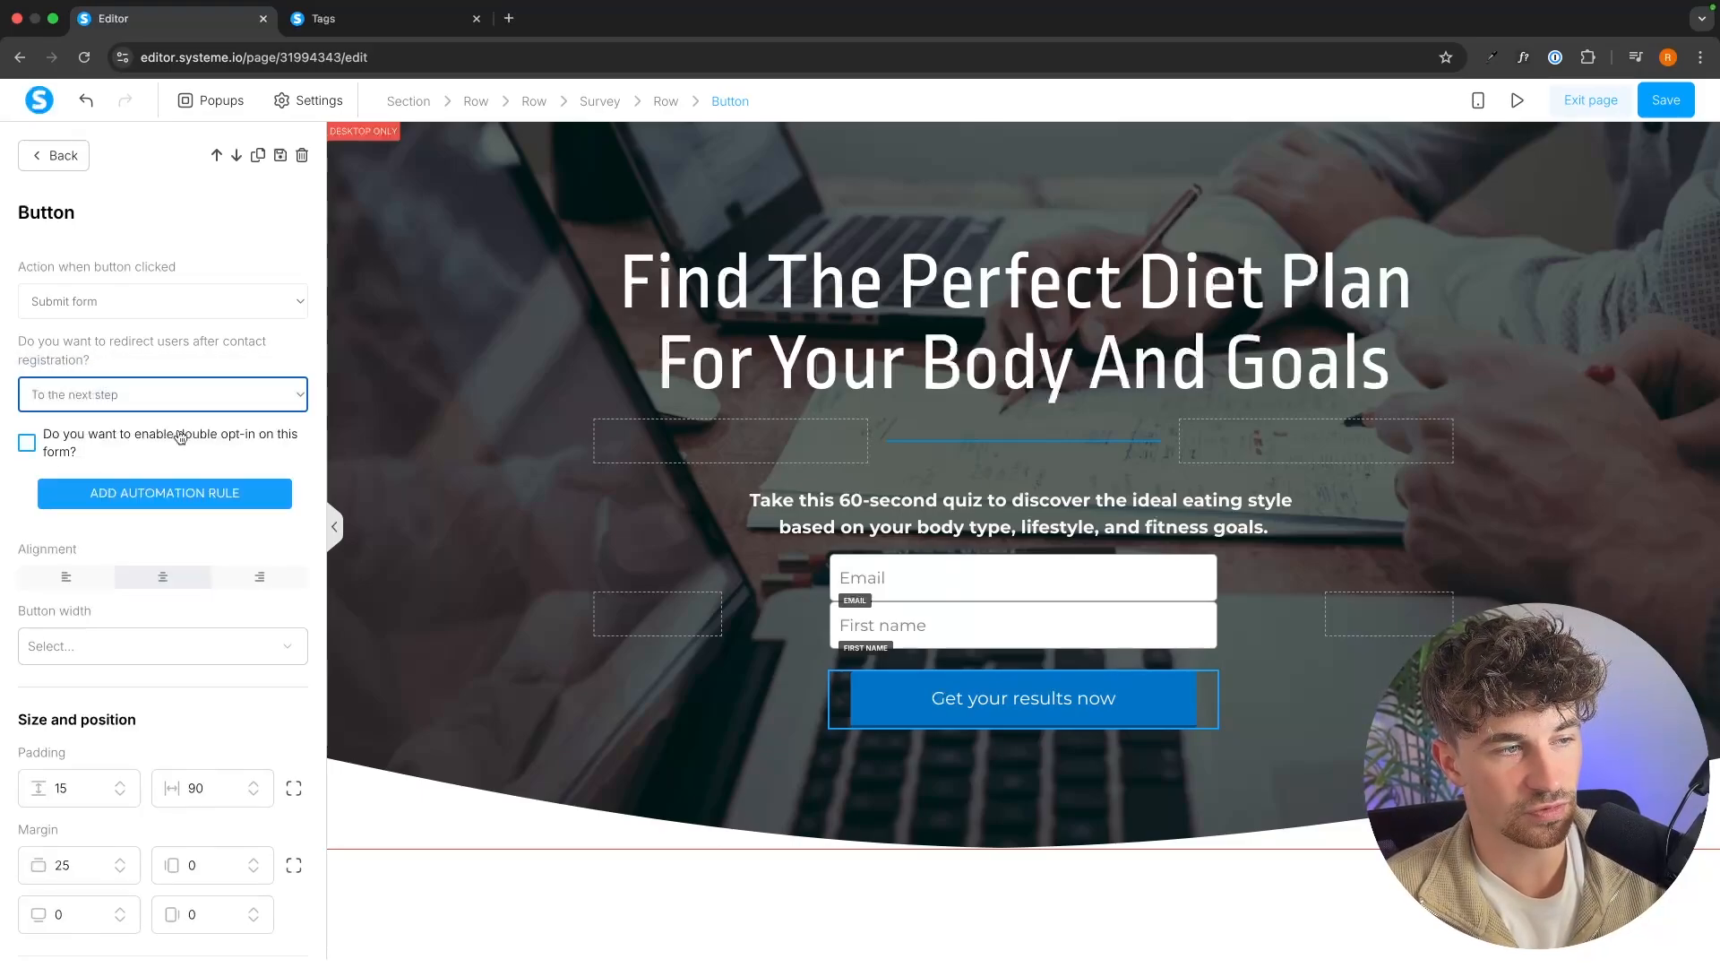
click(1693, 101)
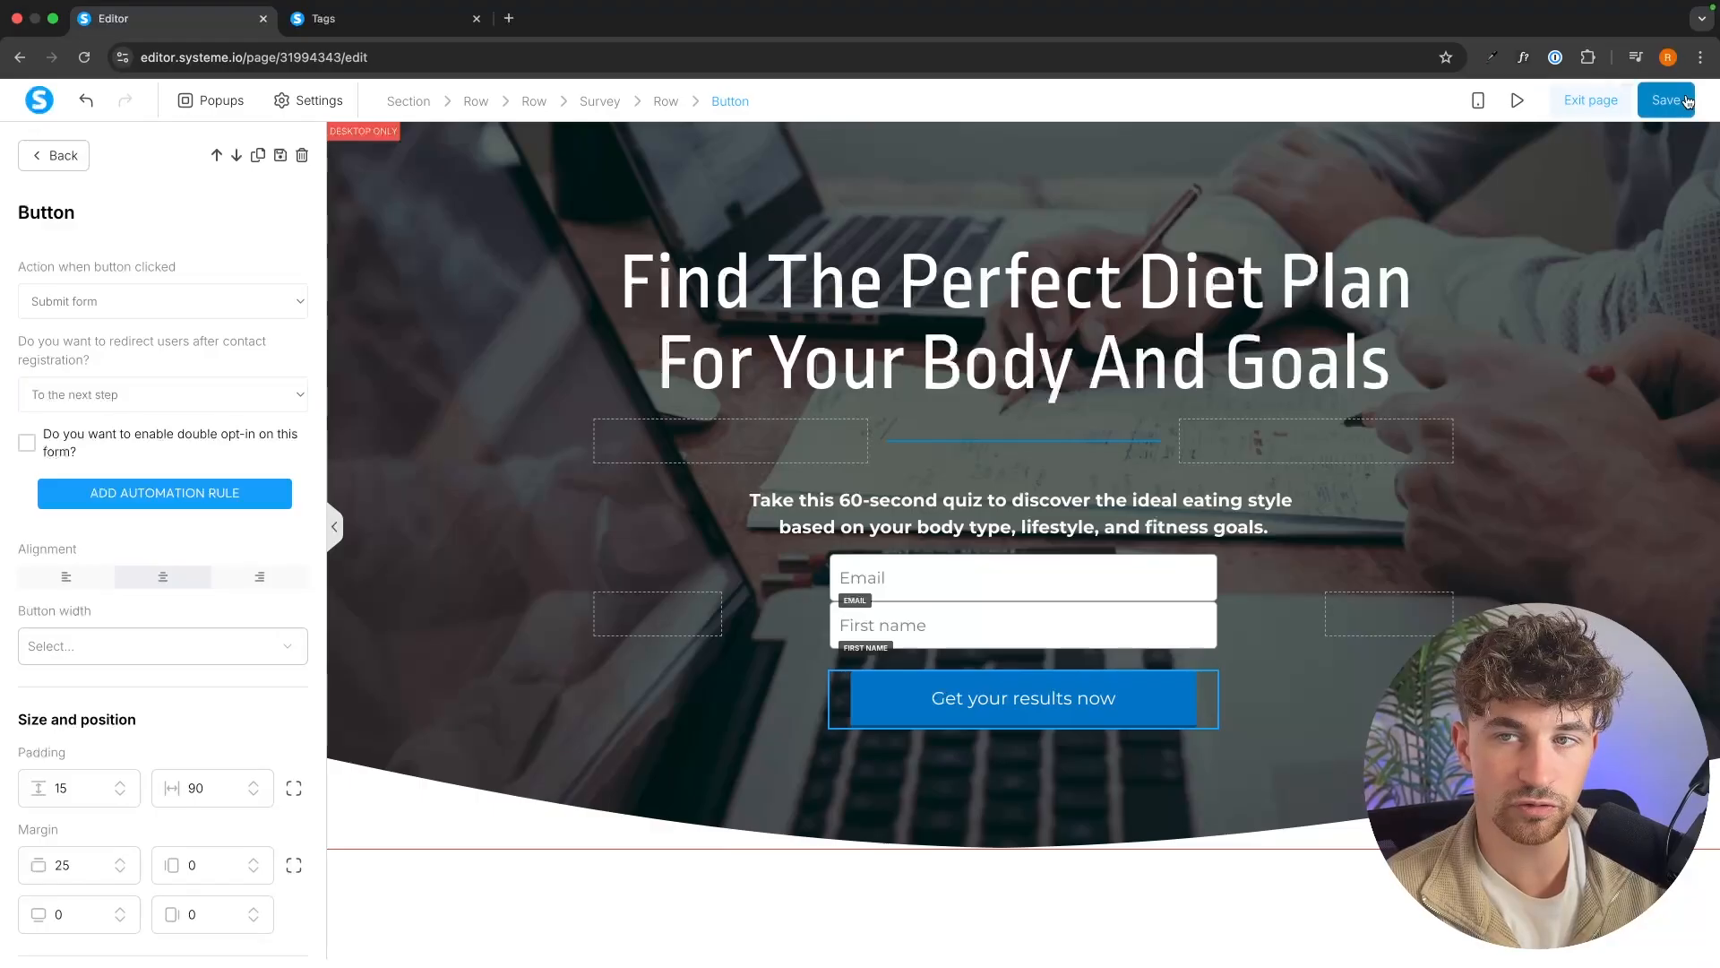
Exit the squeeze page editor and select the dark blue "Thank you!" template for the funnel's Thank You / Download page.
click(1624, 100)
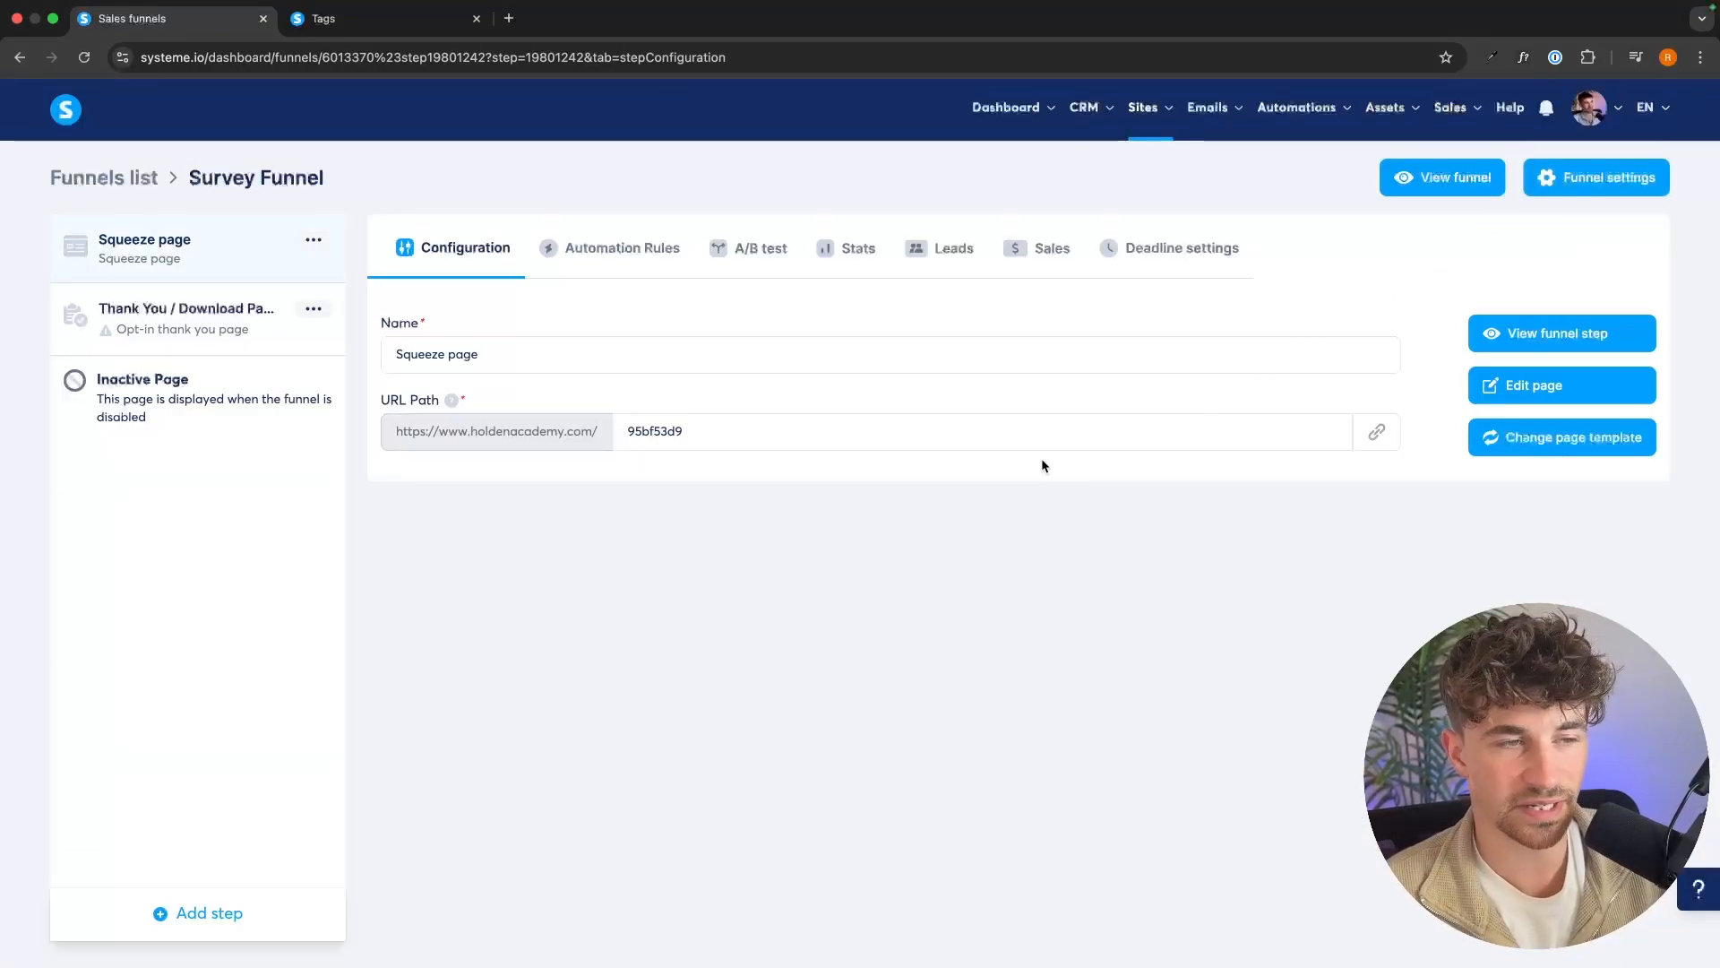
click(162, 329)
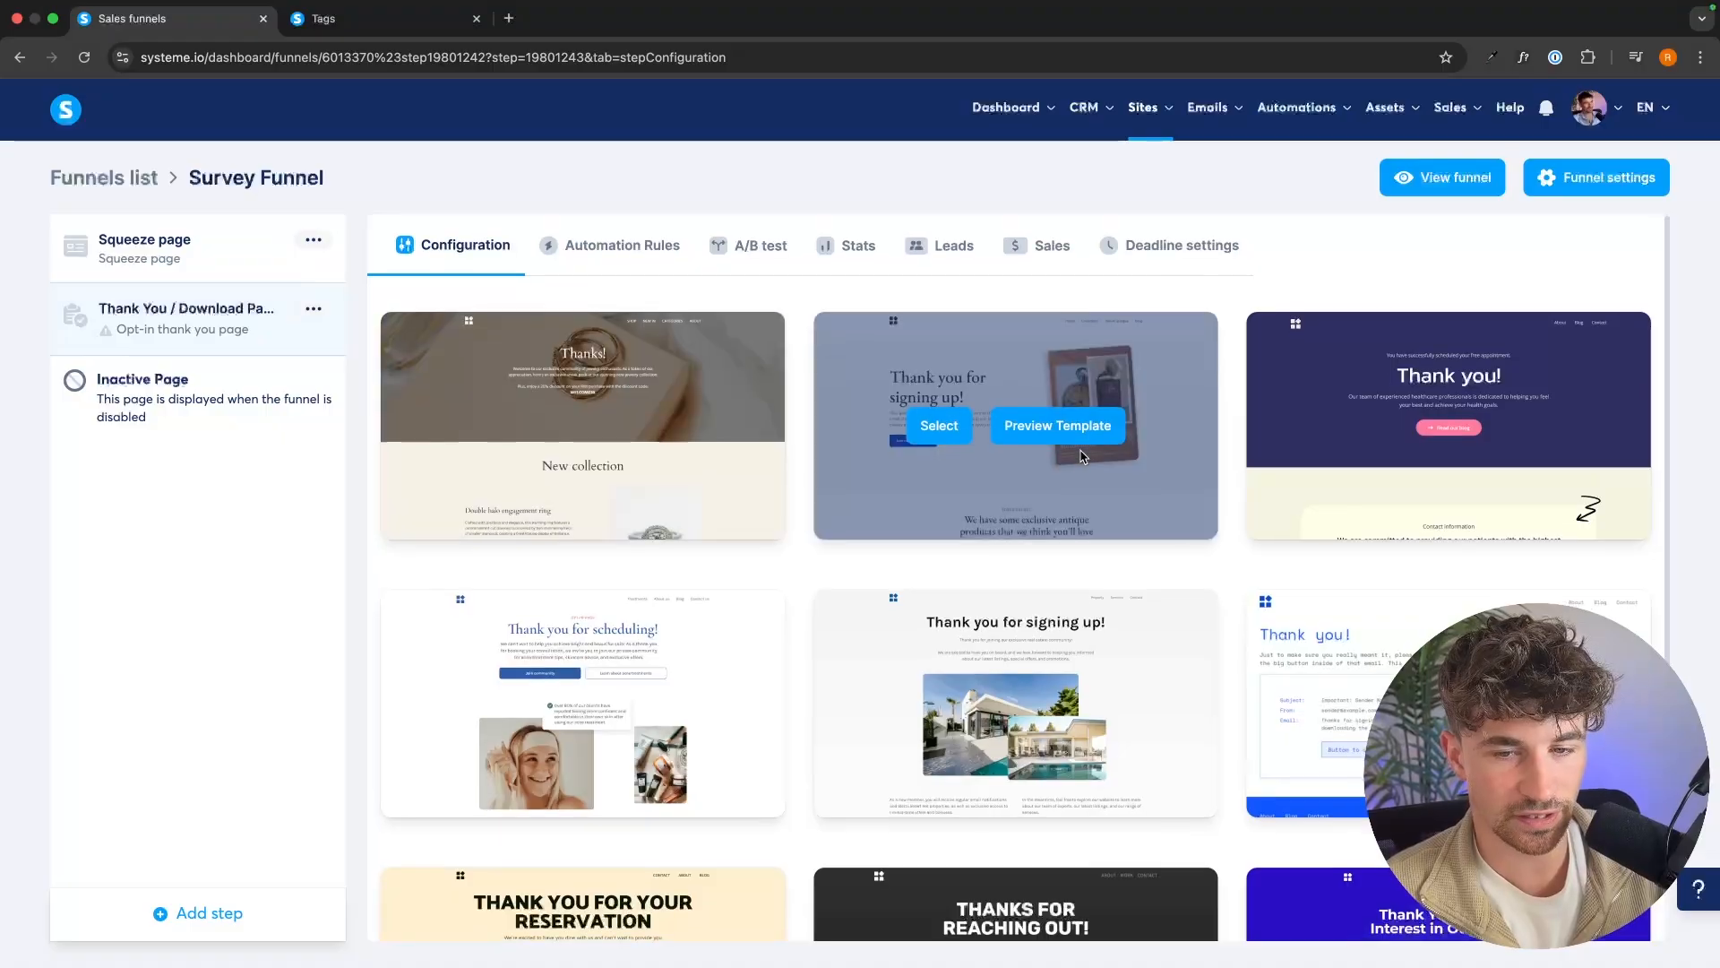
scroll(1254, 502, down, 1)
click(1372, 404)
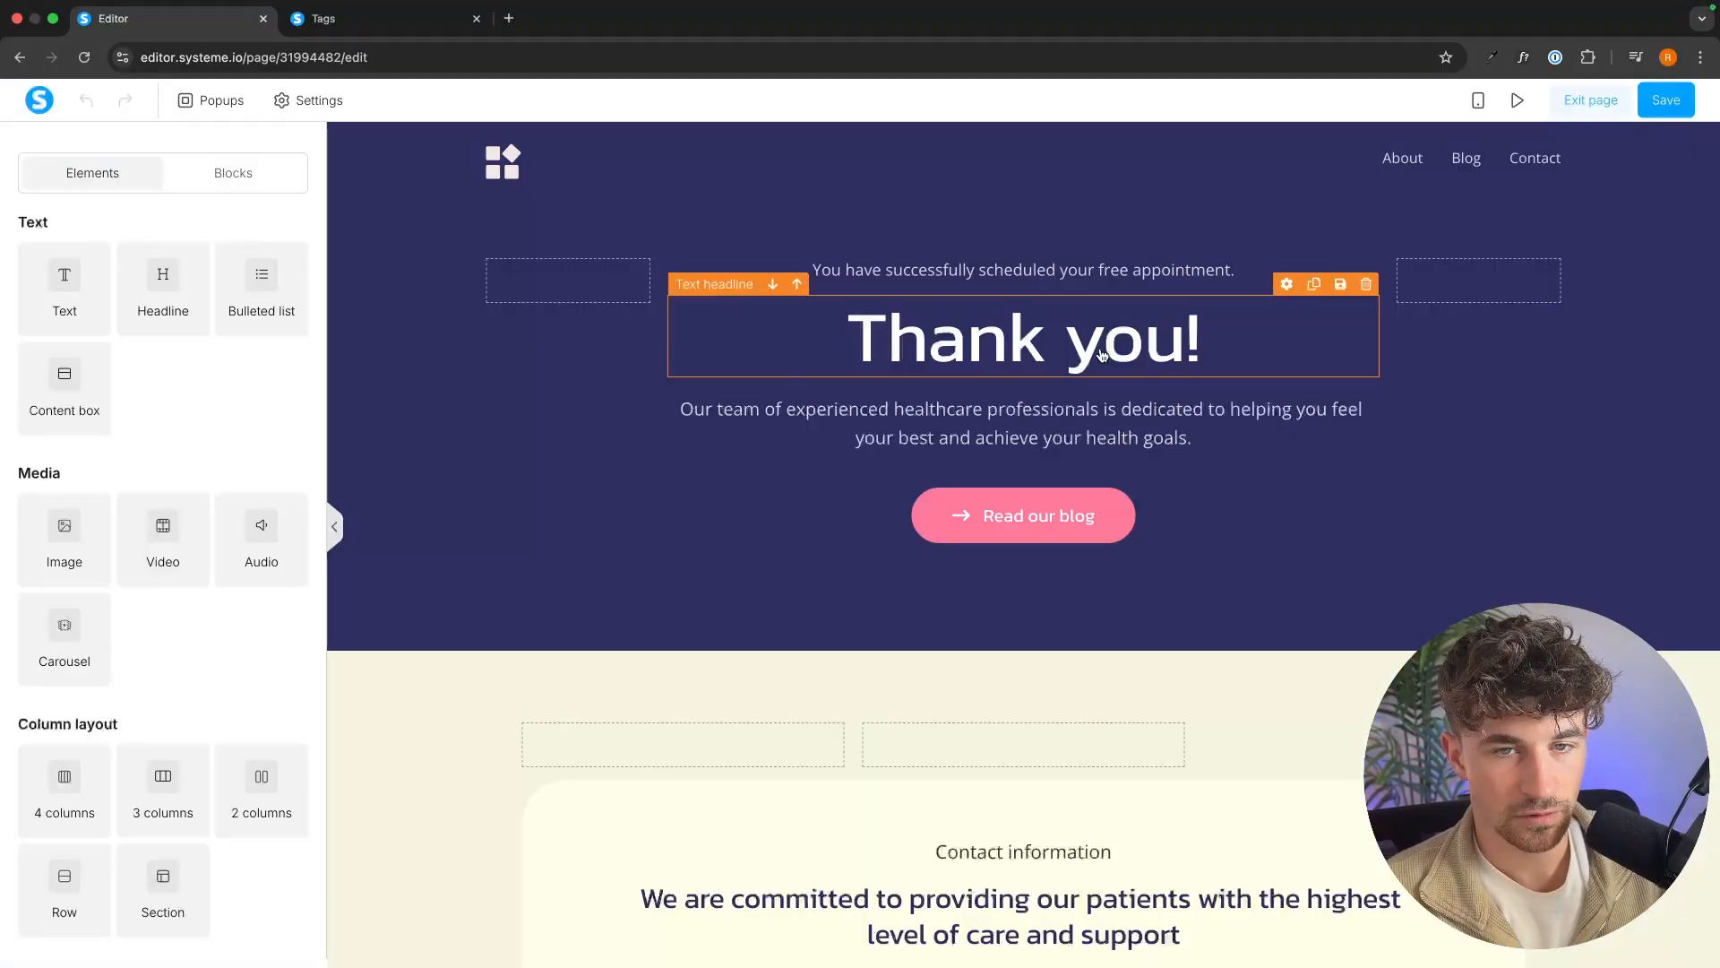
Replace the paragraph under the "Thank you!" headline with "Your free ebook is now available".
click(1205, 340)
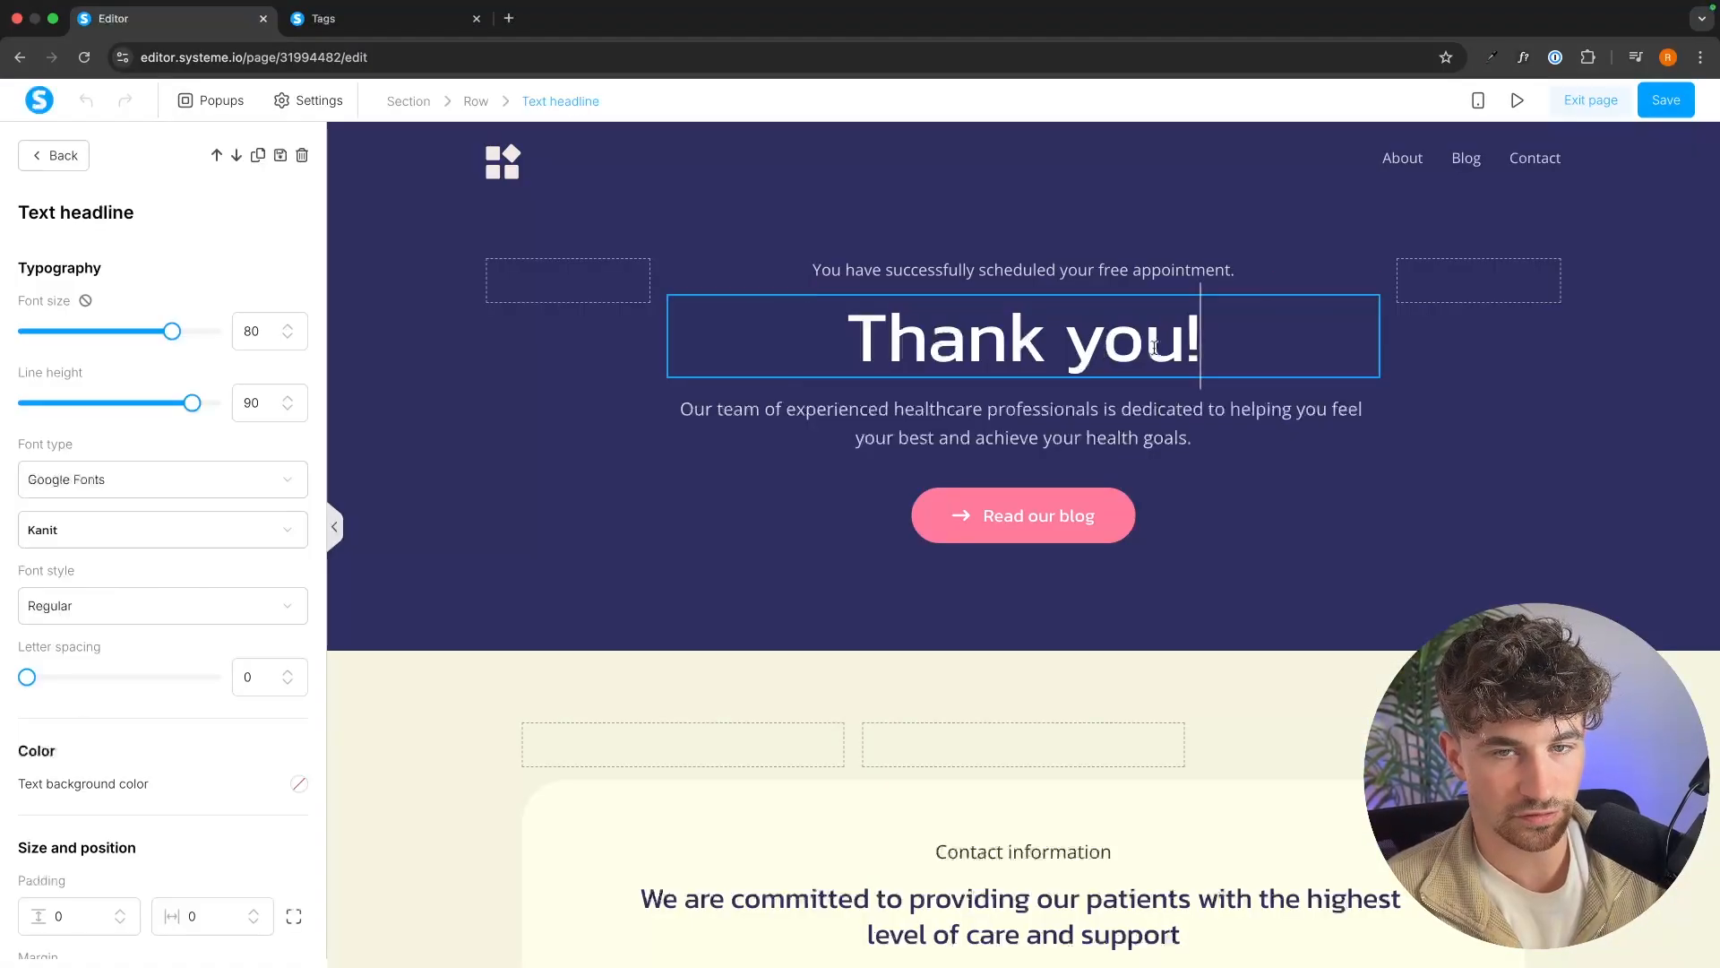
triple_click(1048, 439)
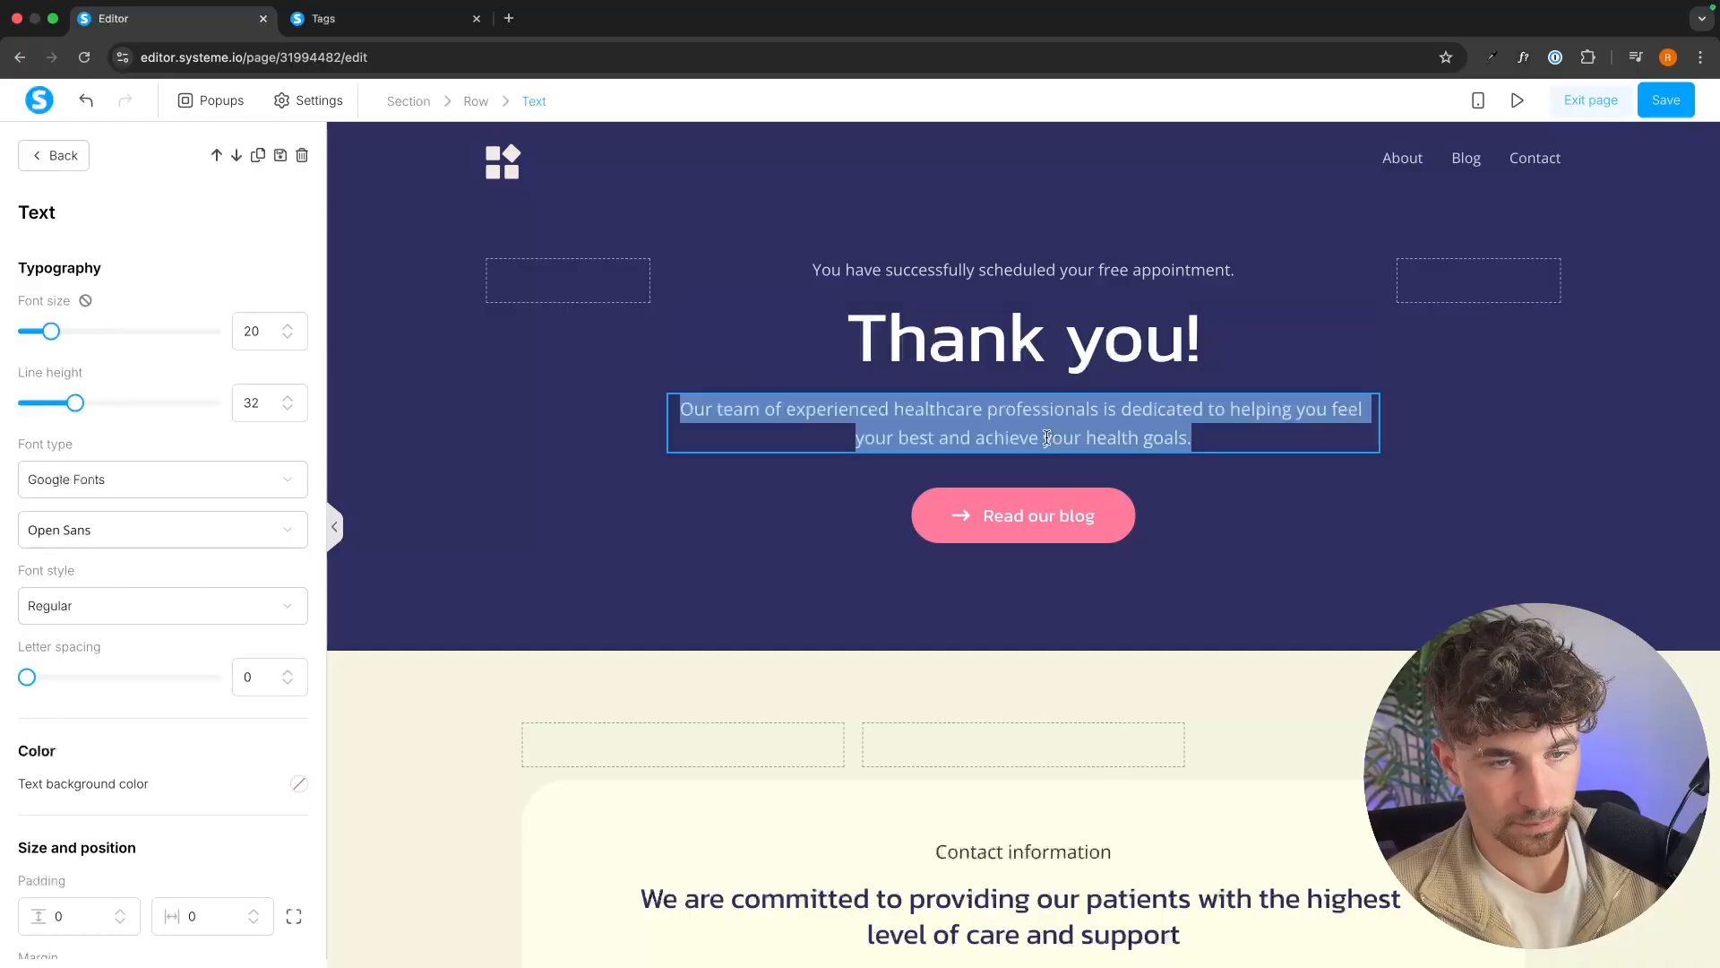
text(Your free ebbok)
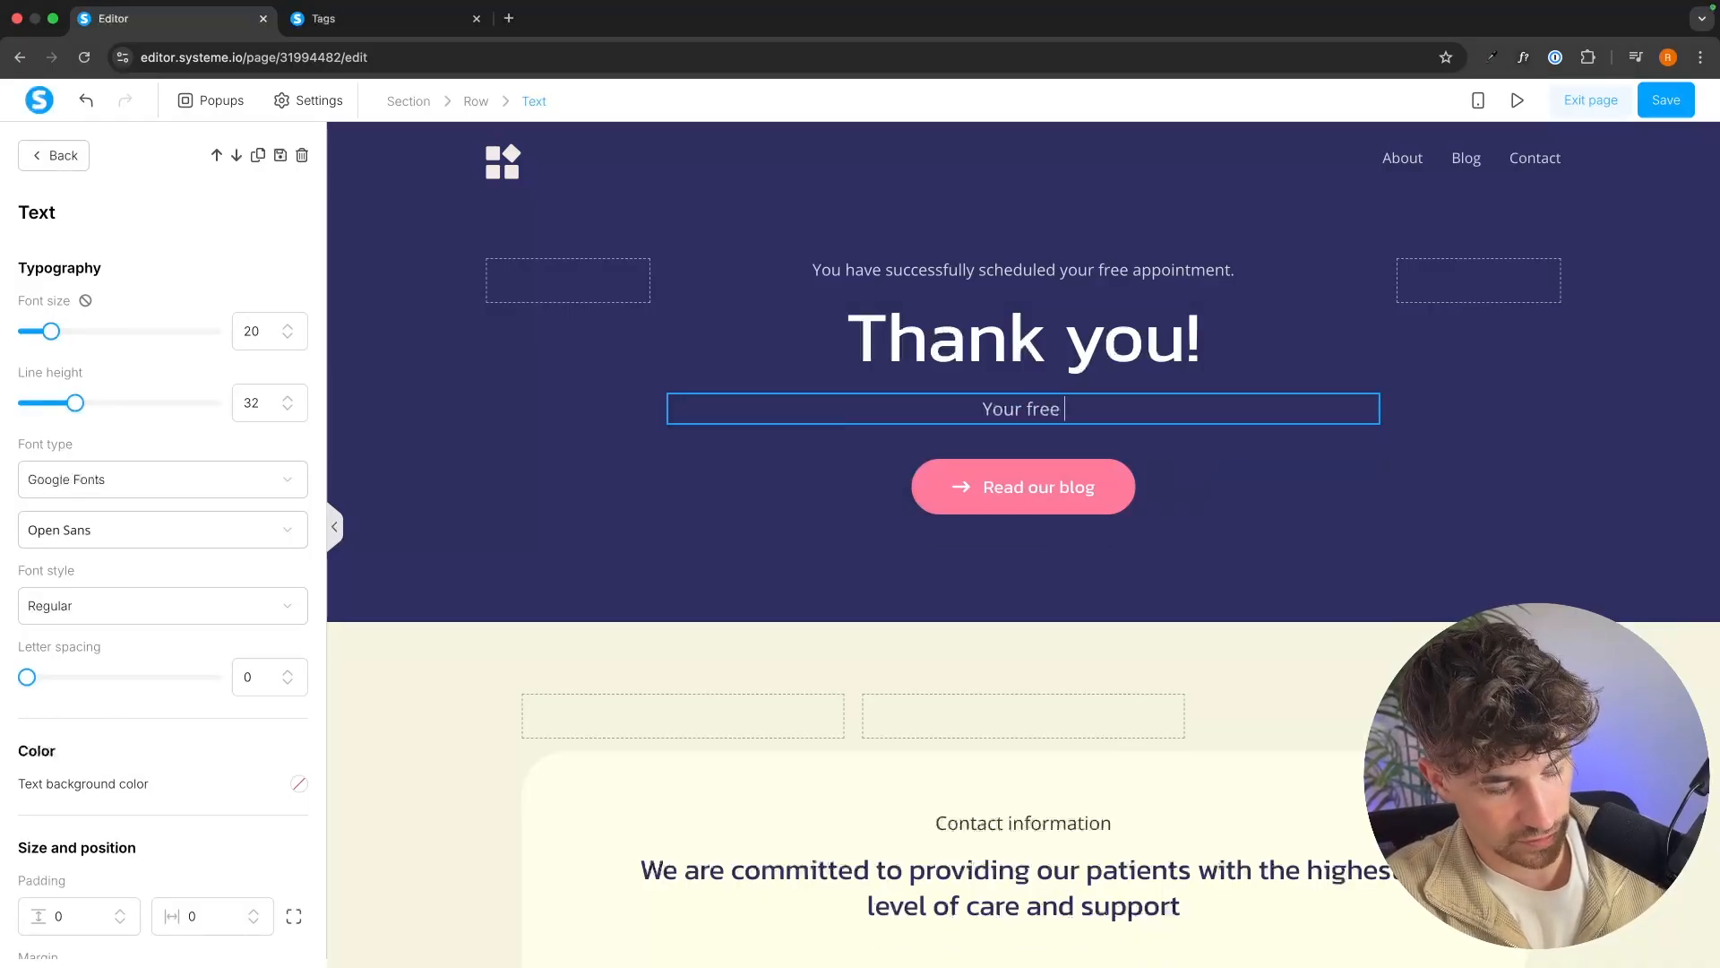
key(BackSpace)
key(BackSpace)
key(BackSpace)
key(BackSpace)
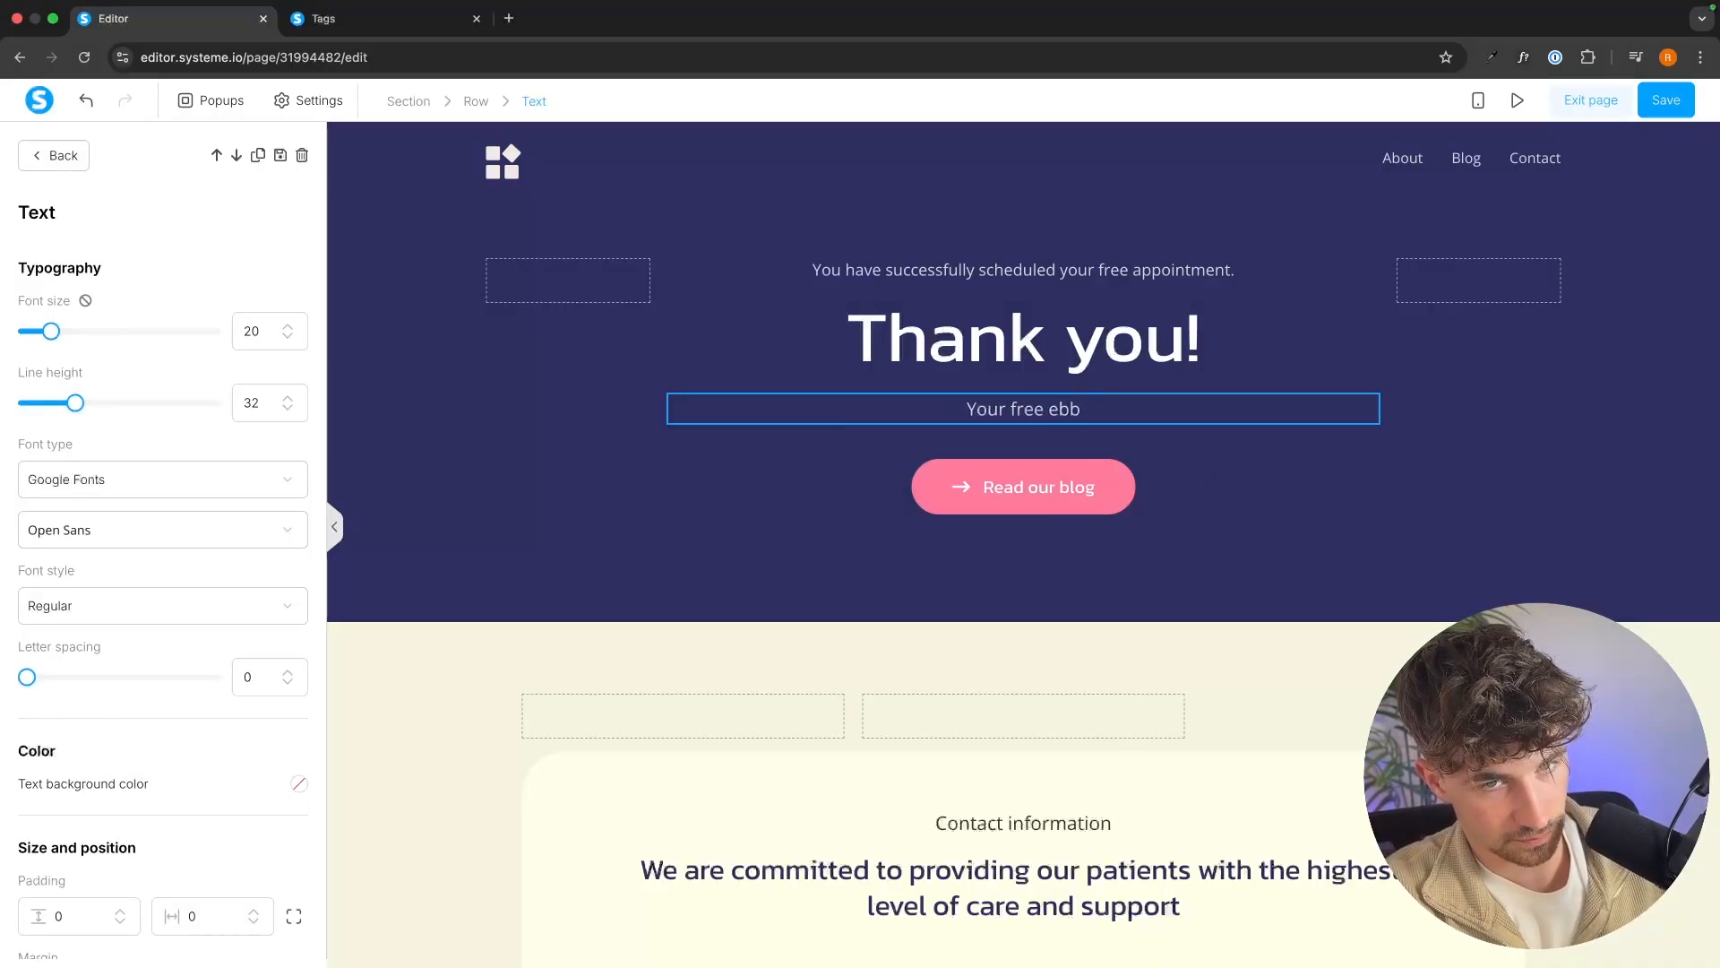
text(ook is now ava)
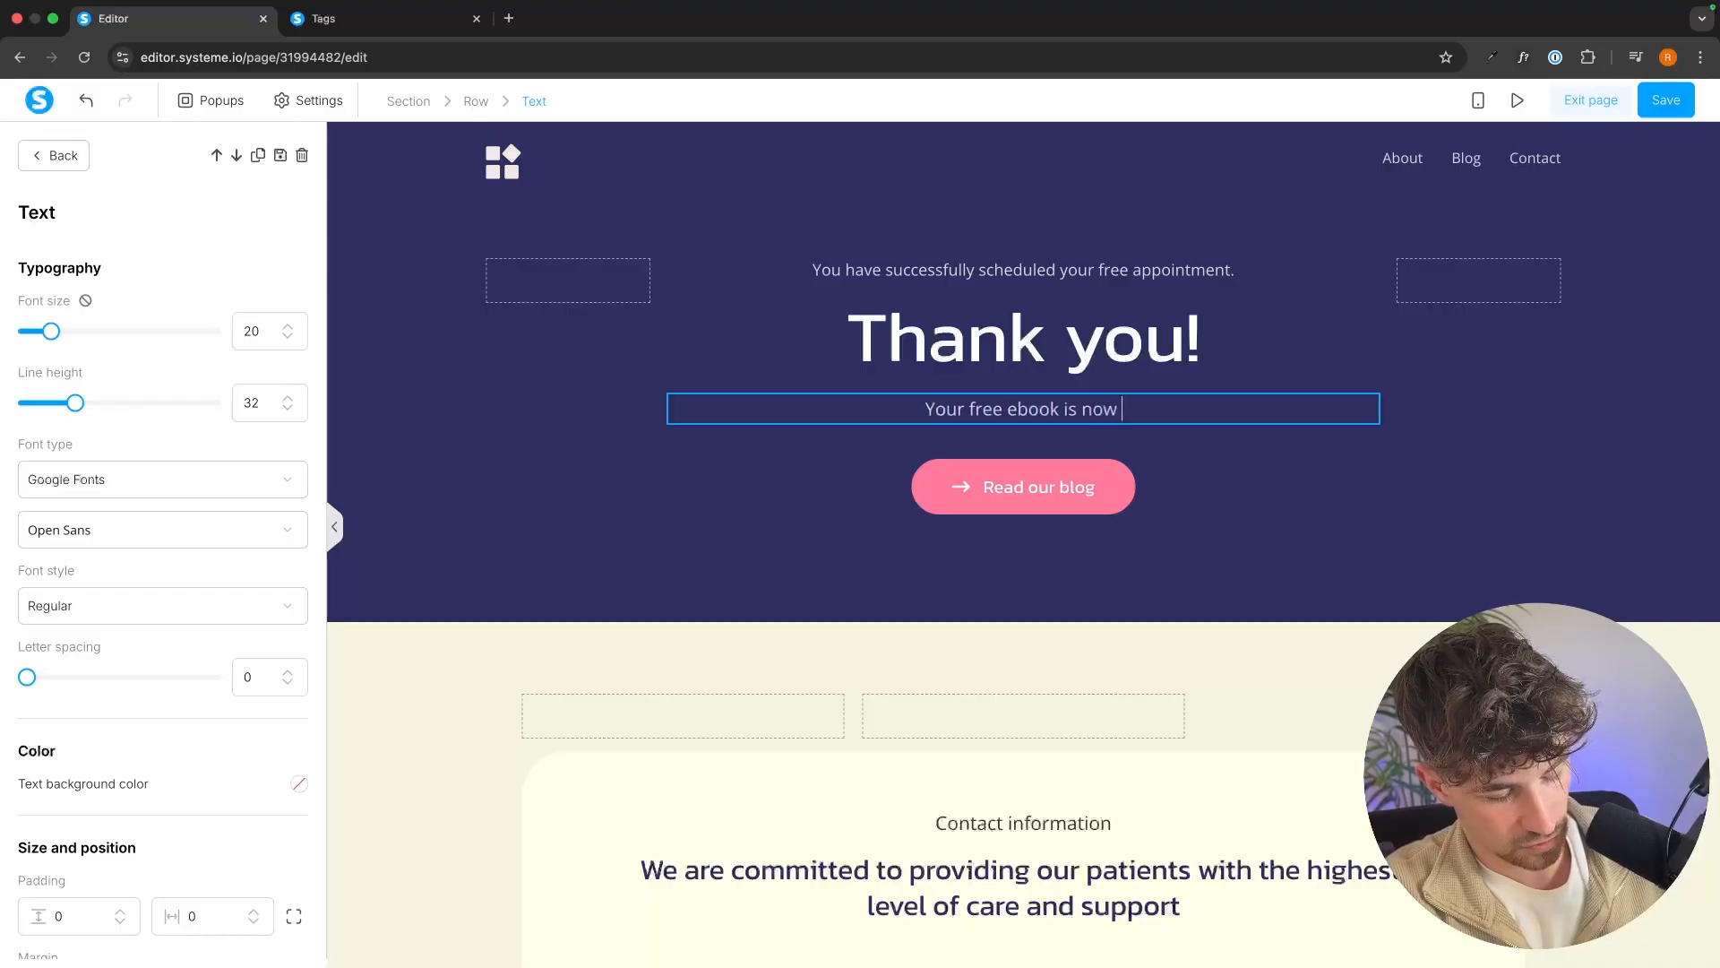
text(ble)
Change the action of the "Read our blog" button to Download file.
click(1091, 485)
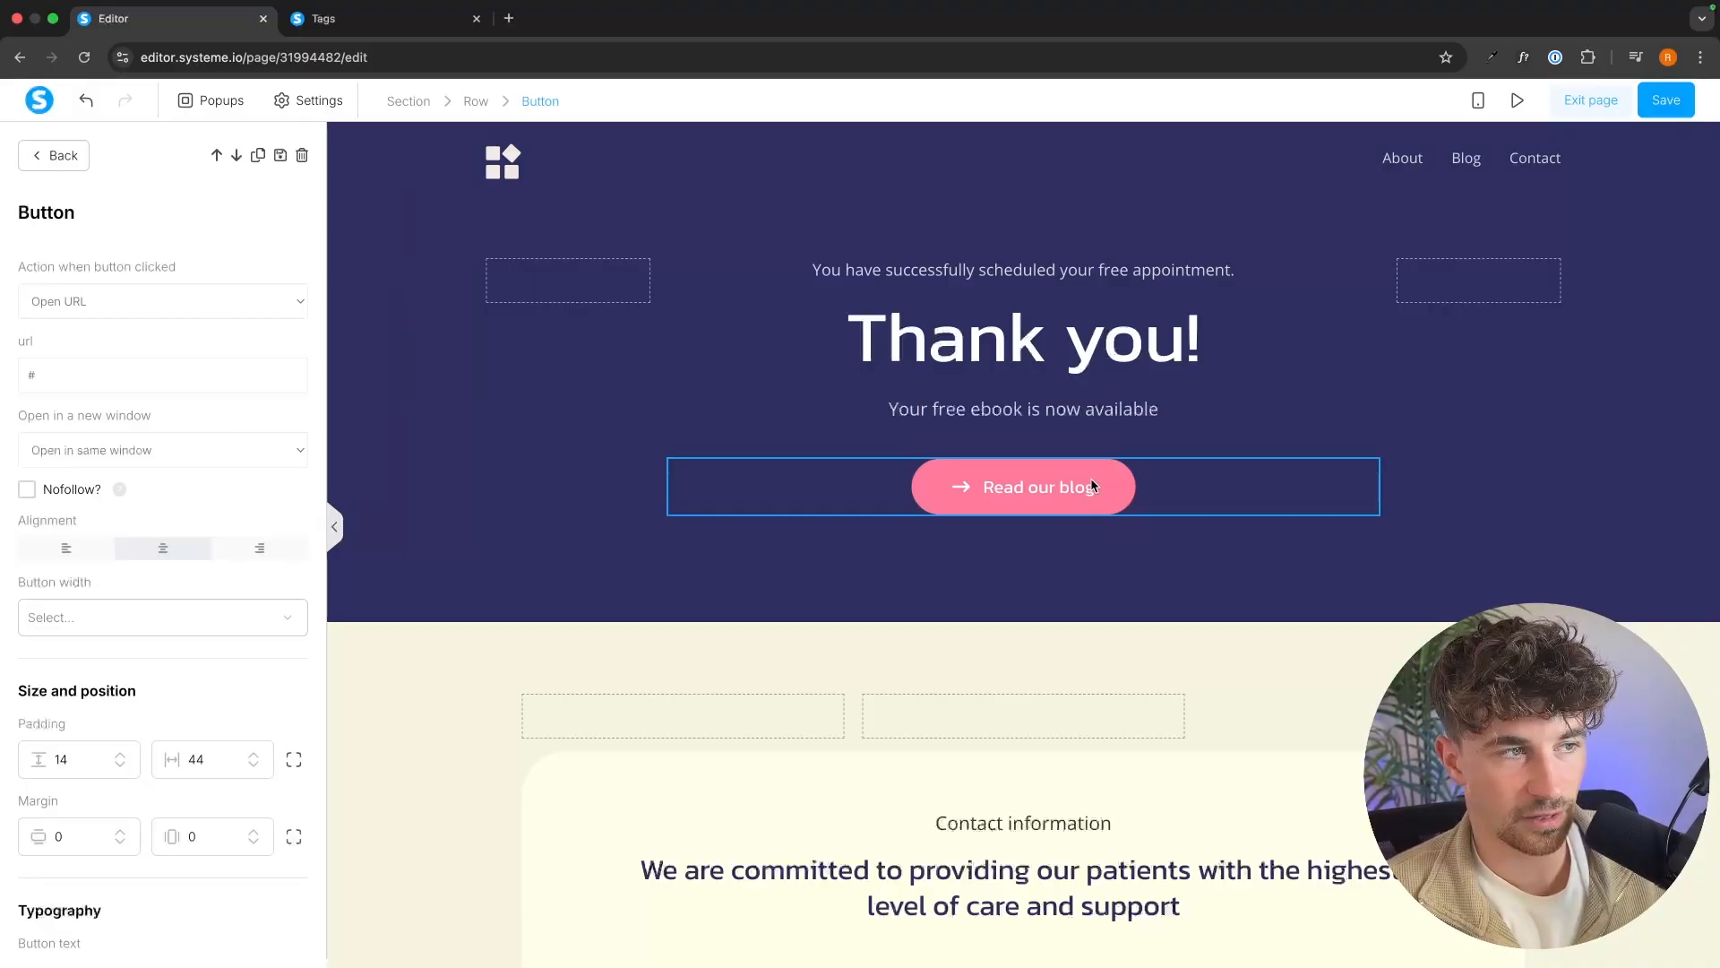
click(219, 304)
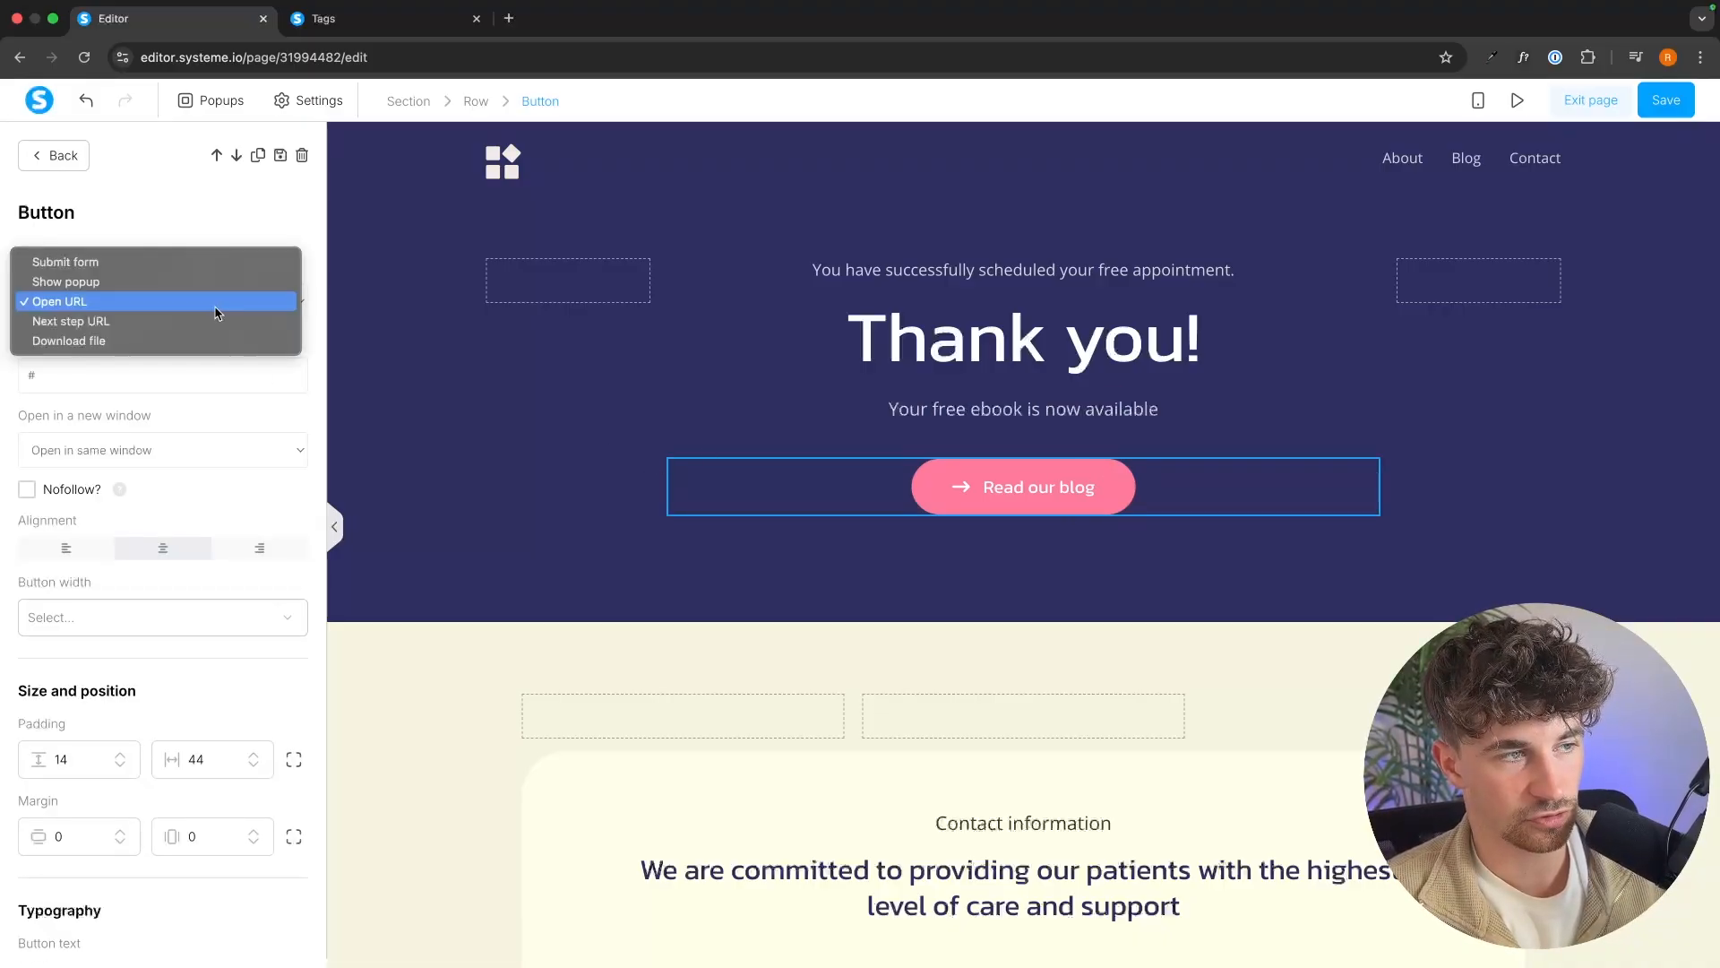
click(169, 337)
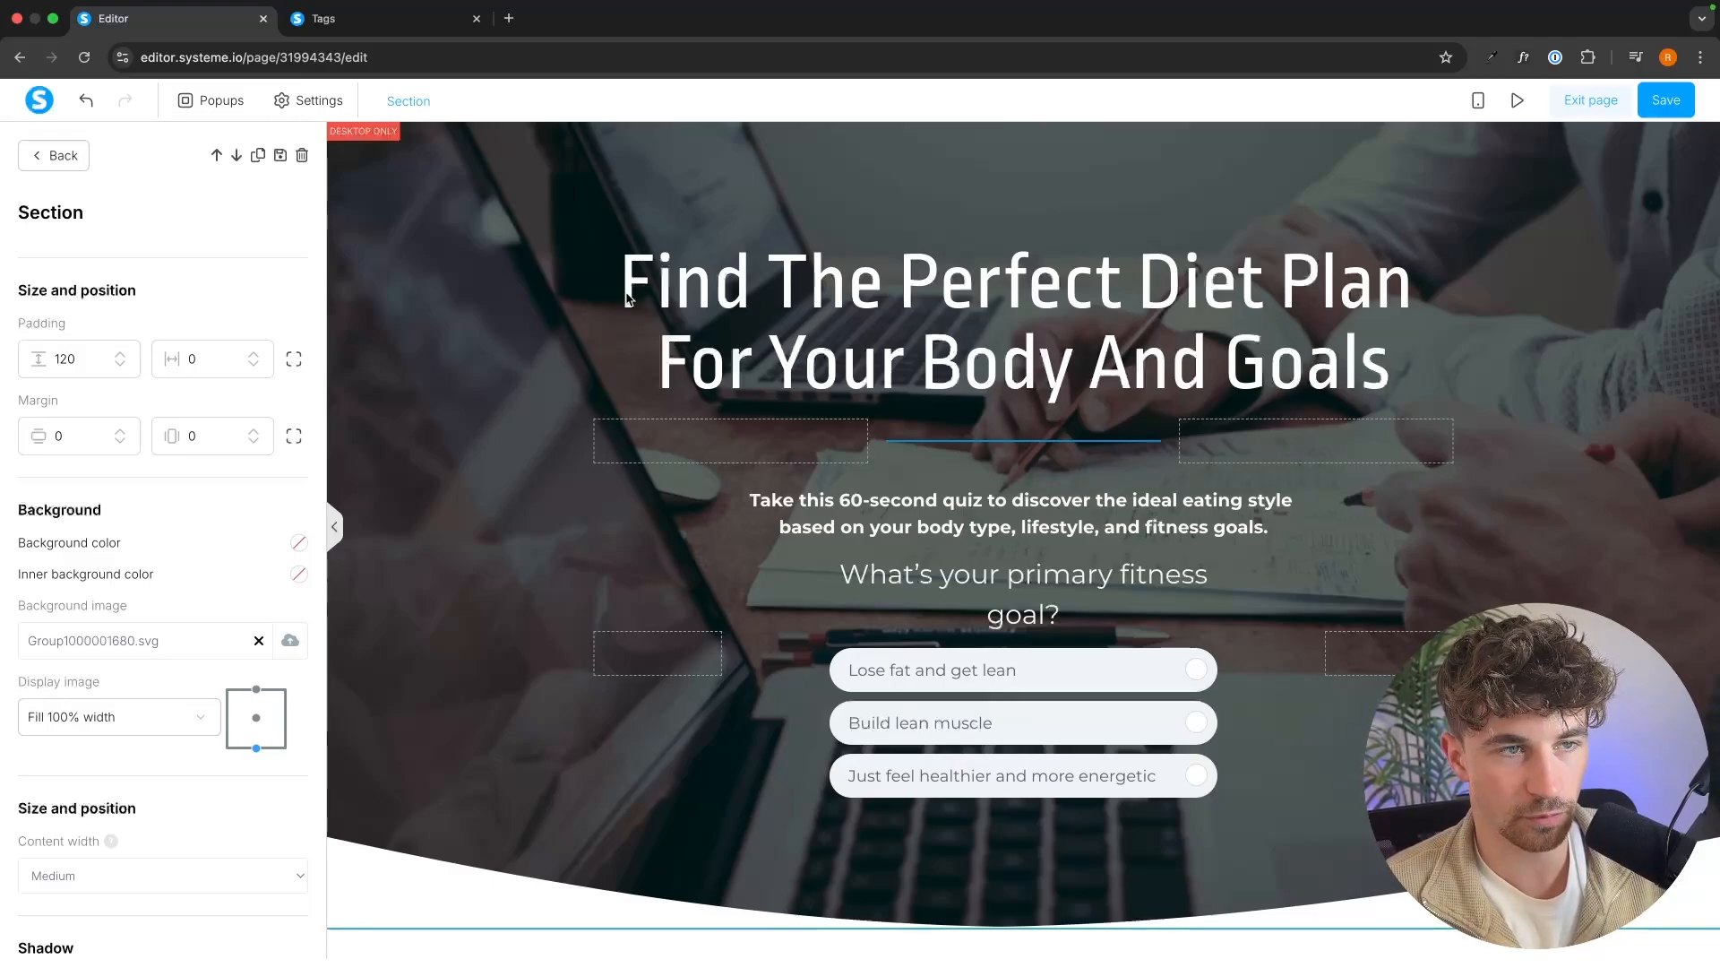
Open the Pexels stock photo site in a new browser tab.
click(510, 19)
text(p)
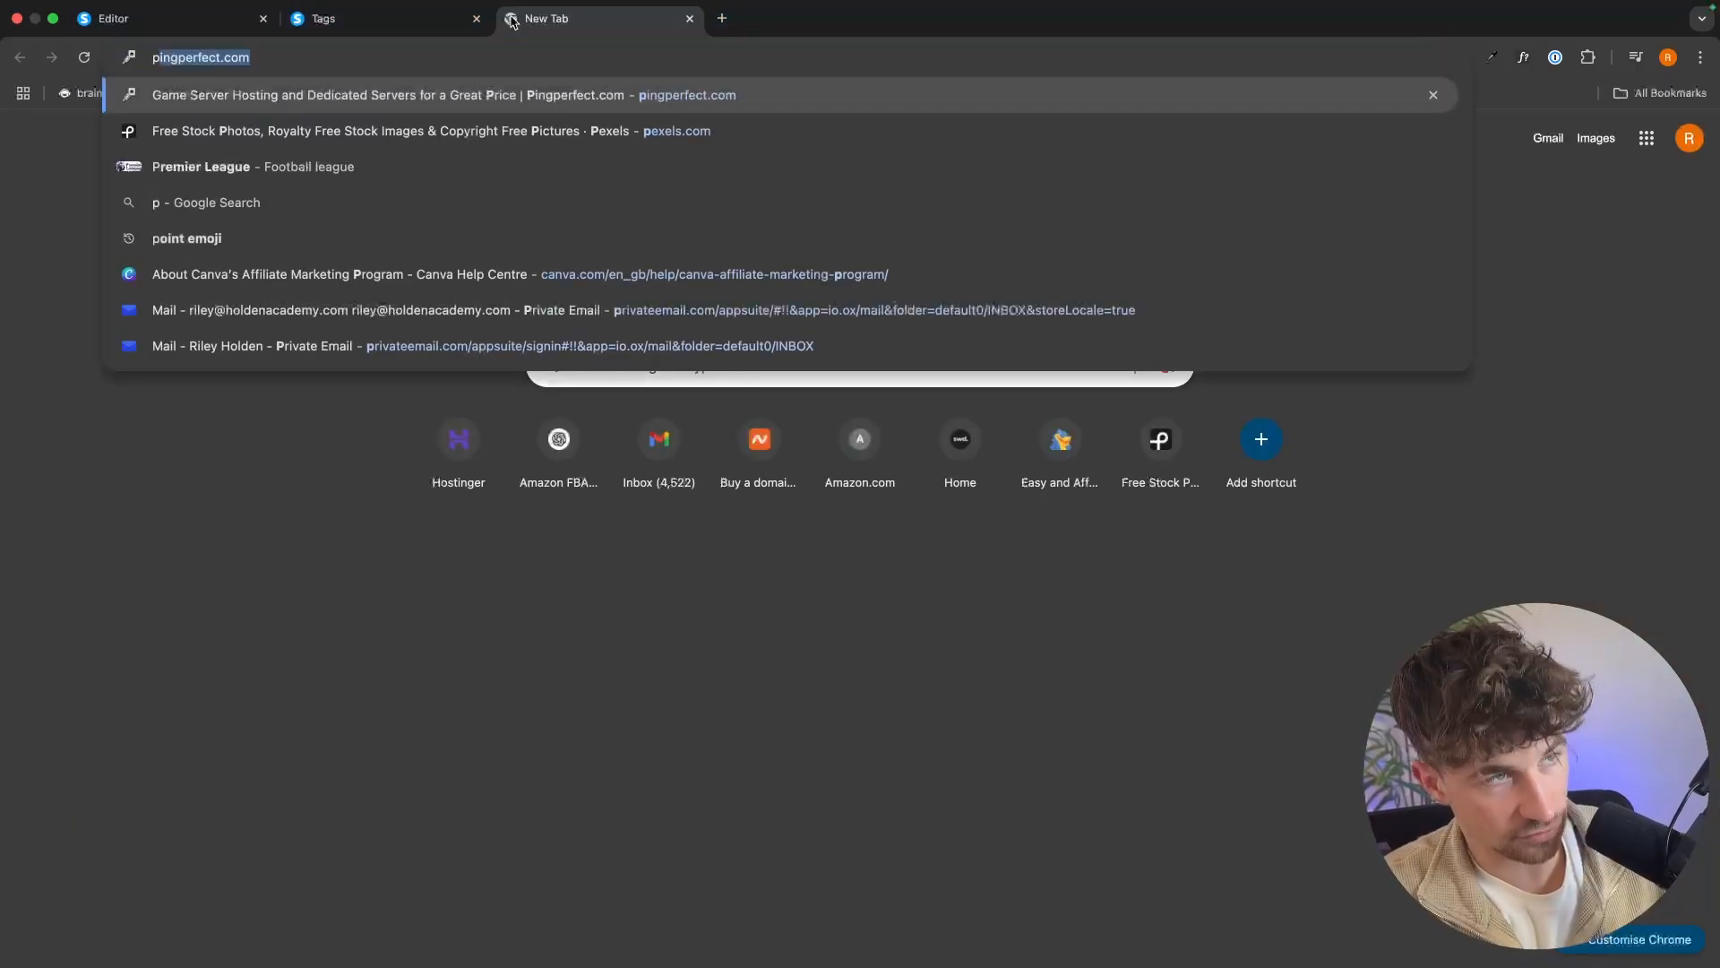
text(exels)
key(Return)
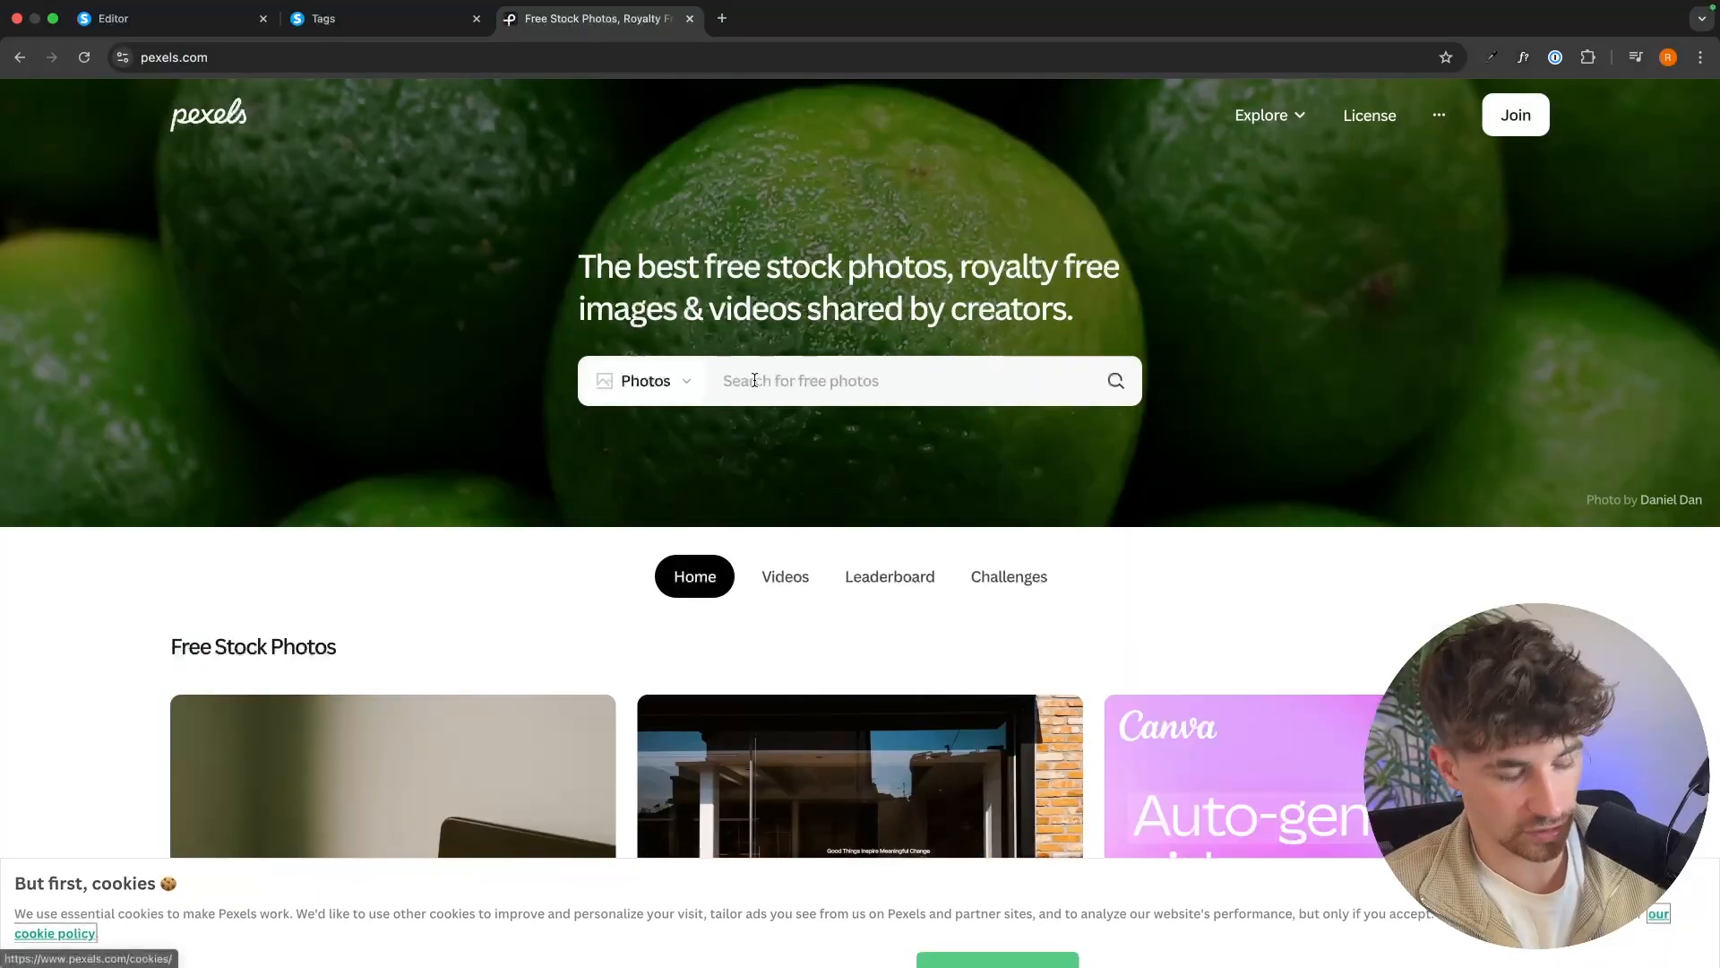
Search Pexels for "fitness" photos and download the one of the woman preparing fruit in a kitchen.
click(761, 379)
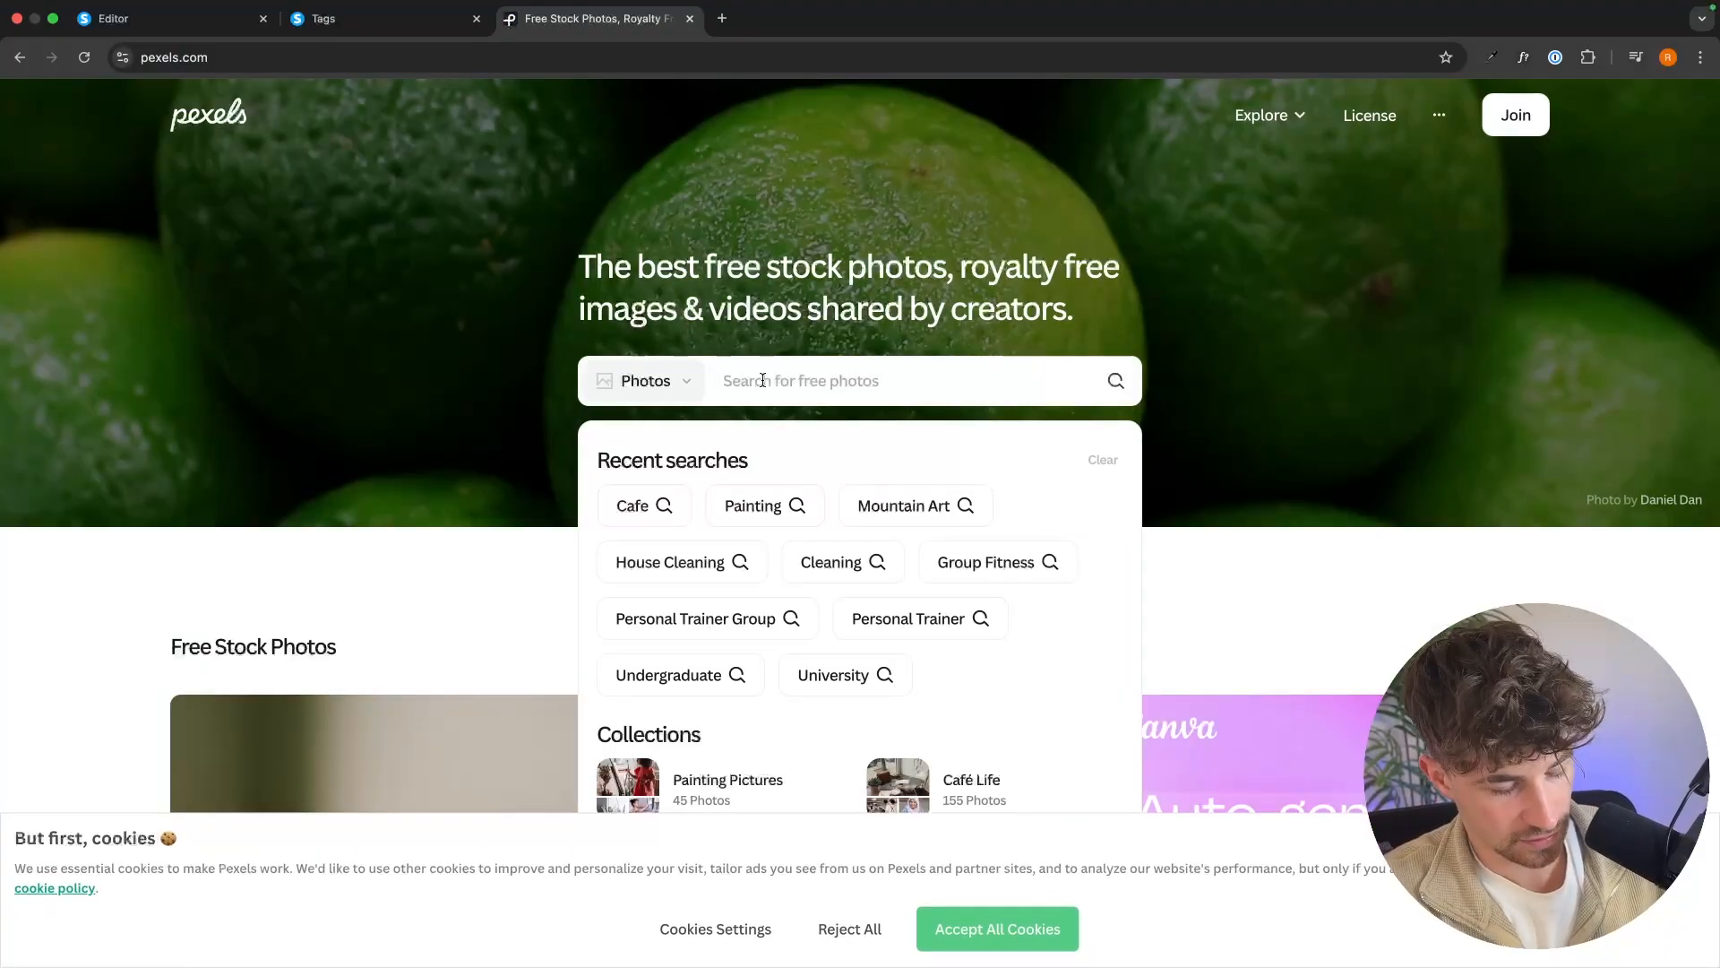
text(fitness)
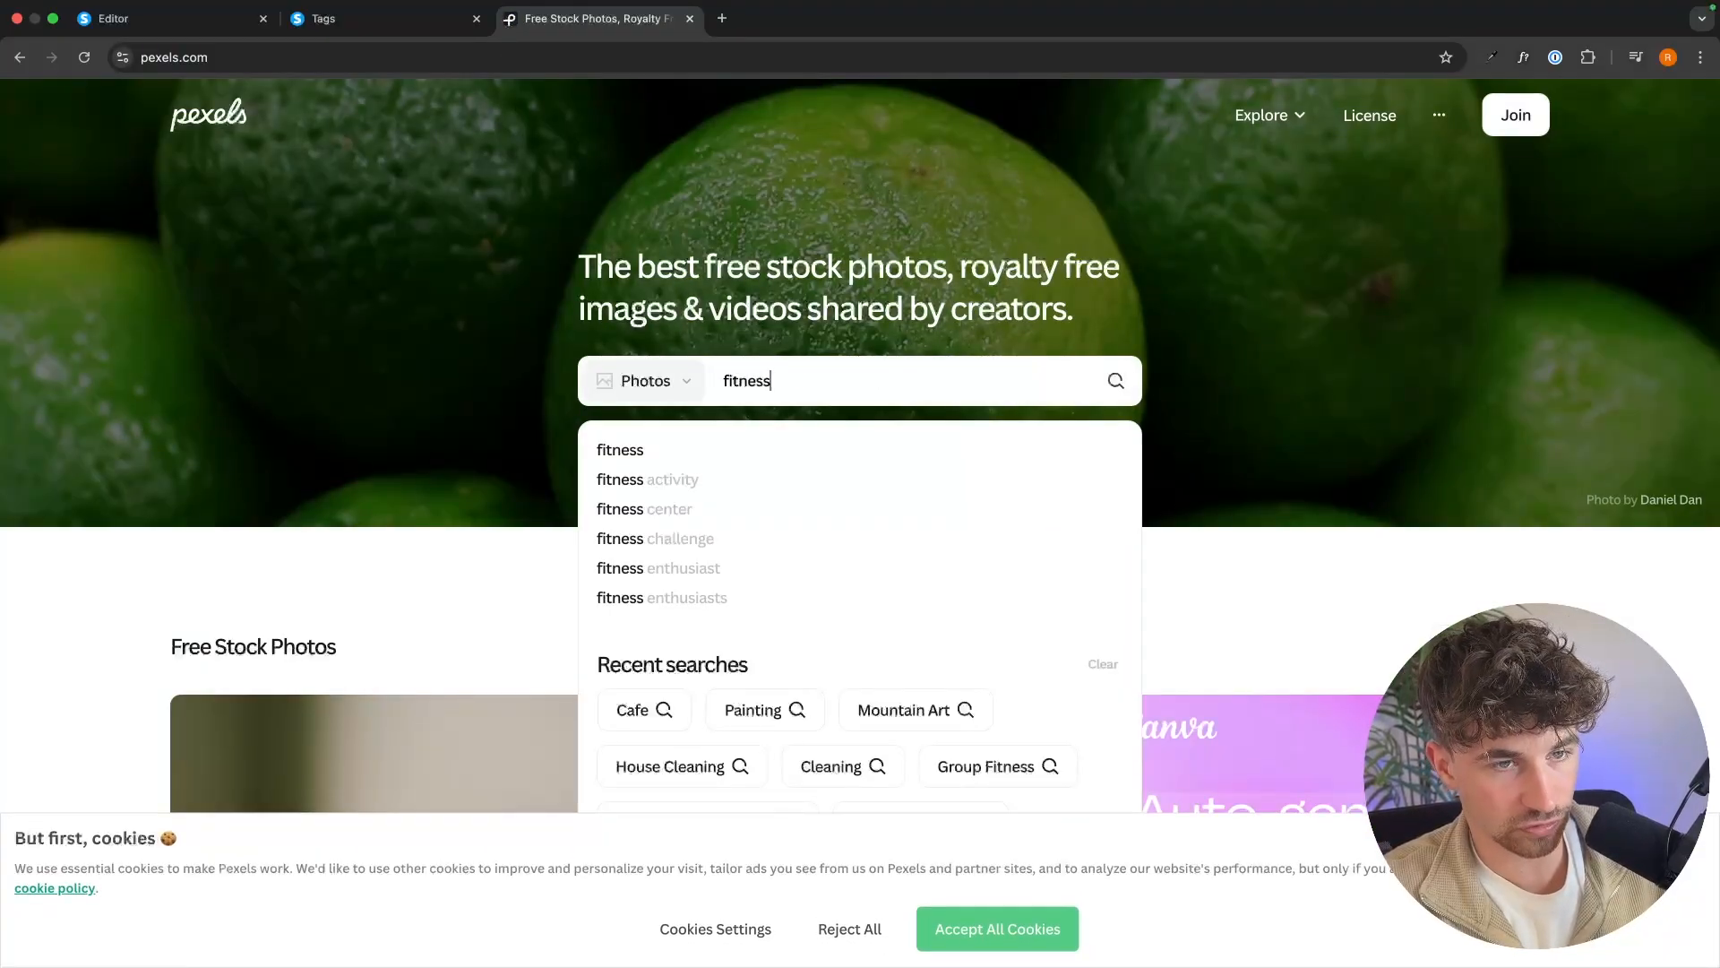
key(Return)
scroll(923, 450, down, 10)
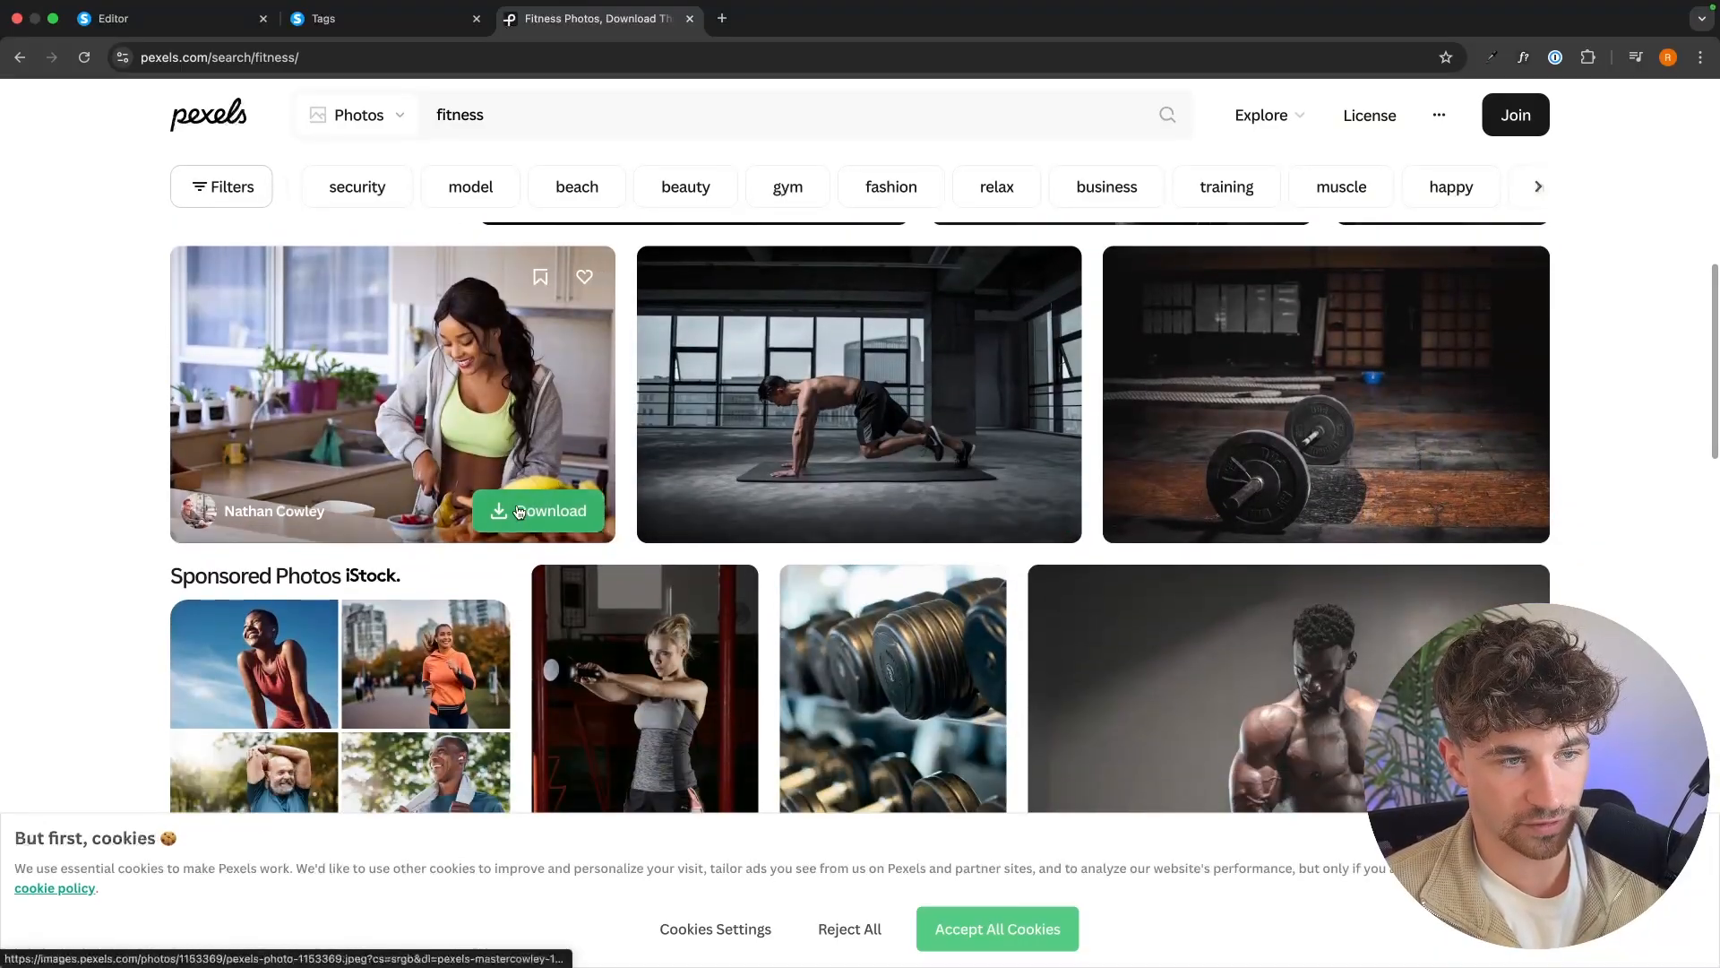
click(519, 512)
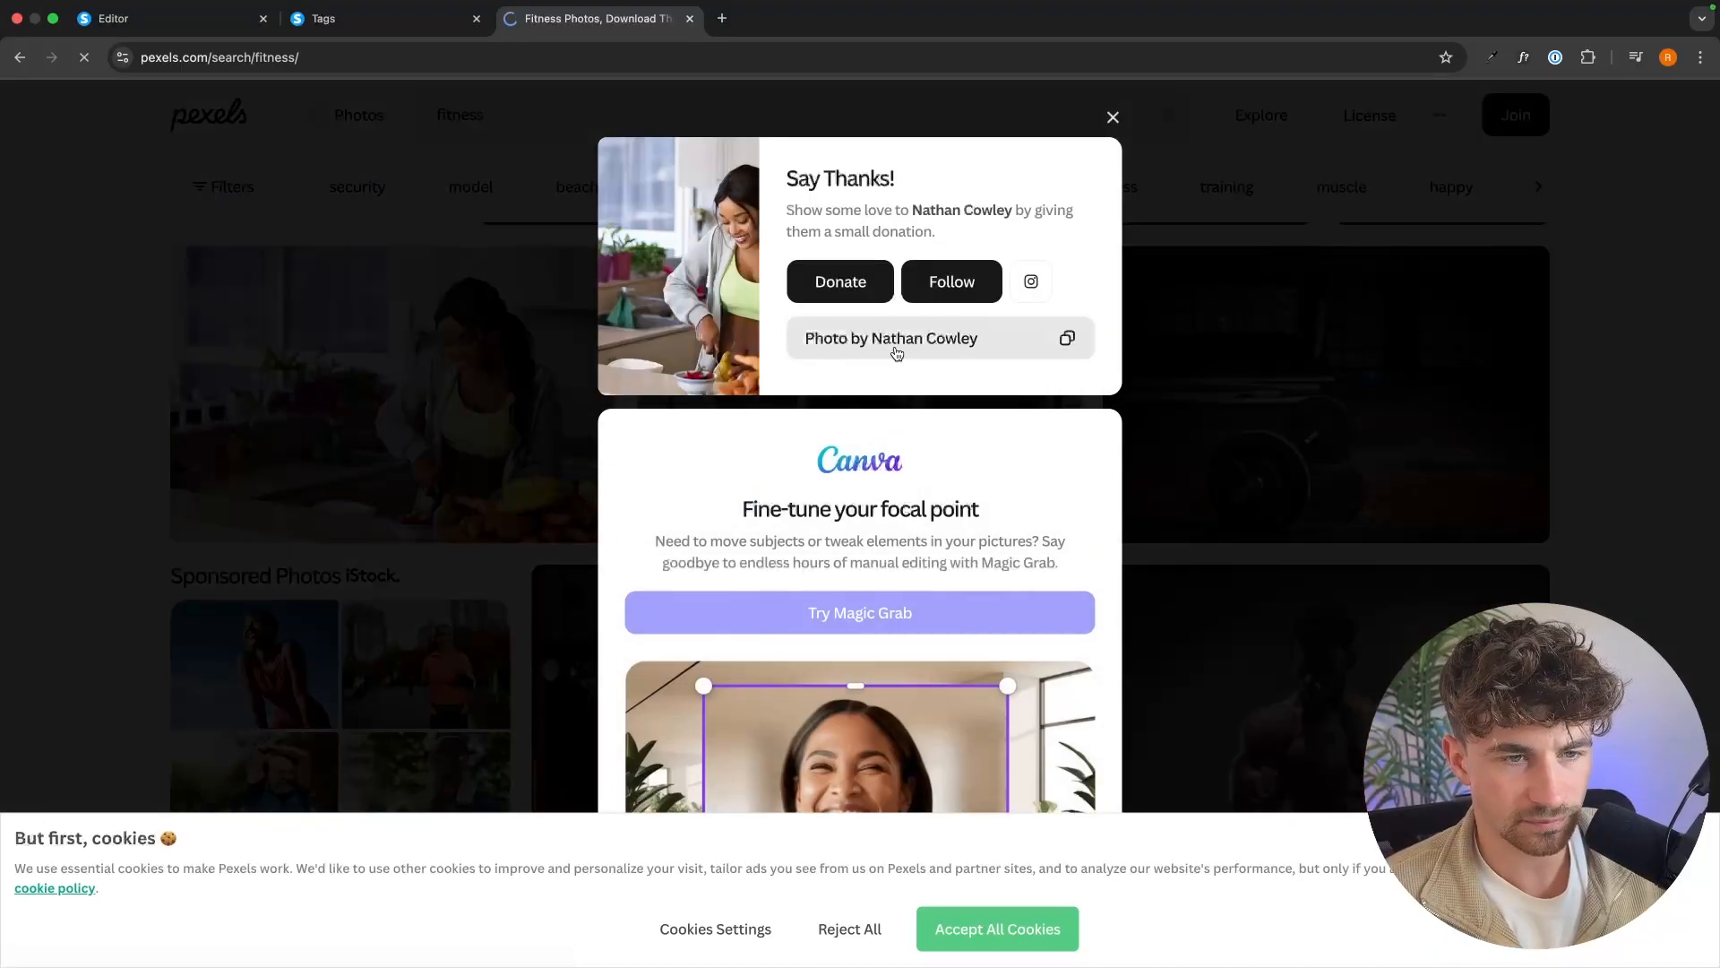
click(1315, 293)
Return to the squeeze page editor and replace the section's background image with the downloaded photo pexels-mastercowley-1153369.jpg.
click(170, 18)
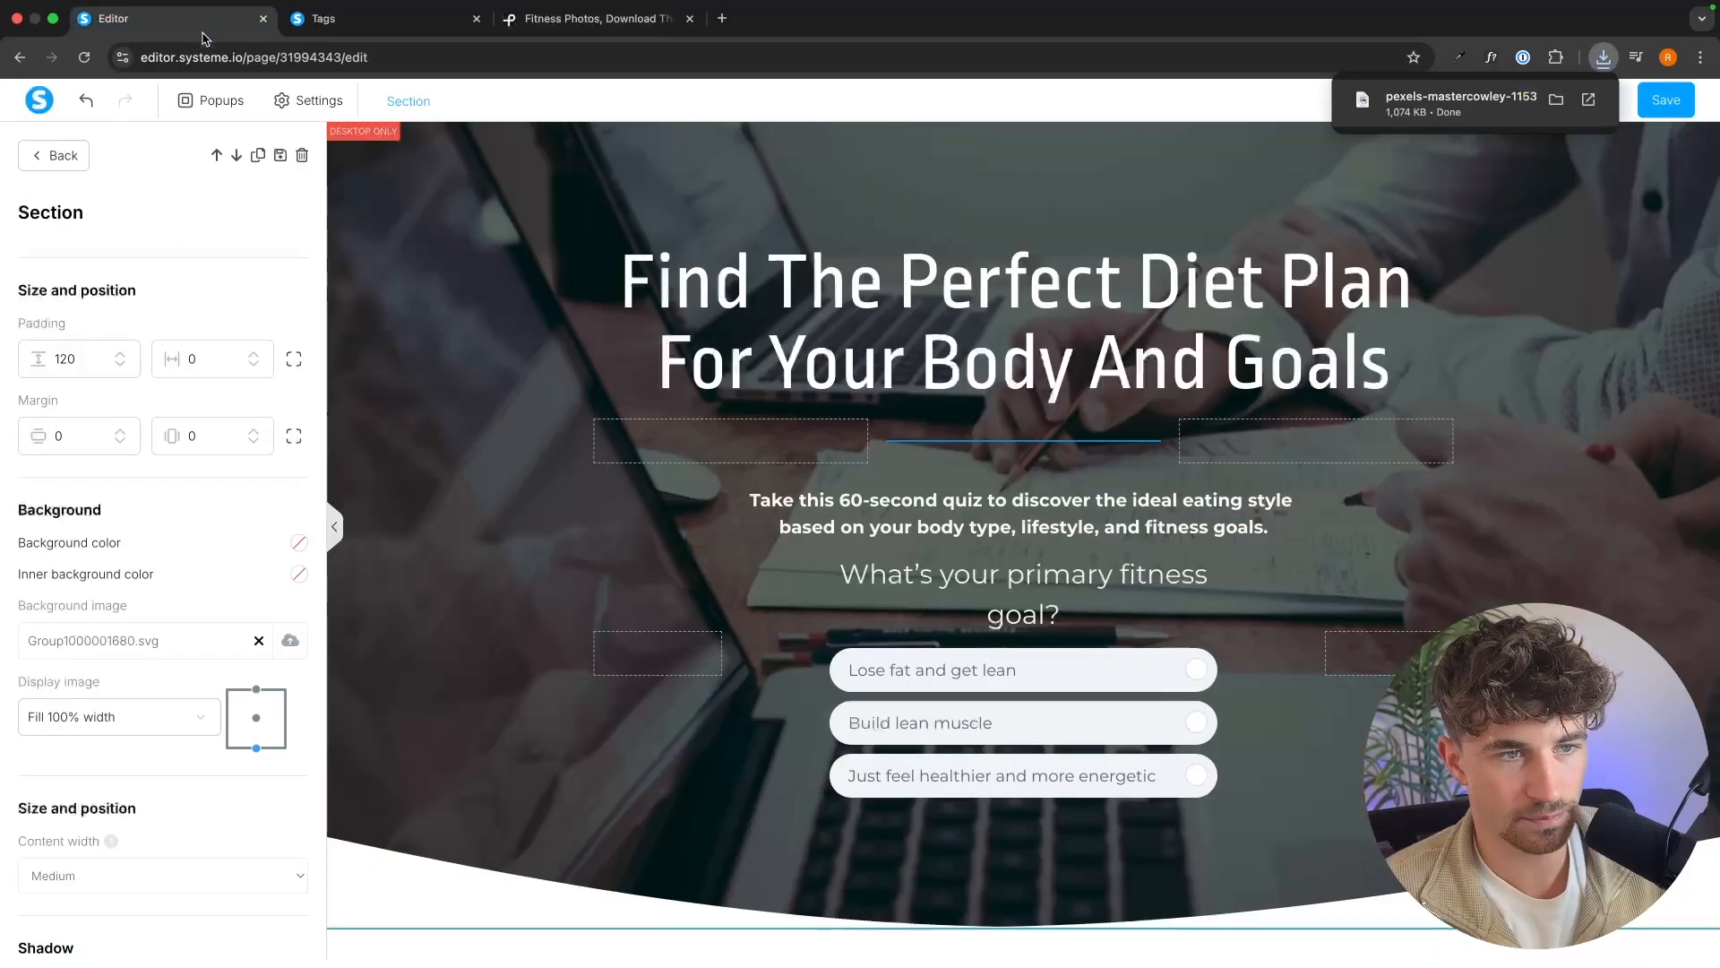
click(290, 641)
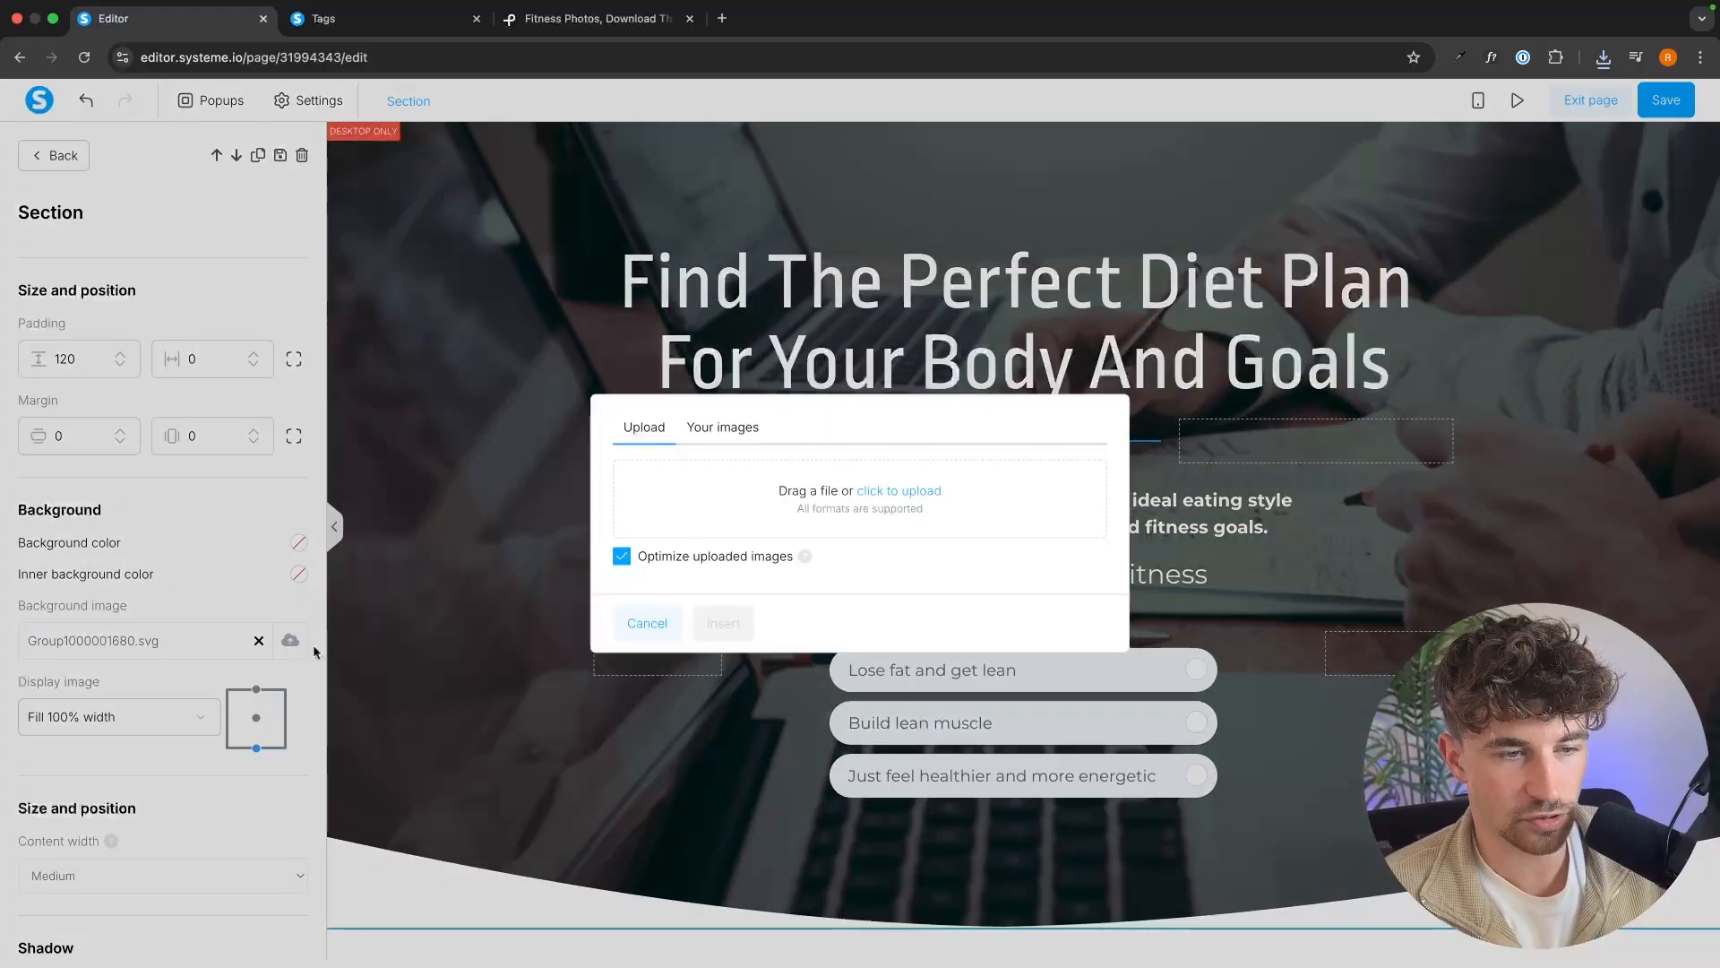
click(896, 491)
double_click(737, 475)
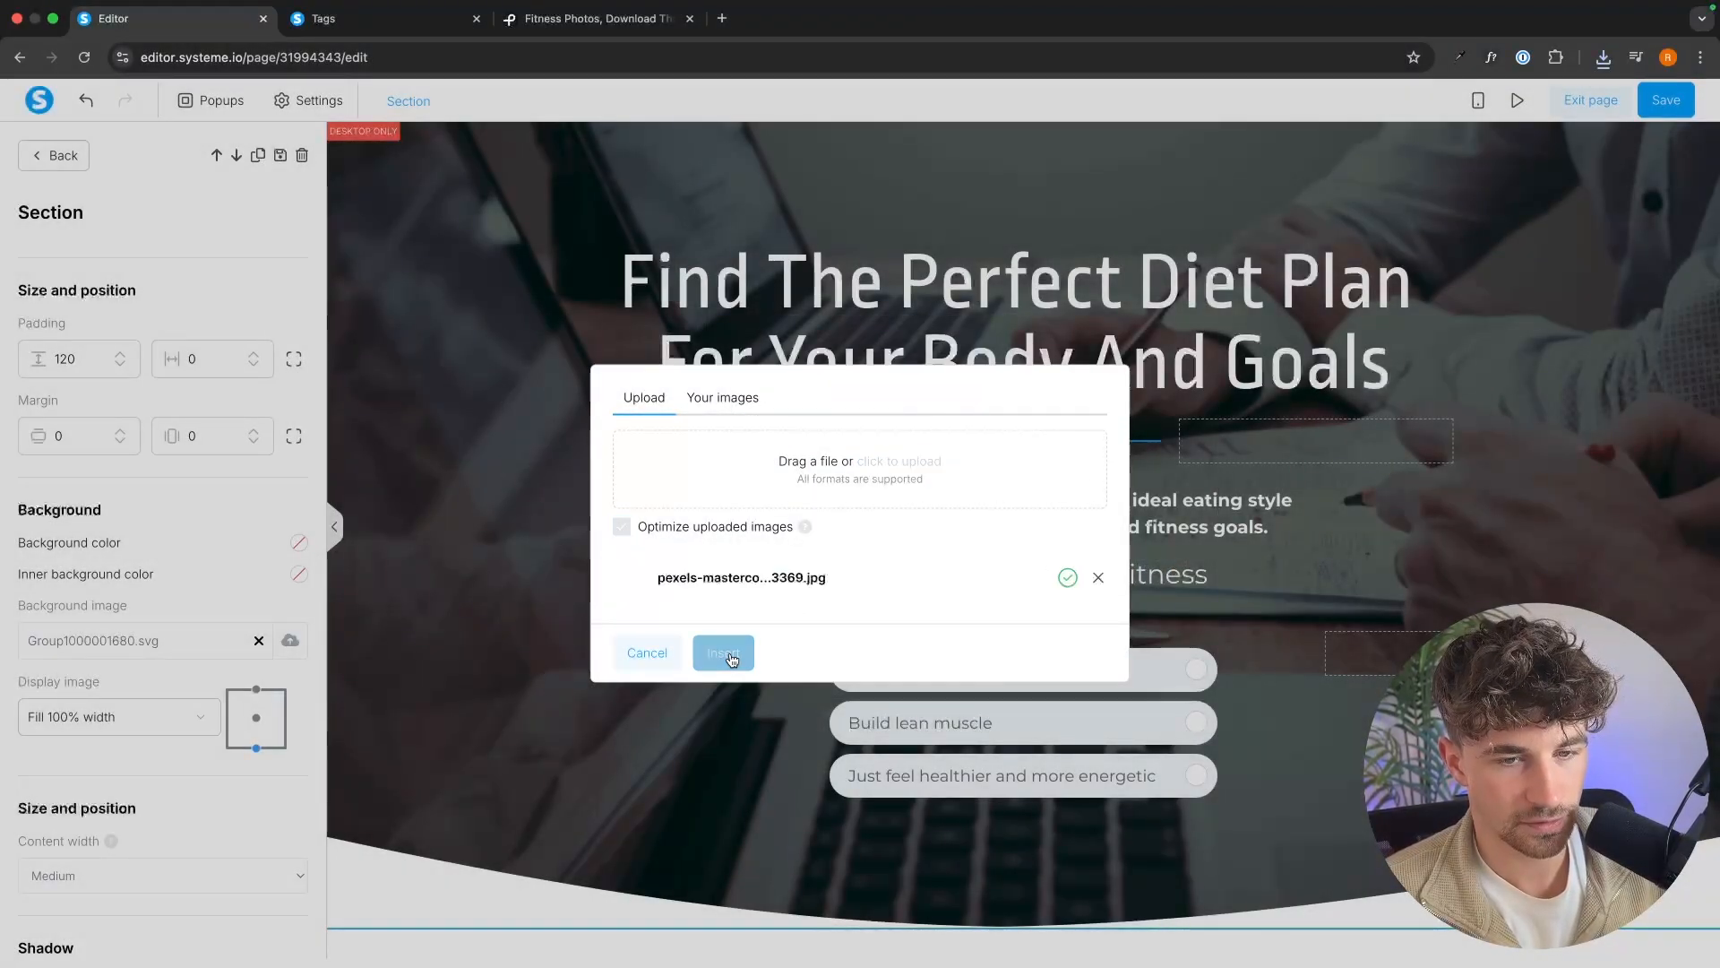
click(727, 652)
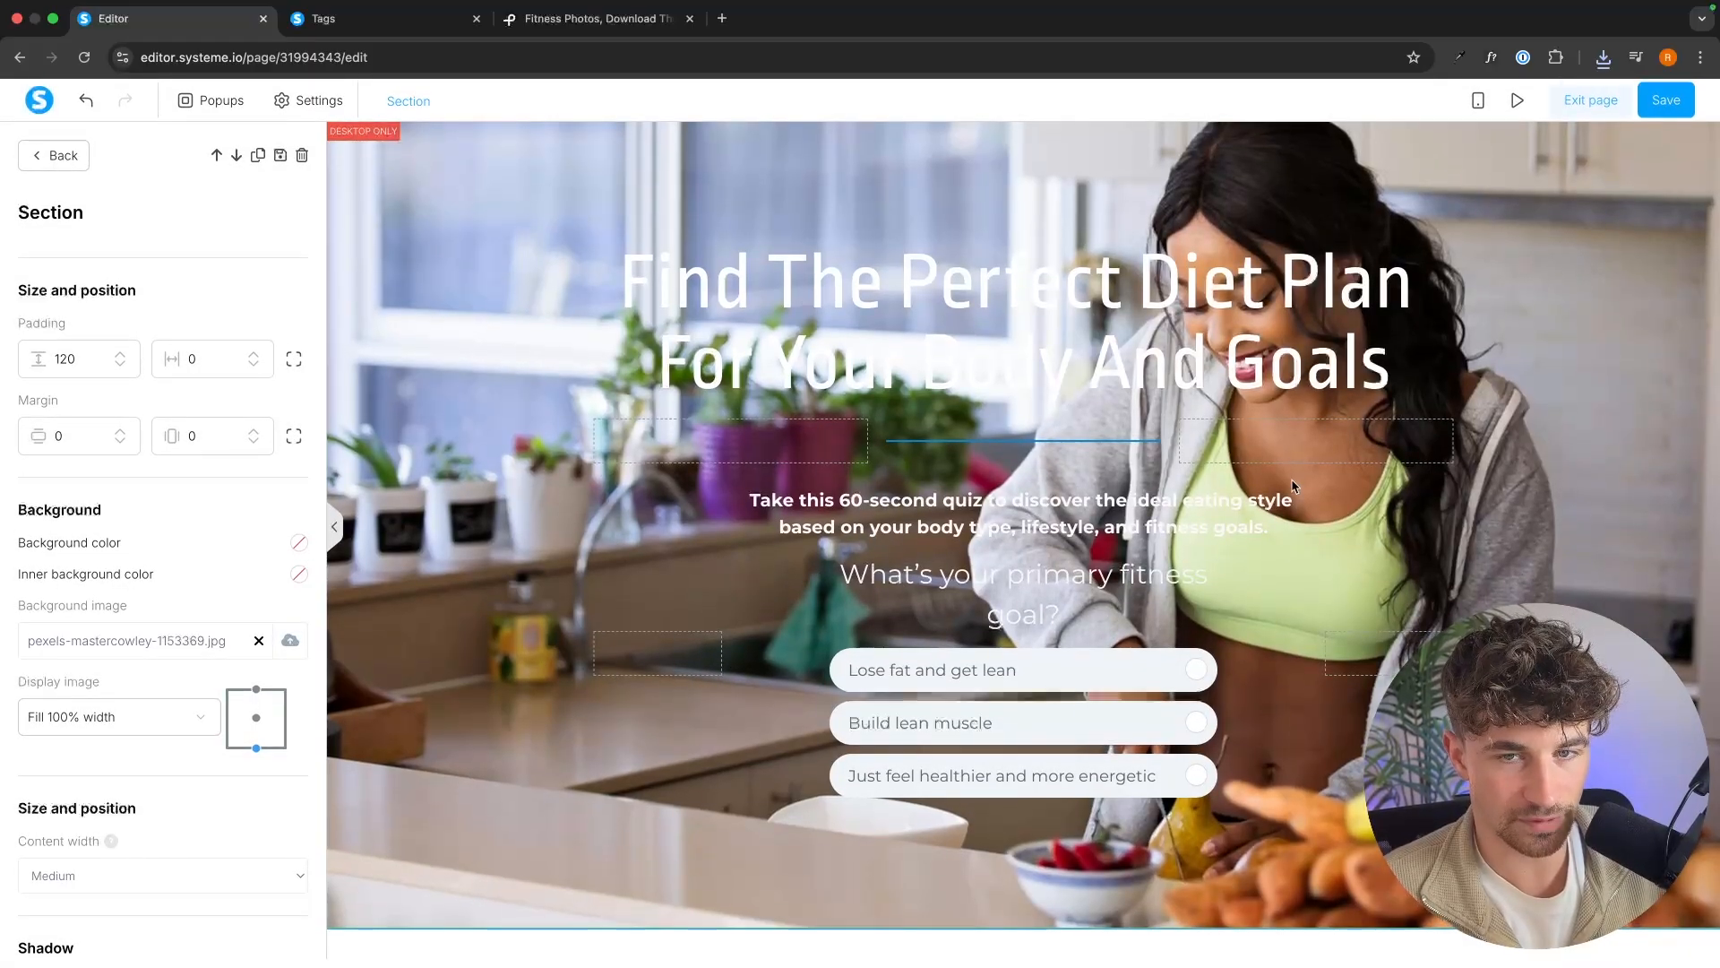
Save and exit the squeeze page, copy its URL, and load the published page in the browser tab showing Pexels.
click(1666, 100)
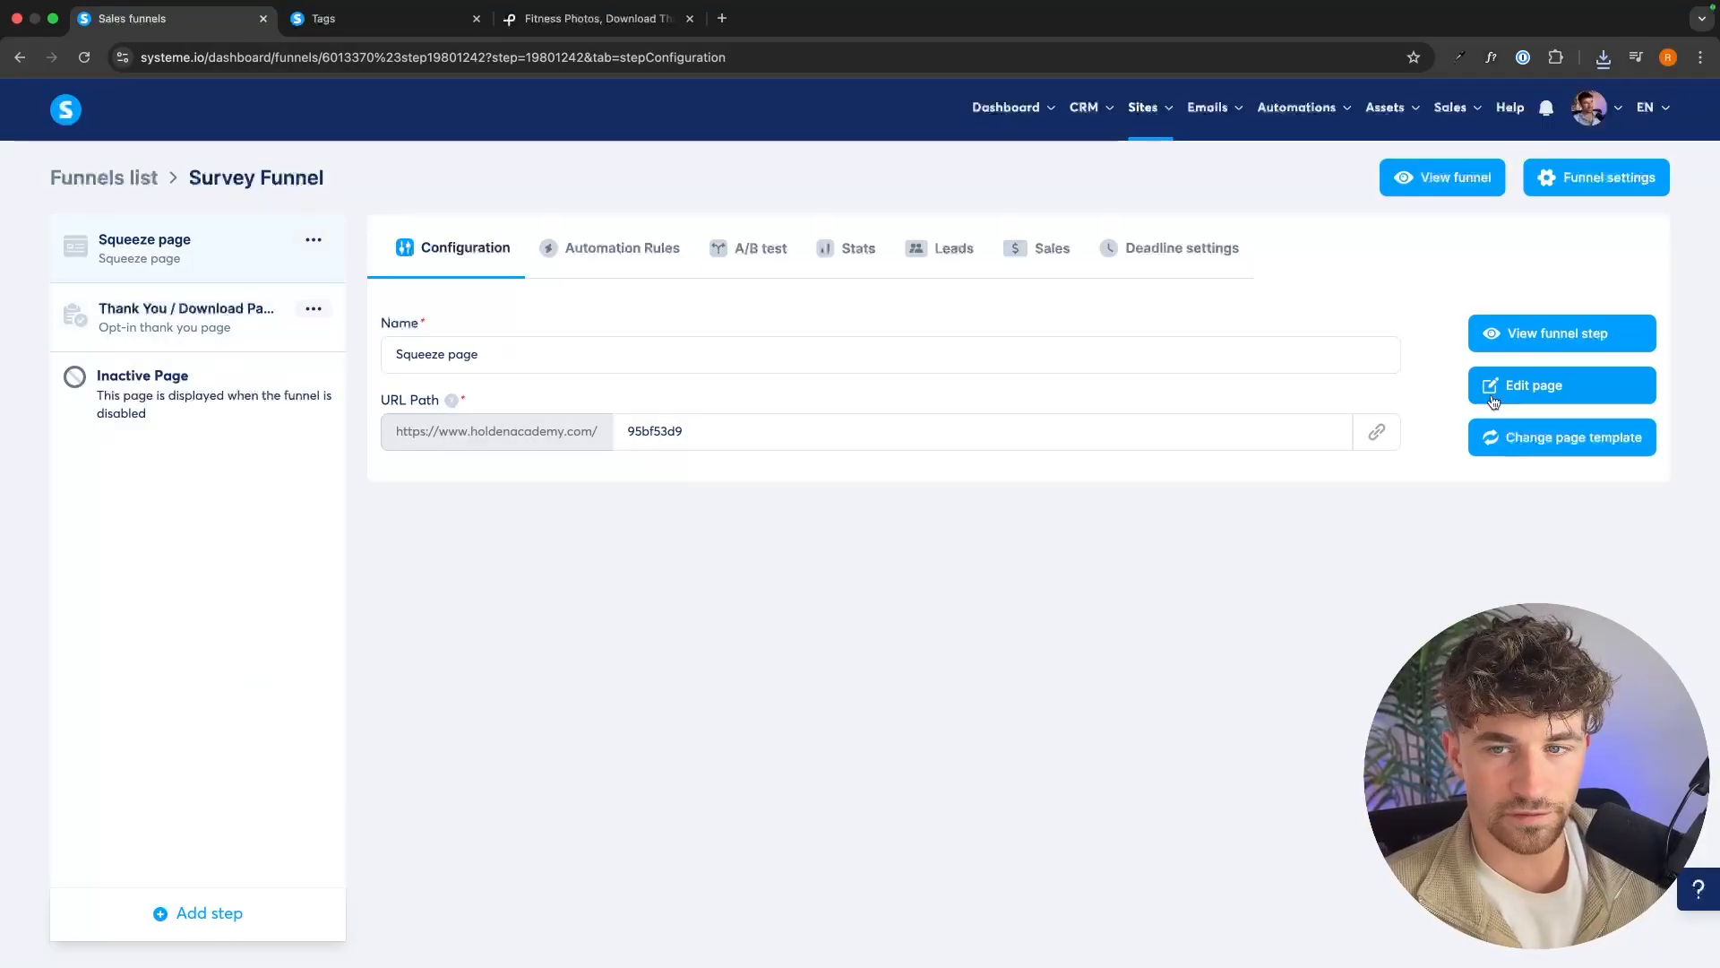
click(1376, 431)
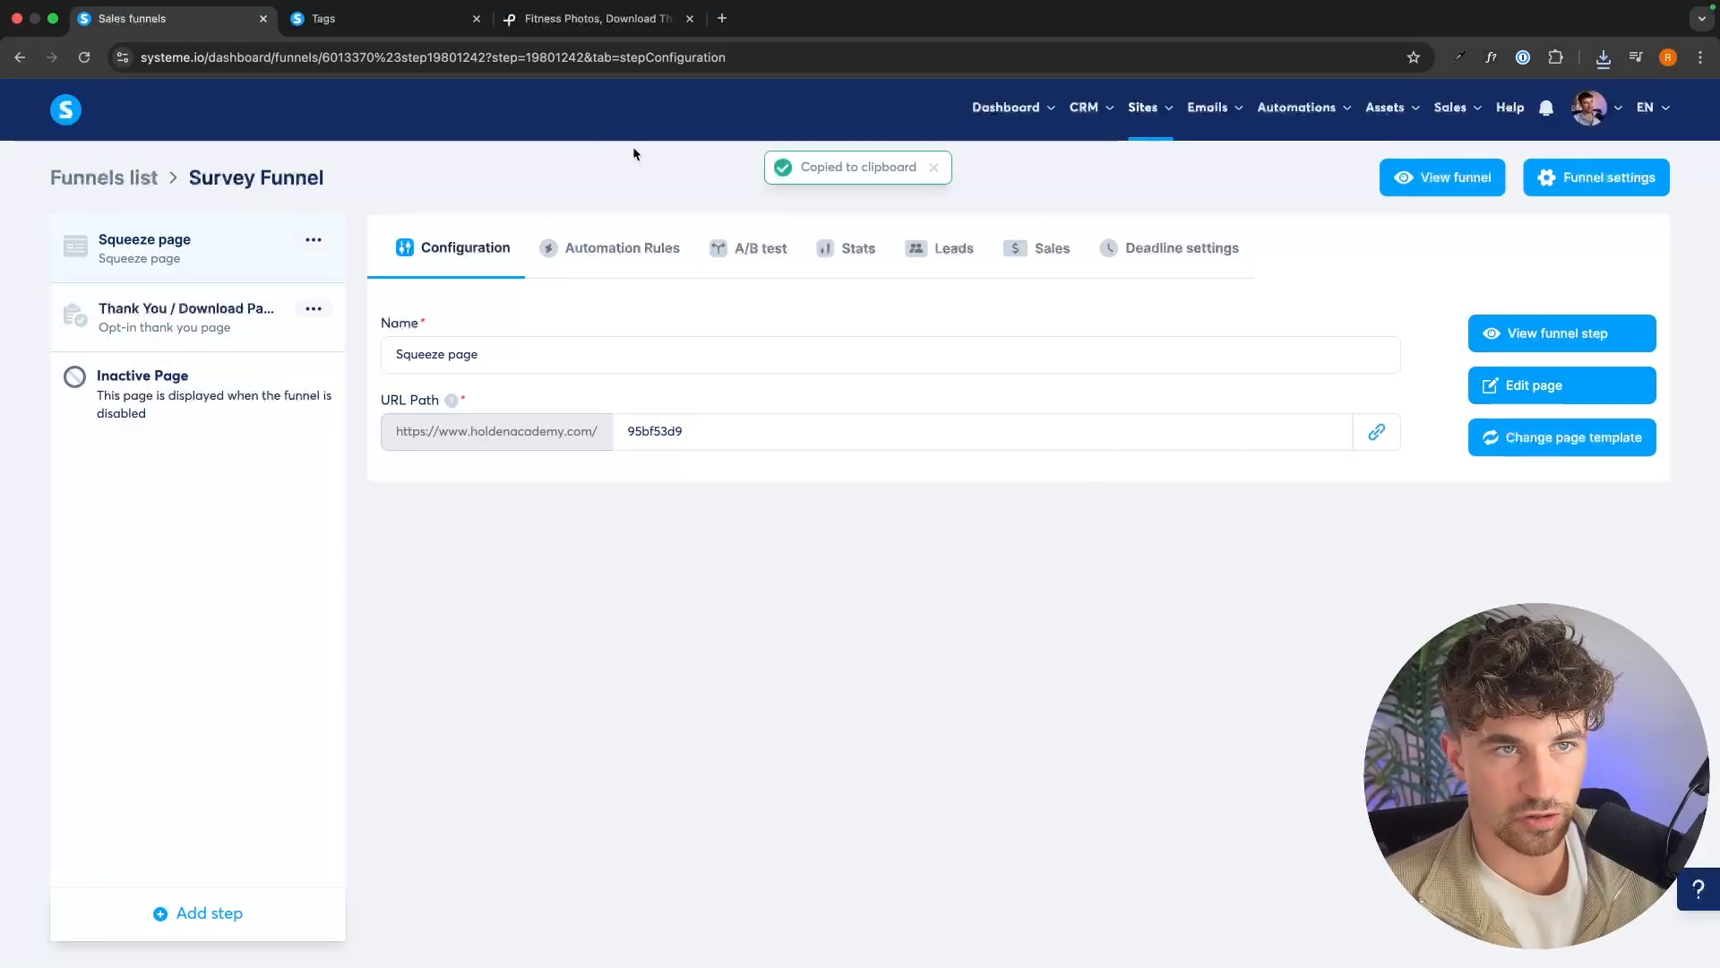
click(591, 19)
click(575, 56)
key(super+v)
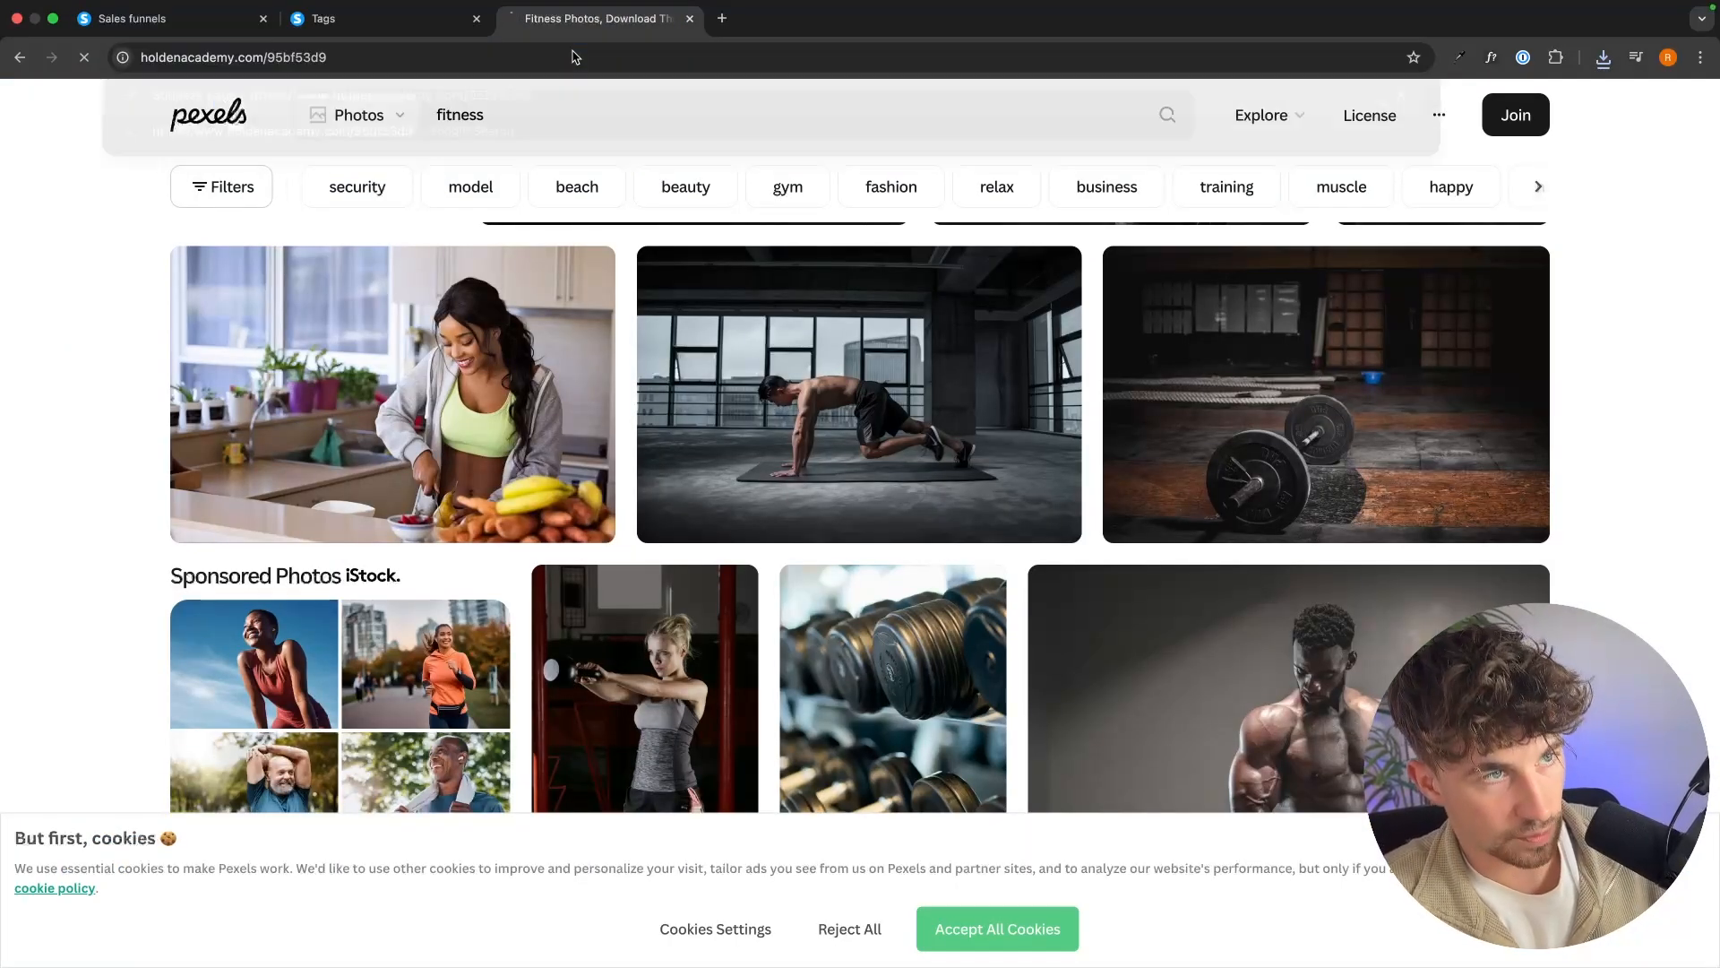
key(Return)
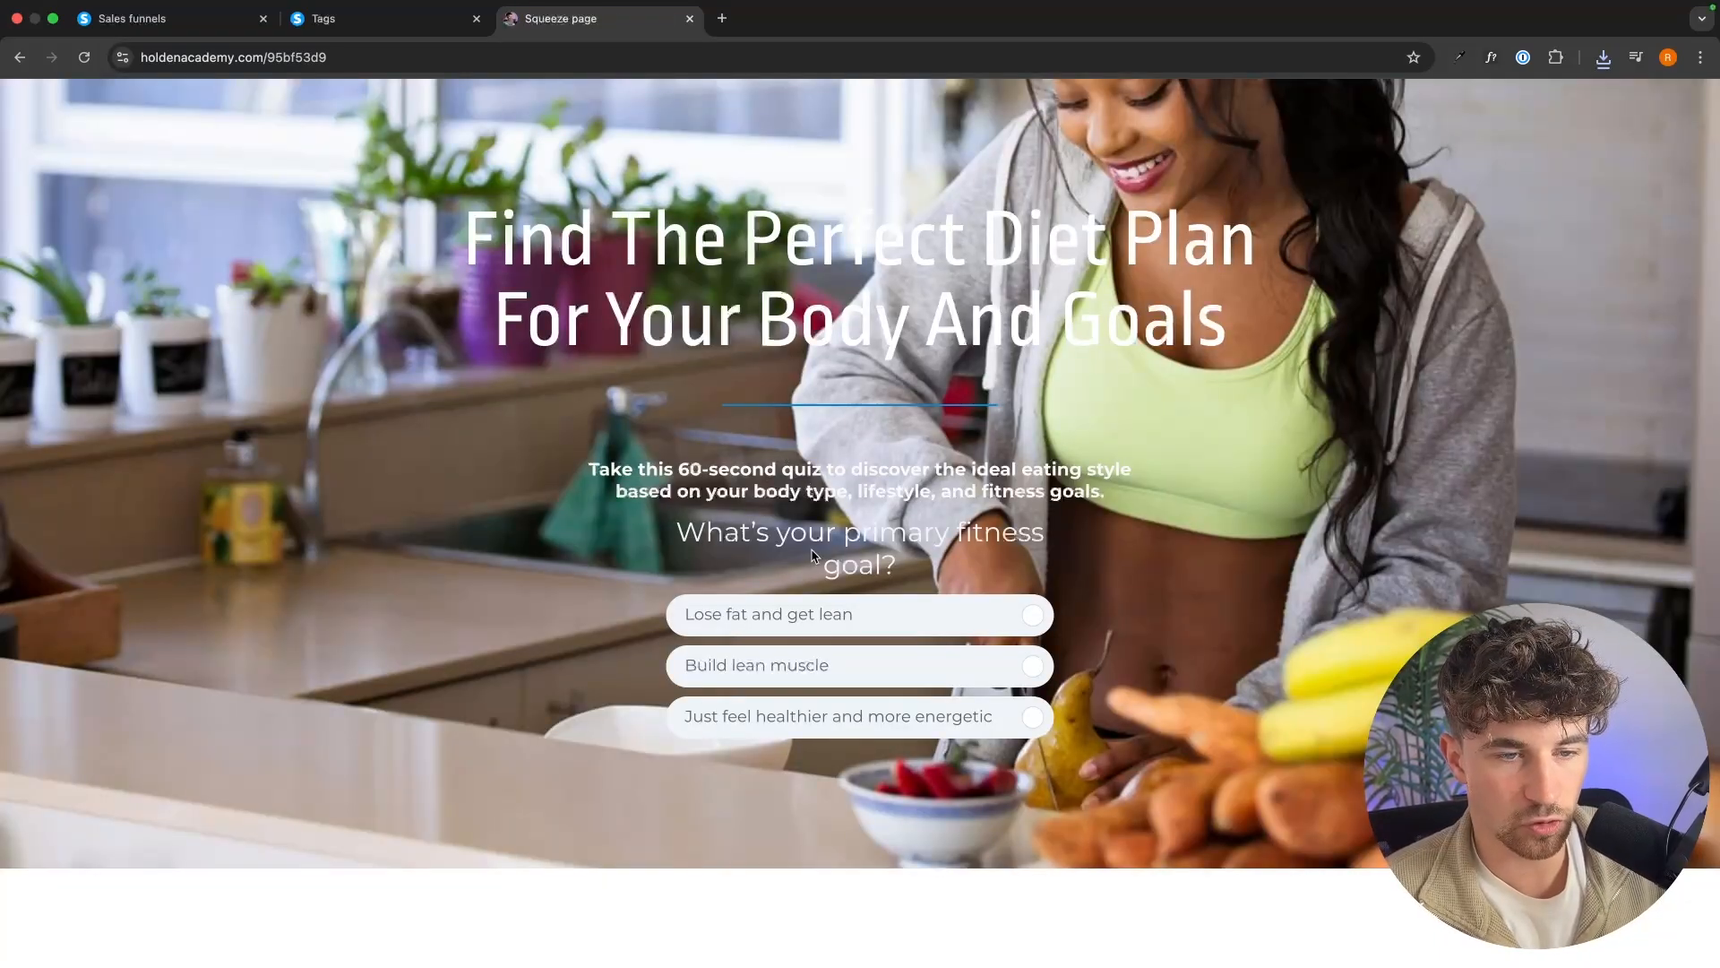
Take the live quiz with "Build lean muscle" as the fitness goal, and submit the opt-in form with an email and first name.
click(788, 667)
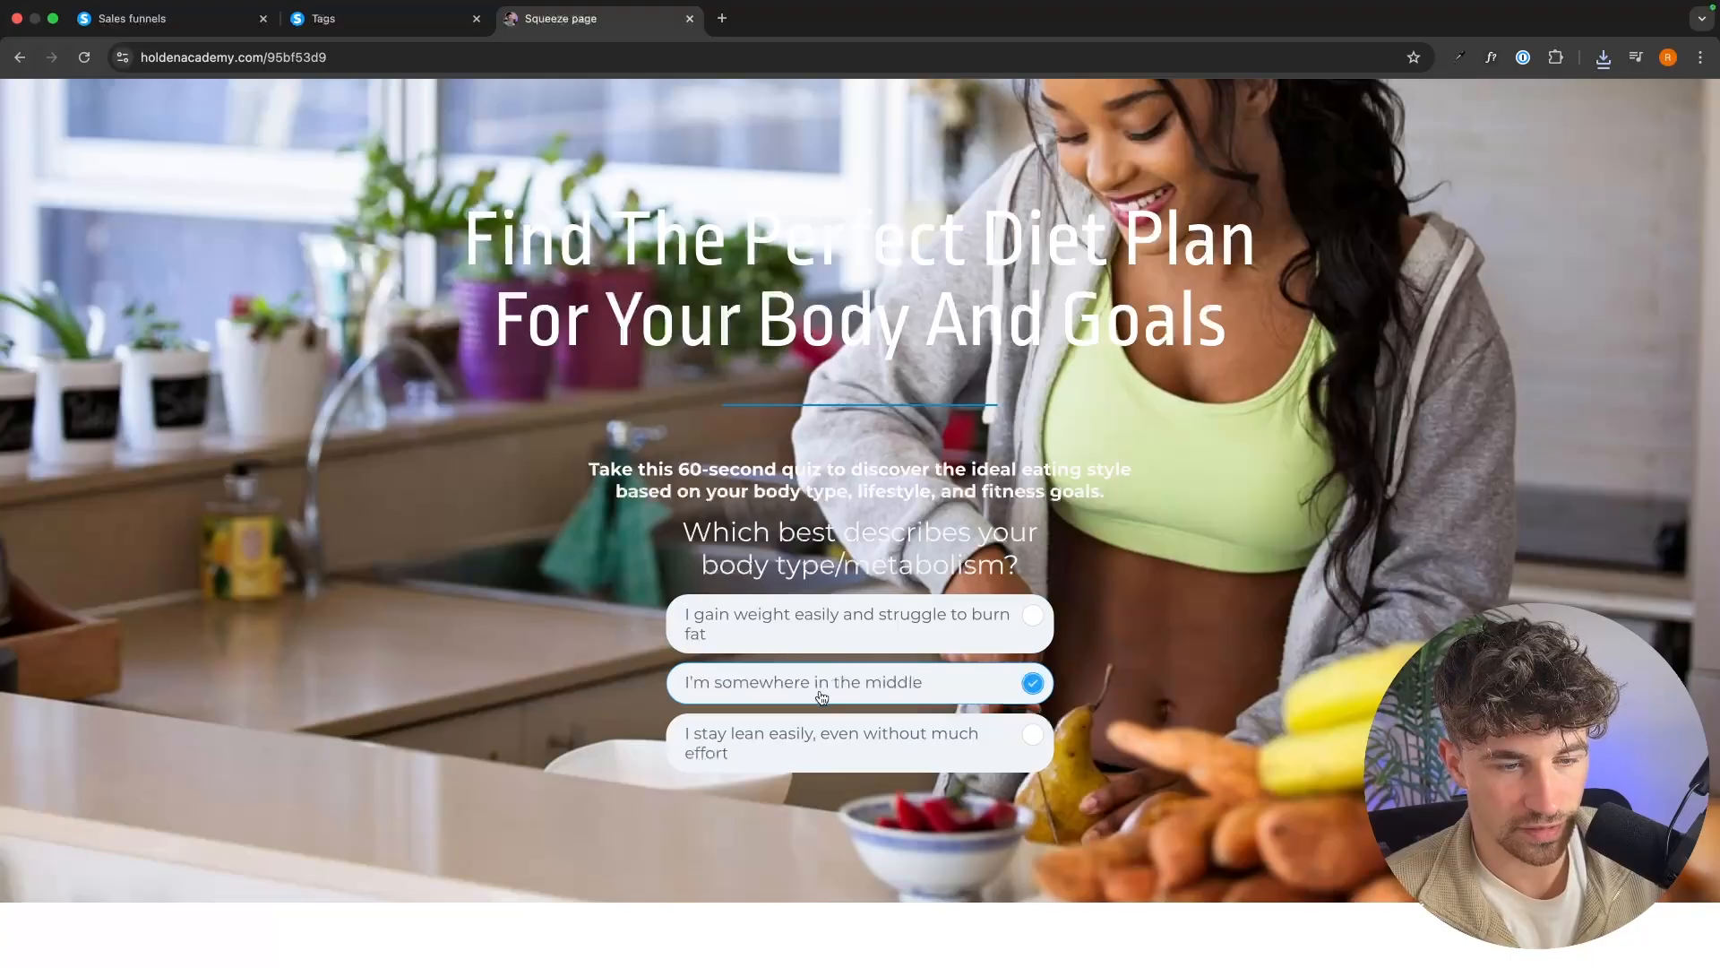
click(795, 751)
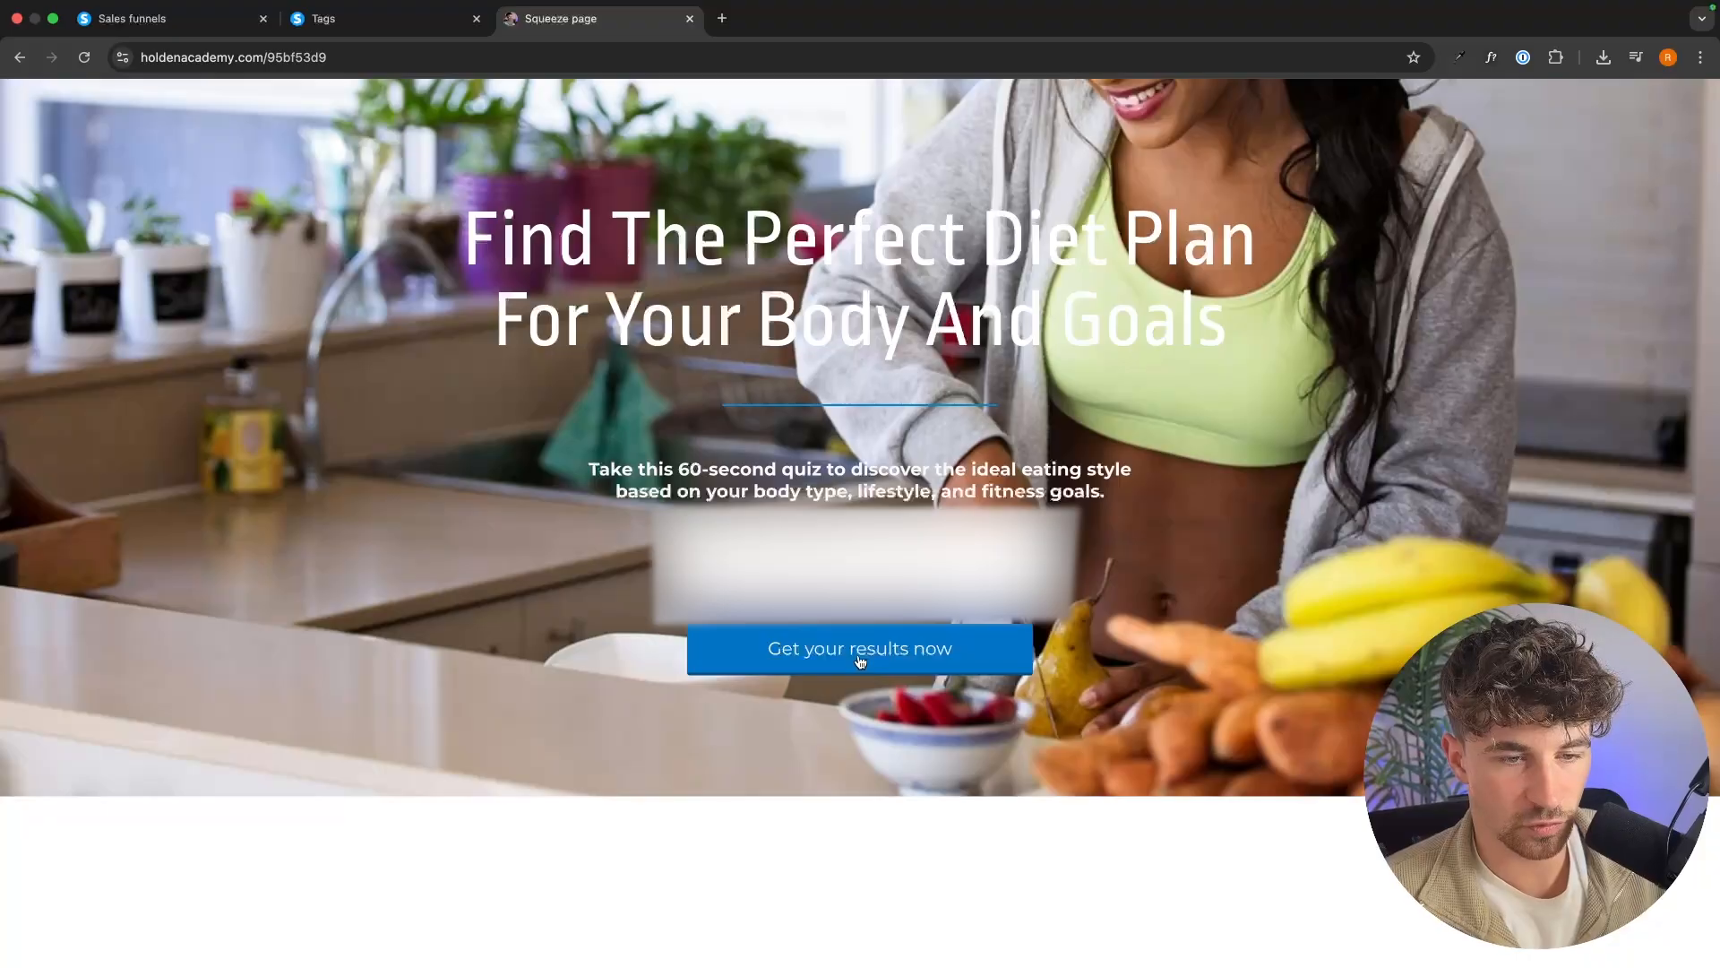
click(860, 654)
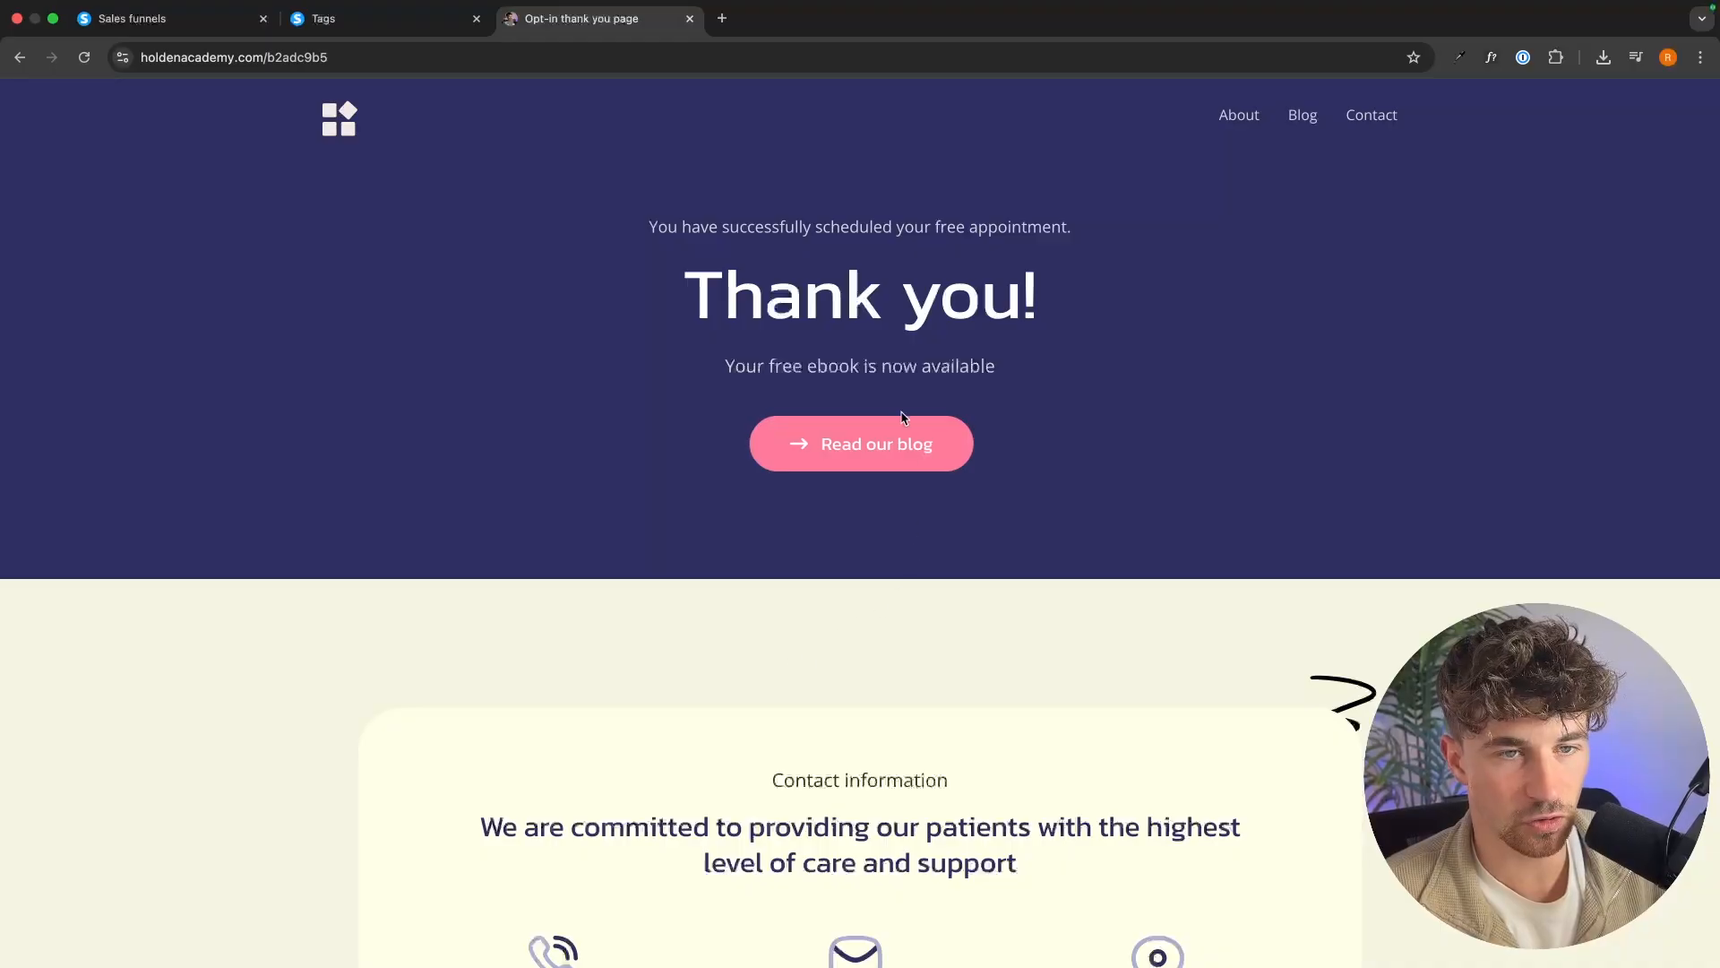
Return to Systeme.io and refresh the main dashboard to check for the new lead.
click(167, 21)
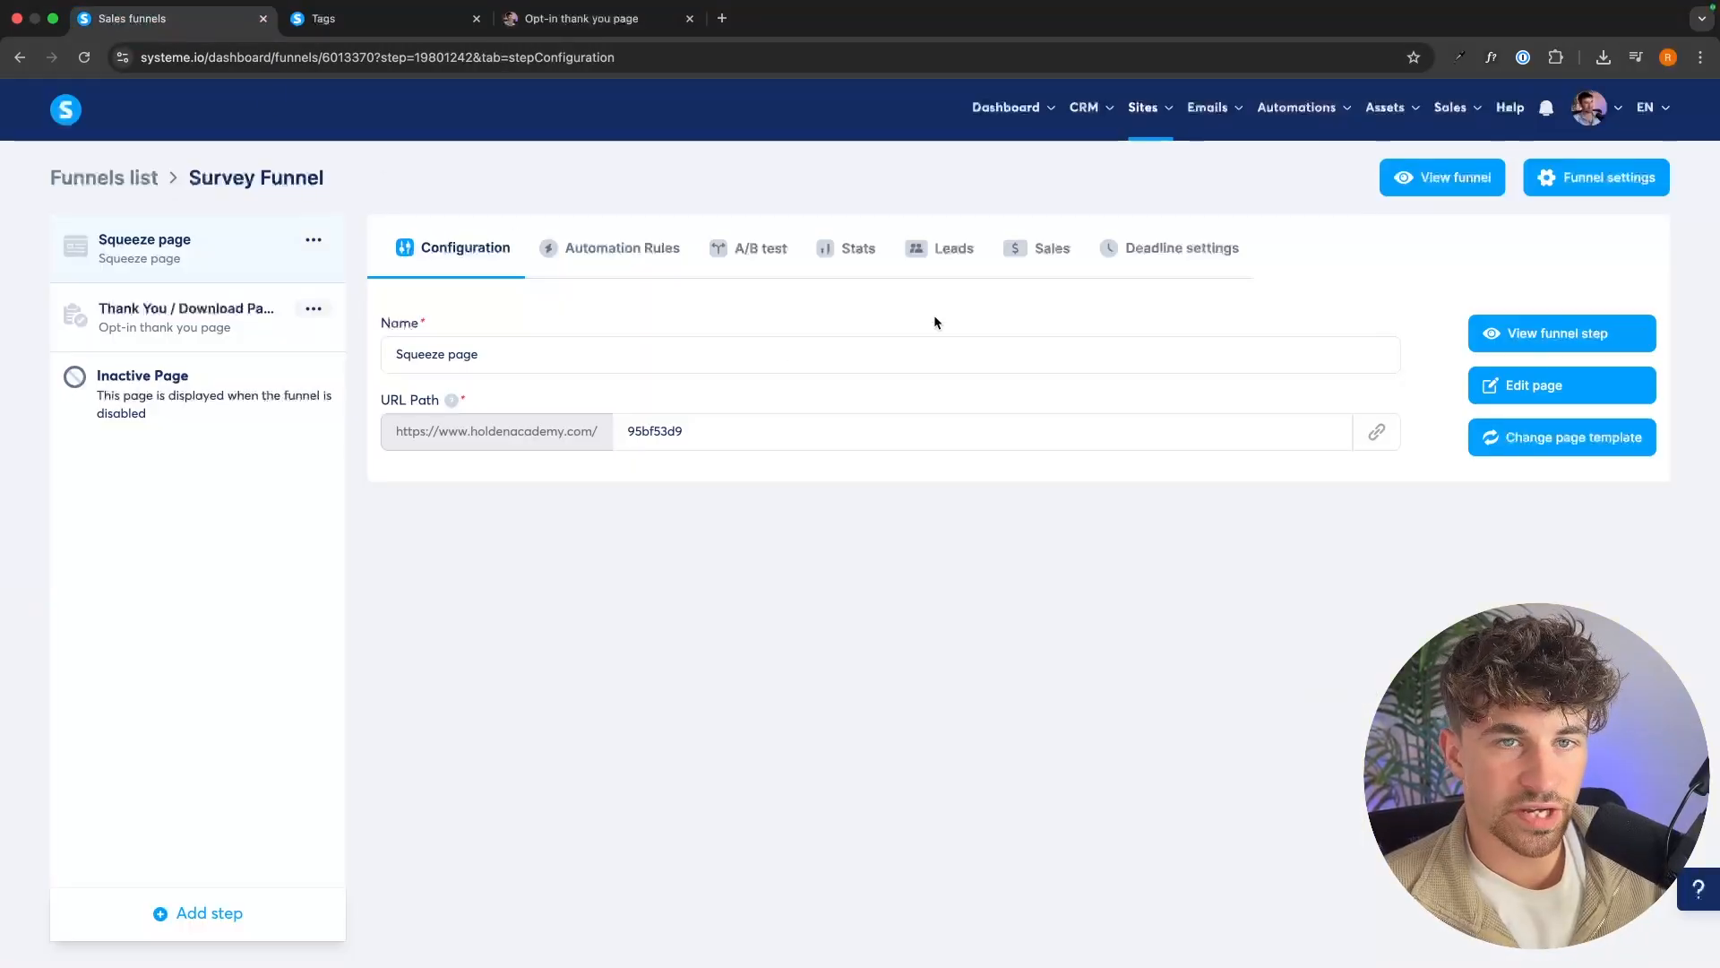
mouse_move(1006, 107)
click(992, 167)
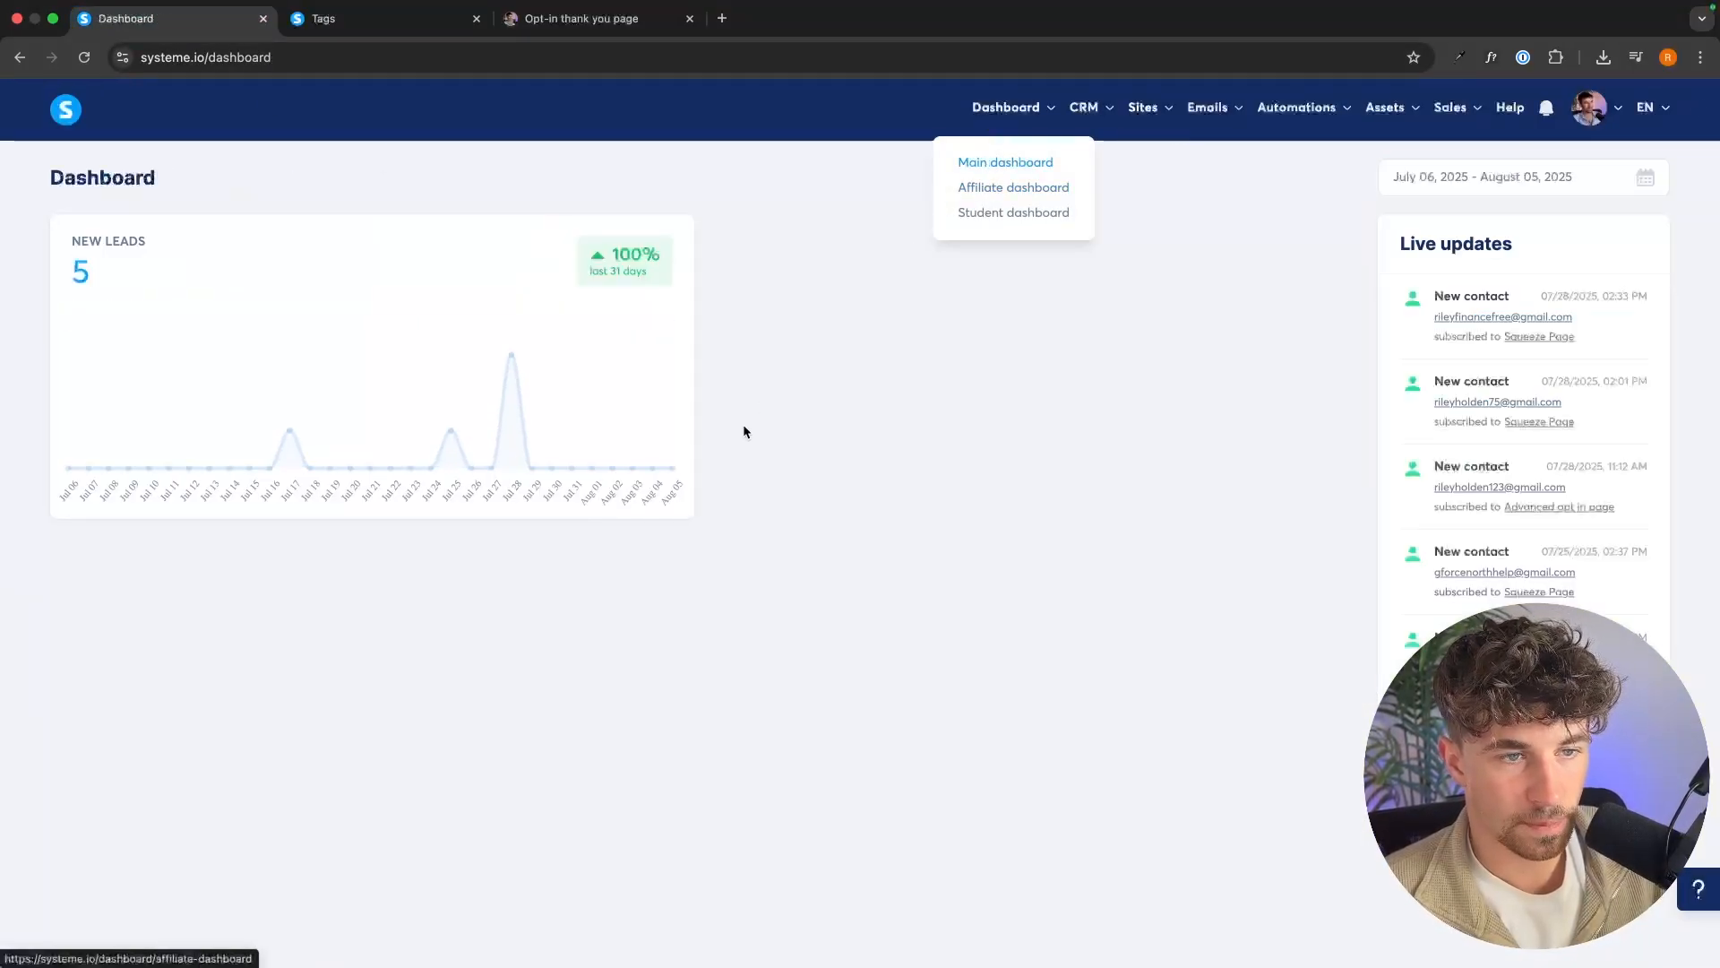
click(83, 58)
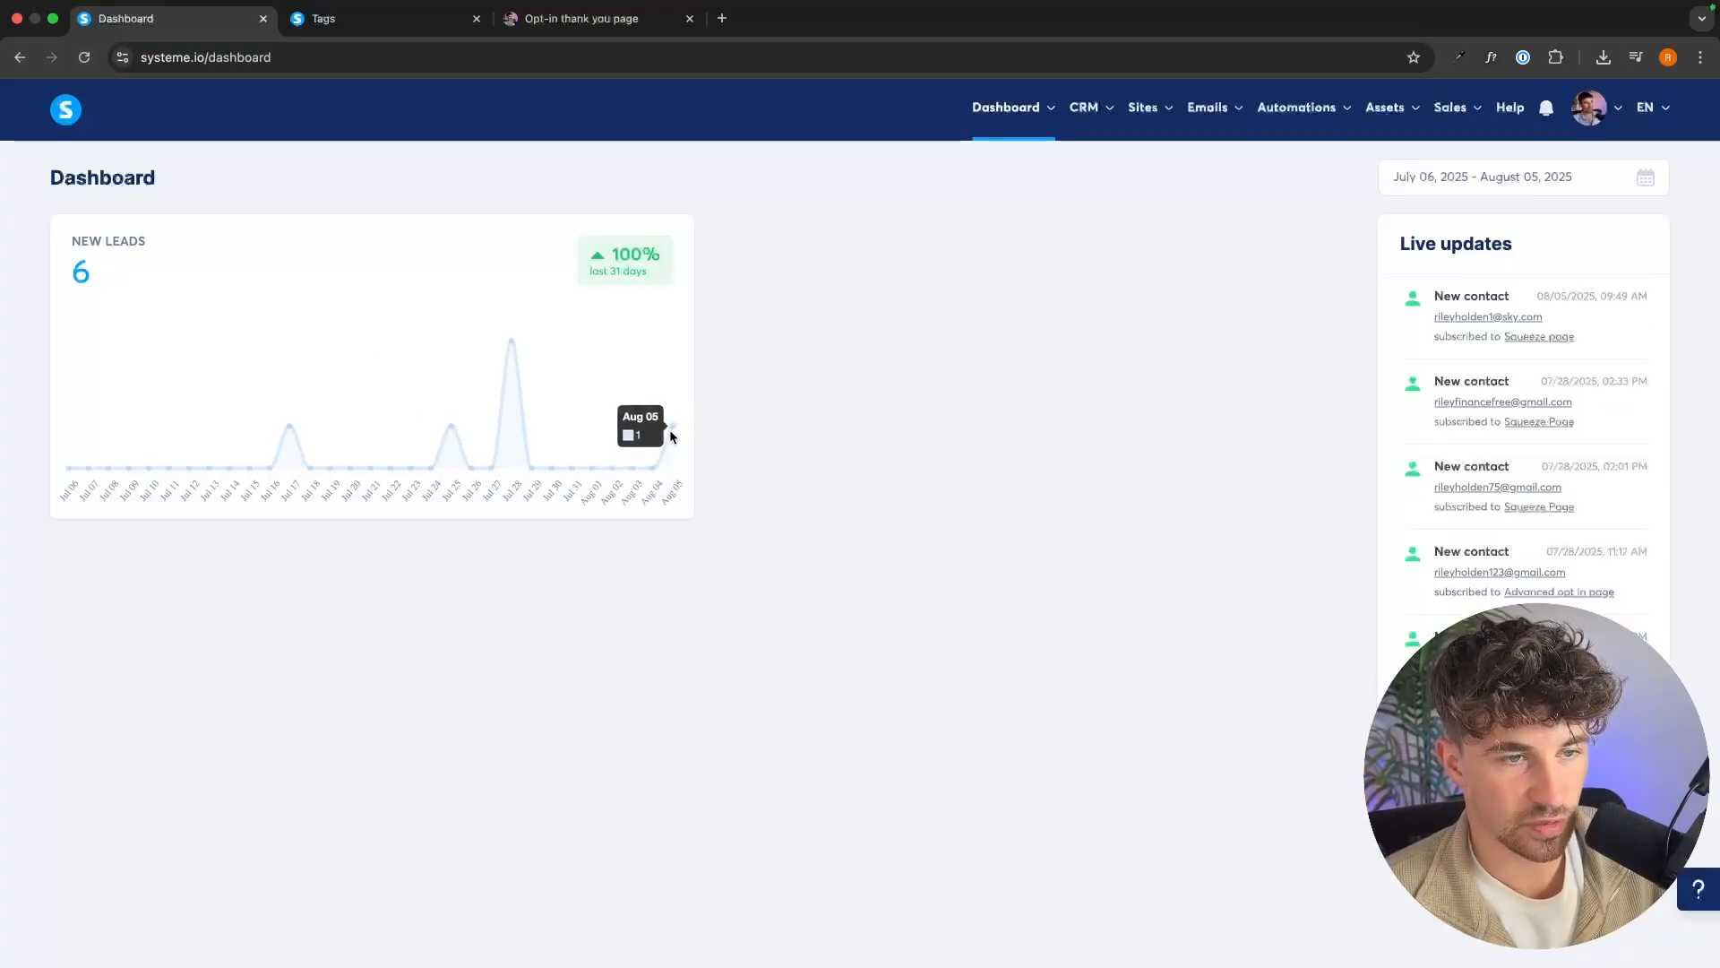
Open the newest contact from the CRM contacts list and check which tags are assigned to it.
mouse_move(1084, 107)
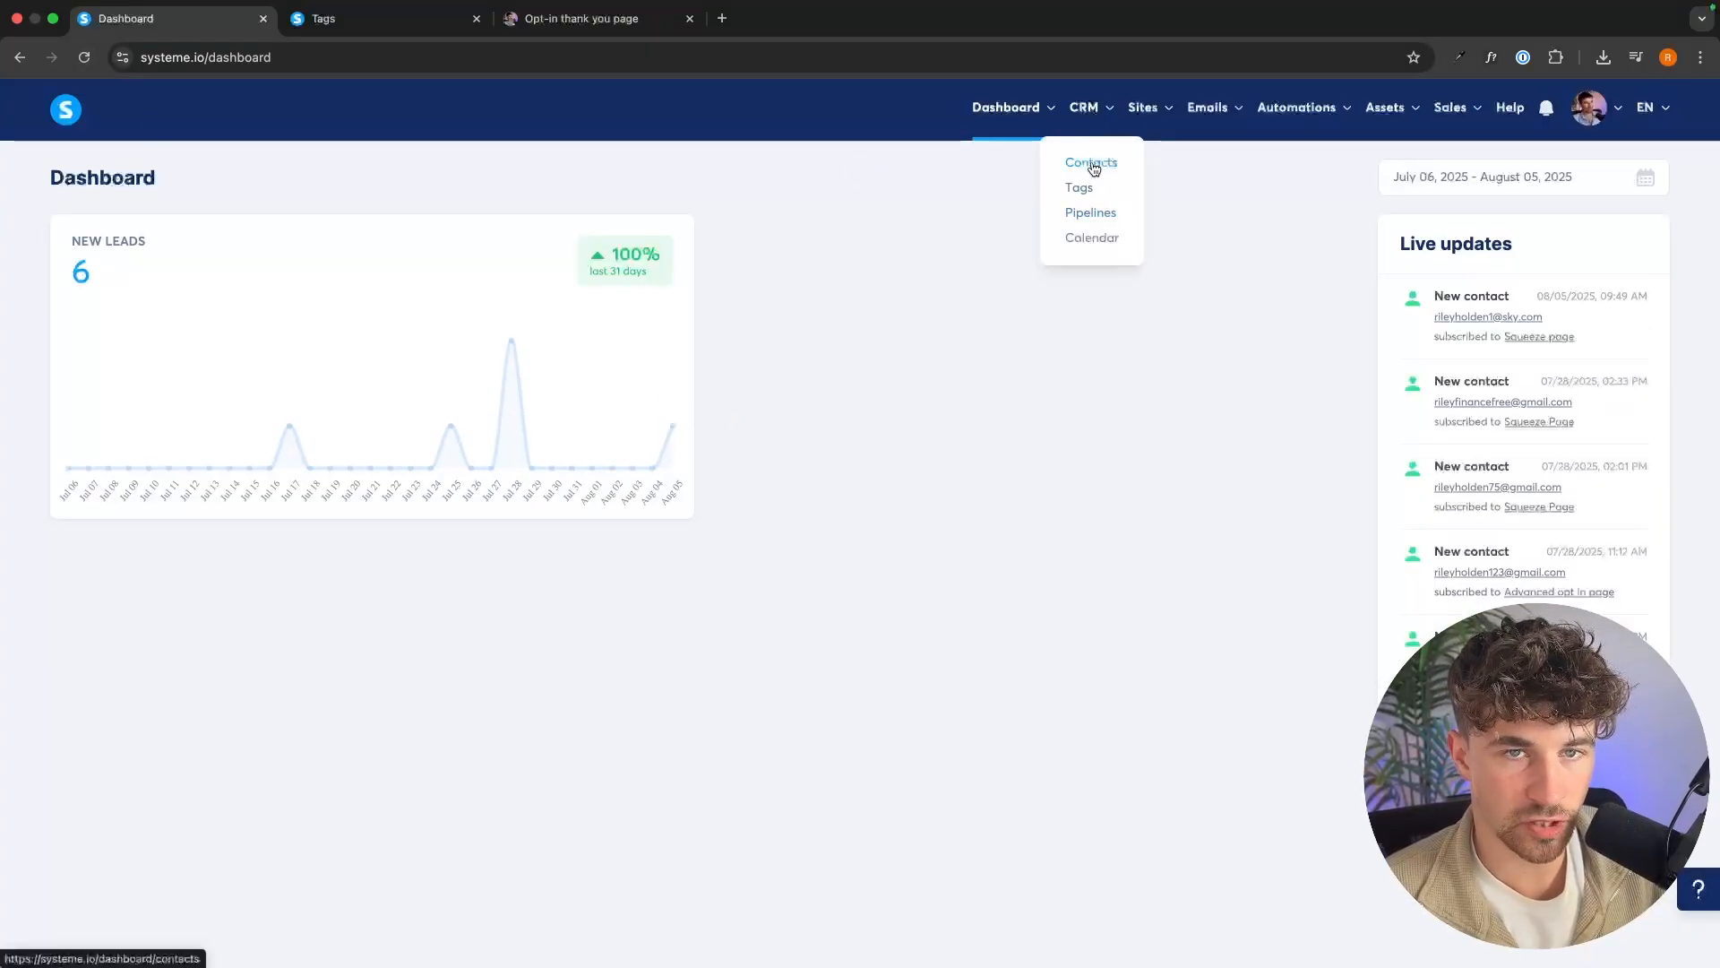
click(1091, 163)
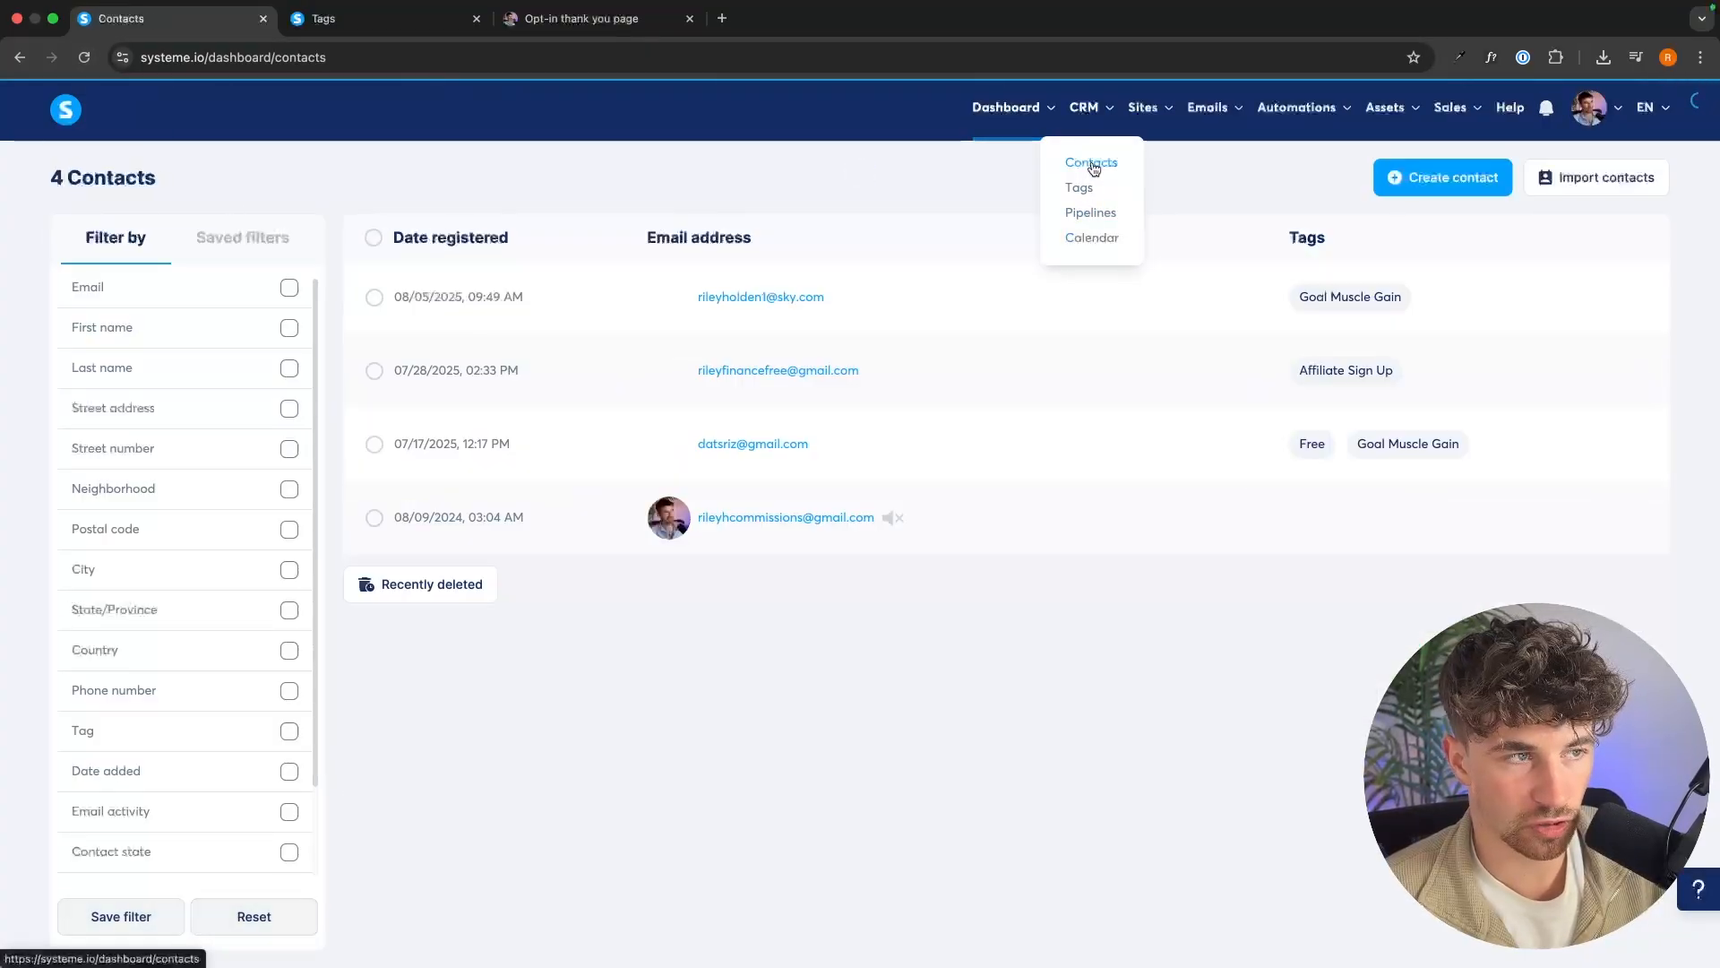
click(746, 297)
scroll(991, 697, down, 5)
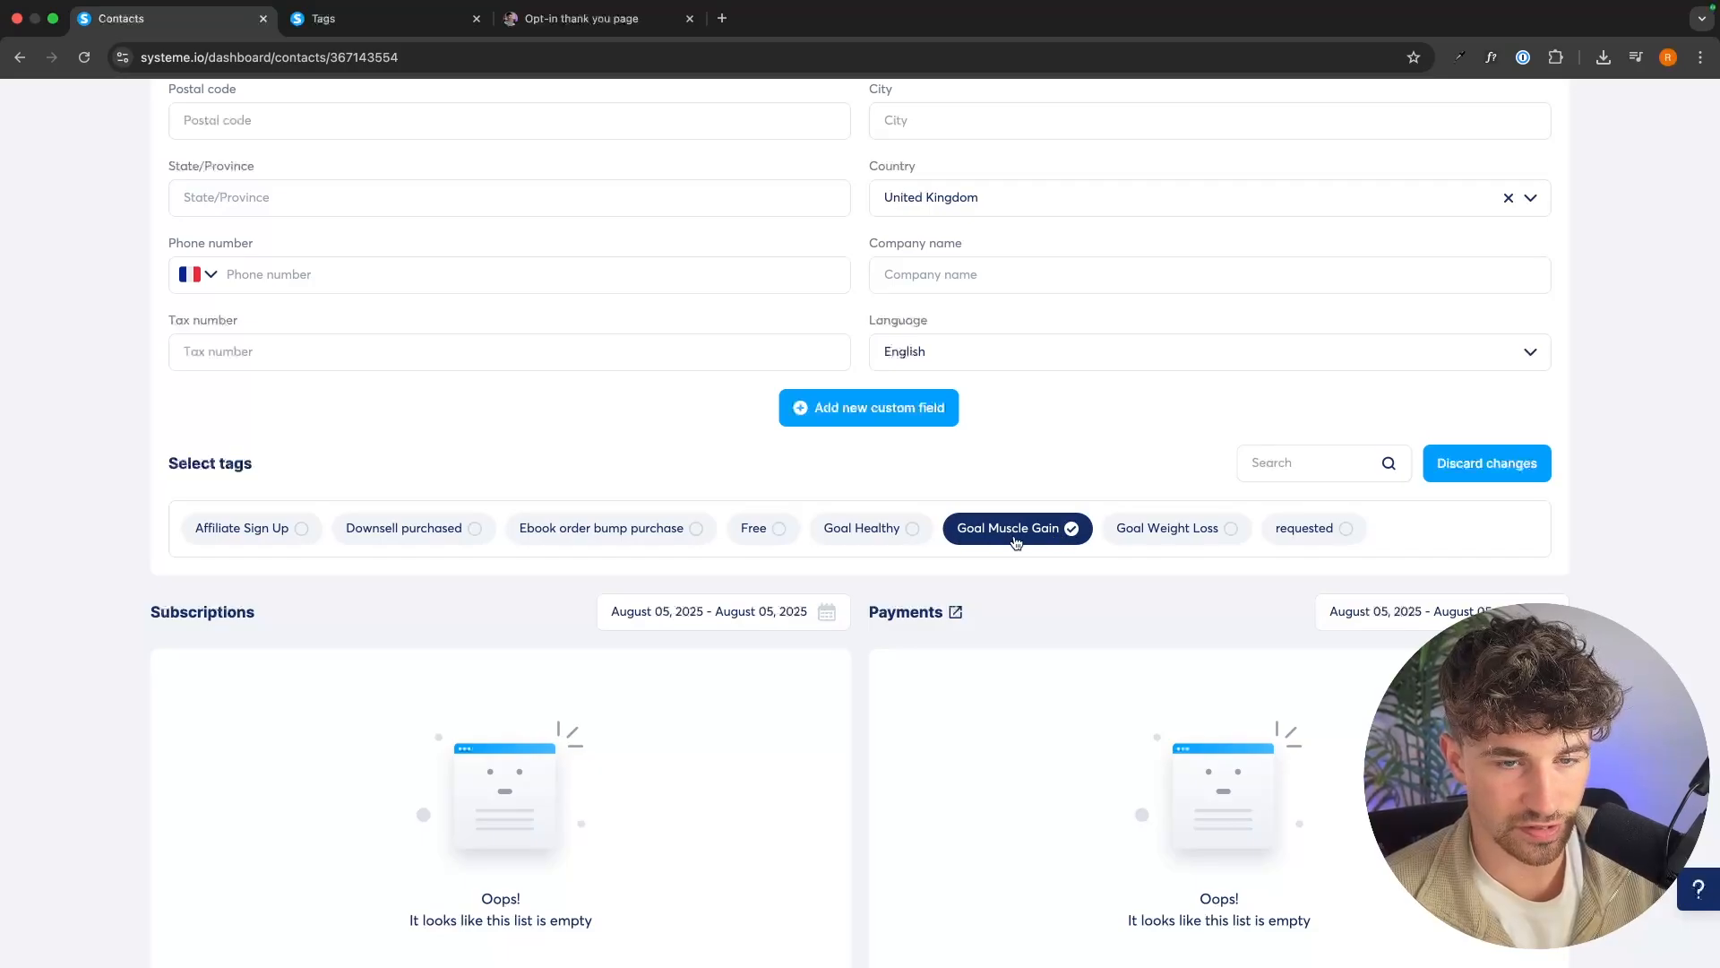
scroll(1048, 543, up, 5)
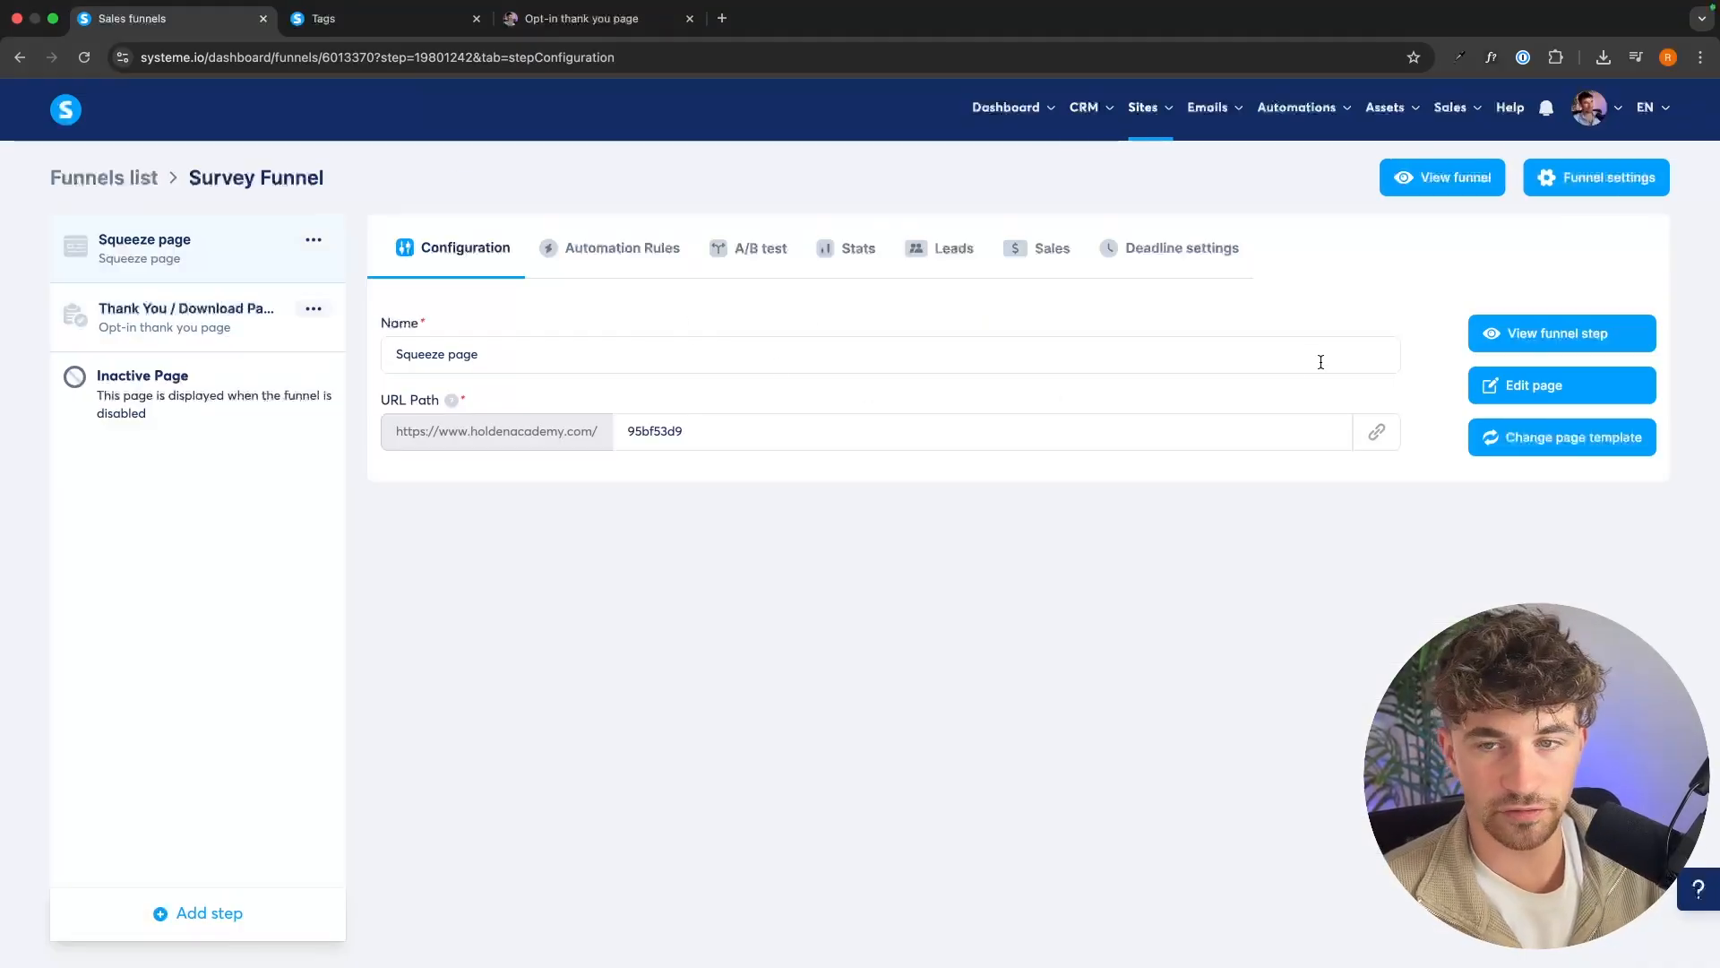
View the squeeze page as a live funnel step, and open the CRM tags list to review contacts per tag.
click(1525, 350)
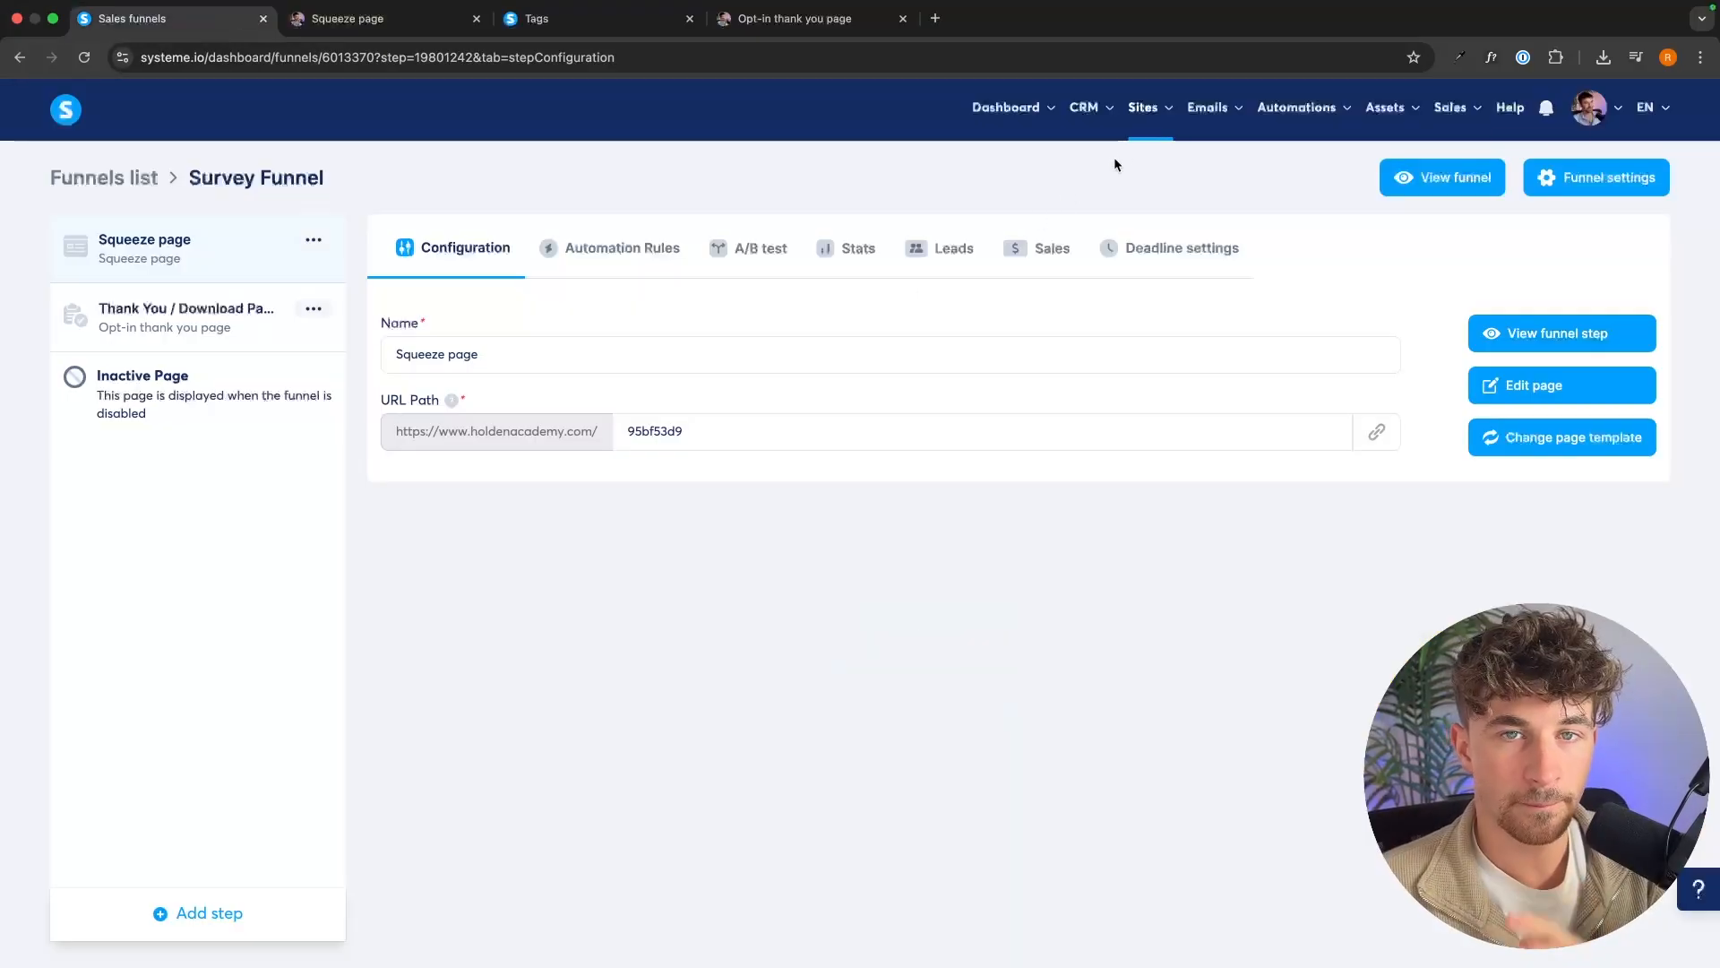
mouse_move(1108, 103)
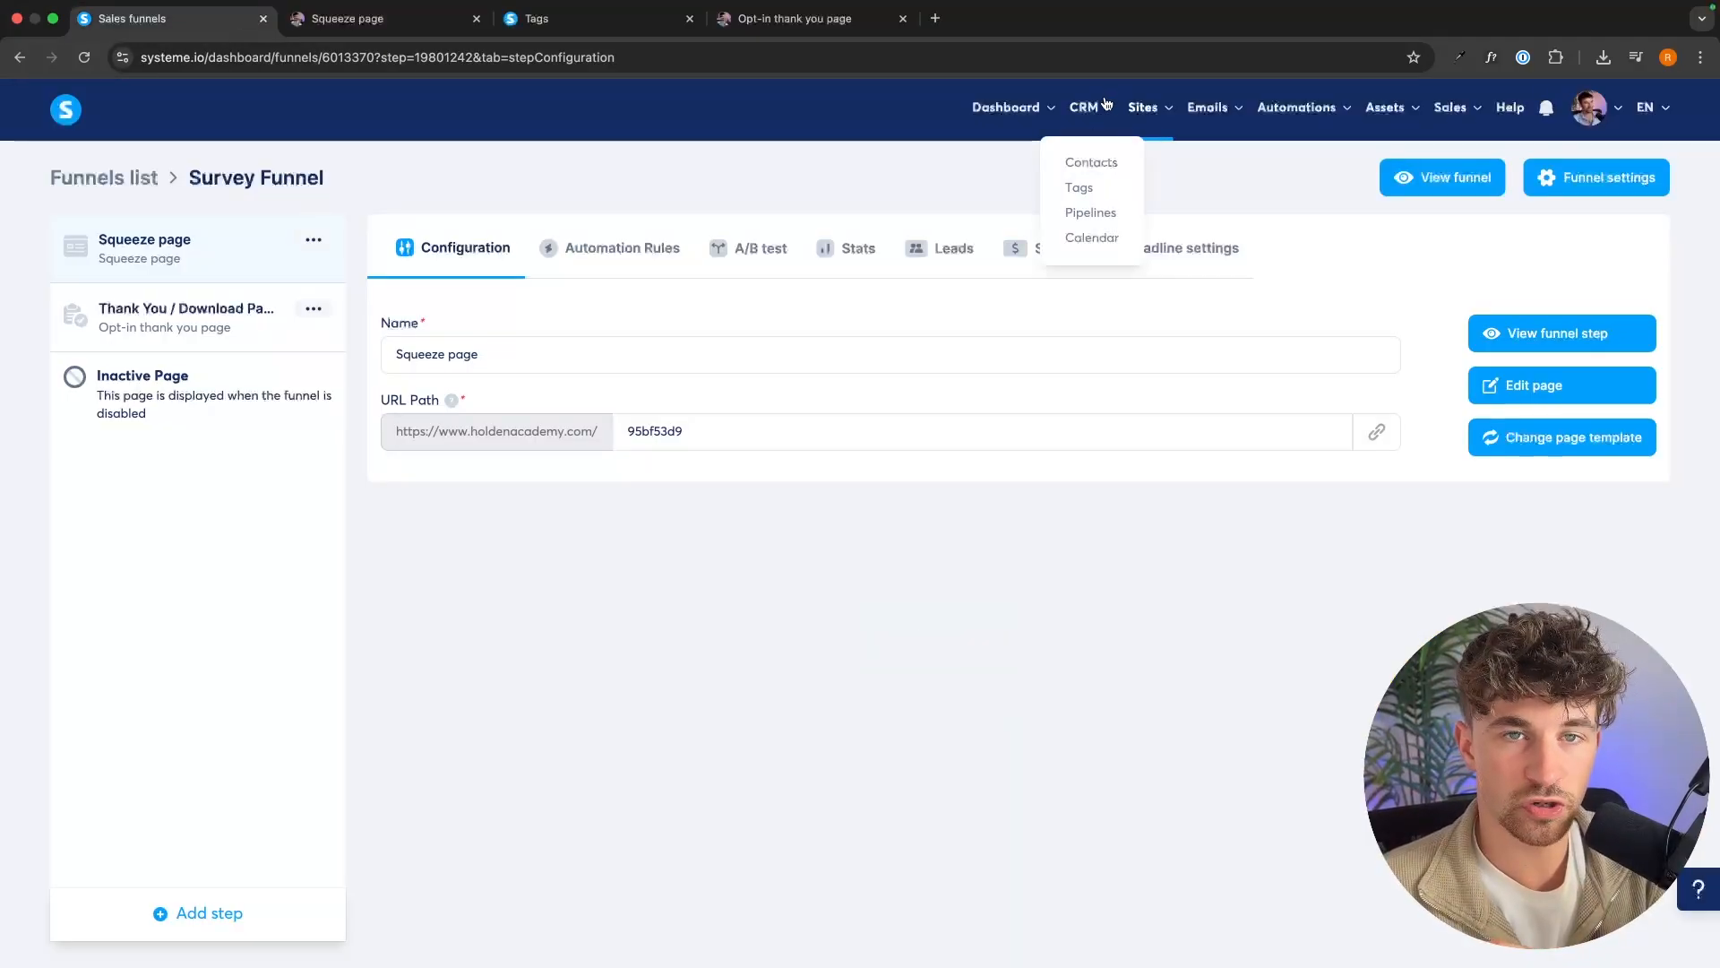
click(1079, 188)
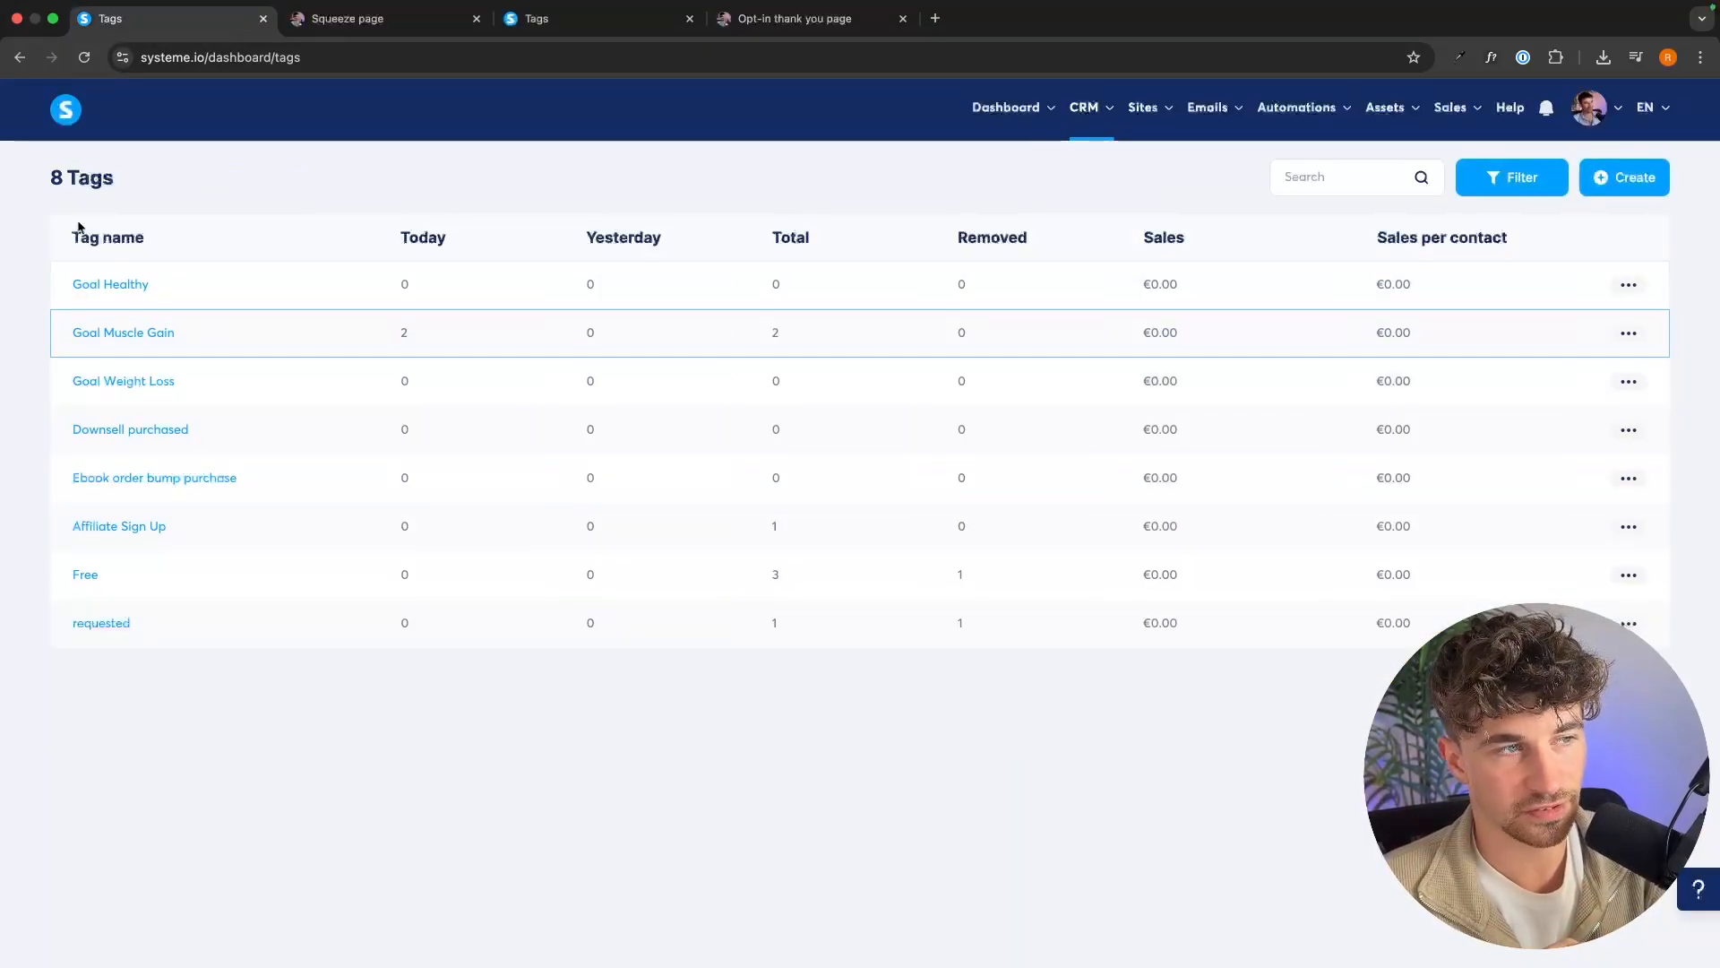